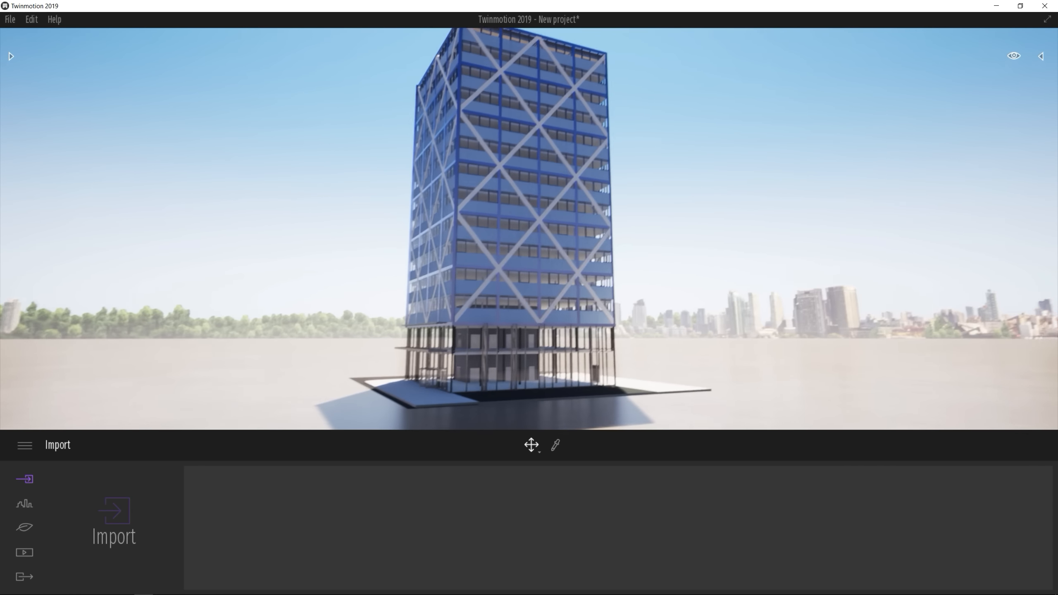
Examine the blue diagonally braced tower in the Twinmotion scene from a distance that shows the whole building
right_drag(529, 229, 533, 175)
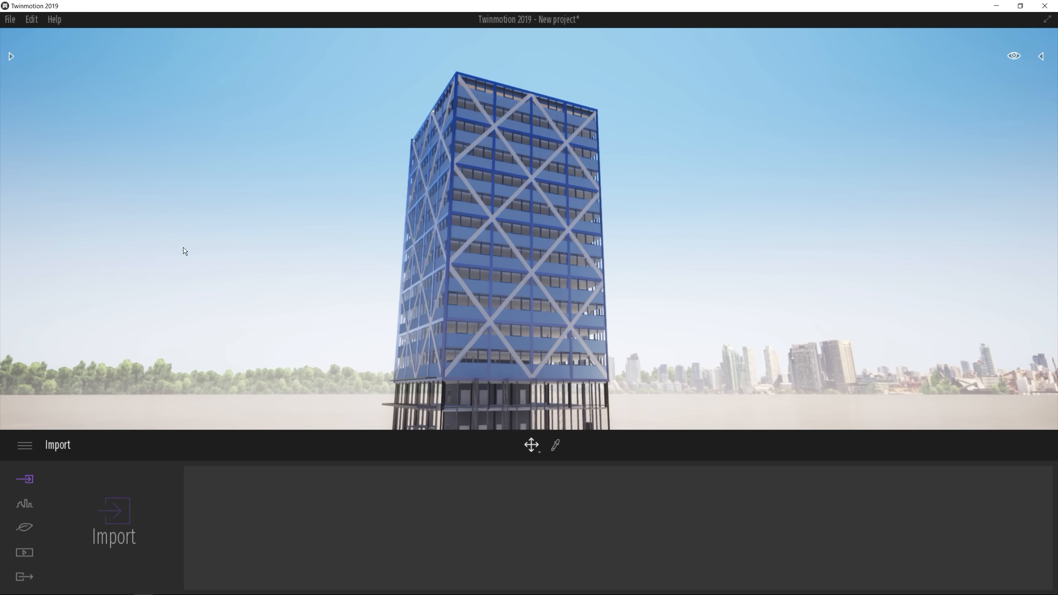
scroll(524, 293, down, 4)
right_drag(553, 290, 470, 320)
right_drag(539, 246, 553, 254)
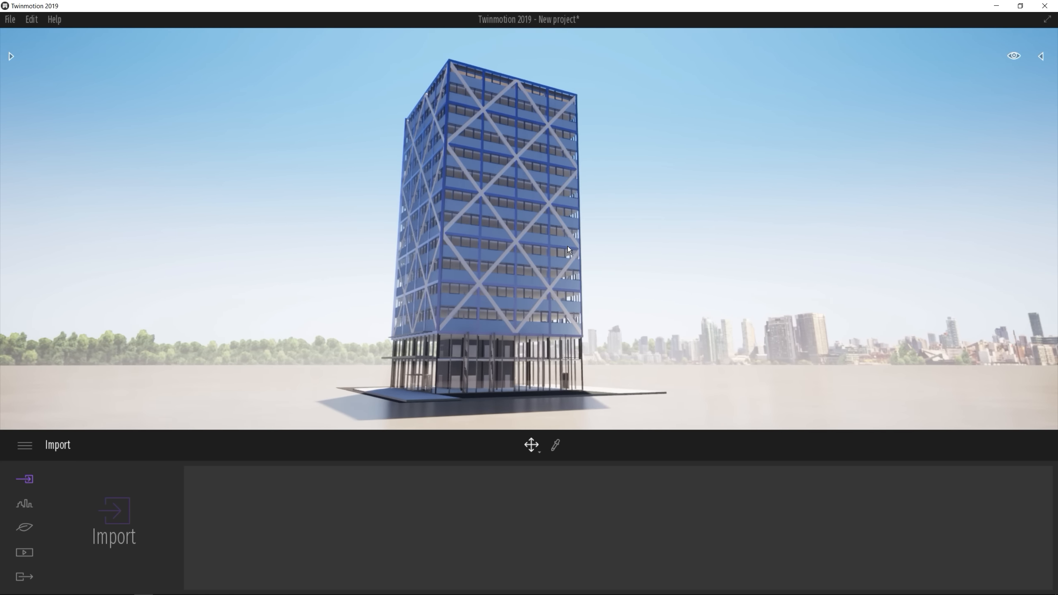
Switch to ARCHICAD and open the Frame only shading system view from the Scheme editor folder
key(alt+Tab)
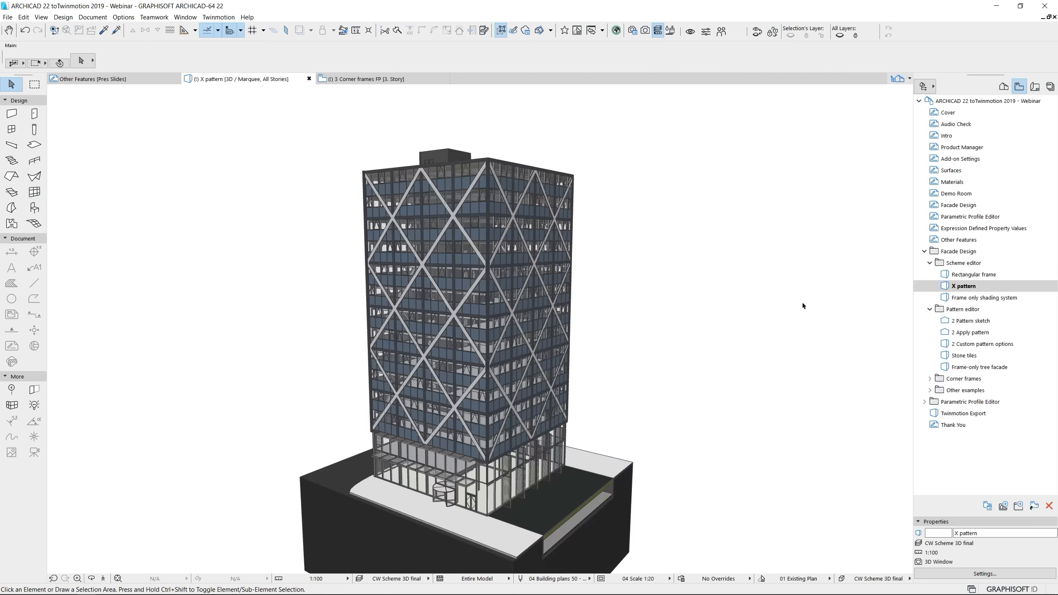
double_click(983, 298)
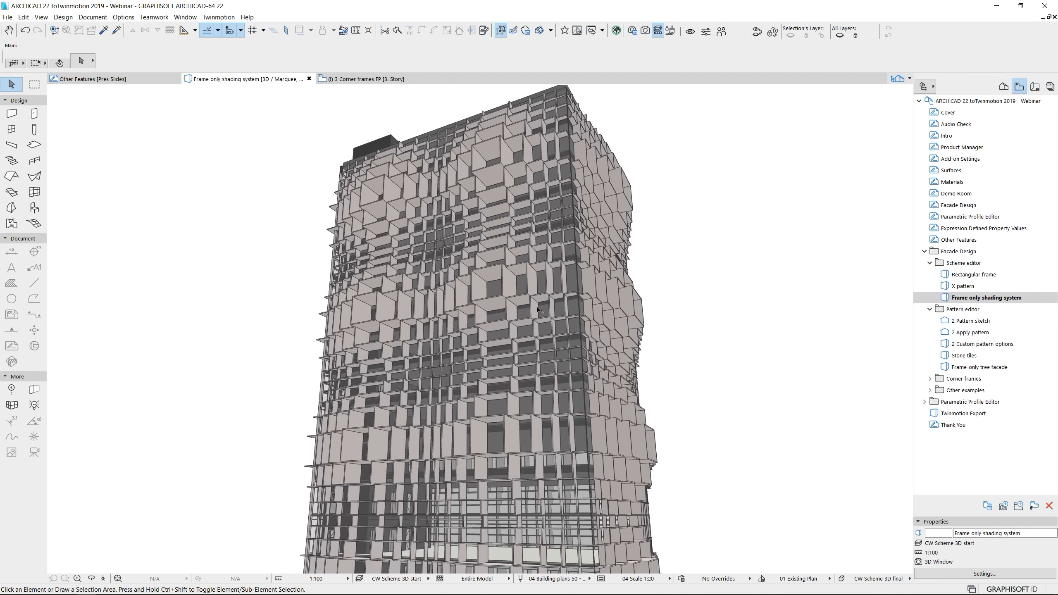
click(505, 300)
click(732, 291)
Open the 2 Pattern sketch elevation and enter edit mode for the curtain wall around the leaf sketch
double_click(983, 321)
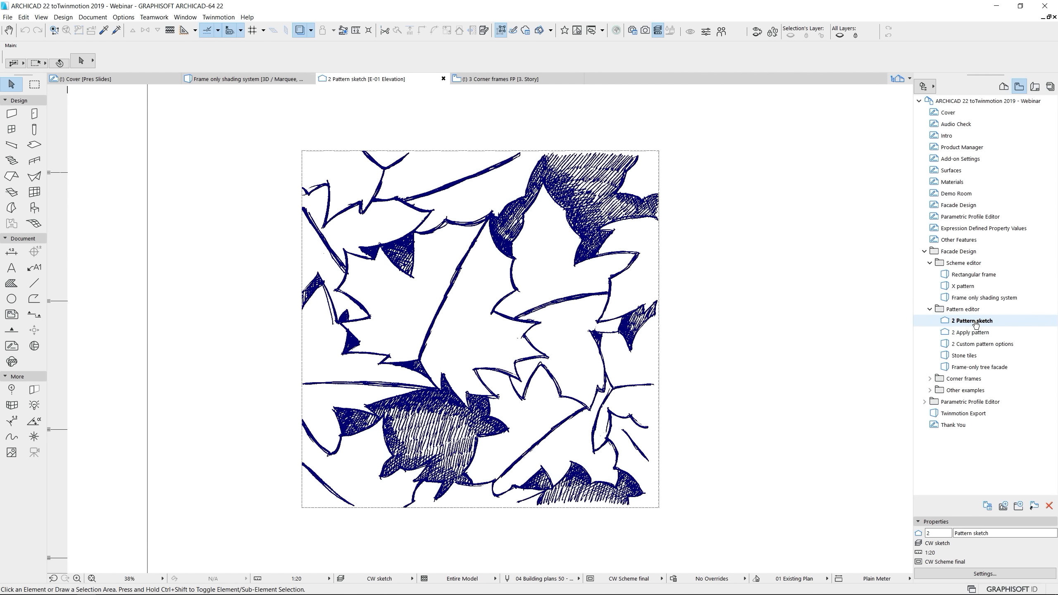
click(975, 322)
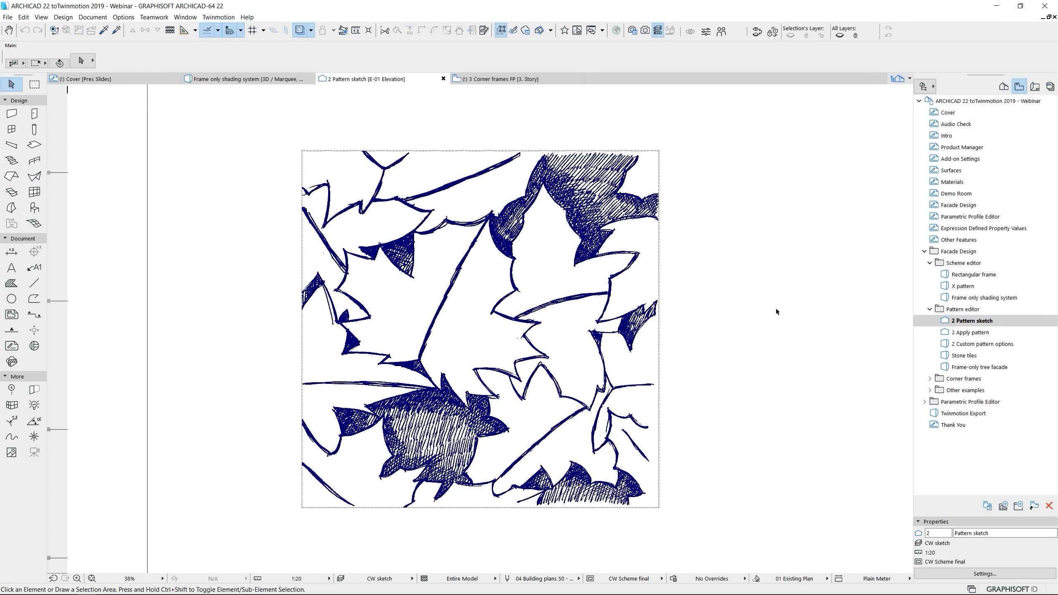
scroll(782, 310, down, 3)
middle_drag(618, 327, 543, 341)
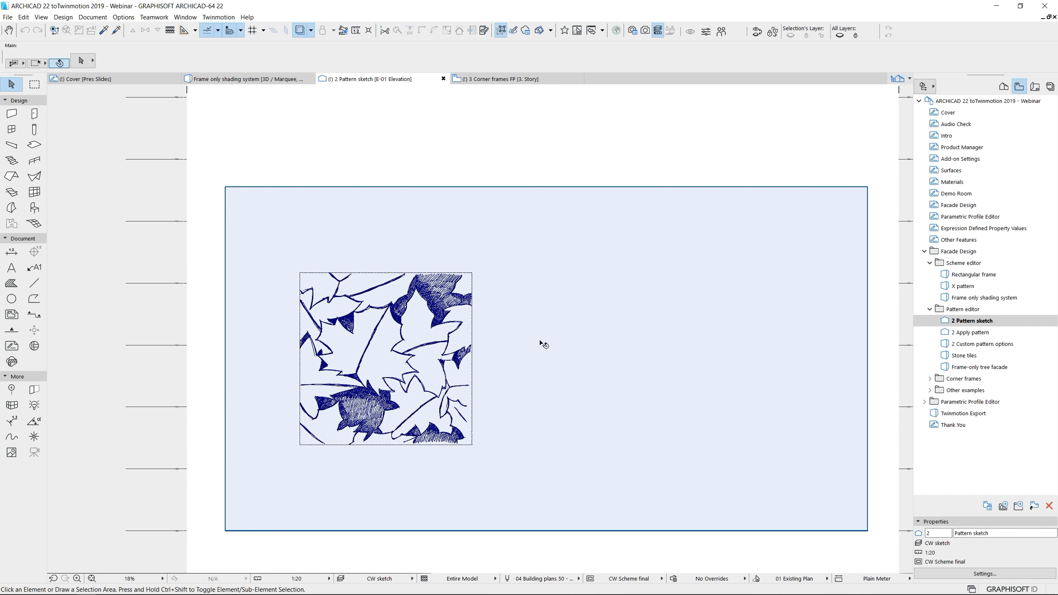
click(540, 343)
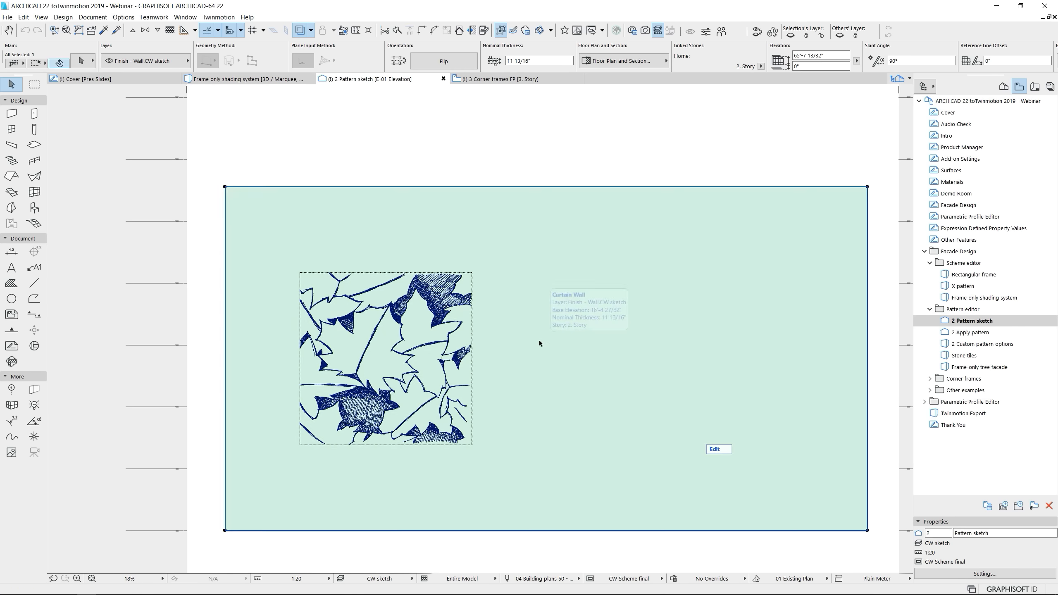
click(721, 450)
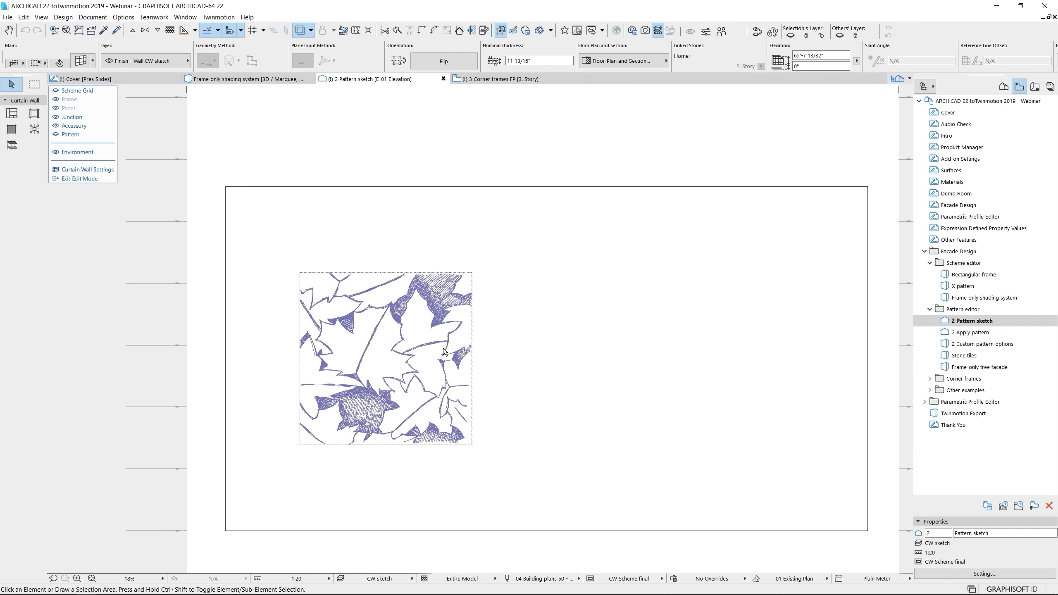
Trace the zigzag lower edge of the central leaf with consecutive Mullion Frame segments, starting at the leaf stem
click(35, 113)
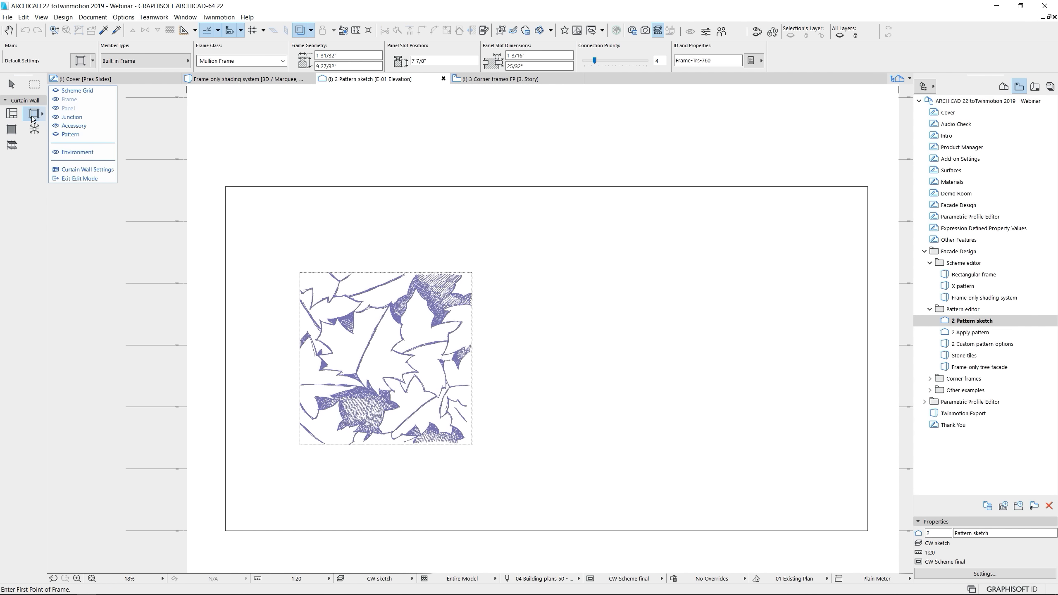
scroll(356, 396, up, 6)
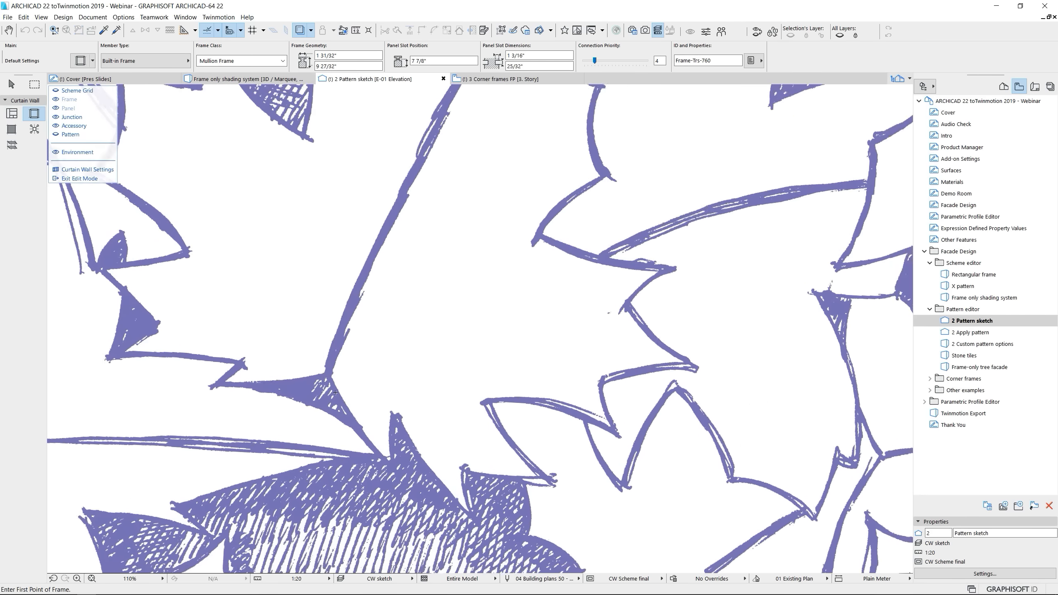
click(324, 373)
click(391, 467)
click(392, 413)
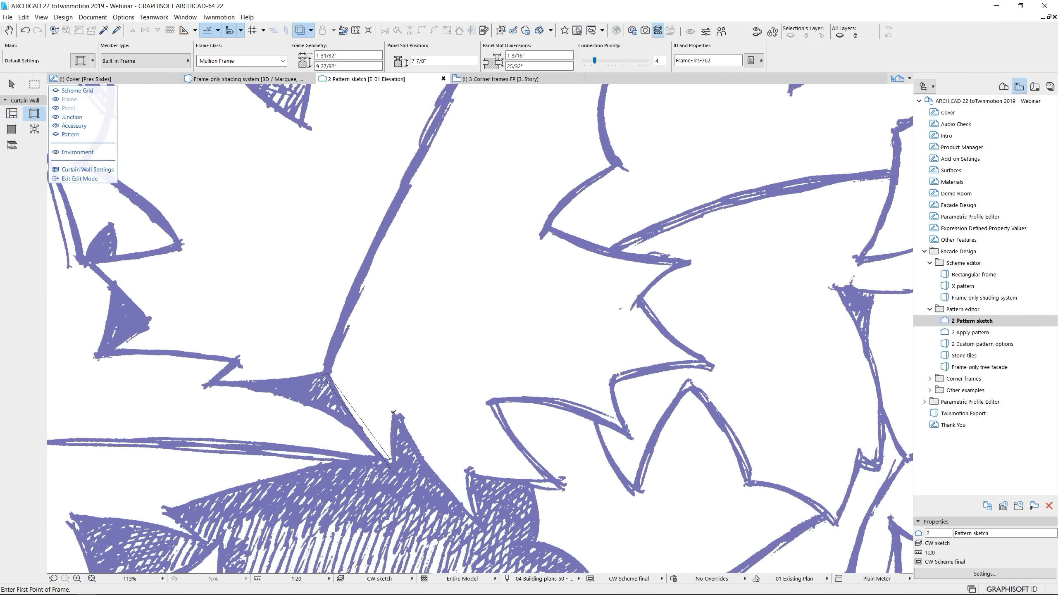
click(480, 529)
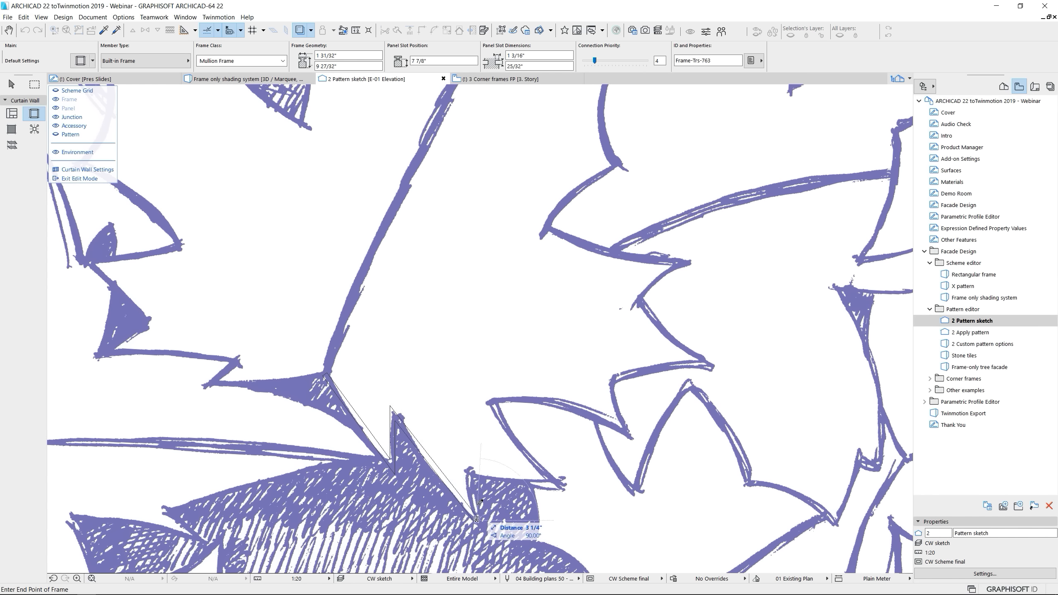
click(470, 470)
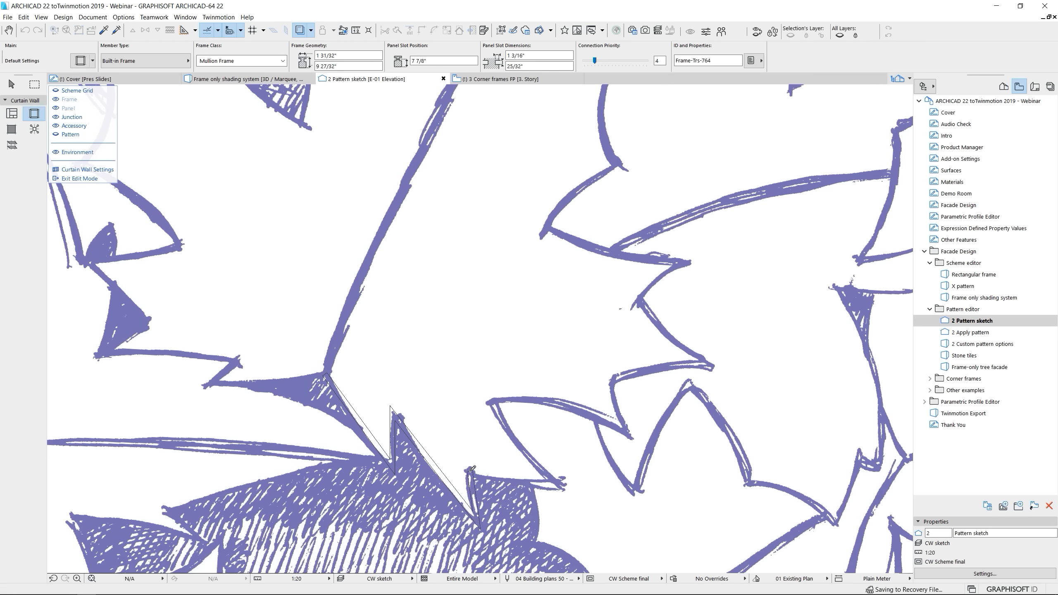
click(563, 485)
double_click(491, 401)
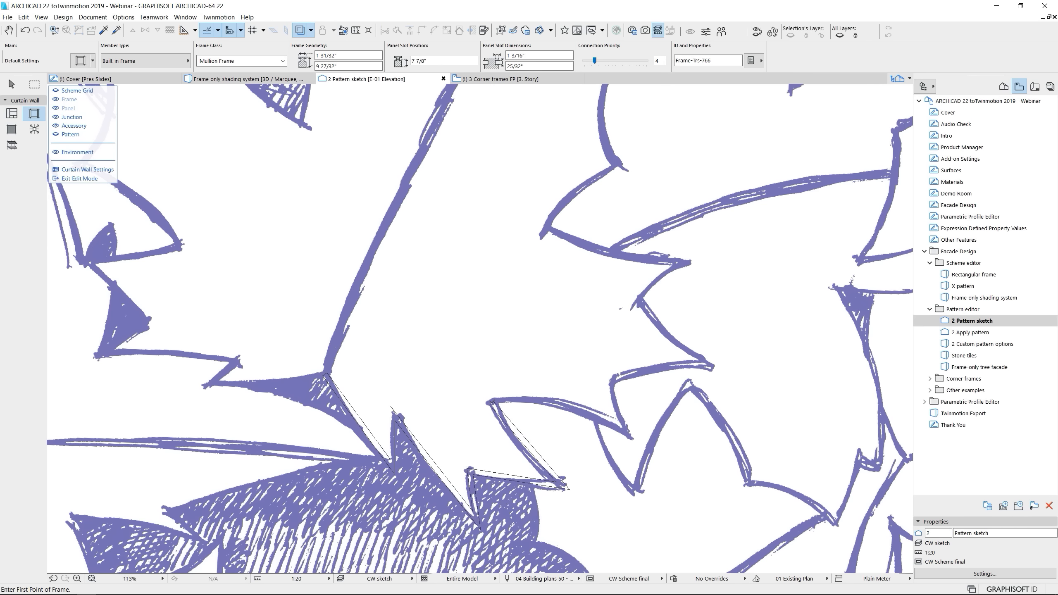
scroll(533, 445, down, 5)
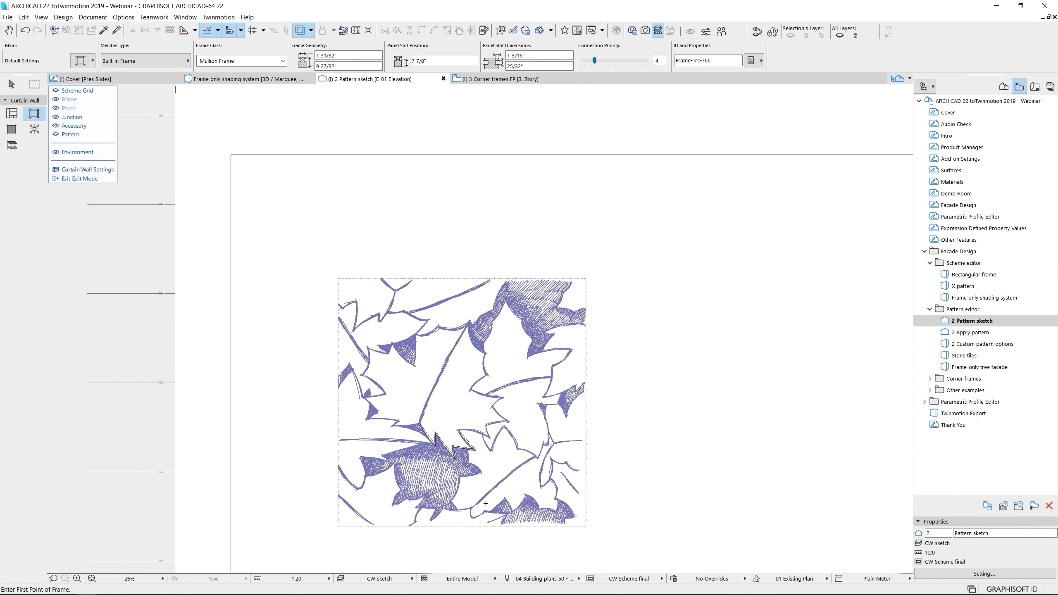
Open the 2 Apply pattern elevation and re-enter edit mode for its curtain wall with the pattern boundary displayed
double_click(971, 332)
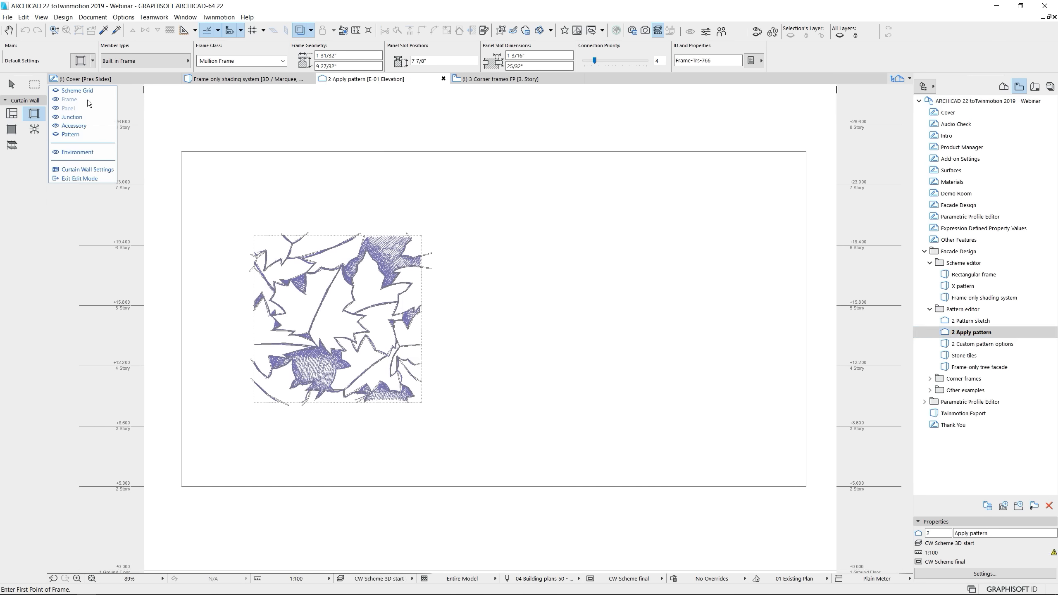
click(11, 85)
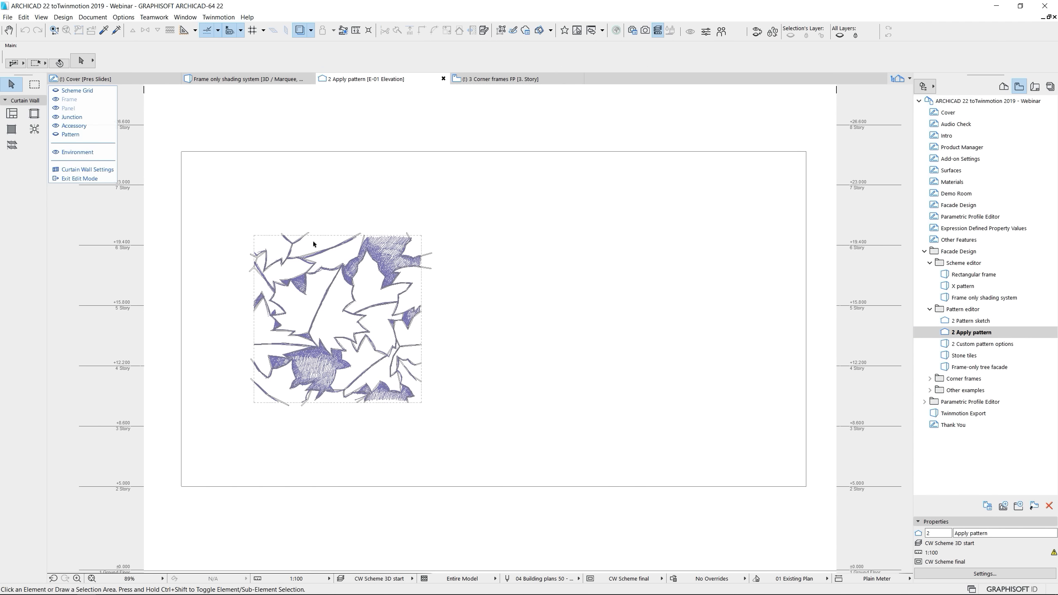
scroll(283, 256, up, 2)
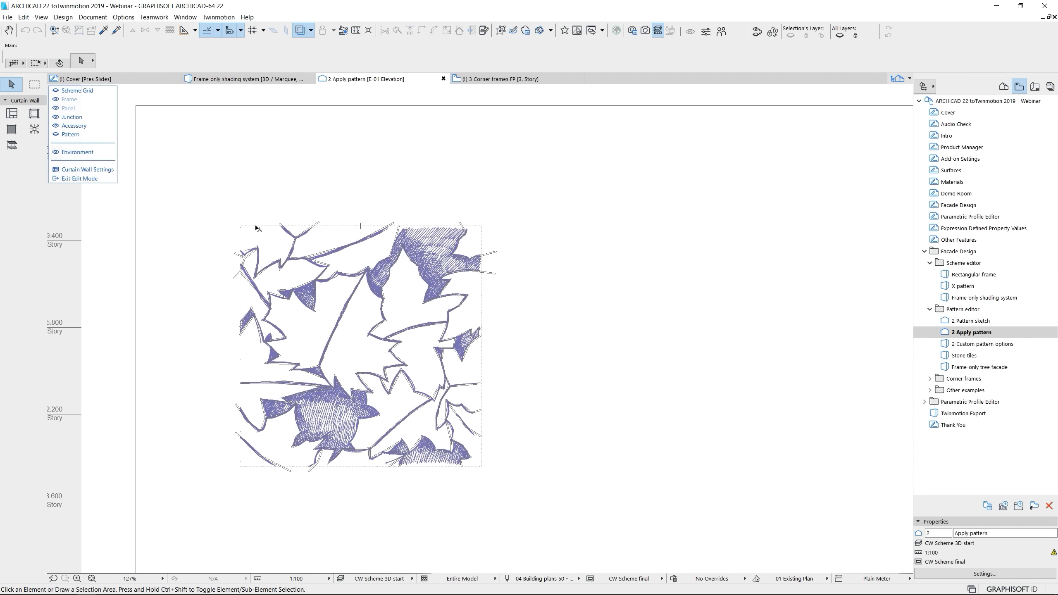
click(82, 178)
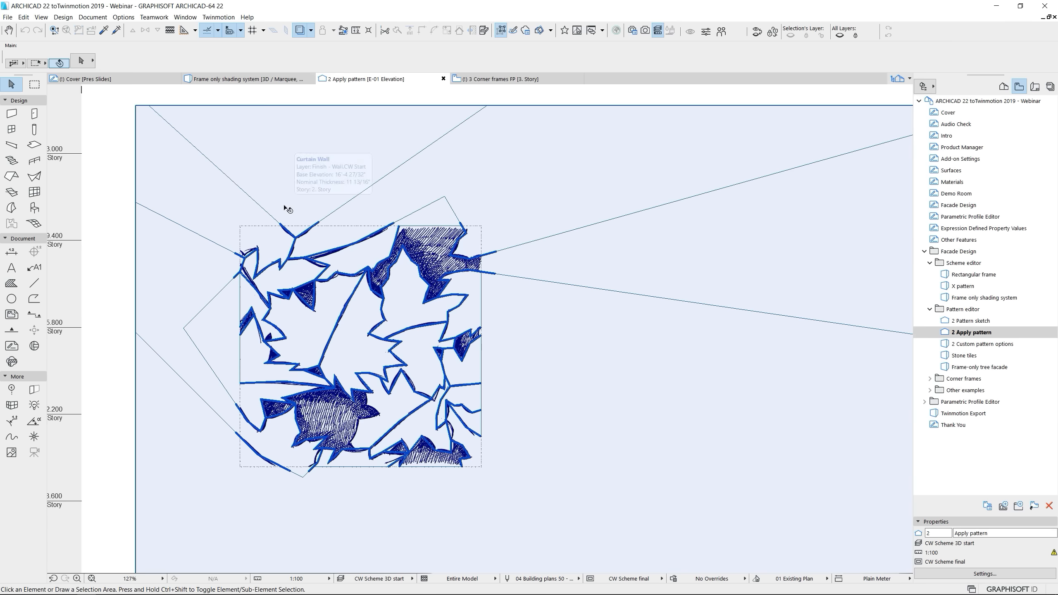
click(285, 207)
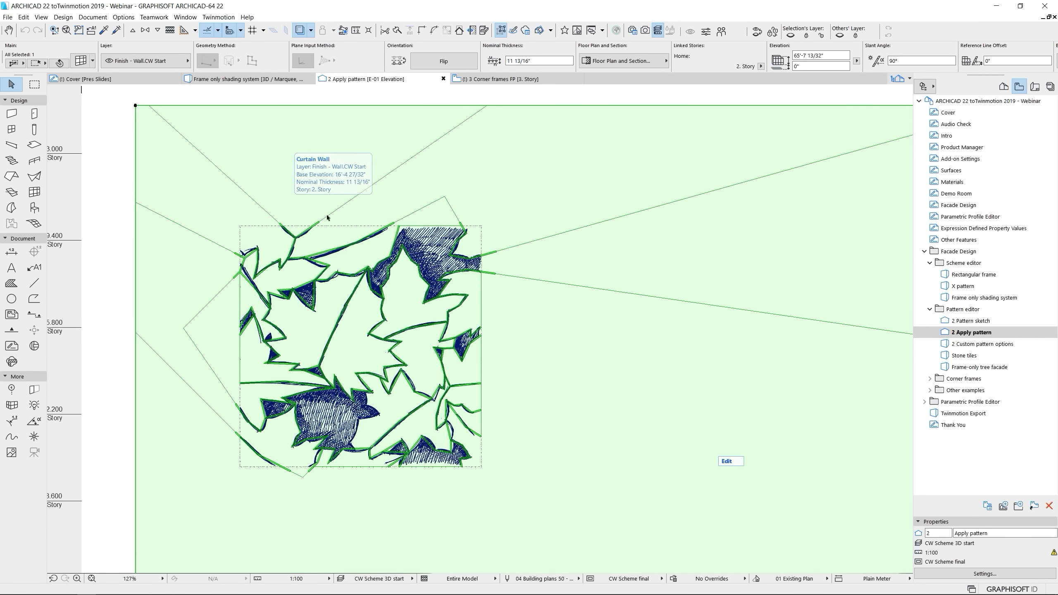
click(729, 462)
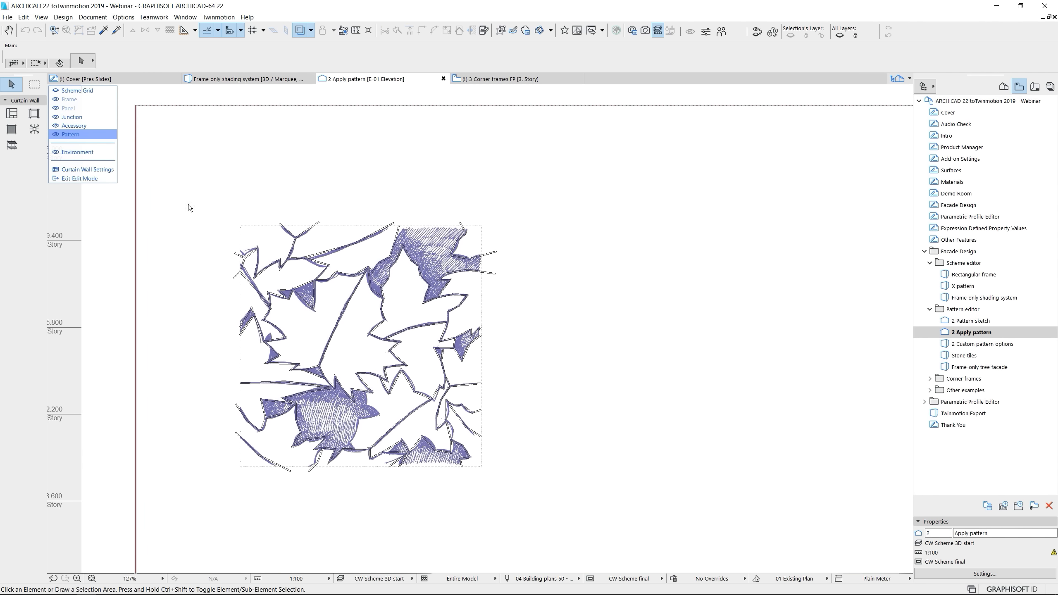
scroll(184, 214, down, 3)
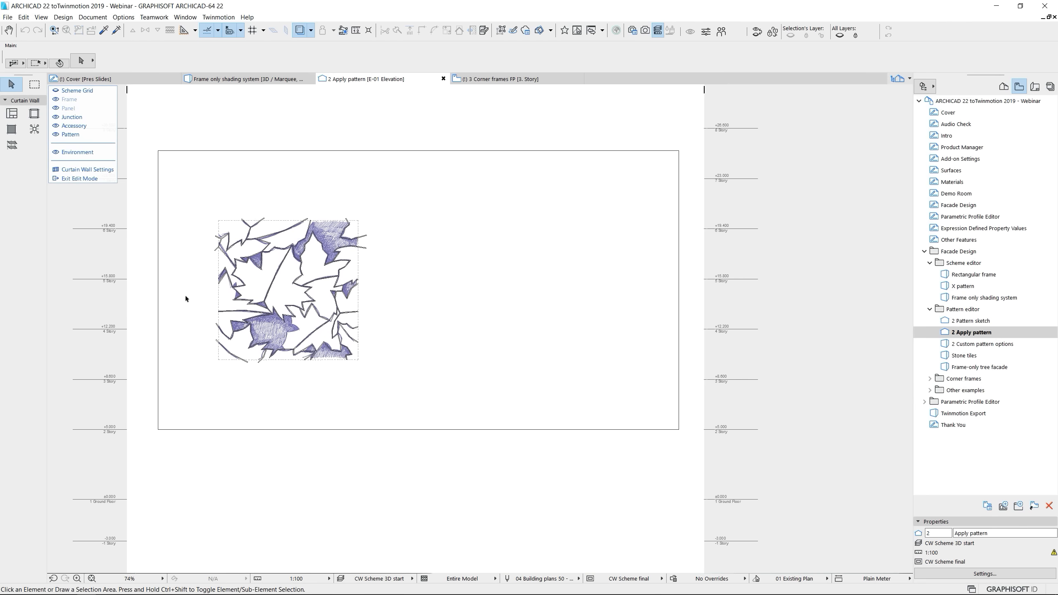
Move the four pattern boundary edges to the leaf sketch's borders, apply the repeating pattern to the wall, and exit edit mode
click(187, 430)
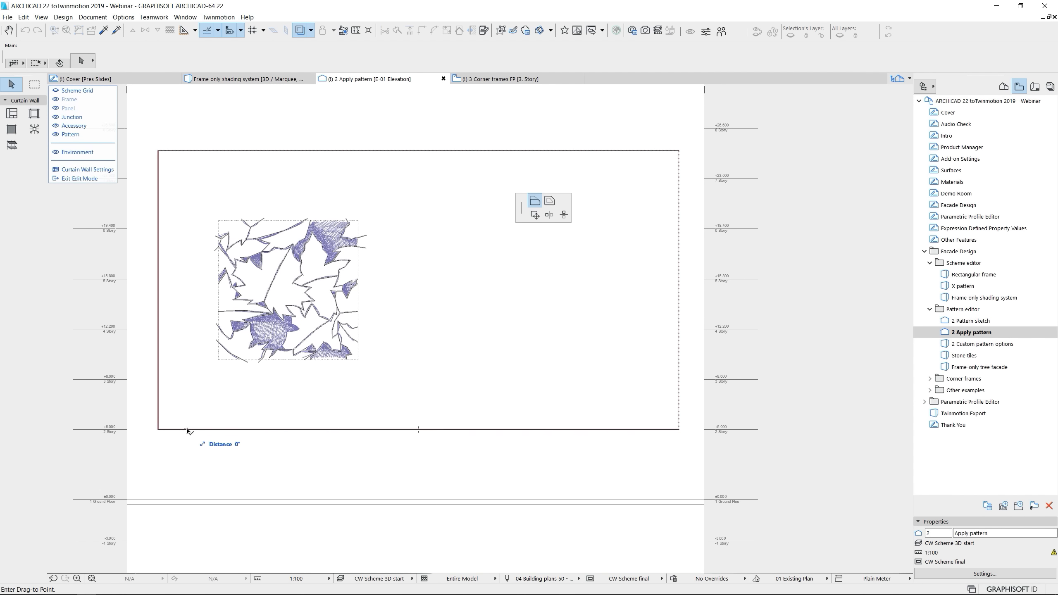
click(219, 360)
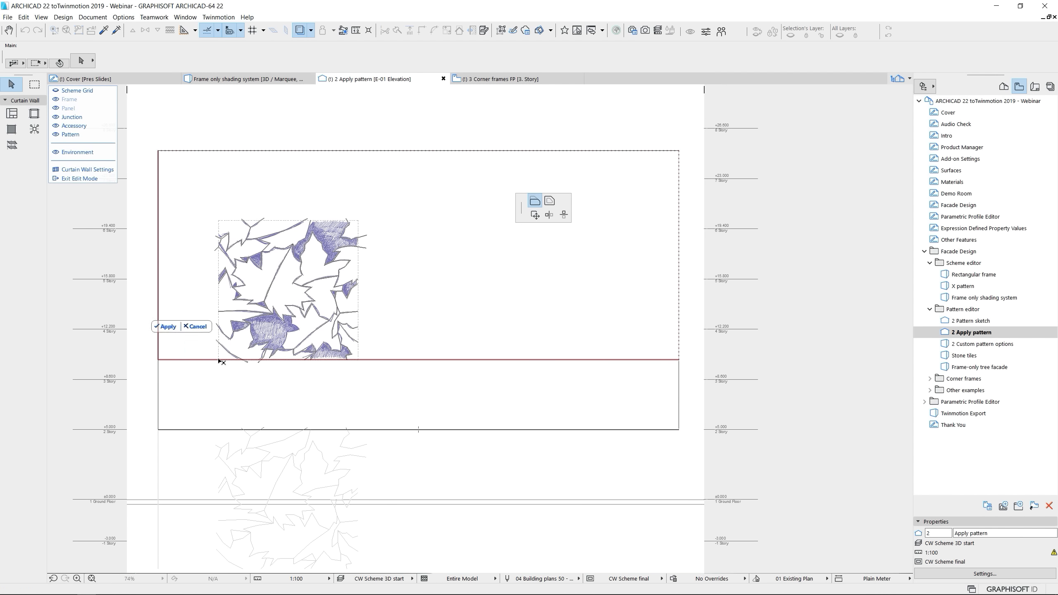
click(158, 352)
click(219, 352)
click(279, 150)
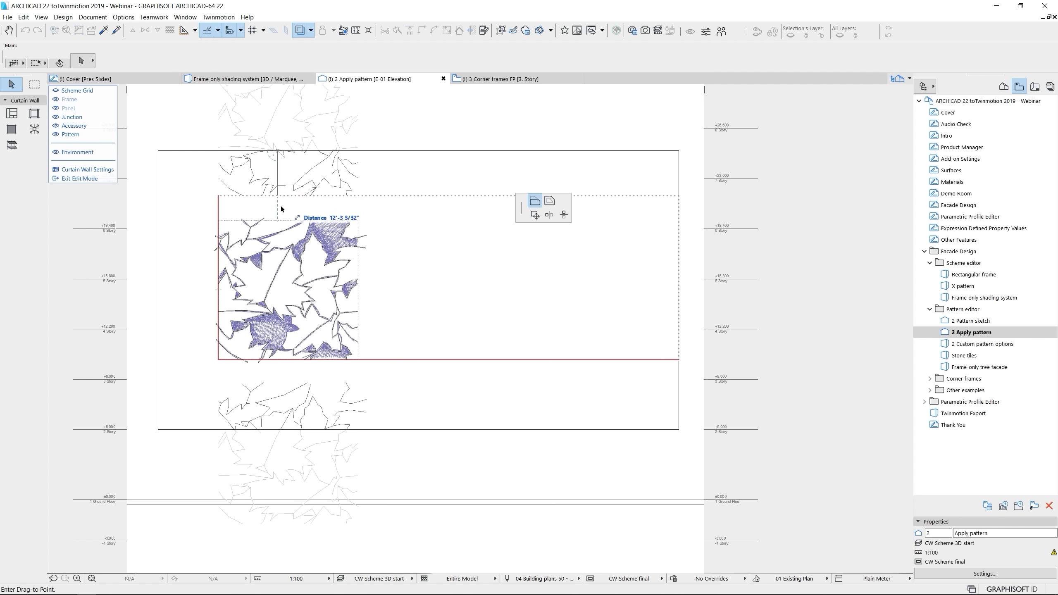
click(278, 222)
click(679, 260)
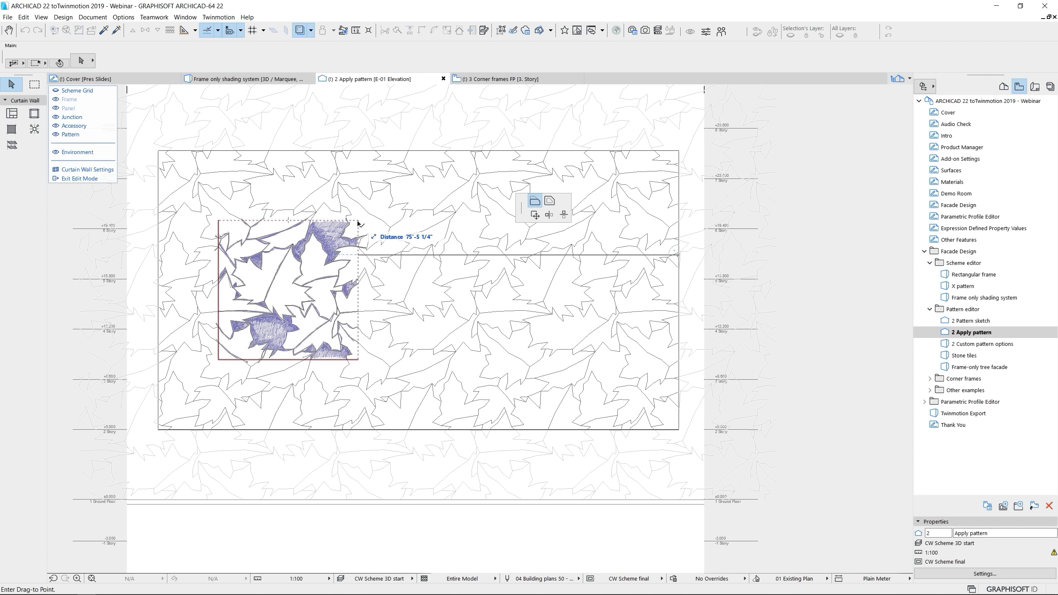
click(357, 224)
click(214, 329)
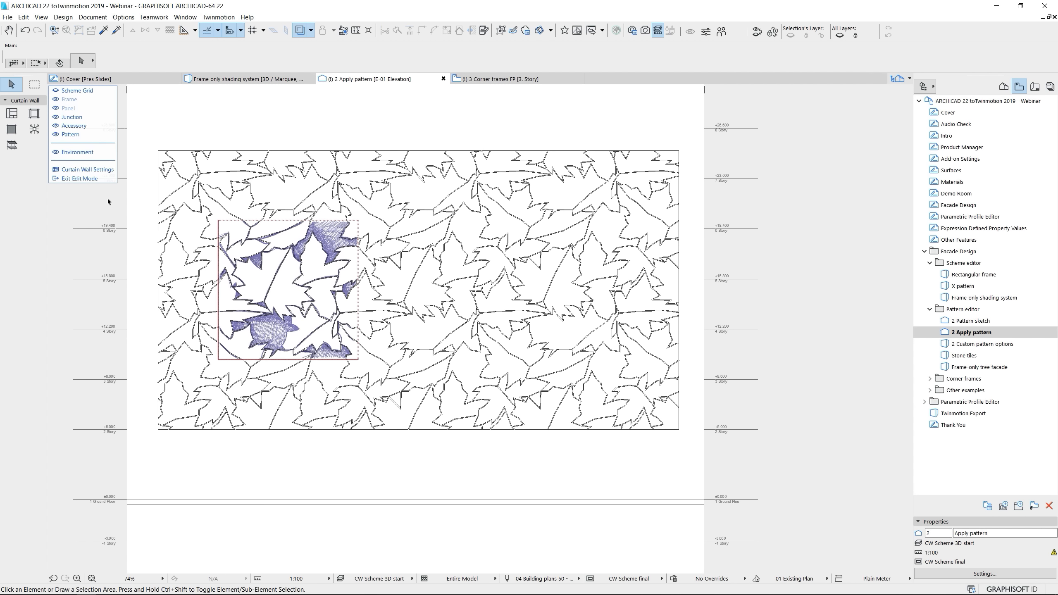
click(89, 177)
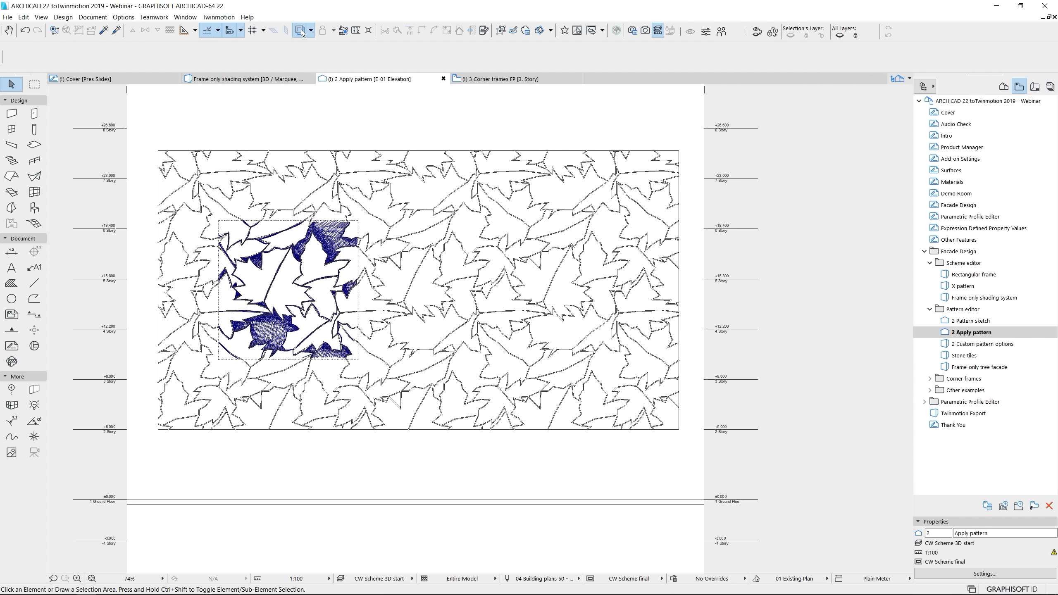
Hide the leaf sketch's trace reference and open the Scheme settings of the patterned curtain wall
click(301, 30)
click(568, 253)
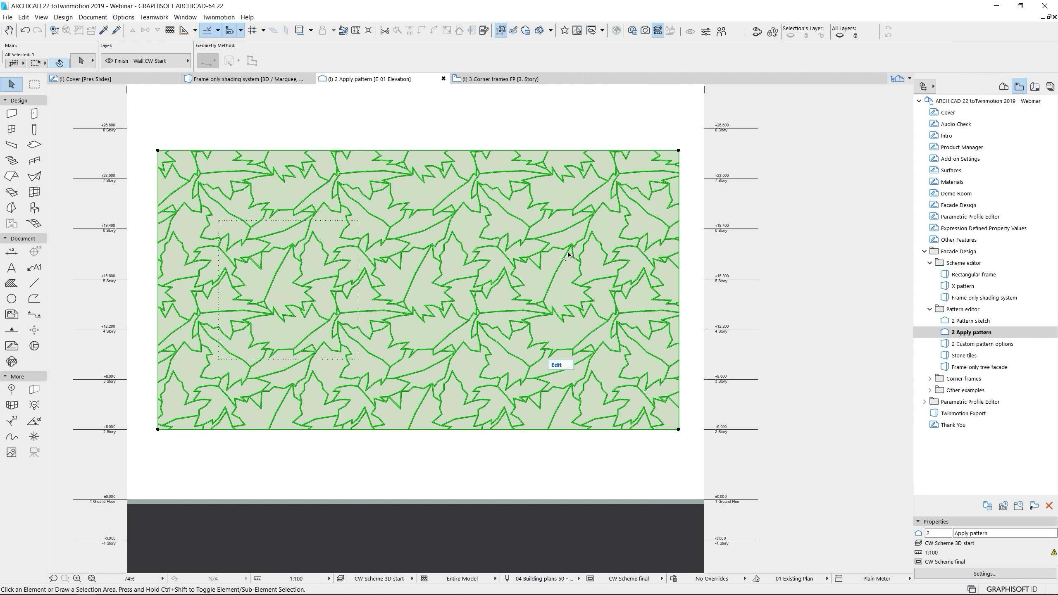
key(ctrl+t)
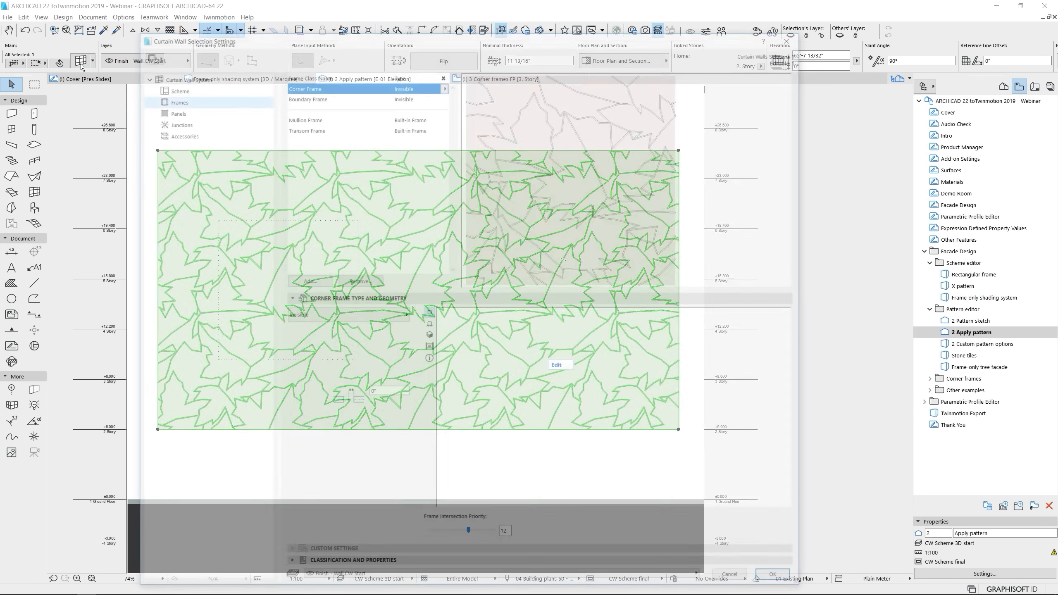
click(173, 86)
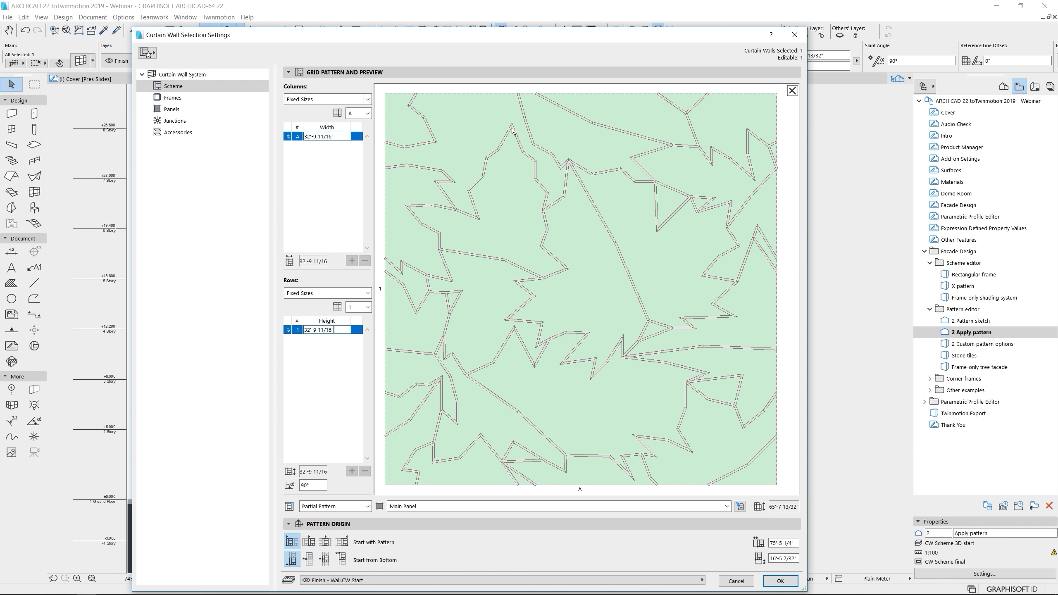
Assign Deleted Panel to the central leaf cells and the adjoining lower cells in the pattern preview, and apply the scheme settings
click(597, 240)
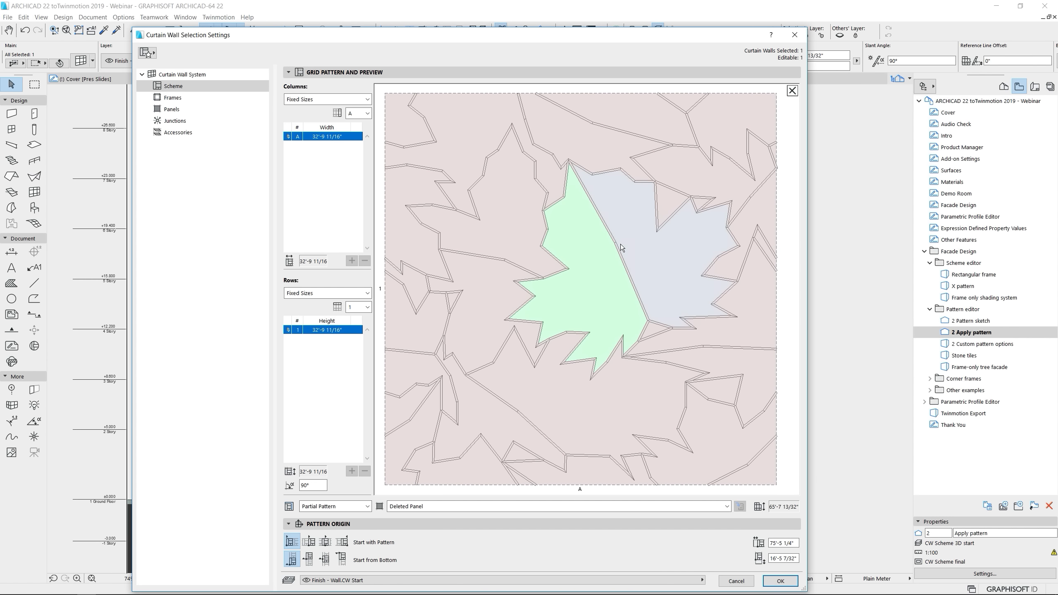
click(513, 246)
click(476, 311)
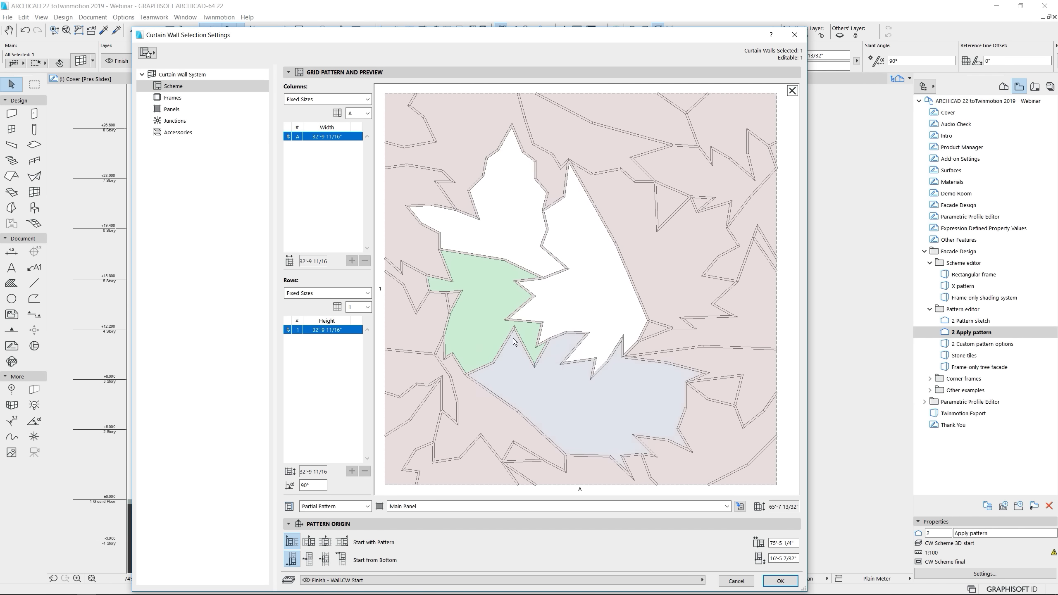
click(554, 394)
click(494, 440)
click(584, 424)
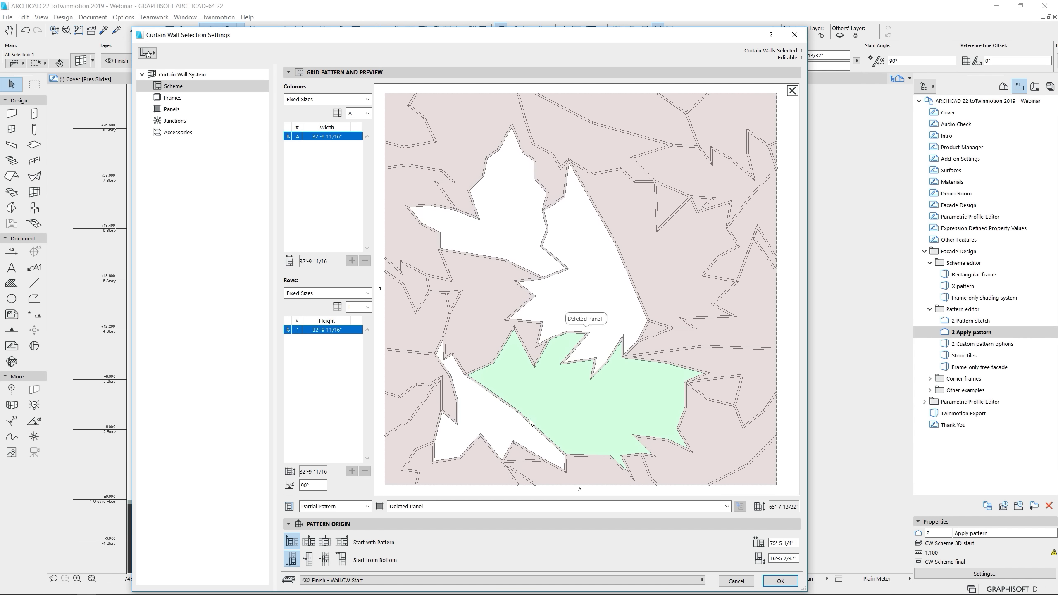
click(779, 581)
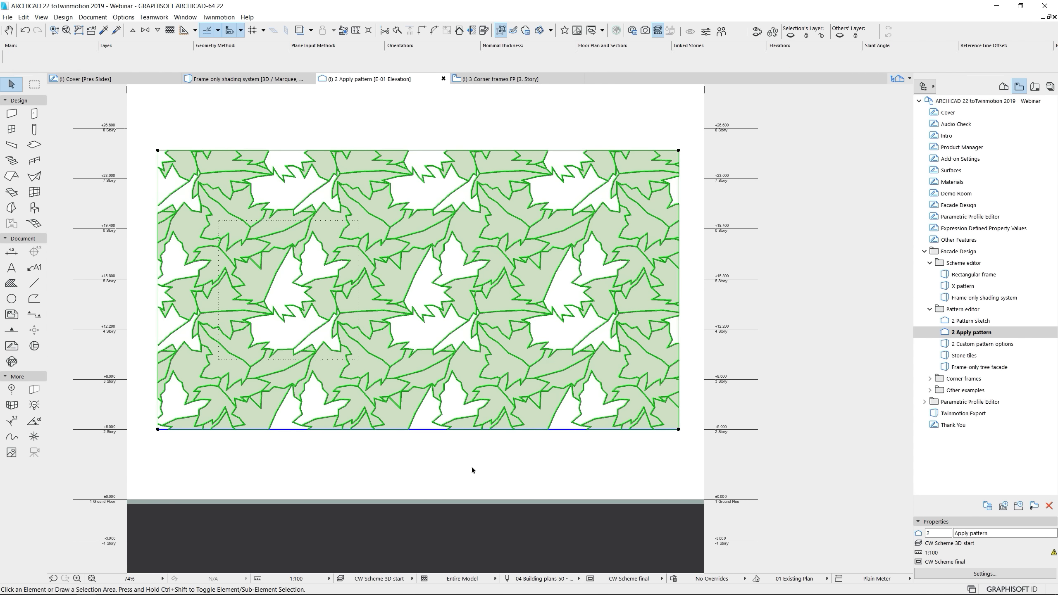
Open the 2 Custom pattern options 3D view and open the Scheme settings of the building's leaf-patterned curtain wall
double_click(980, 344)
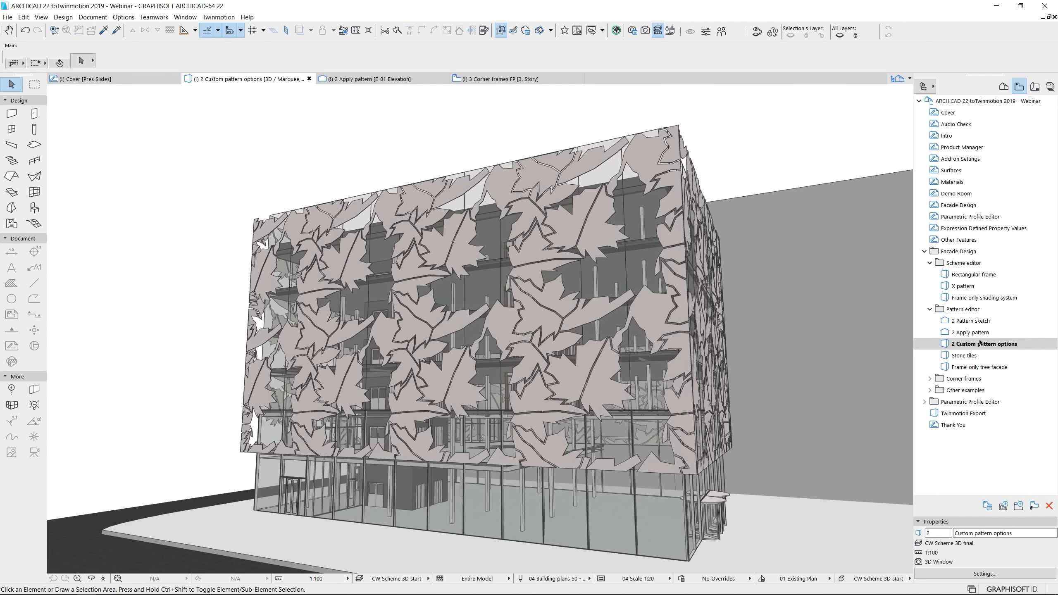
shift+middle_drag(758, 349, 518, 352)
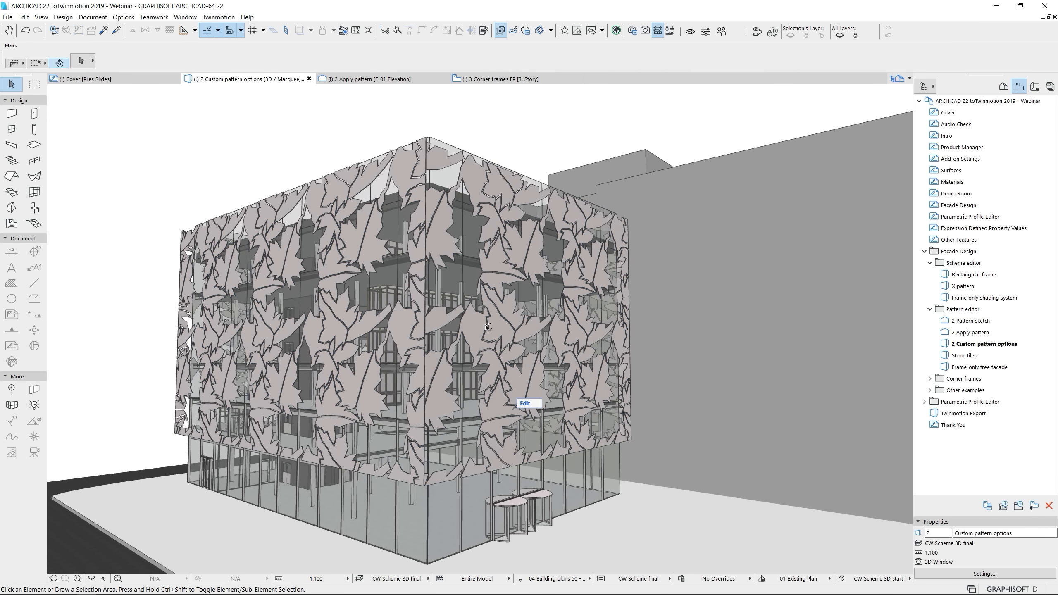
click(556, 321)
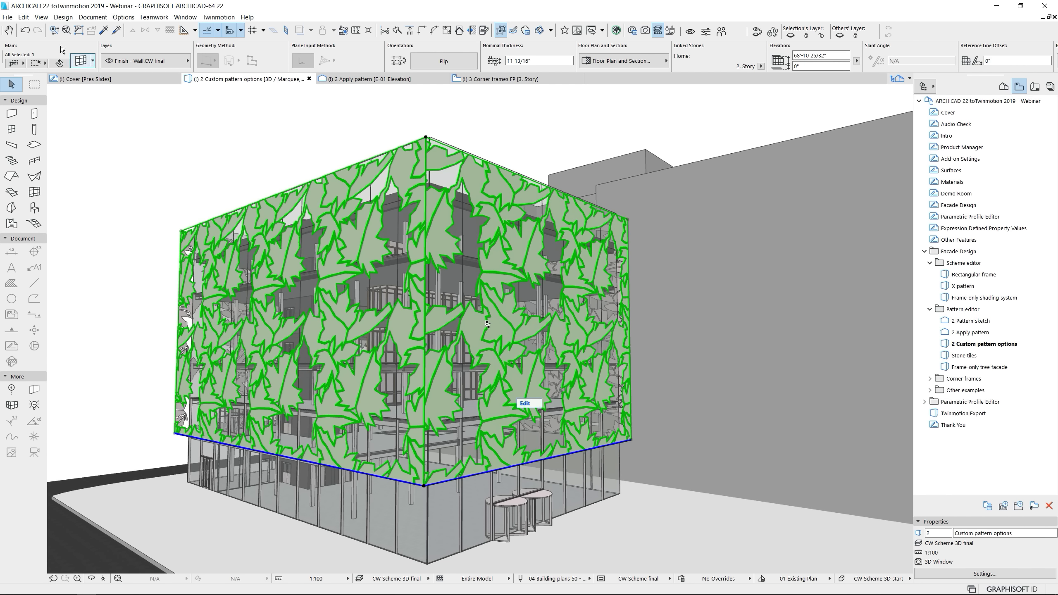
click(81, 61)
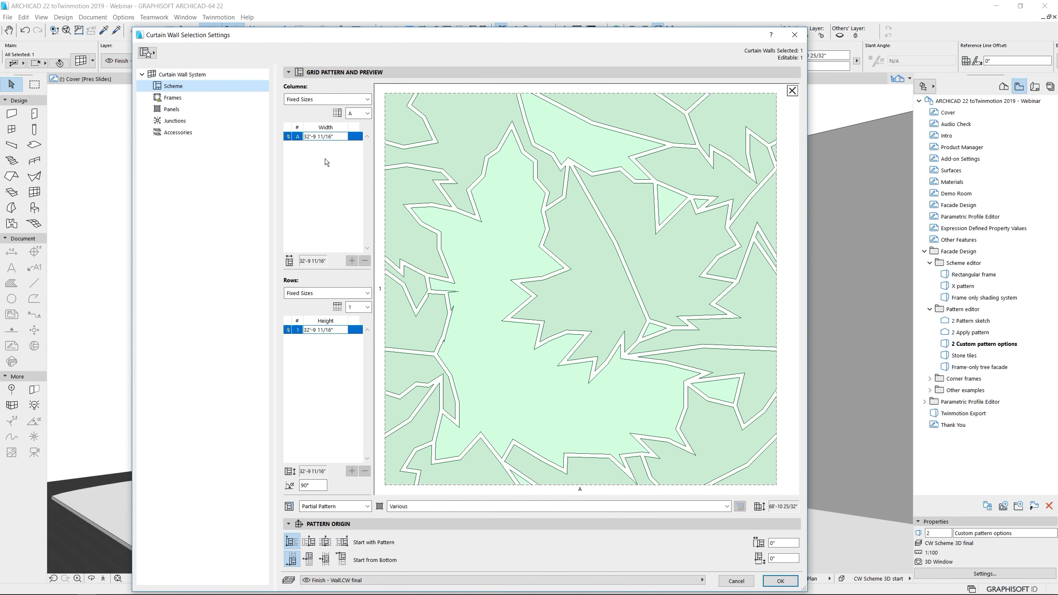
Set both the columns and the rows of the grid pattern to Best Division and apply the settings
click(320, 102)
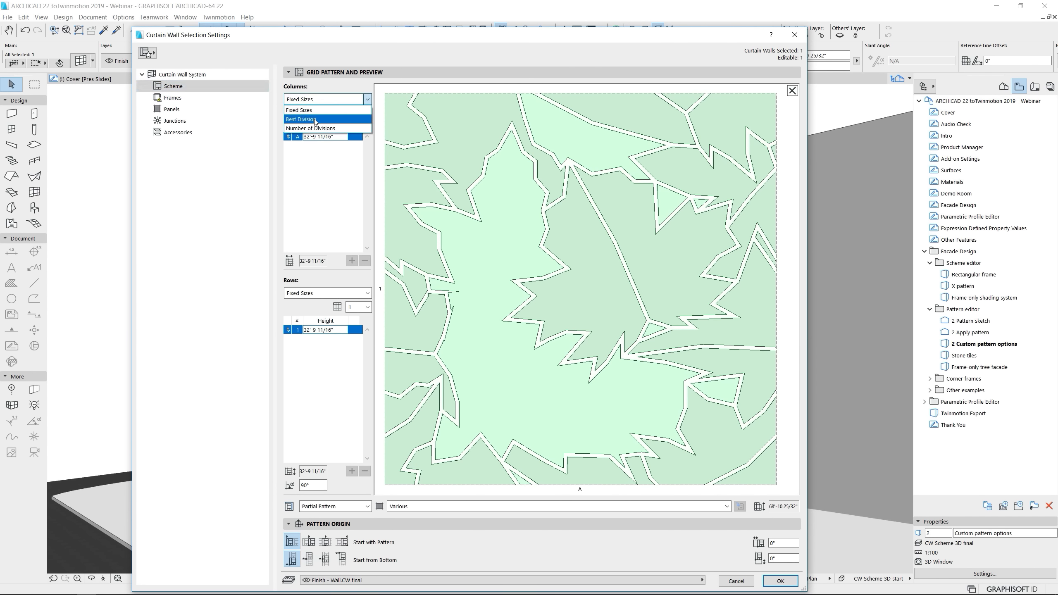
click(315, 122)
click(334, 293)
click(333, 315)
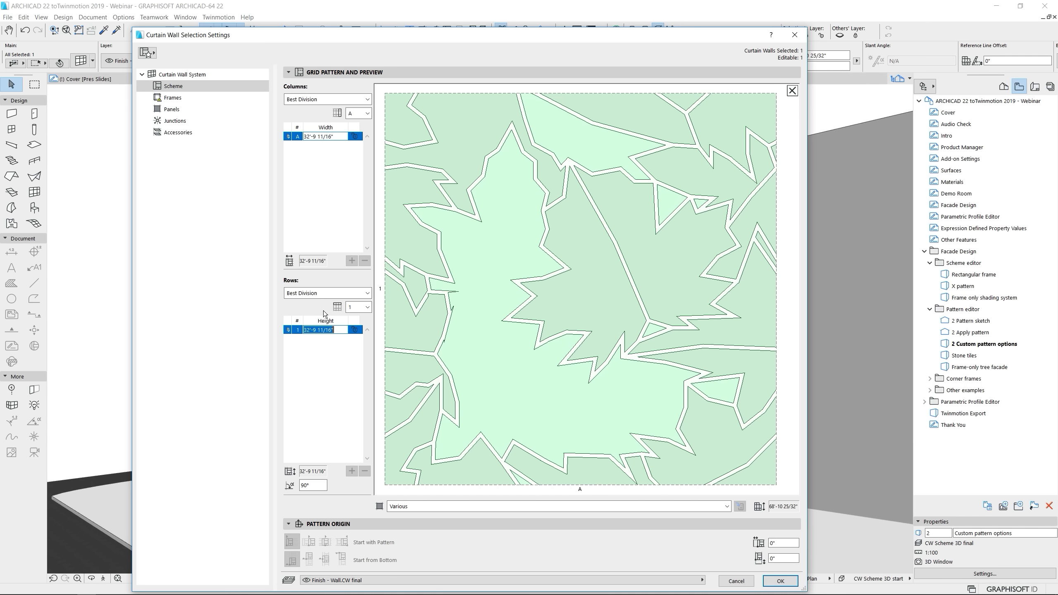
click(780, 581)
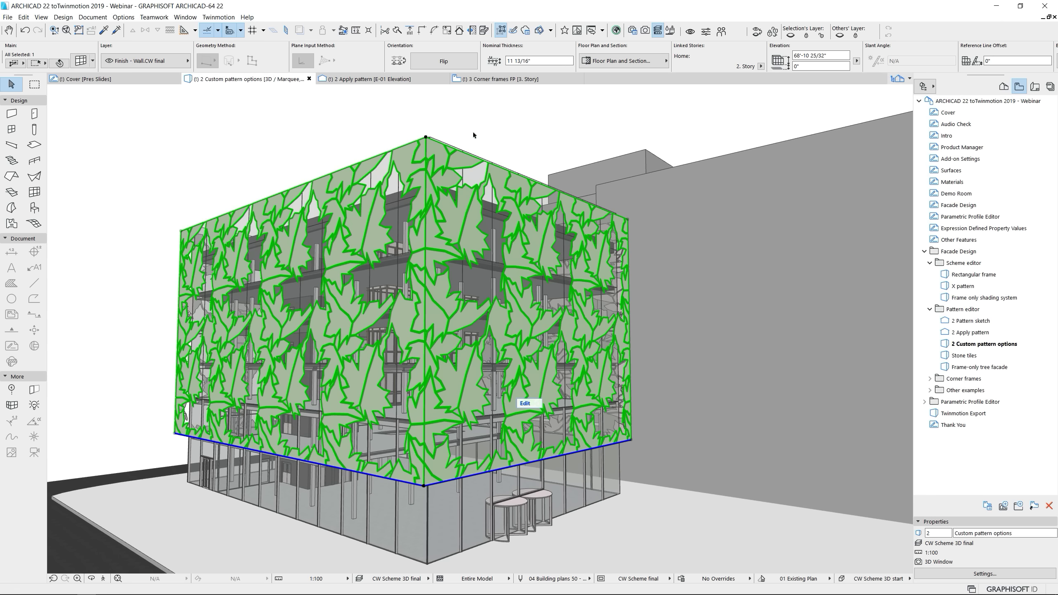
Deselect the curtain wall and synchronize the model with Twinmotion
click(488, 127)
middle_drag(513, 268, 533, 249)
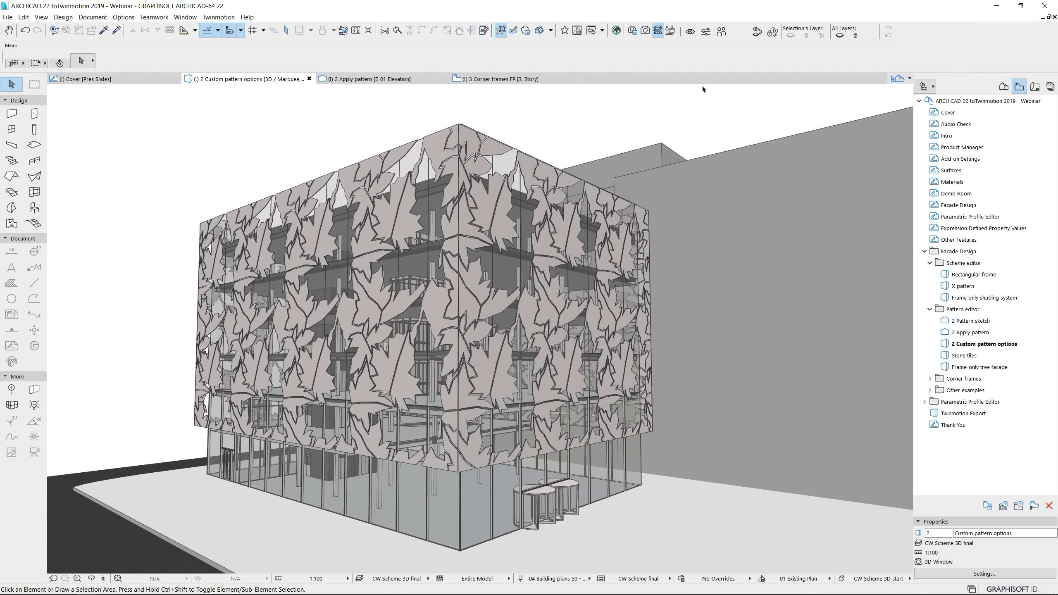
click(690, 32)
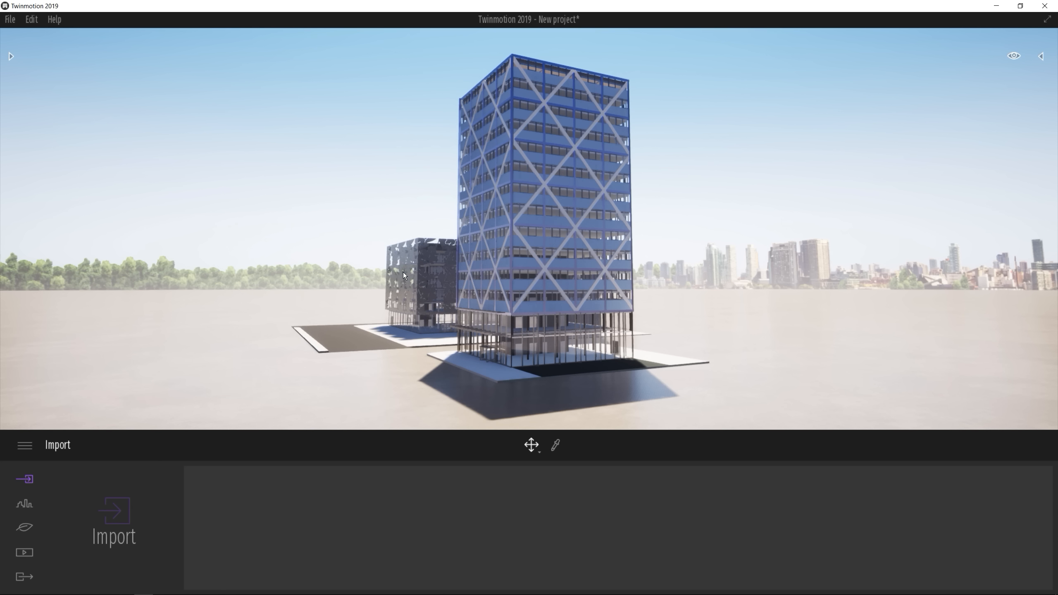
Examine the leaf-patterned building behind the braced tower in the Twinmotion scene from closer range
middle_drag(410, 285, 578, 332)
scroll(523, 304, up, 2)
scroll(578, 332, up, 2)
right_drag(578, 332, 587, 331)
middle_drag(587, 330, 665, 309)
scroll(644, 311, up, 2)
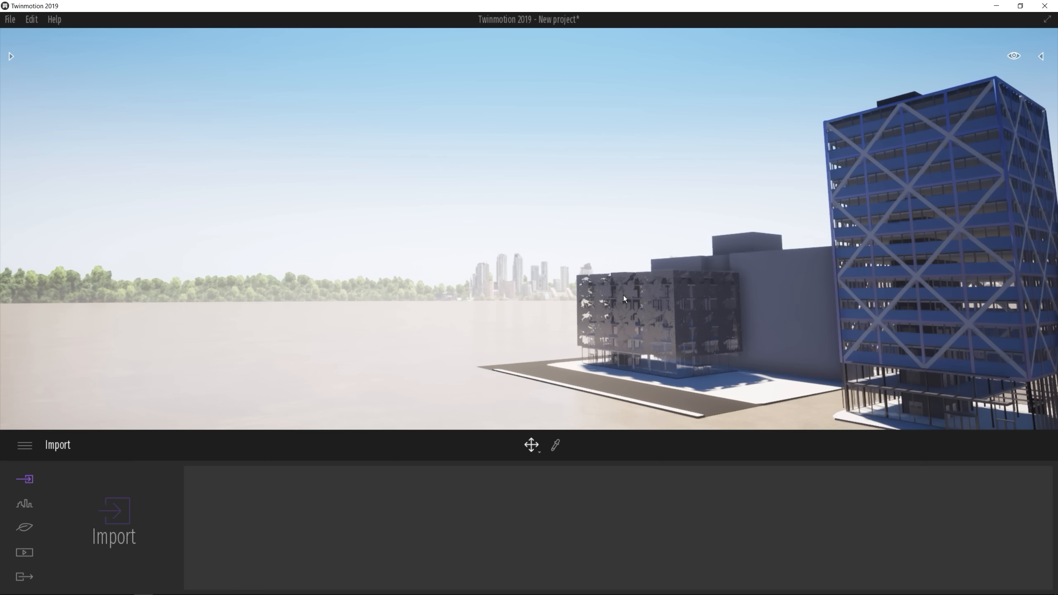
middle_drag(721, 330, 721, 330)
Switch back to ARCHICAD and examine the Stone tiles and Frame-only tree facade example views
key(alt+Tab)
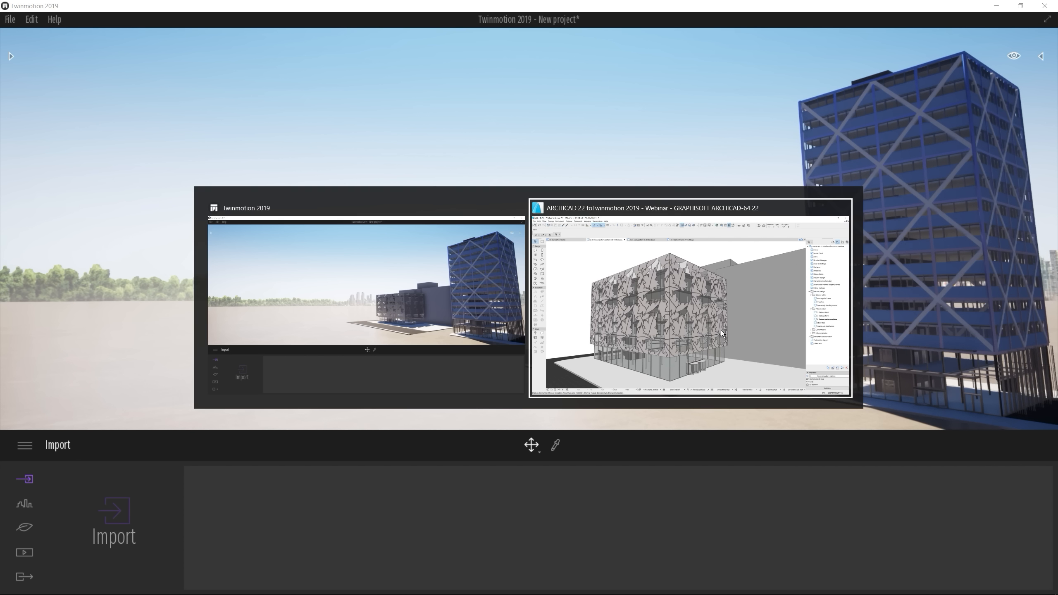
double_click(963, 355)
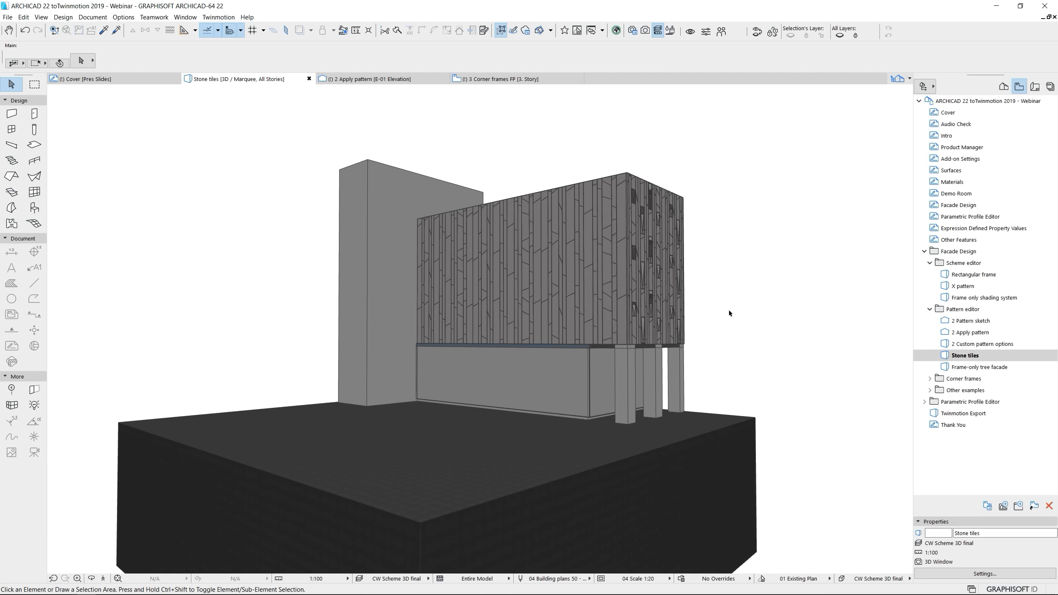
scroll(729, 314, up, 3)
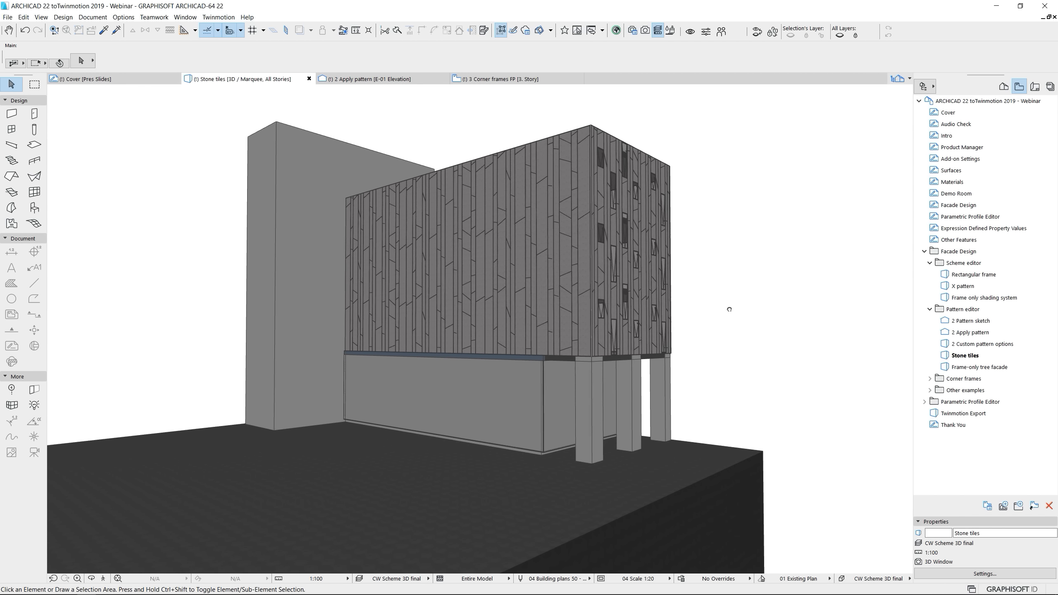
double_click(983, 367)
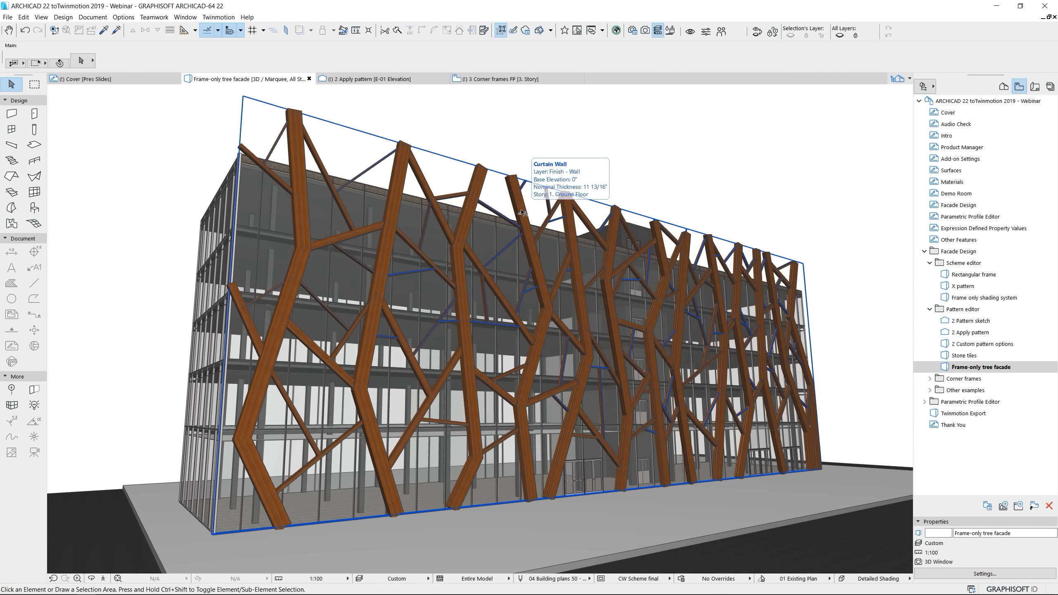
click(522, 213)
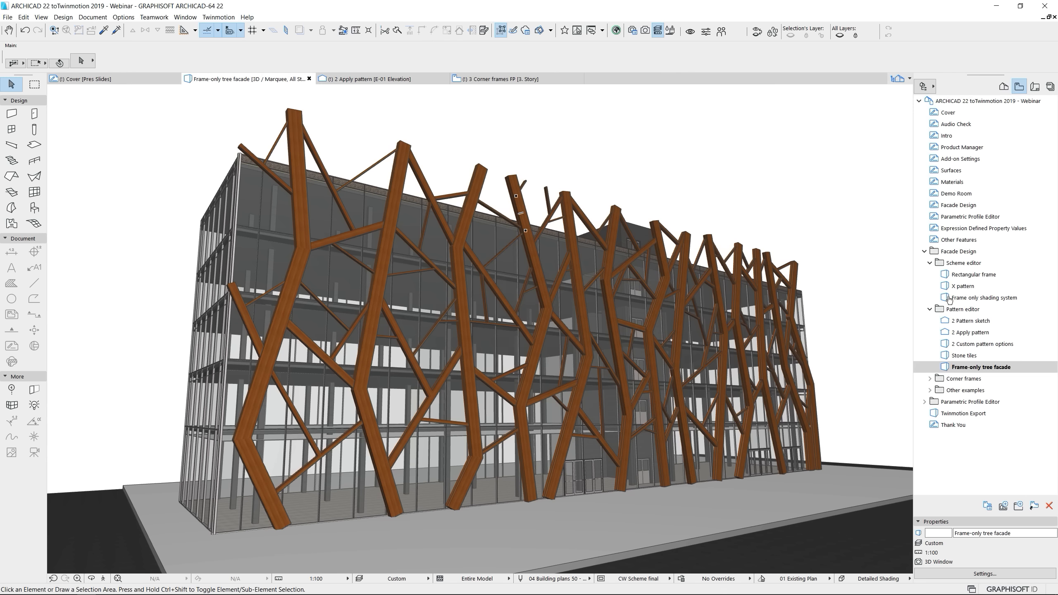
View the 3 Corner frames 3D example and open the matching 3 Corner frames FP floor plan
click(930, 379)
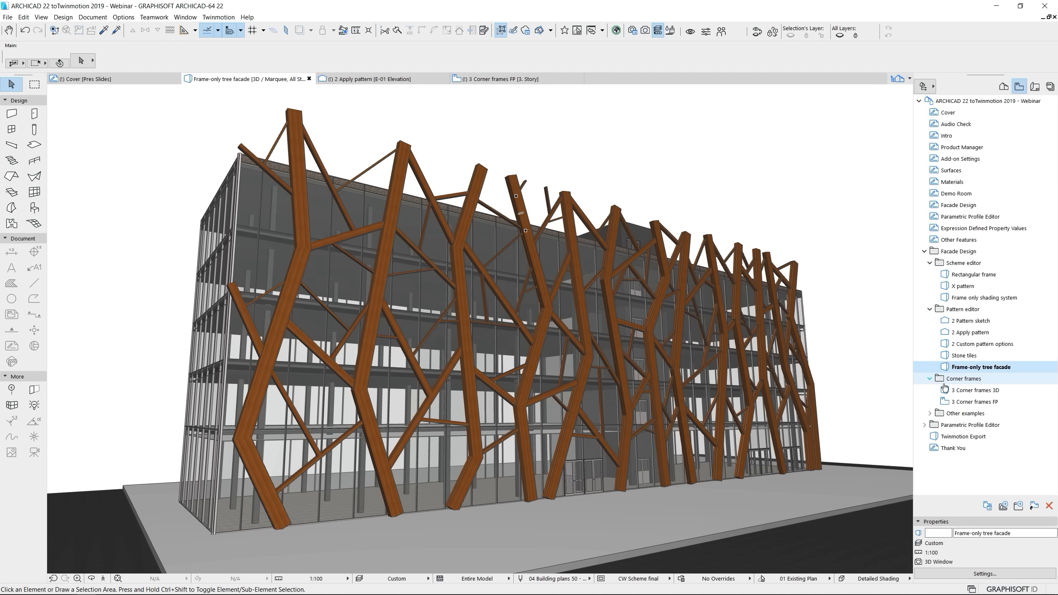
double_click(972, 391)
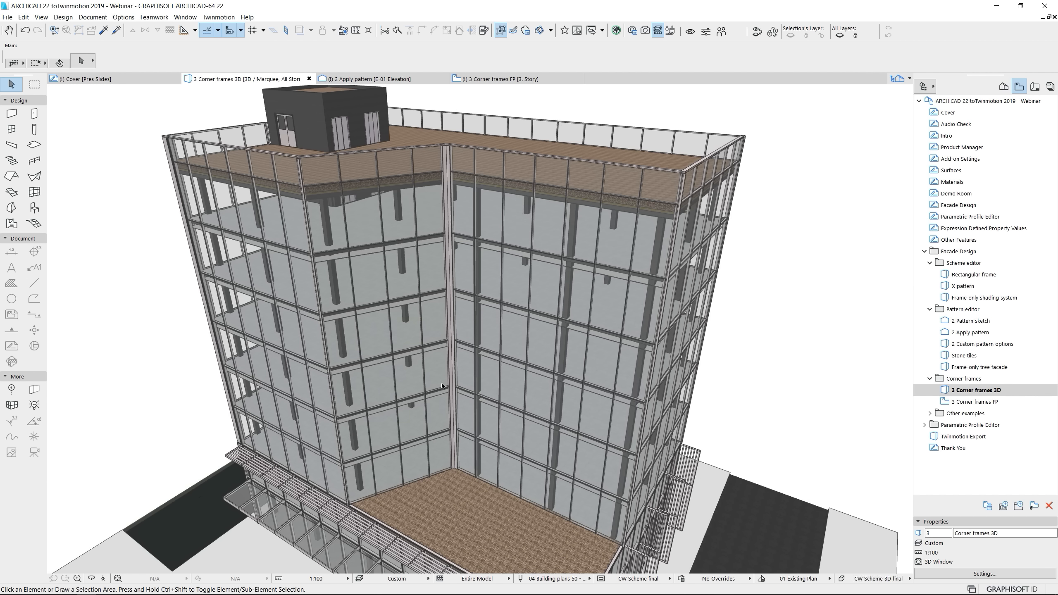
double_click(974, 401)
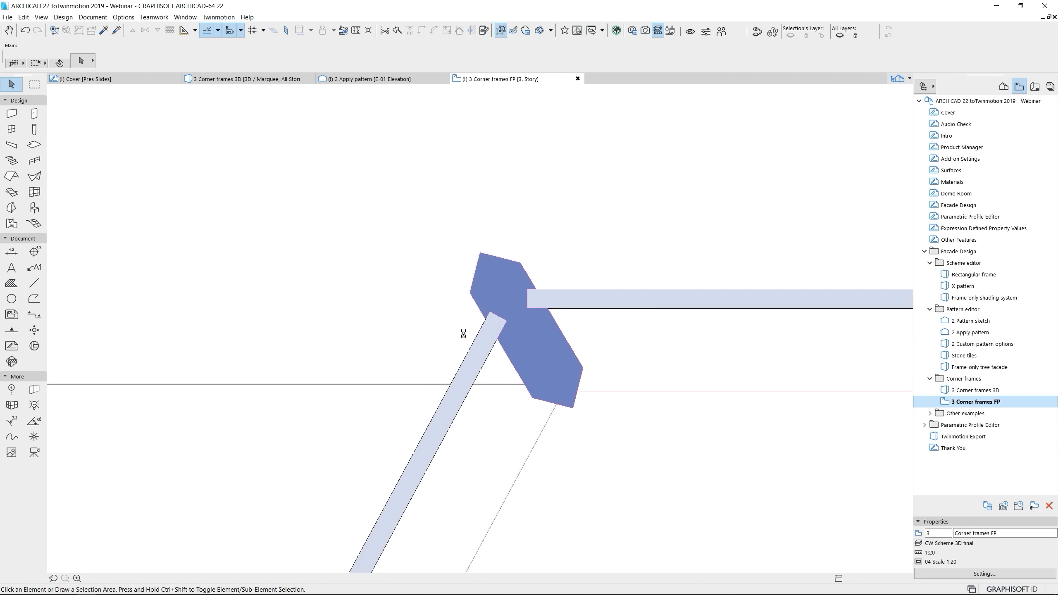
Select the curtain wall and insert a new reference line node on its slanted segment, offset to the inner side near the corner frame
click(543, 348)
click(544, 348)
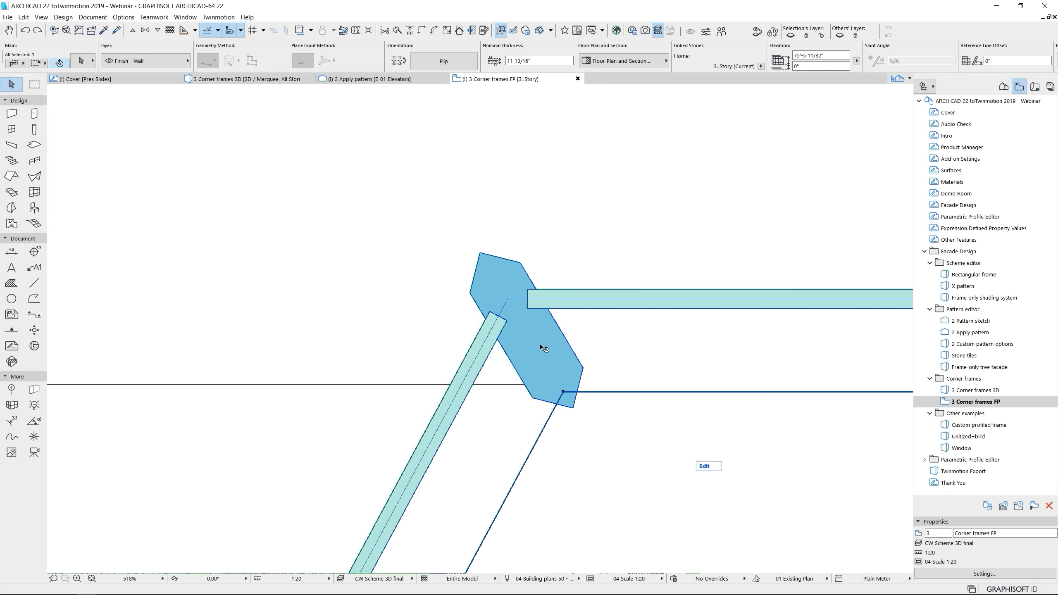
scroll(610, 338, down, 10)
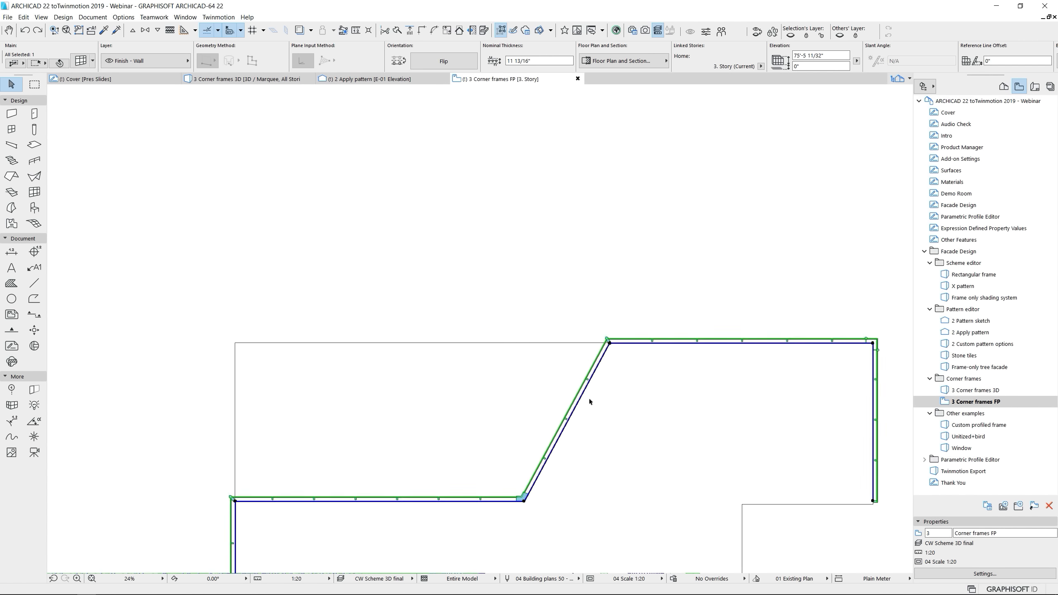
scroll(571, 385, up, 4)
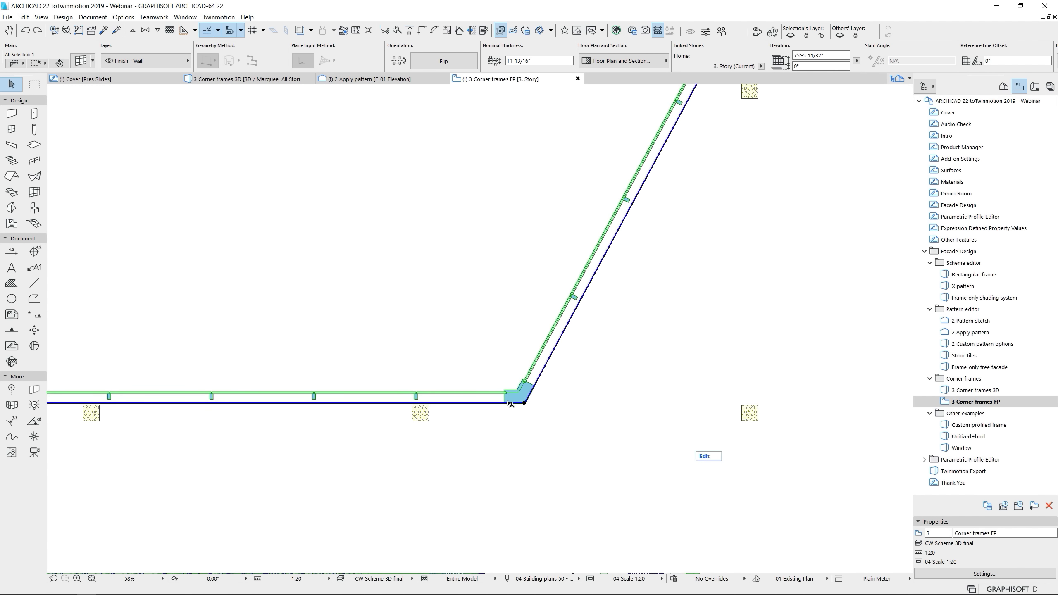
click(552, 352)
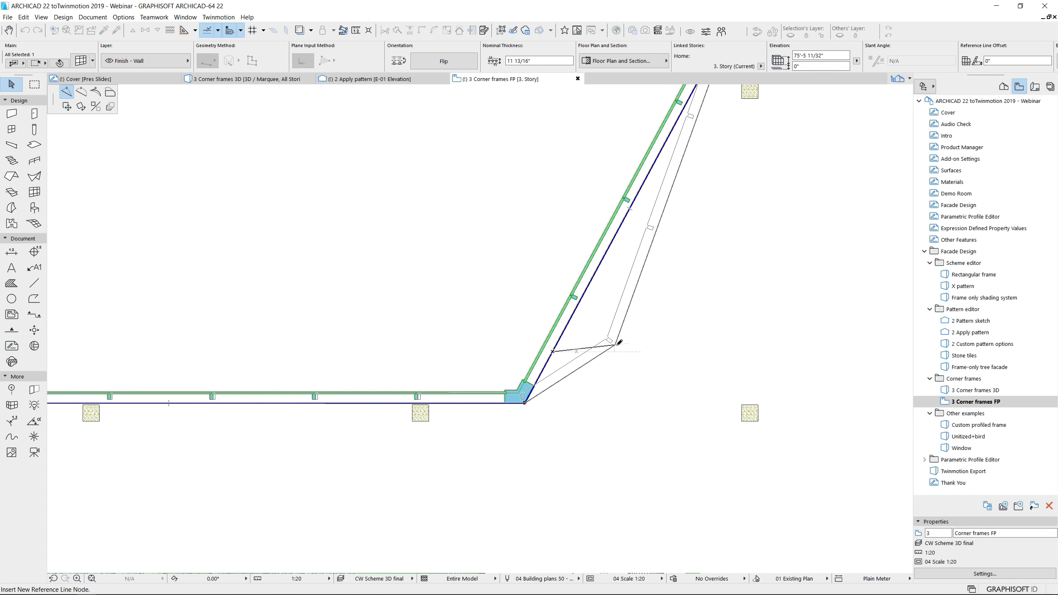
click(619, 342)
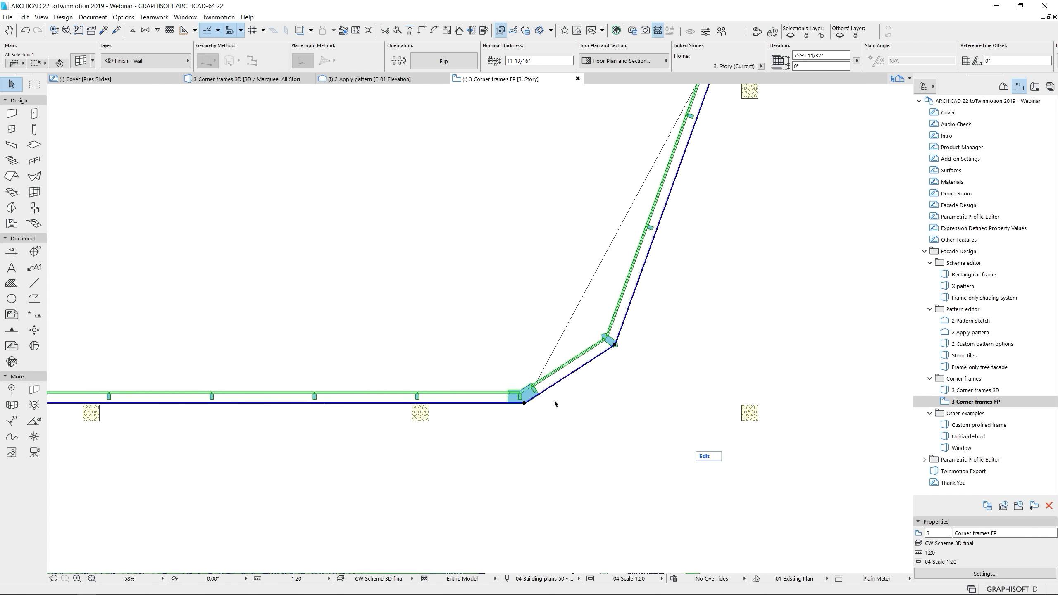
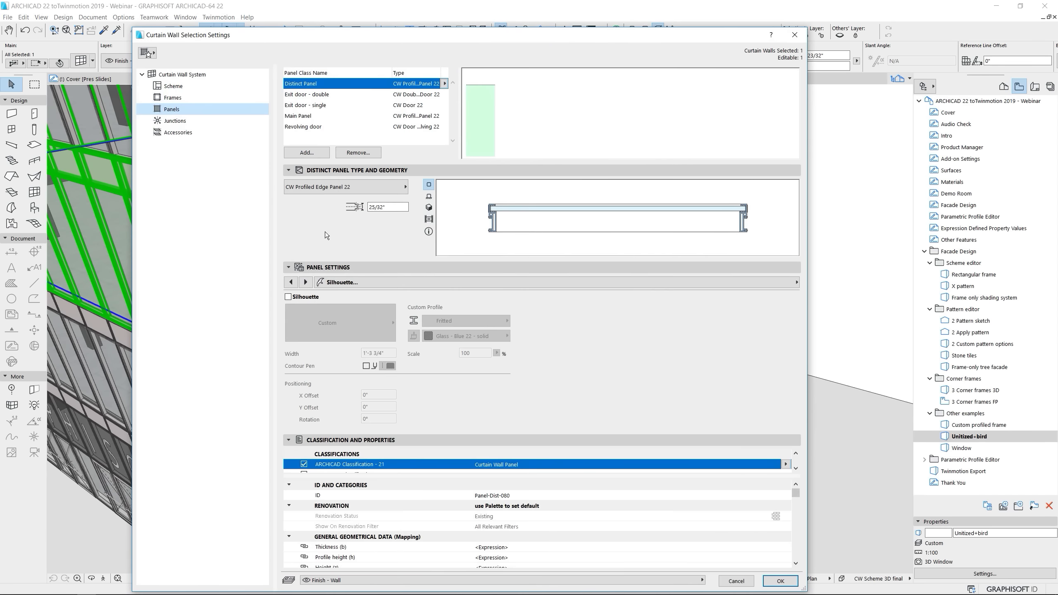
Enable the silhouette for the curtain wall's Distinct Panel class, choose the Custom silhouette and apply the settings
click(346, 284)
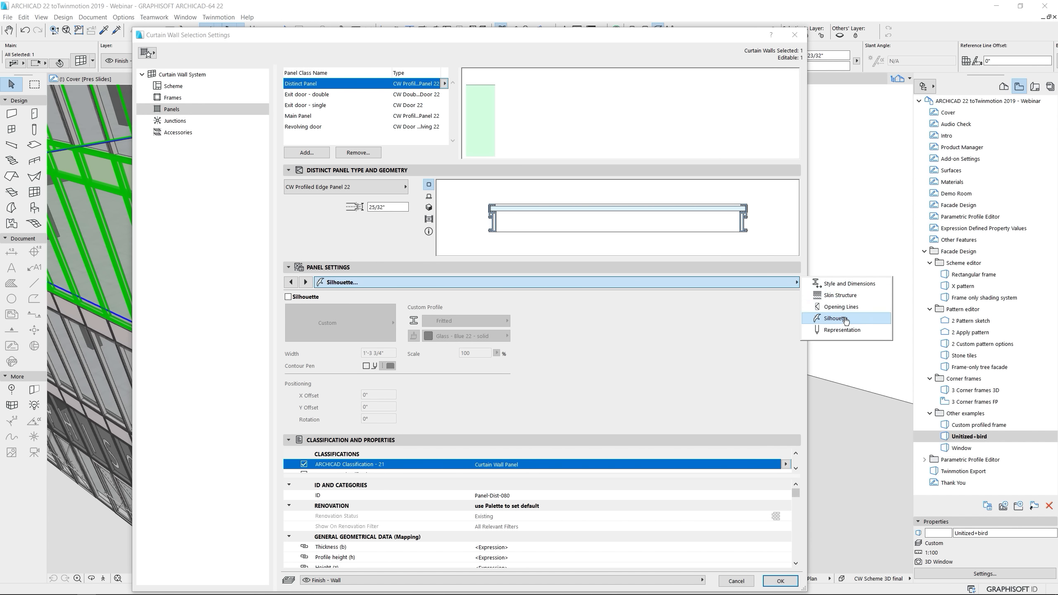
click(414, 317)
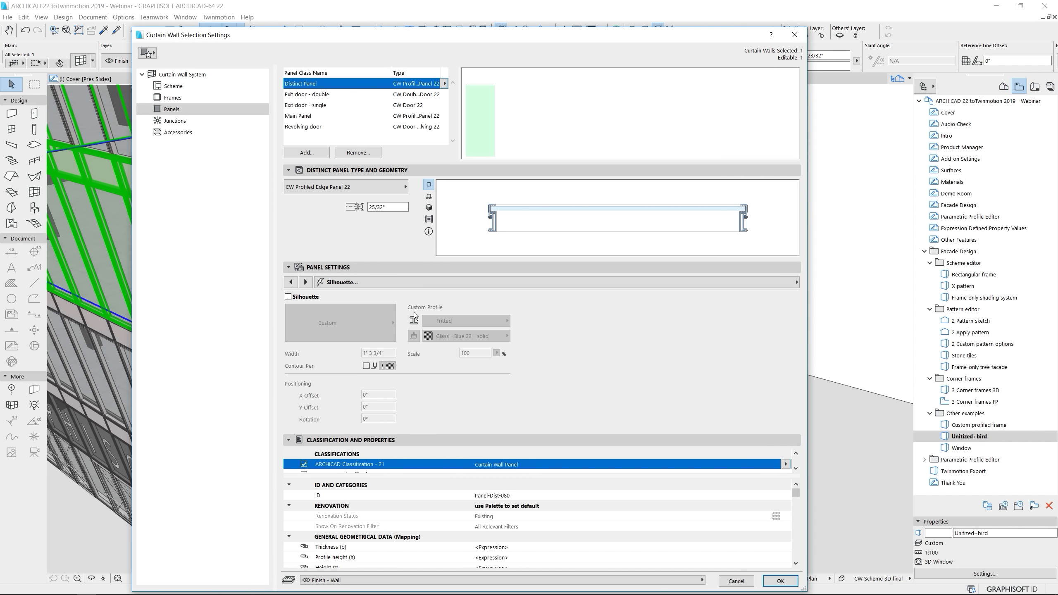
click(287, 297)
click(329, 320)
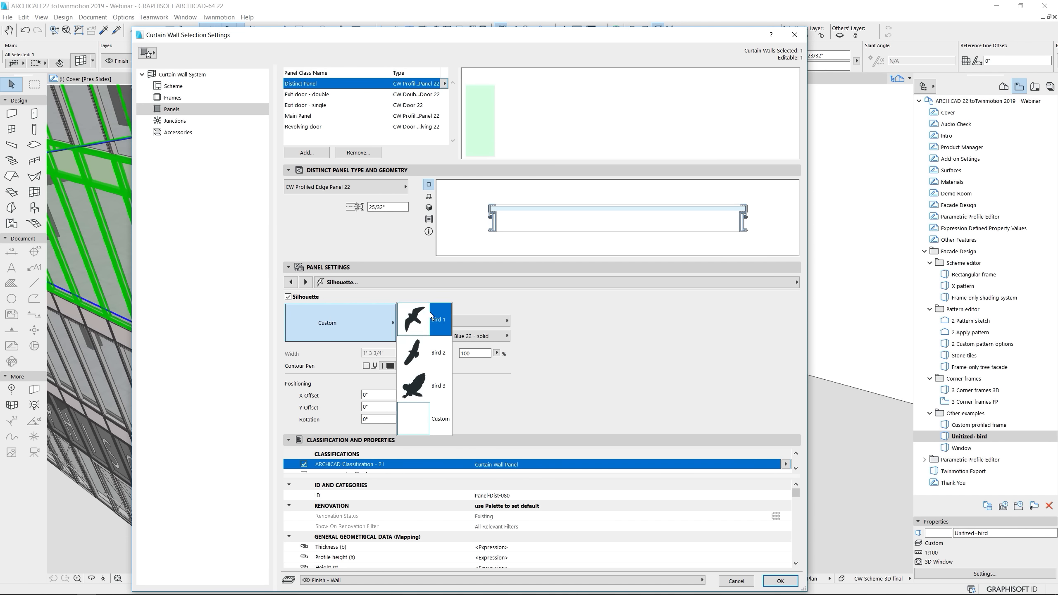
click(433, 427)
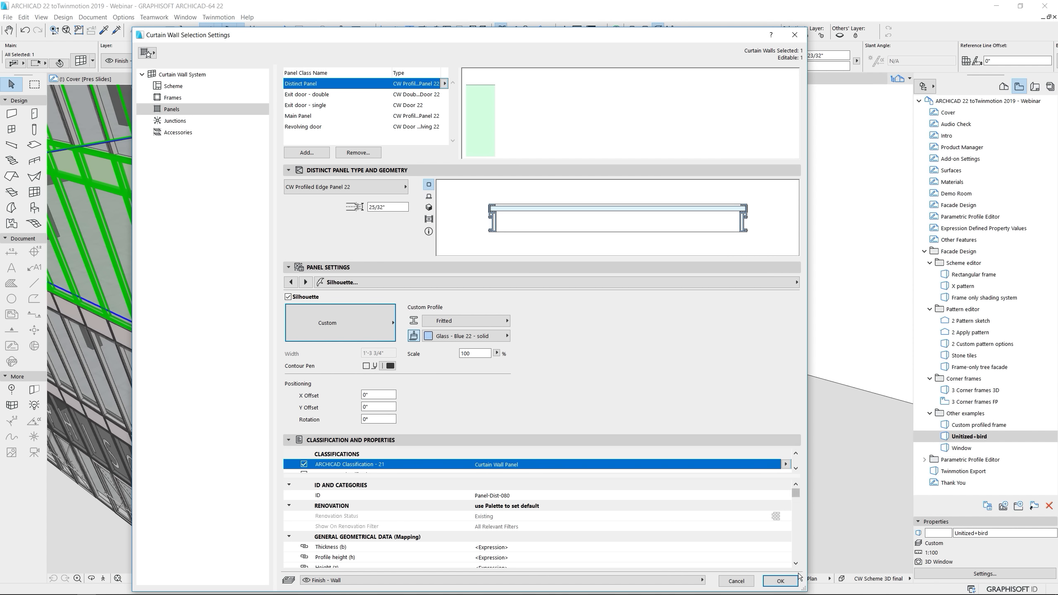
click(780, 582)
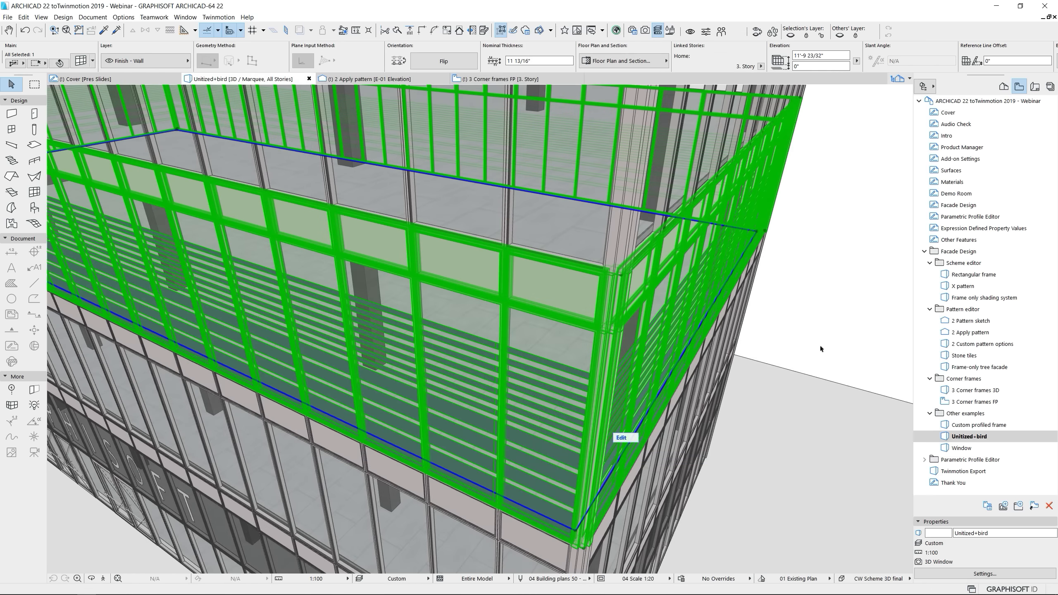
click(789, 381)
Frame the whole building with its blue fritted band in the 3D view and synchronize that view to Twinmotion
scroll(787, 383, down, 5)
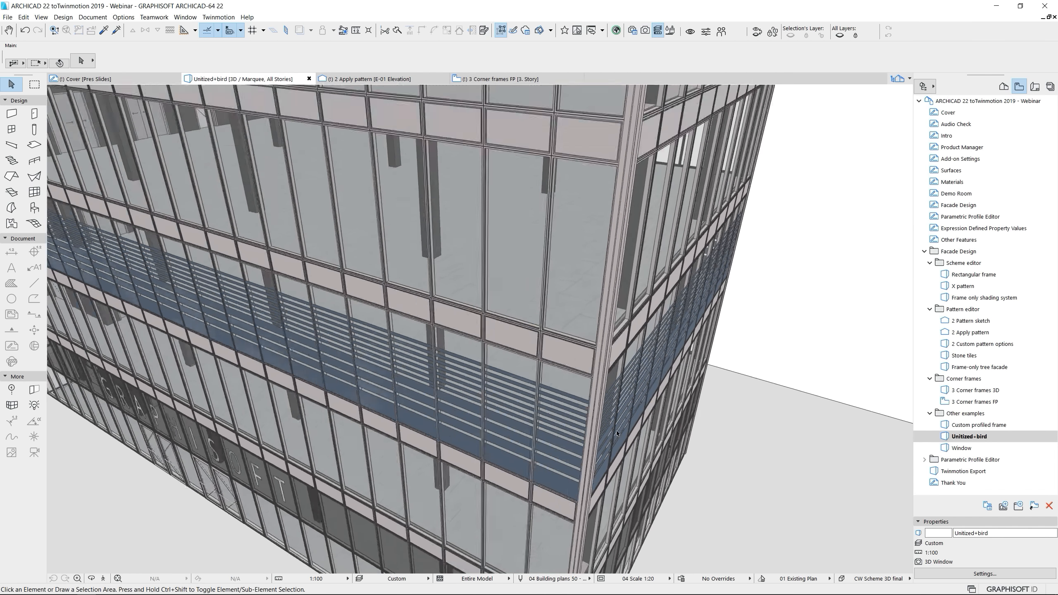
shift+middle_drag(746, 398, 443, 512)
scroll(429, 483, down, 3)
scroll(444, 509, down, 3)
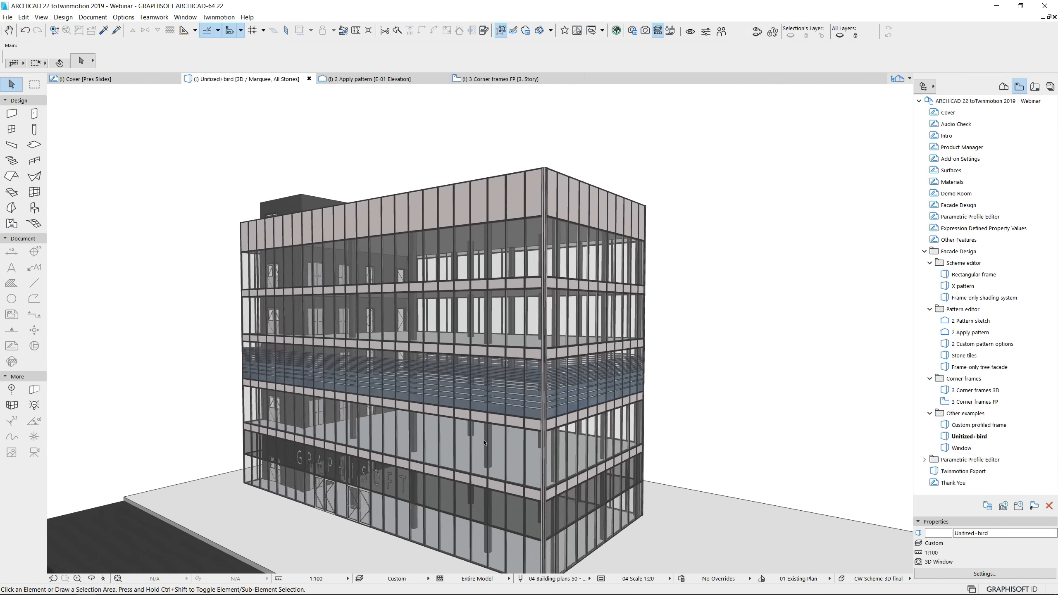
shift+middle_drag(473, 440, 460, 441)
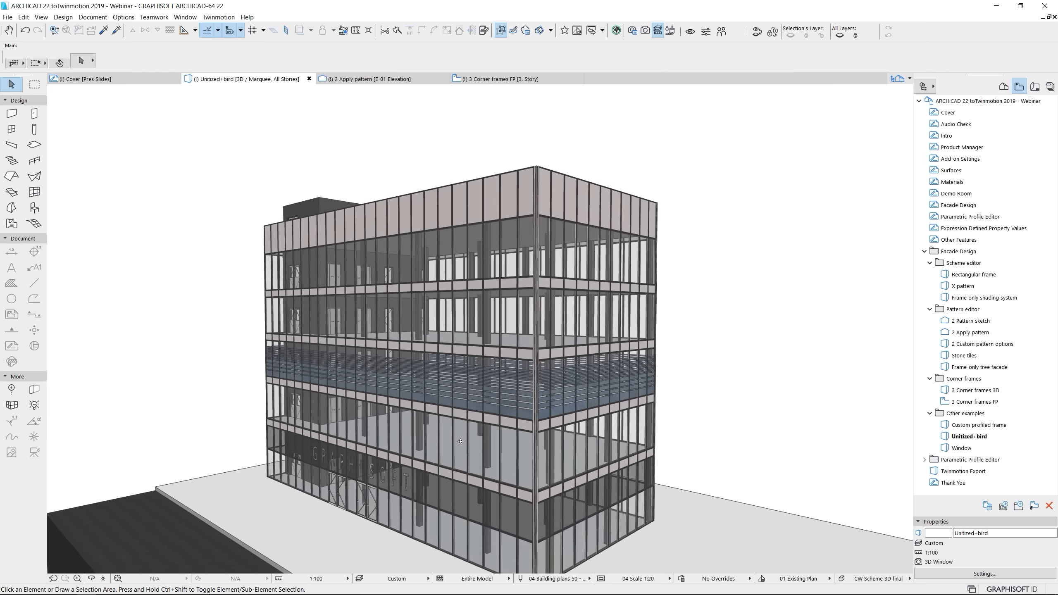
click(690, 33)
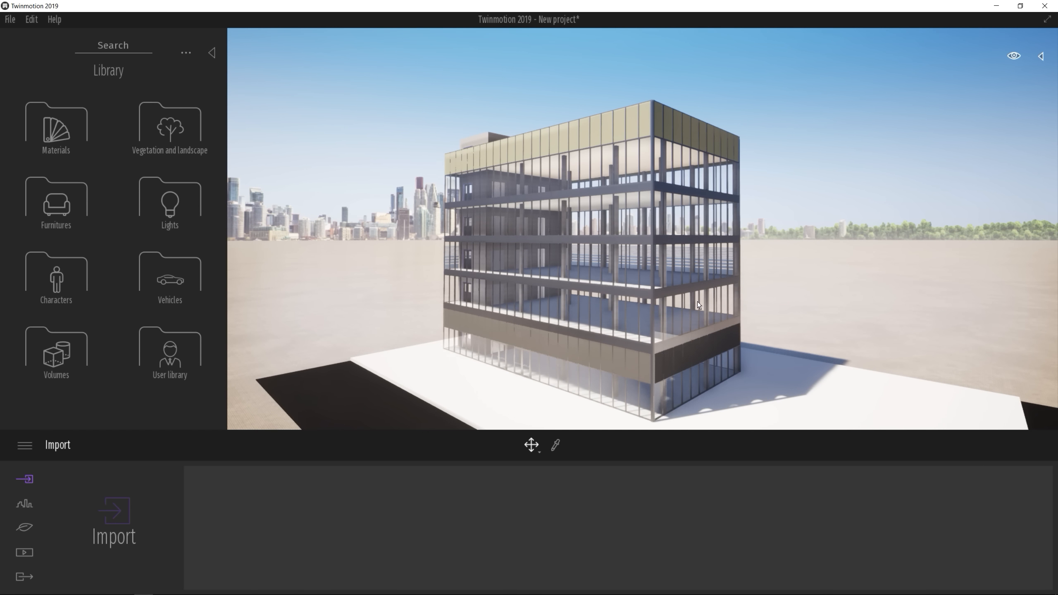
Sample the Glass - Blue 22 - solid material on the fritted facade band and make it two sided
middle_drag(556, 277, 550, 255)
middle_drag(686, 283, 680, 263)
scroll(668, 242, up, 6)
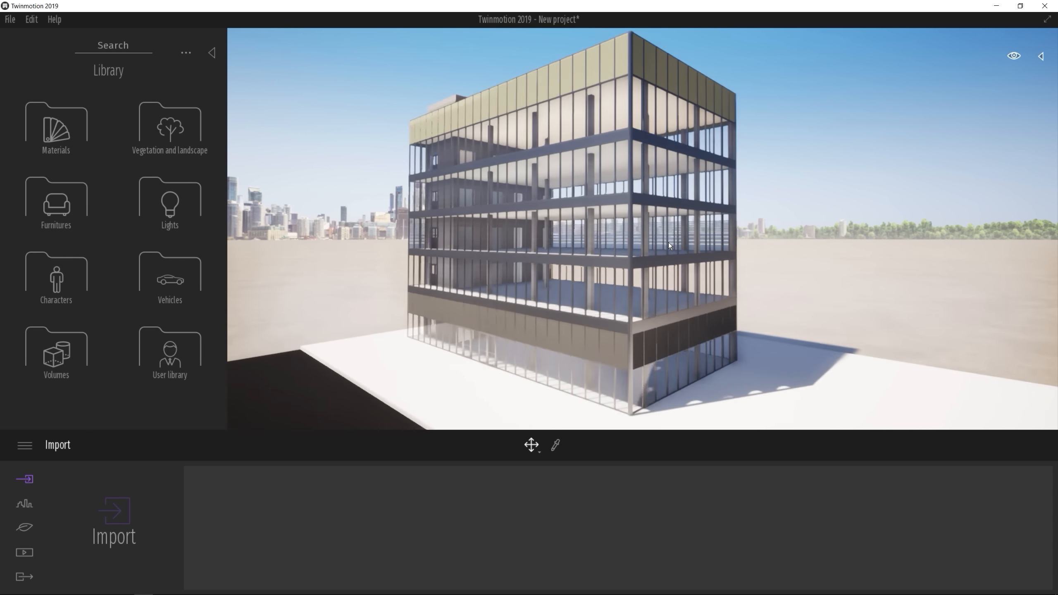
scroll(643, 241, up, 3)
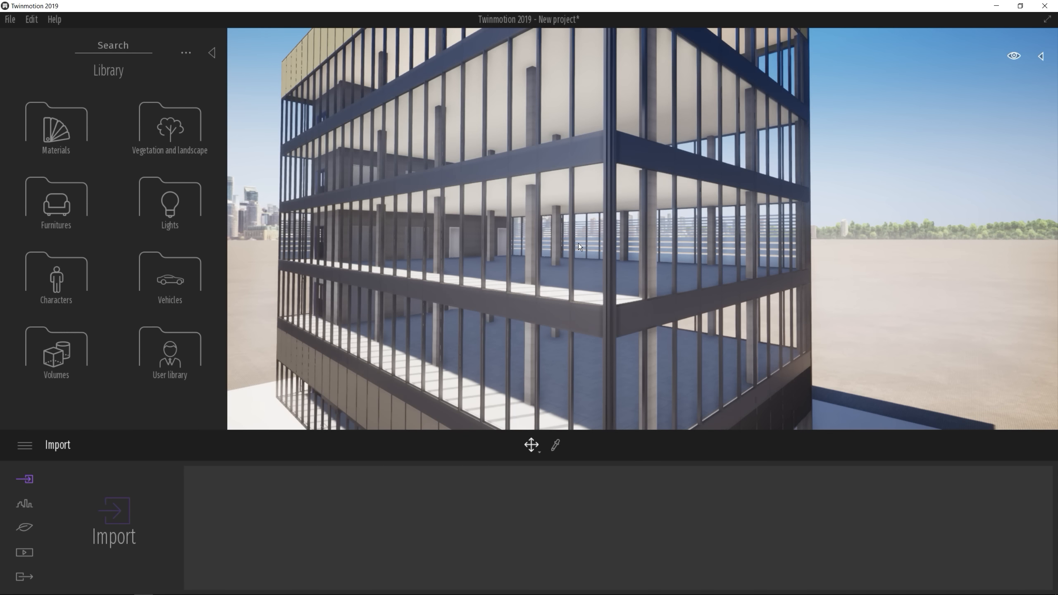
click(556, 446)
click(556, 242)
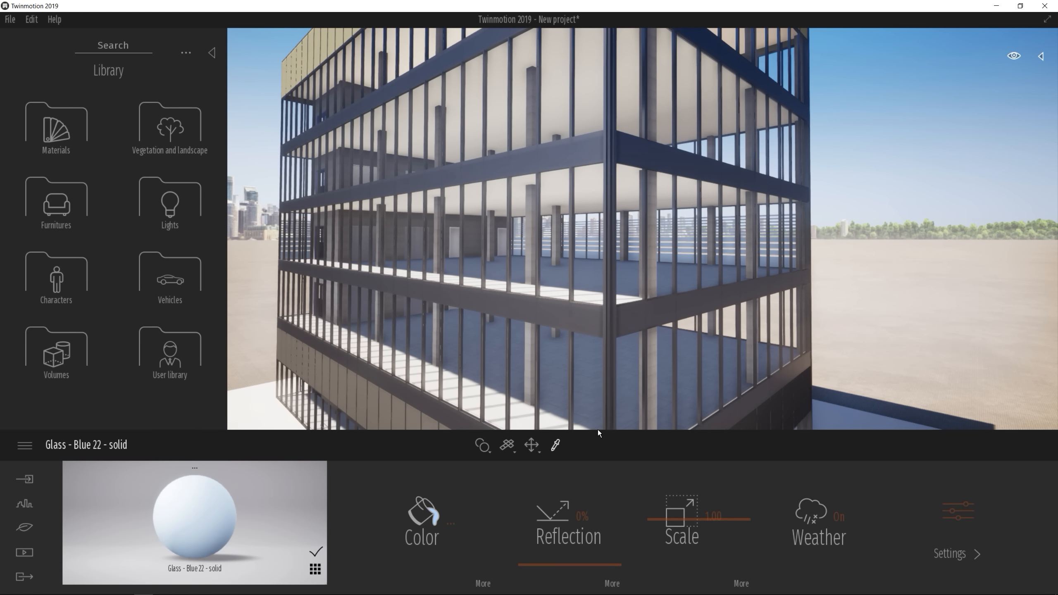
click(959, 516)
click(942, 522)
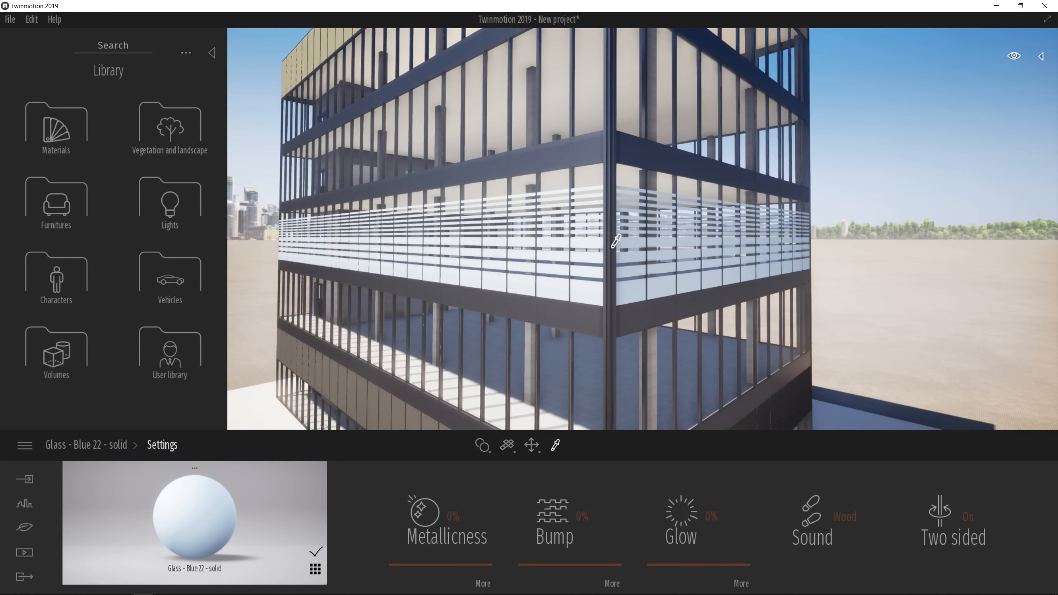
Apply the Floral sticker from the Glass materials library to the fritted facade stripes and inspect it up close
click(58, 129)
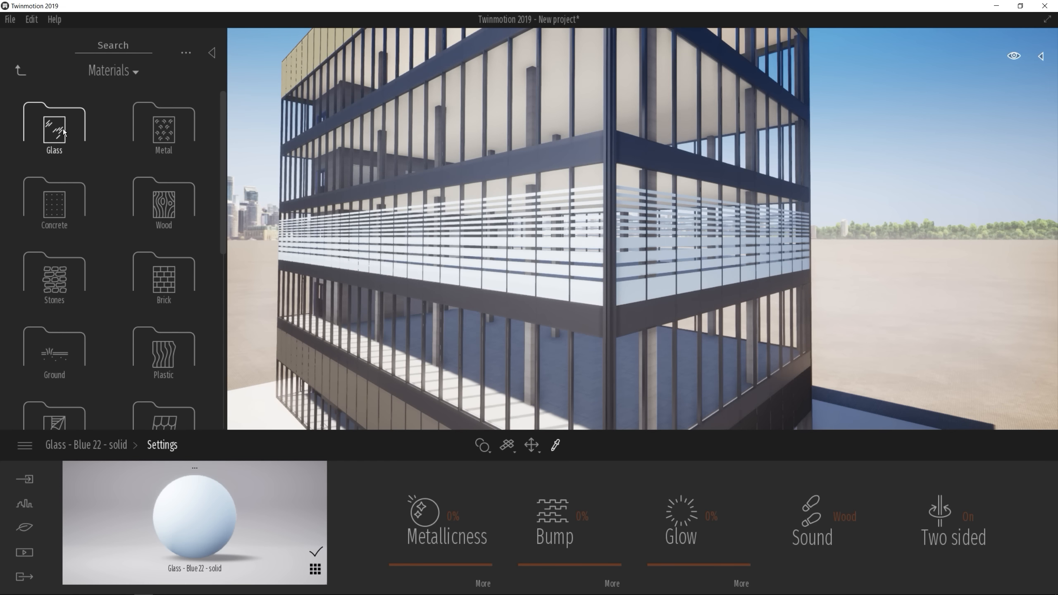
click(64, 132)
scroll(147, 284, down, 5)
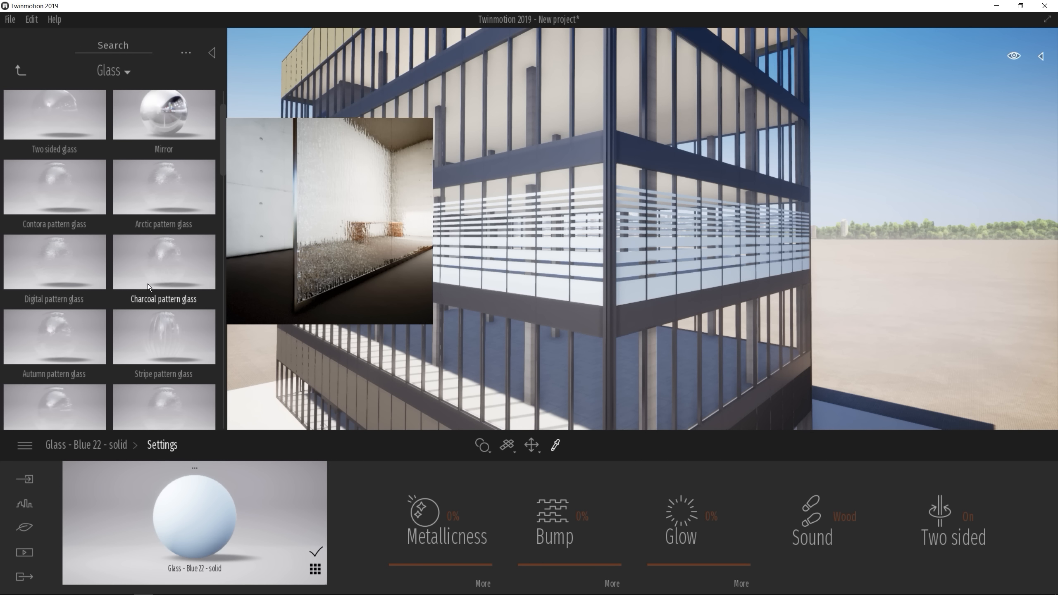
scroll(159, 298, down, 3)
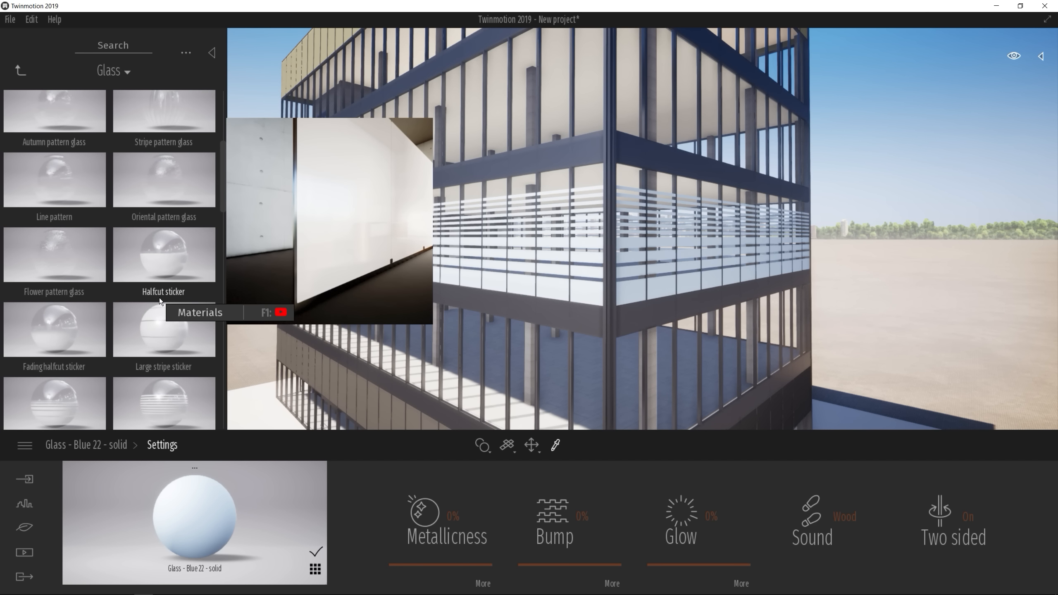
scroll(159, 298, down, 3)
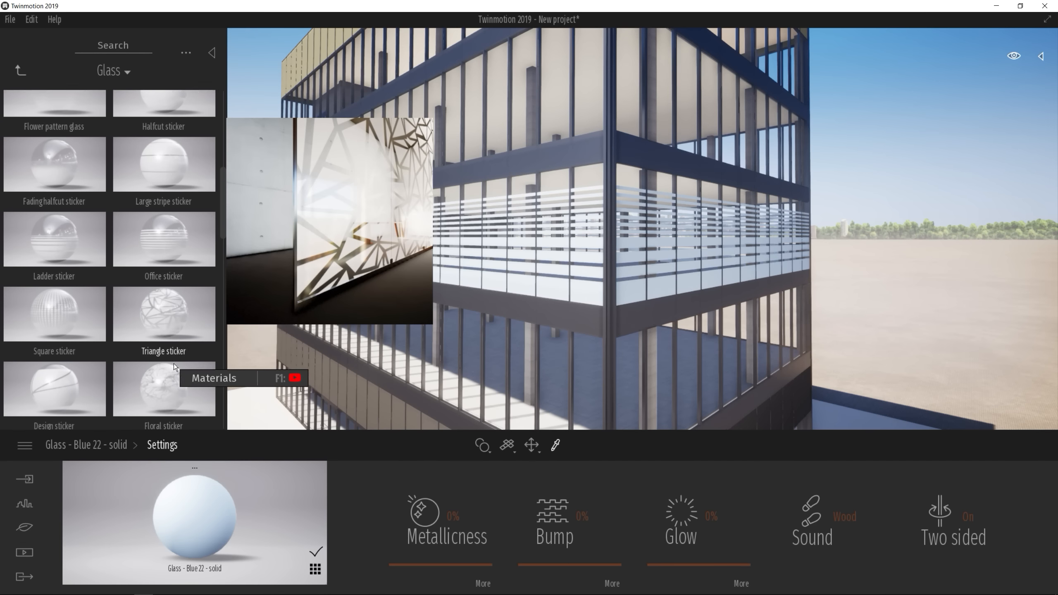
scroll(196, 360, down, 1)
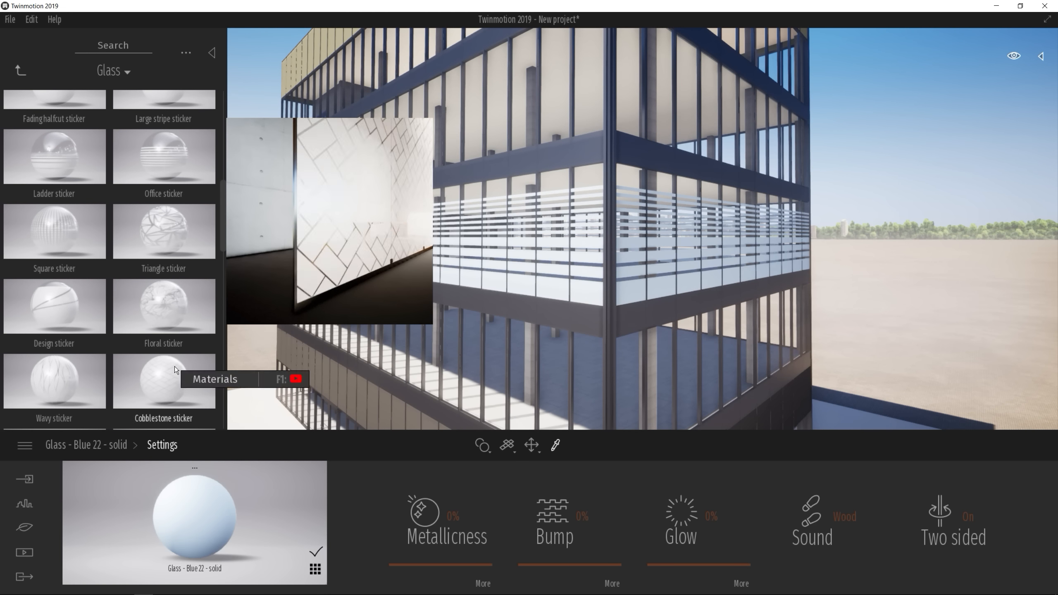
drag(177, 305, 591, 291)
scroll(584, 267, up, 5)
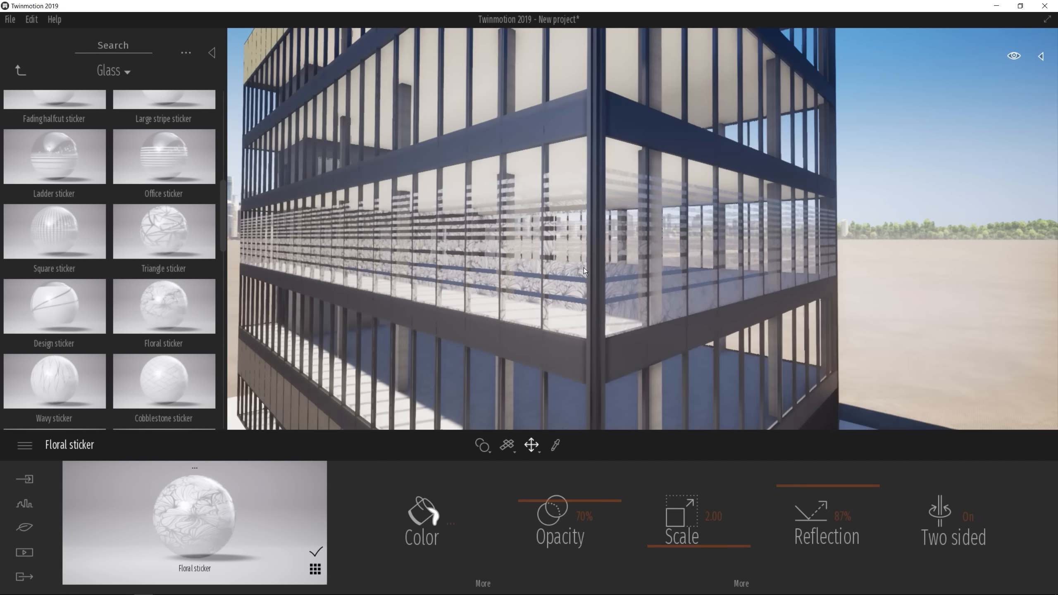
middle_drag(584, 268, 462, 227)
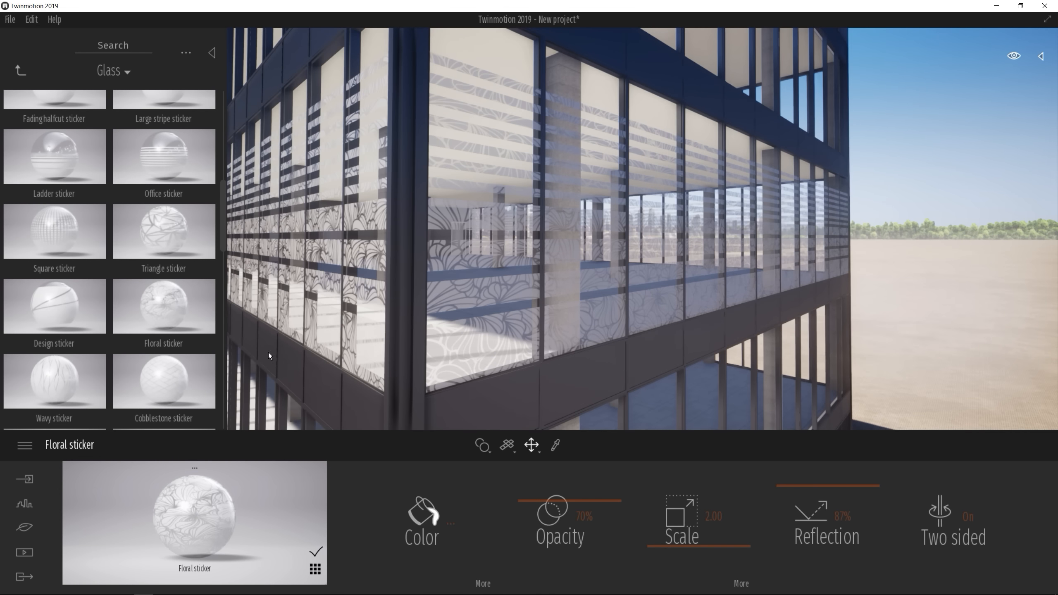
Replace the material of the fritted stripes with Wavy sticker and review the facade from farther away
mouse_move(91, 375)
drag(65, 381, 498, 347)
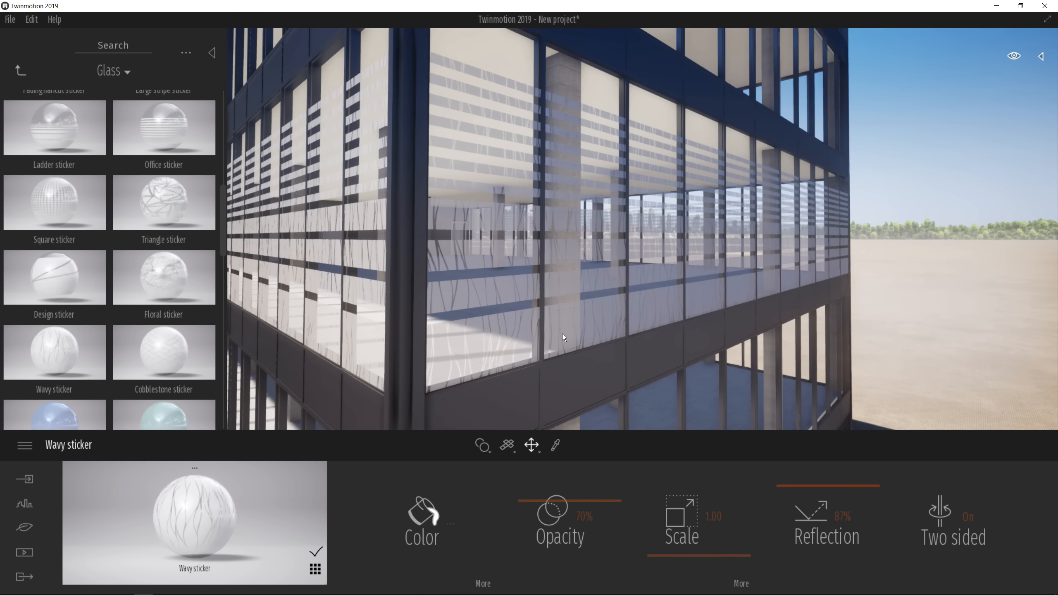
scroll(650, 316, down, 5)
mouse_move(651, 316)
middle_down()
mouse_move(537, 309)
mouse_move(662, 308)
mouse_move(673, 291)
middle_up()
scroll(696, 304, down, 5)
scroll(696, 304, down, 3)
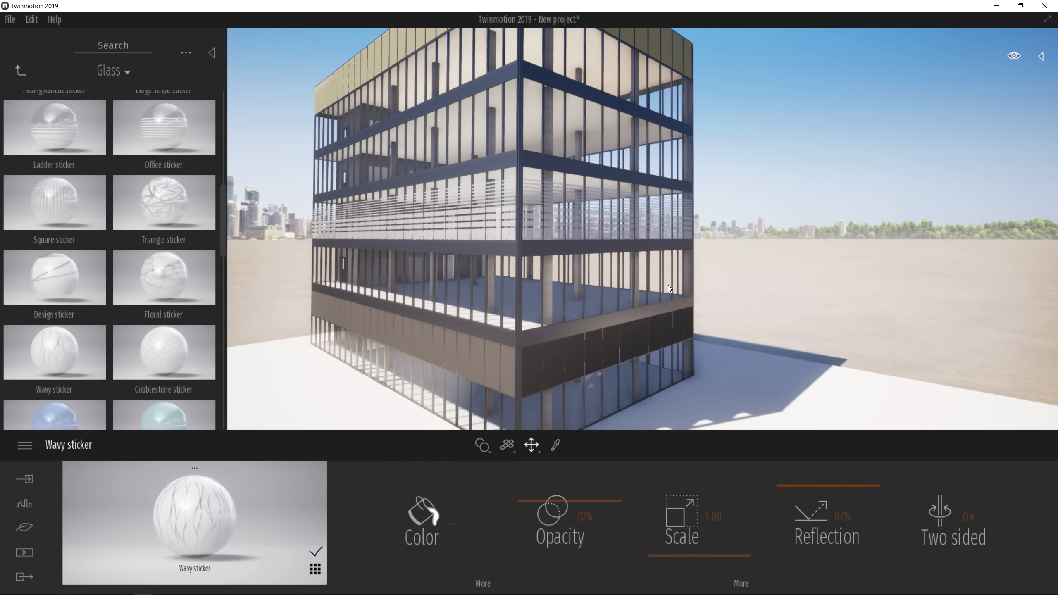
scroll(668, 285, down, 3)
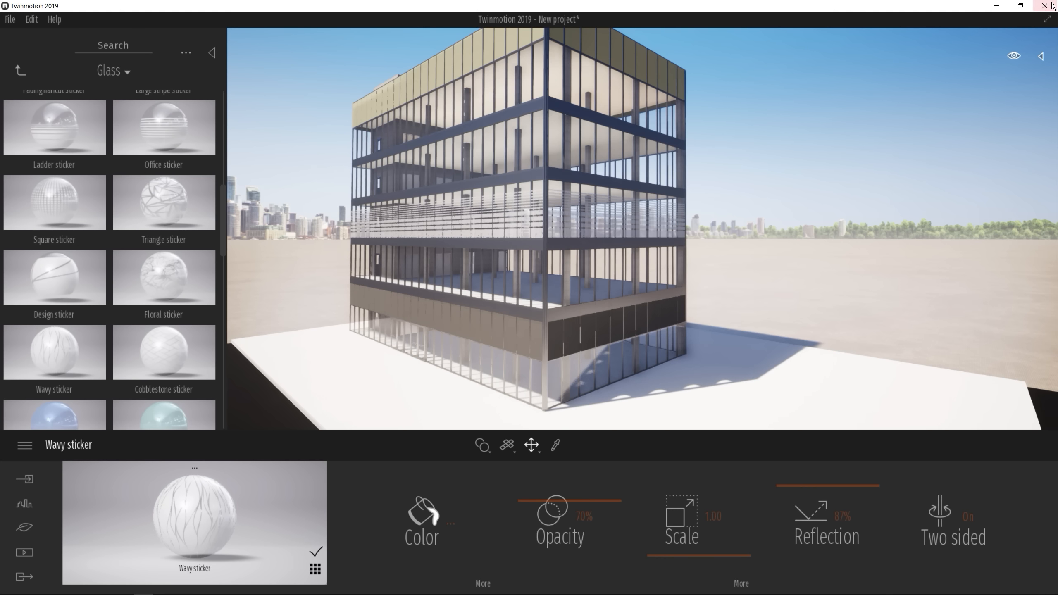
Close Twinmotion without saving, switch back to ARCHICAD and open the Window example view
click(1046, 7)
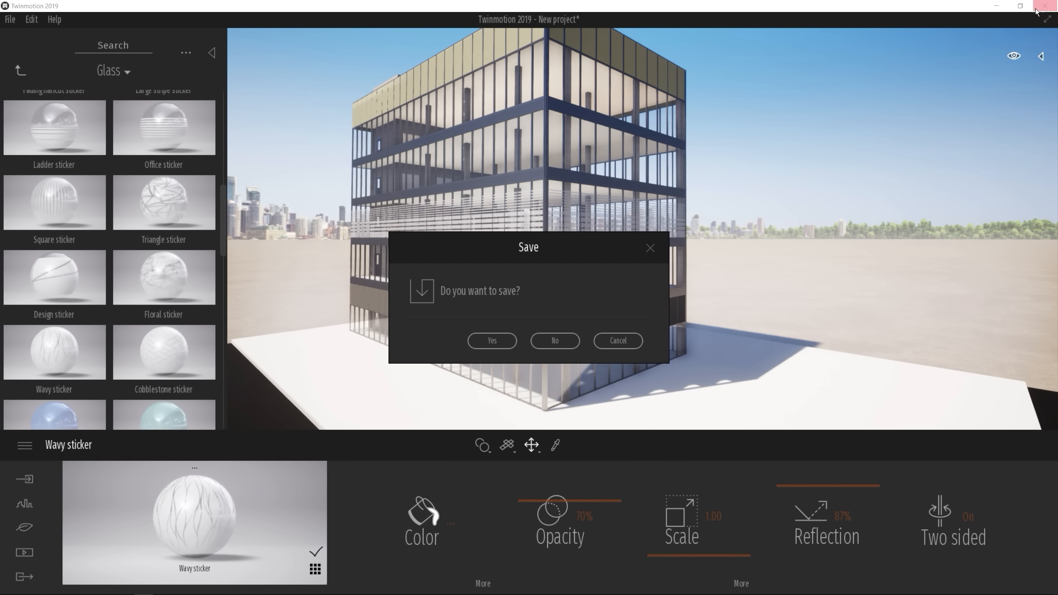
click(554, 340)
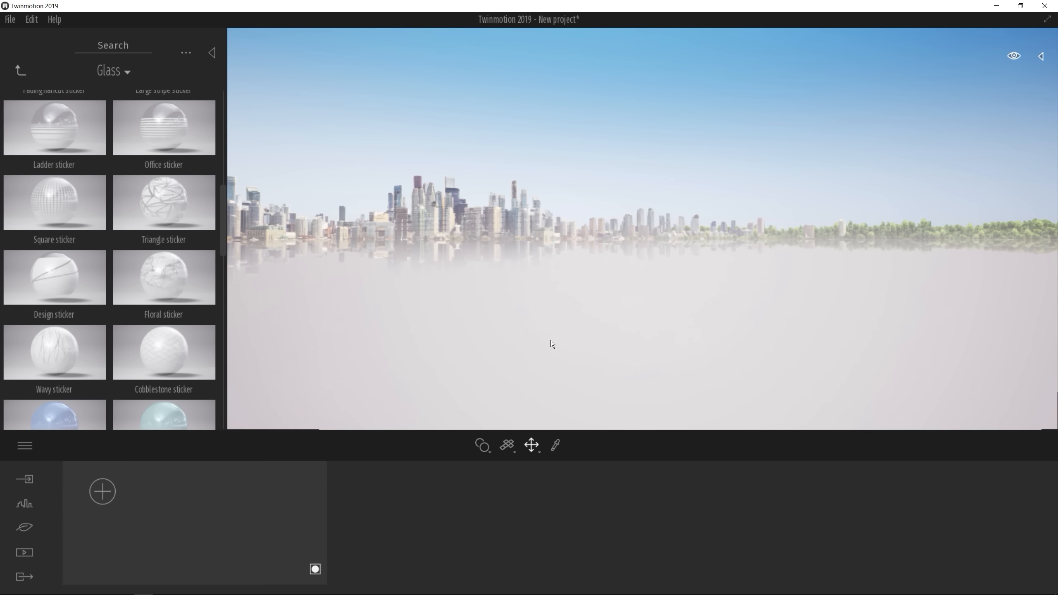
key(alt+Tab)
double_click(978, 401)
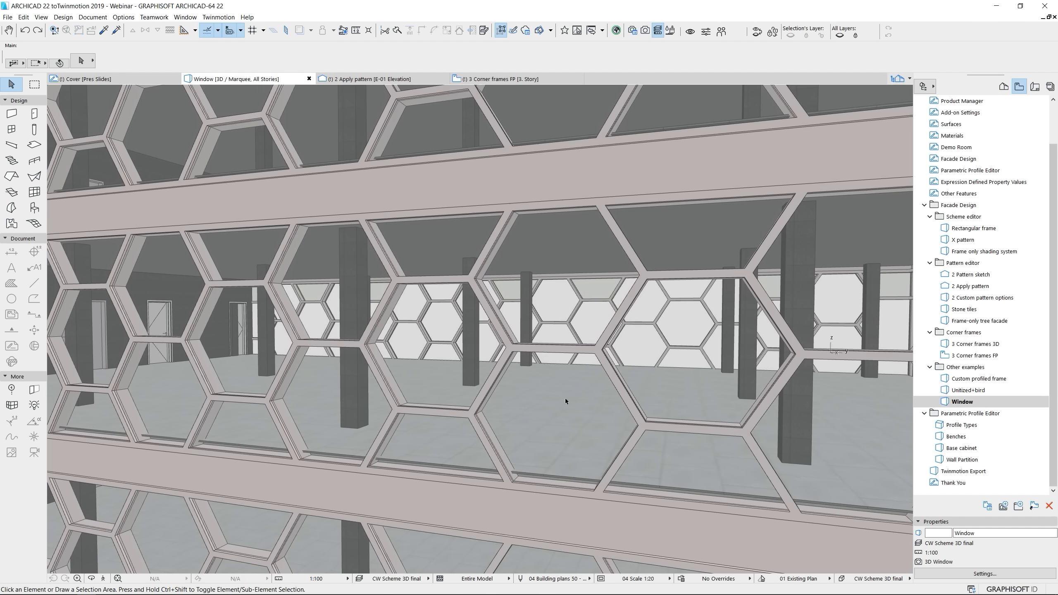
Examine the Poligonal window panel class in the hexagonal curtain wall's settings, leaving them unchanged
click(601, 397)
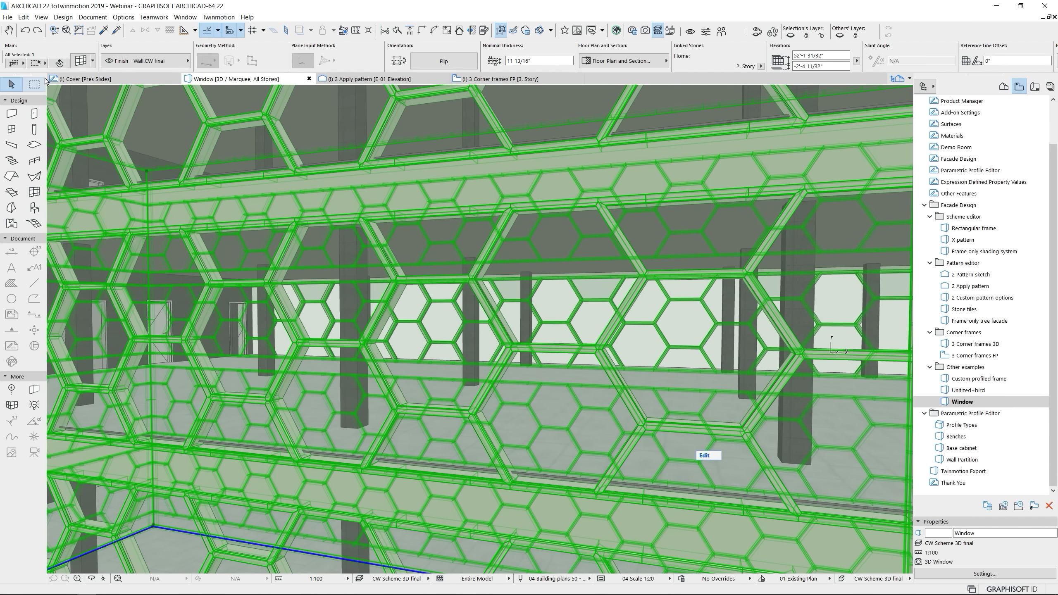
click(81, 60)
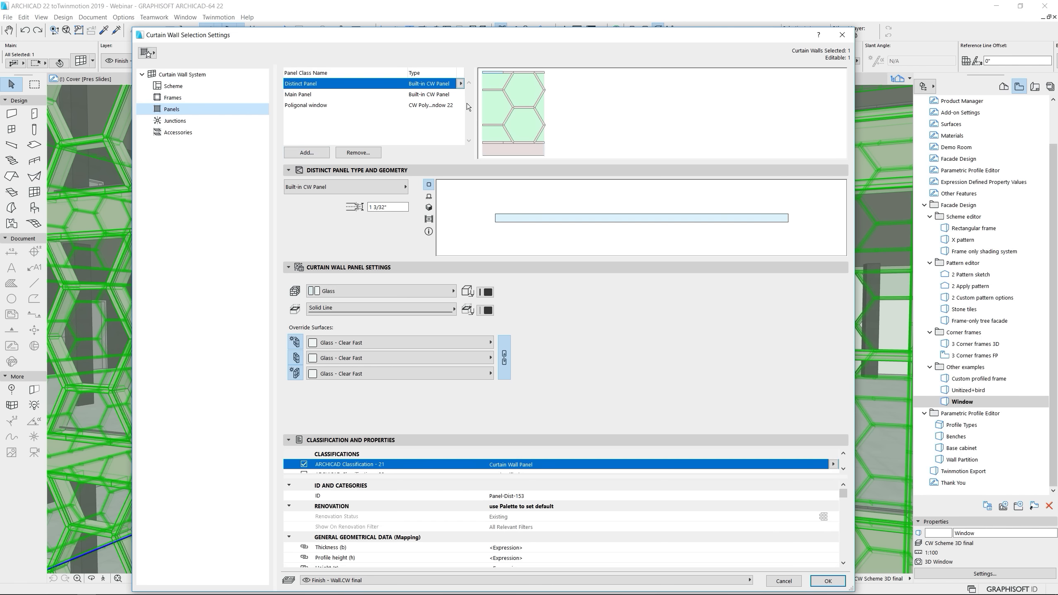
drag(477, 104, 511, 104)
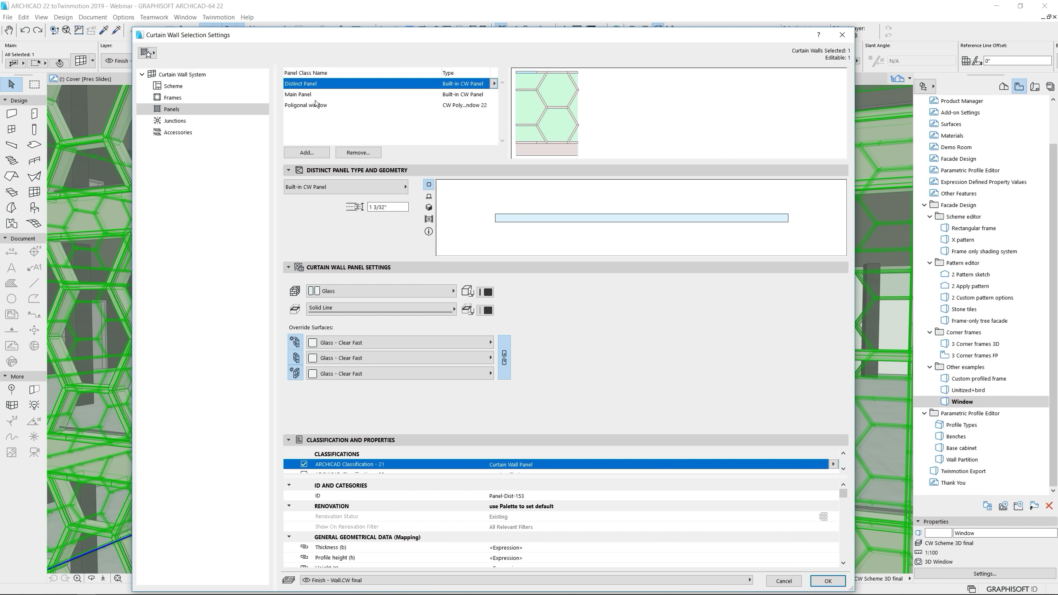
click(468, 105)
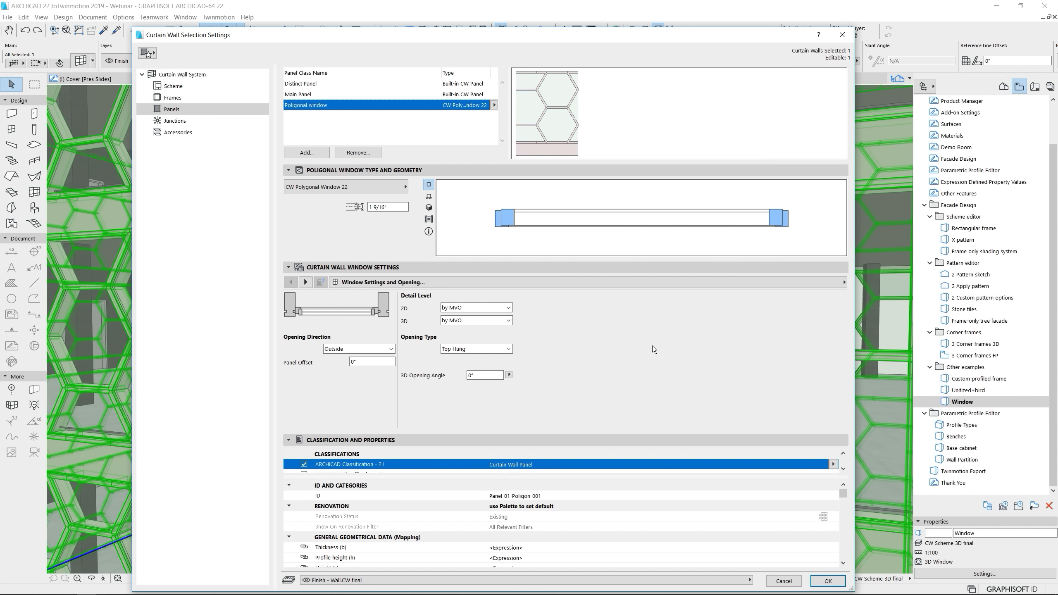
click(783, 582)
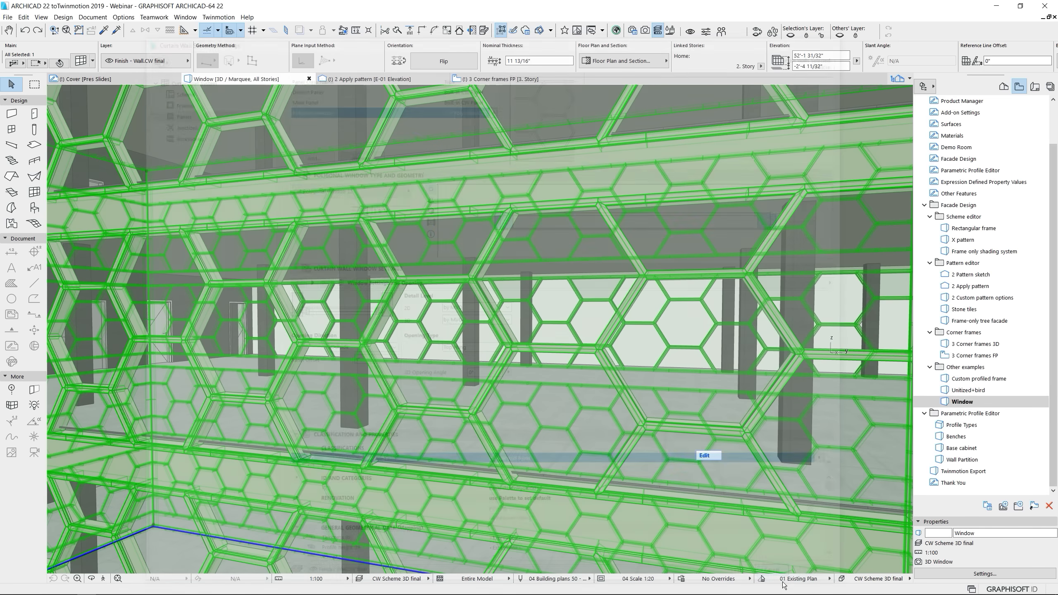
Enter the hexagonal curtain wall's edit mode and change a mid-row hexagonal glass panel's type to CW Polygonal Window 22
click(704, 455)
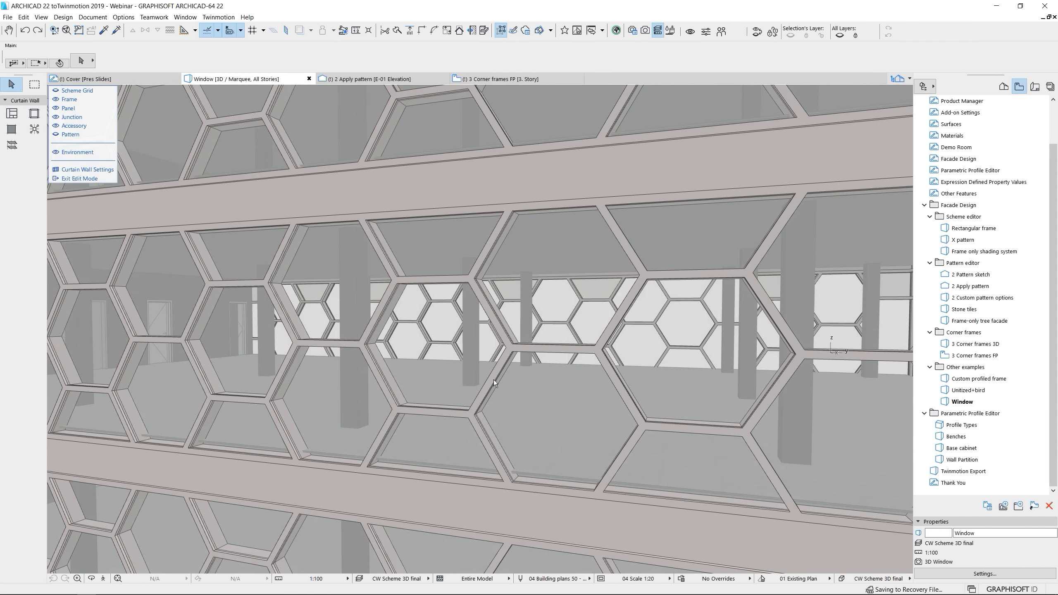
click(446, 359)
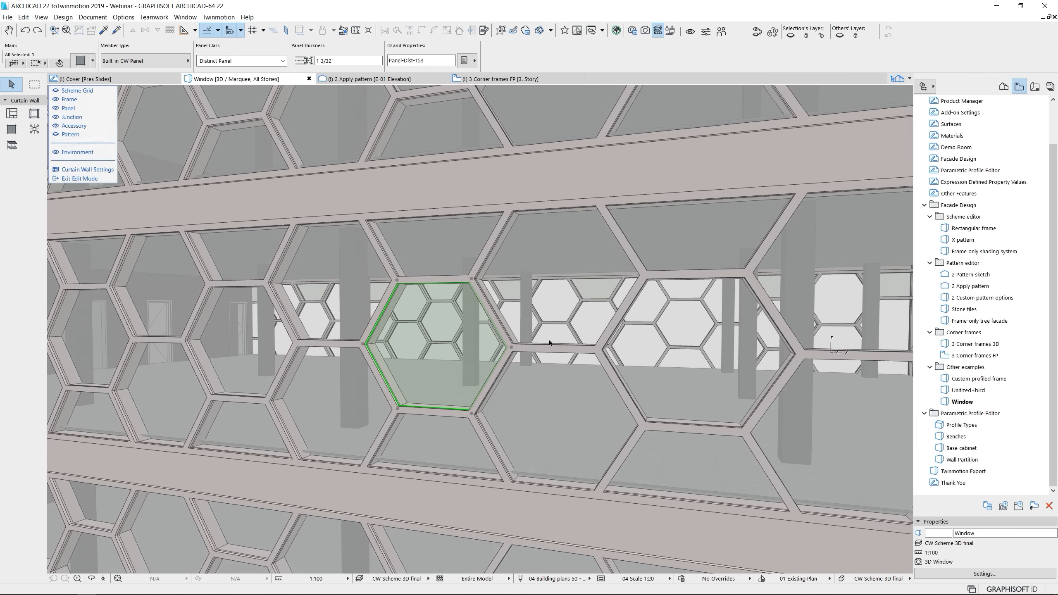
scroll(448, 360, up, 3)
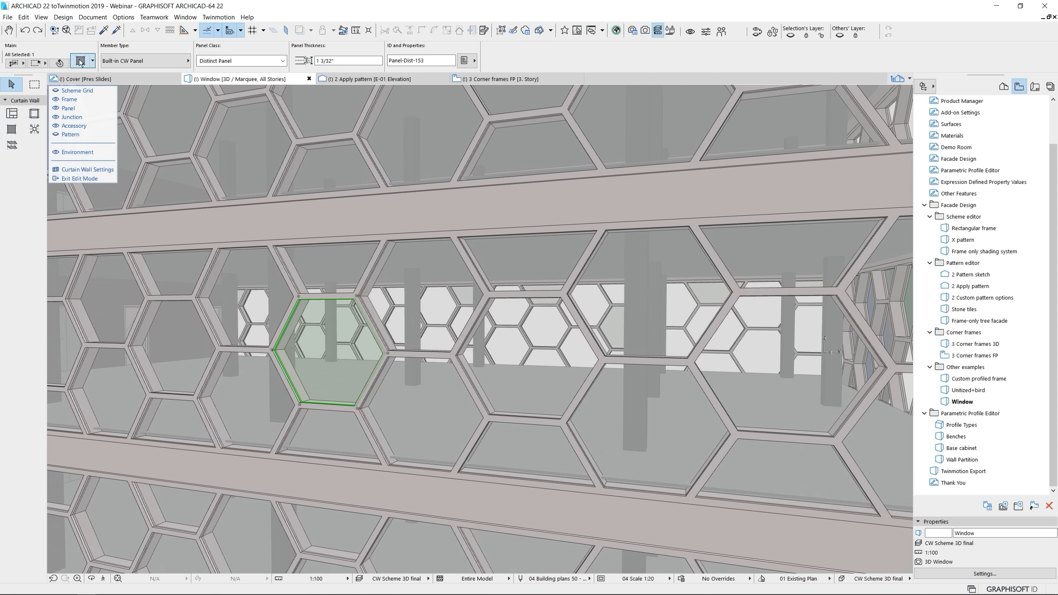
click(81, 61)
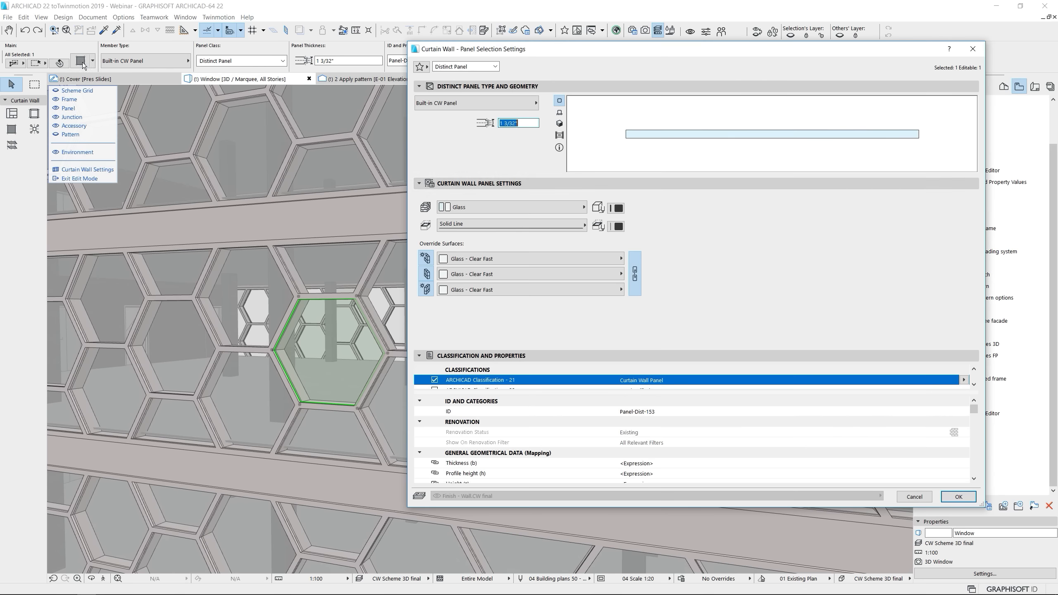
click(524, 105)
scroll(615, 215, down, 5)
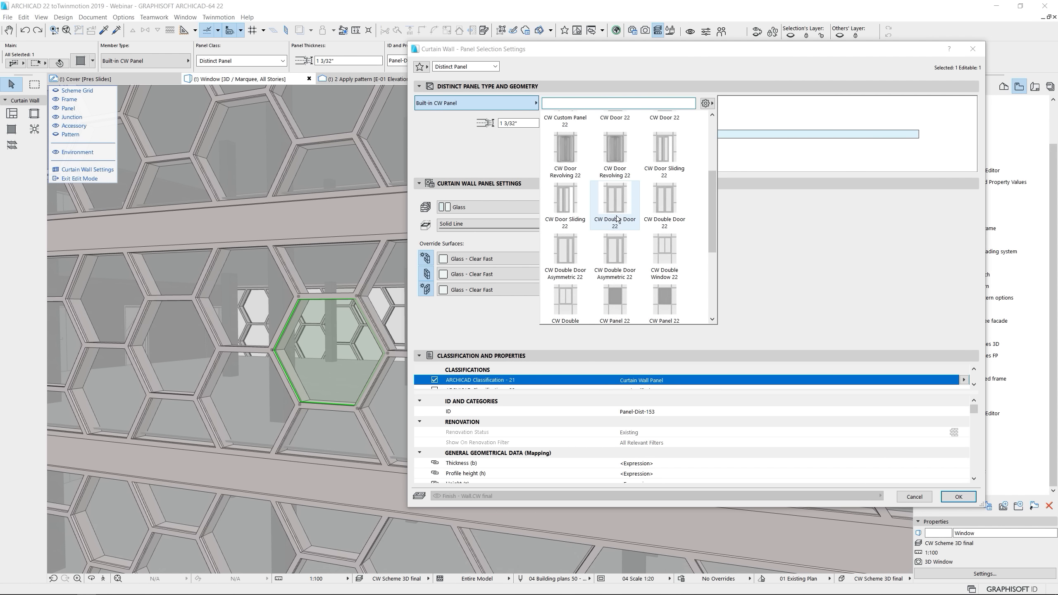
click(581, 277)
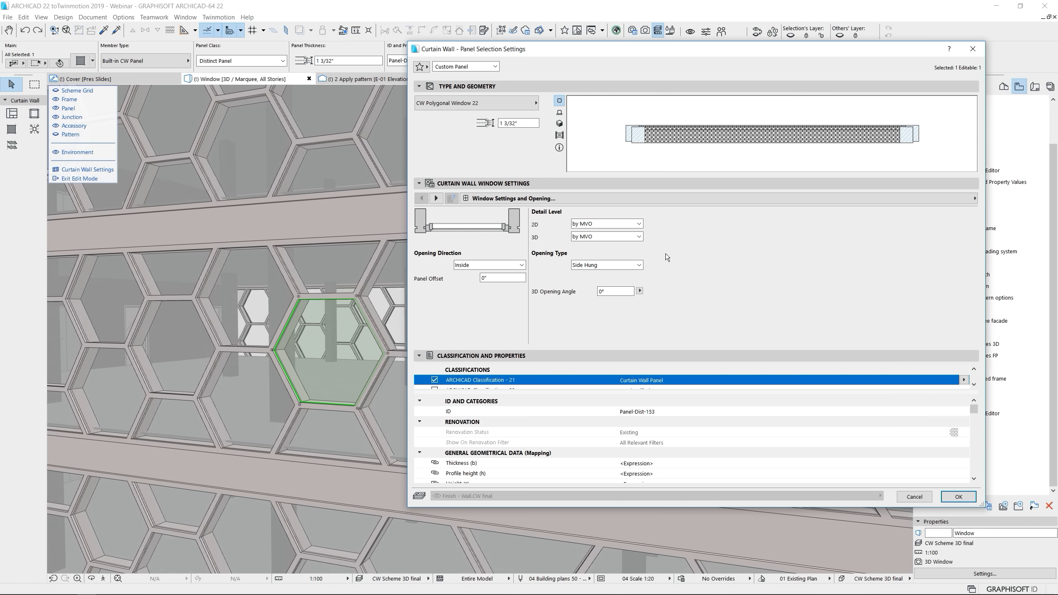
Set the polygonal window's glass building material to Glass in its model attributes
click(504, 199)
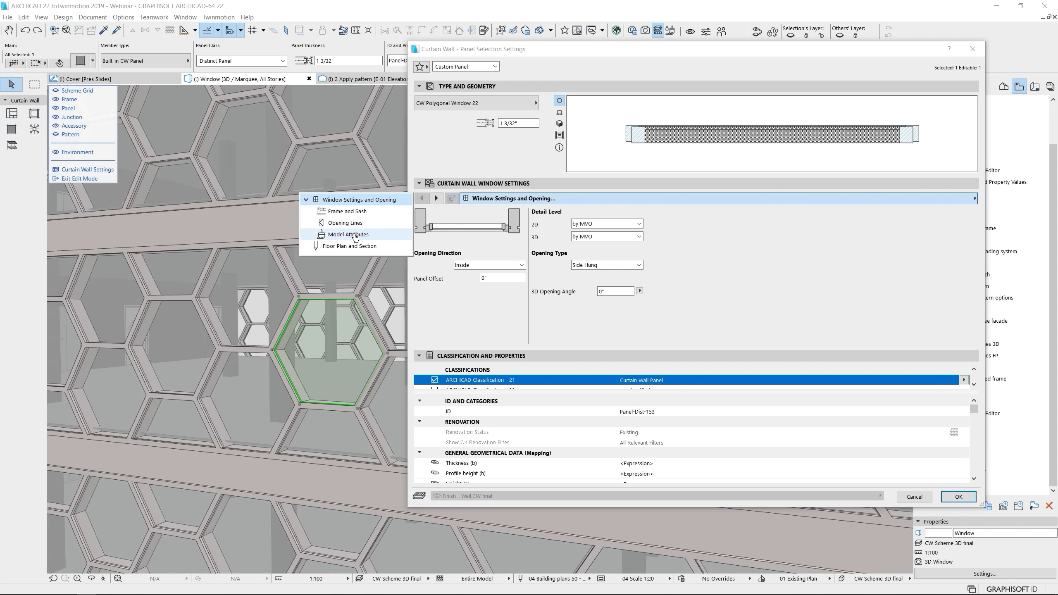
click(355, 235)
click(965, 266)
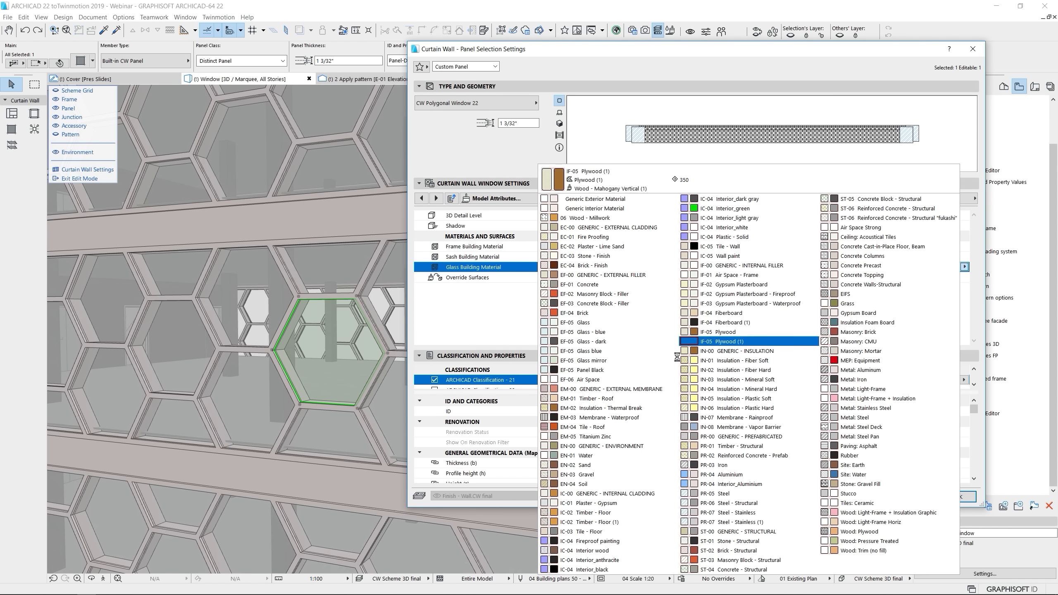
click(617, 324)
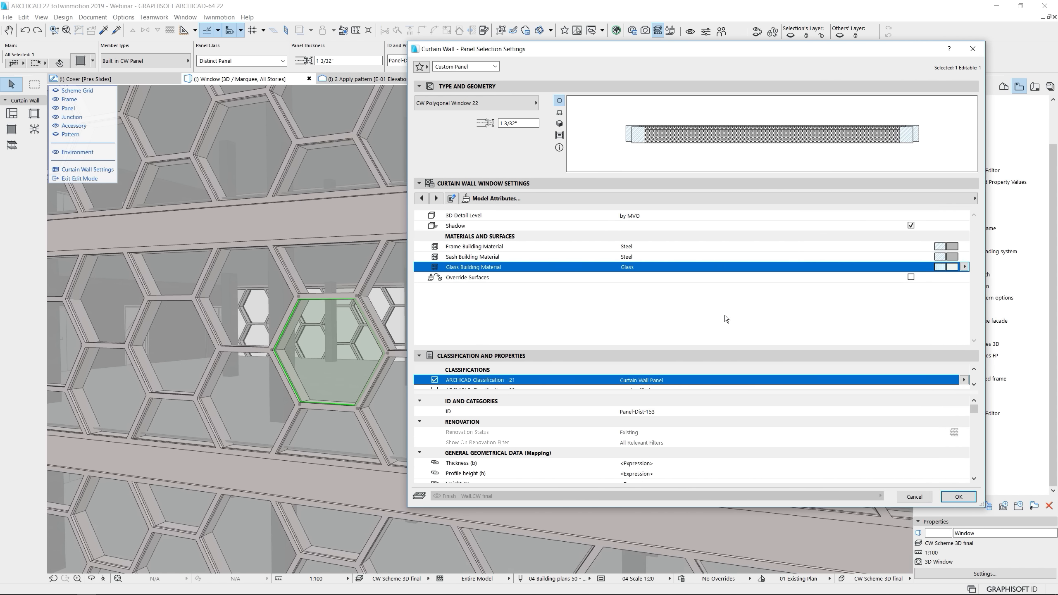
Review the window's opening line and frame and sash settings, then set its opening type to Top Hung and apply the settings
click(440, 199)
click(422, 199)
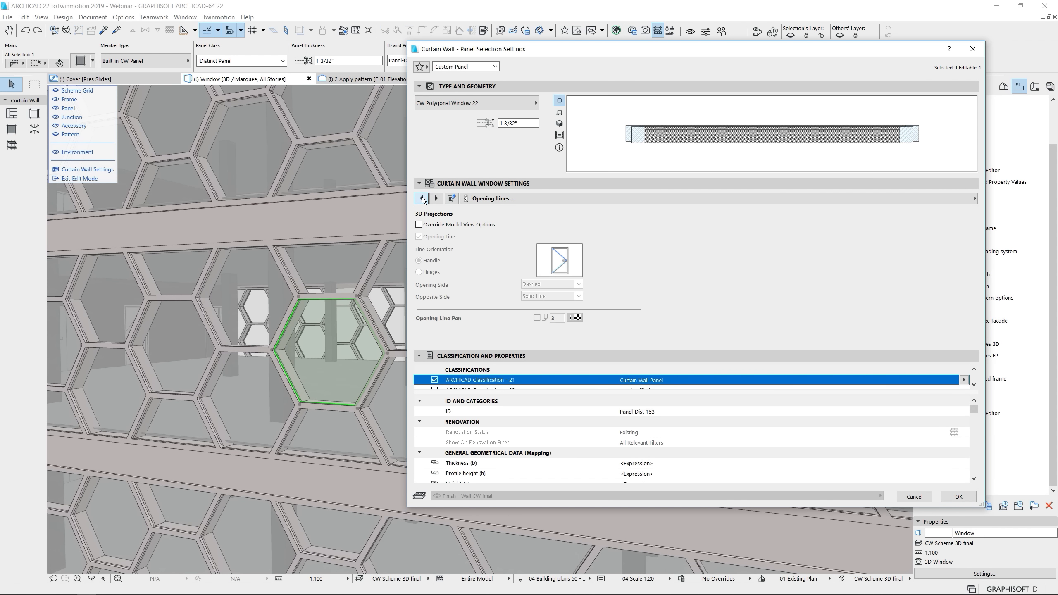
click(422, 198)
click(481, 198)
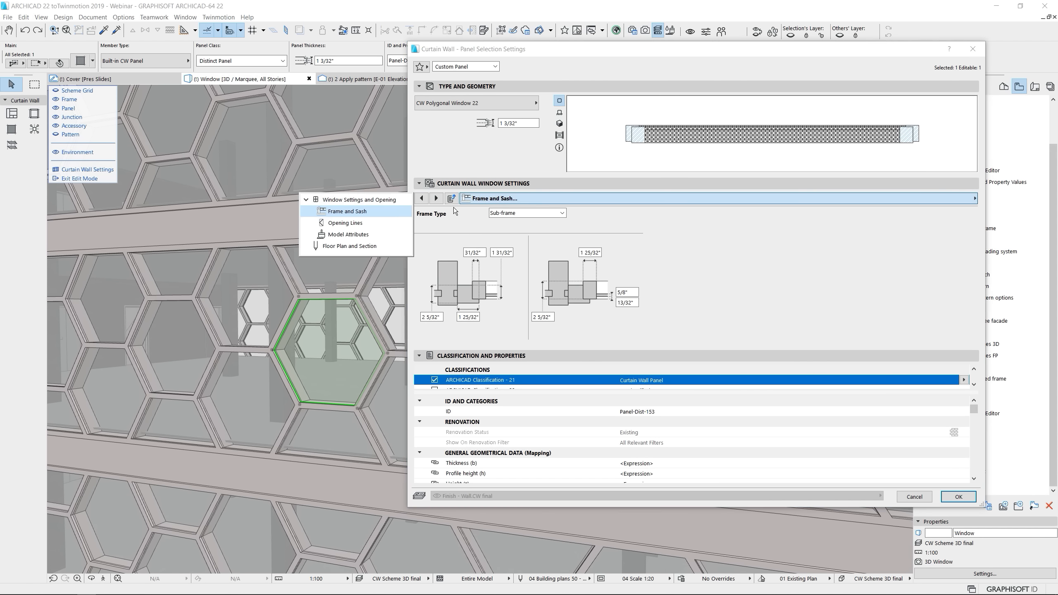
click(395, 200)
click(617, 265)
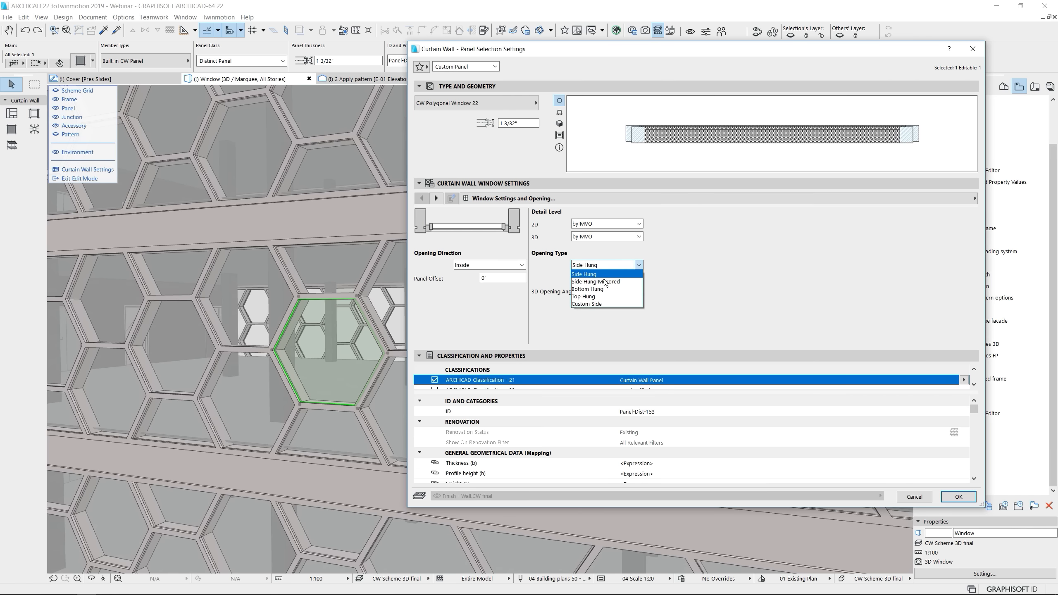
click(606, 293)
click(958, 497)
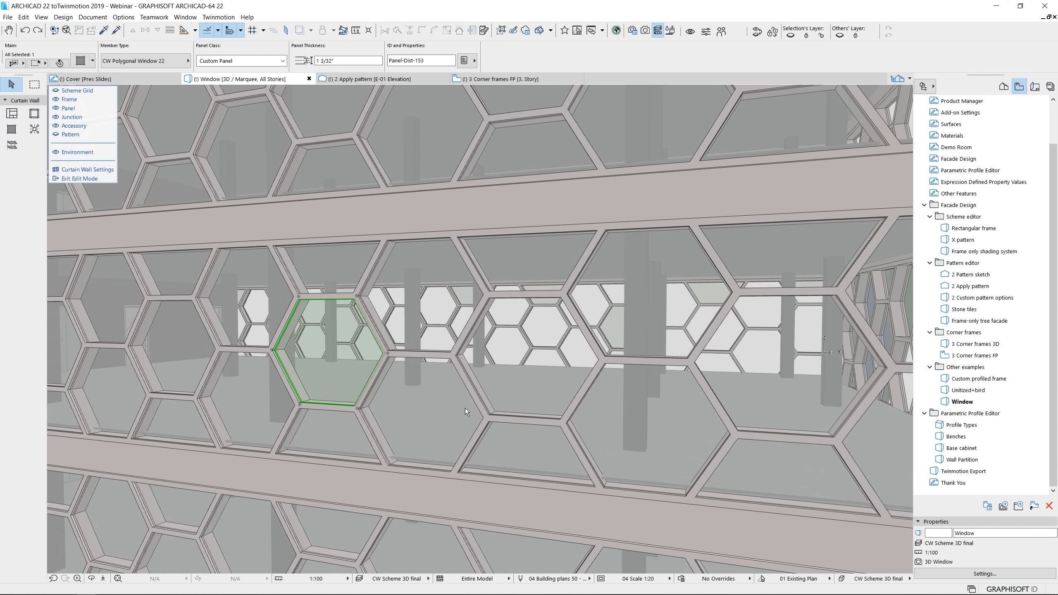
click(451, 418)
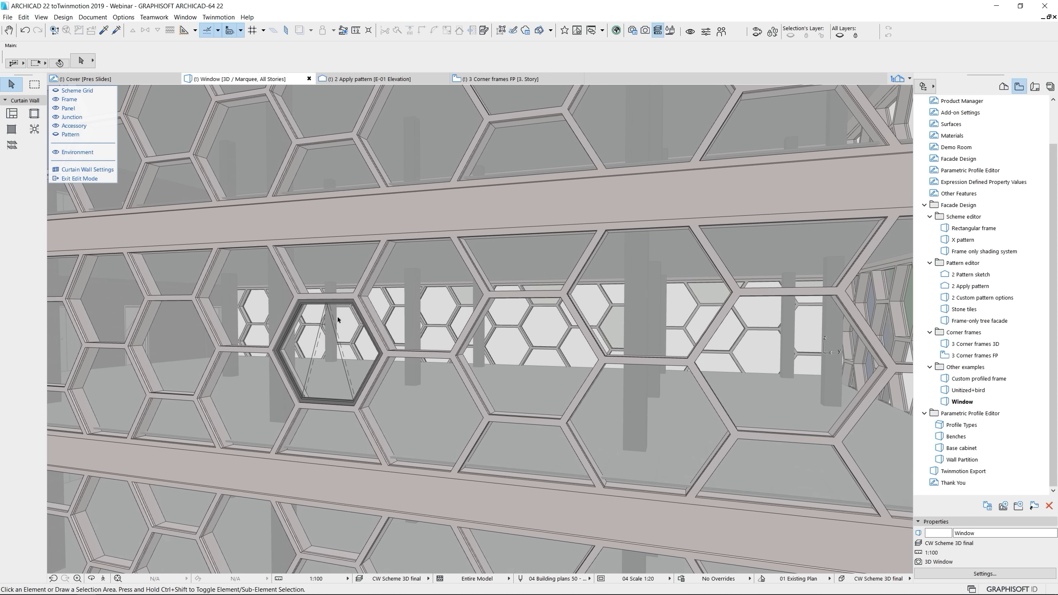
Draw two horizontal Transom Frame members about 6' long, linking the window's upper and lower corners to the next hexagon in its row
click(34, 114)
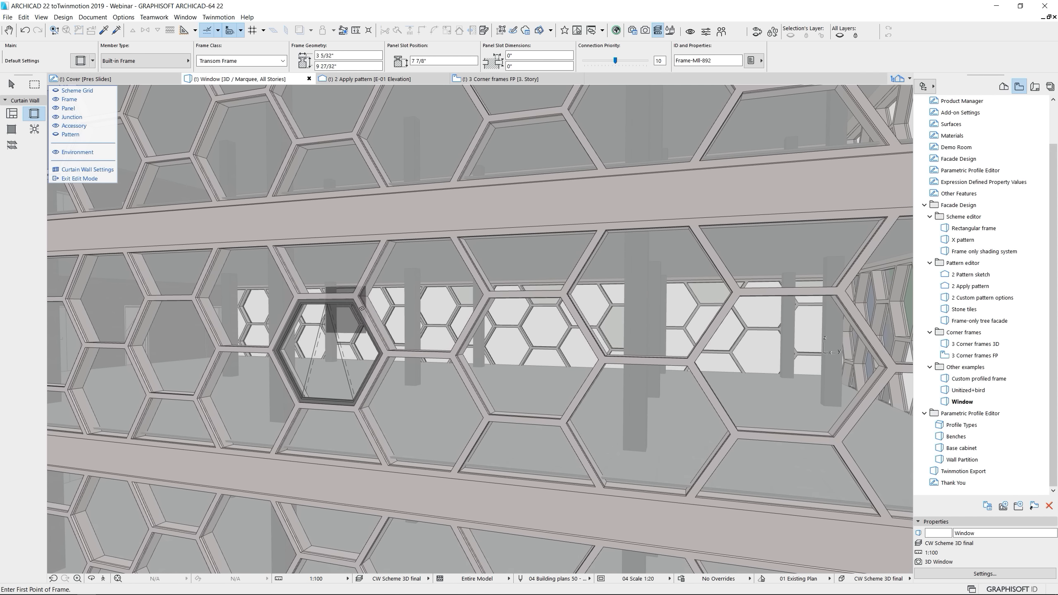
click(357, 295)
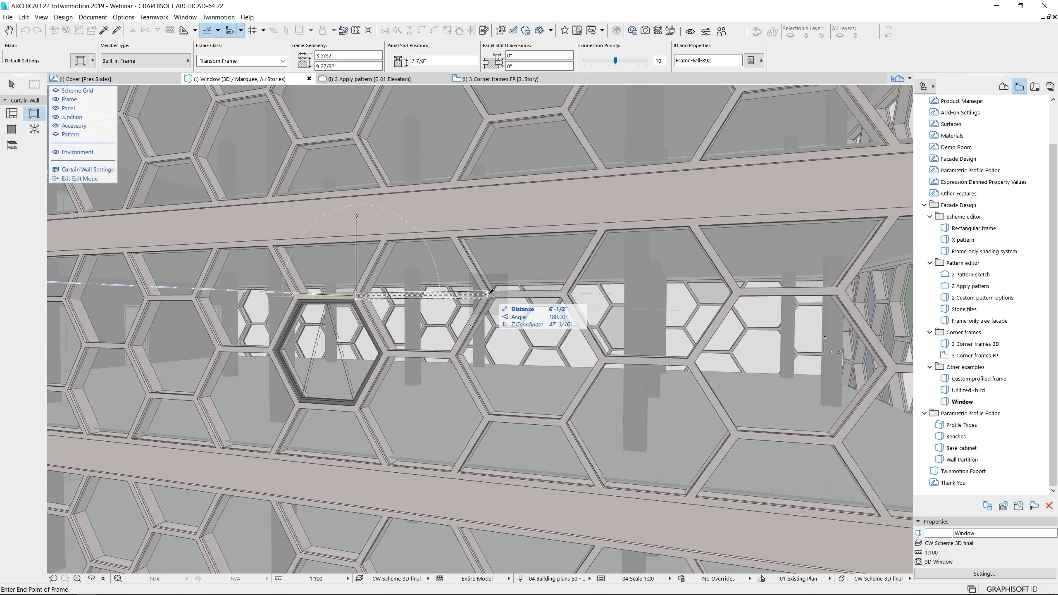
click(490, 292)
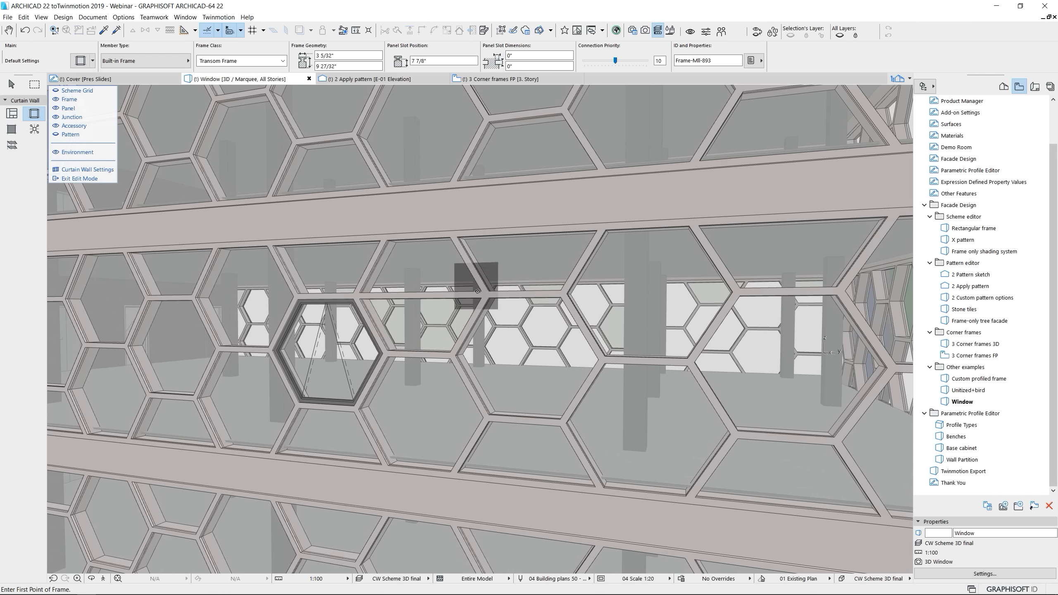
click(486, 418)
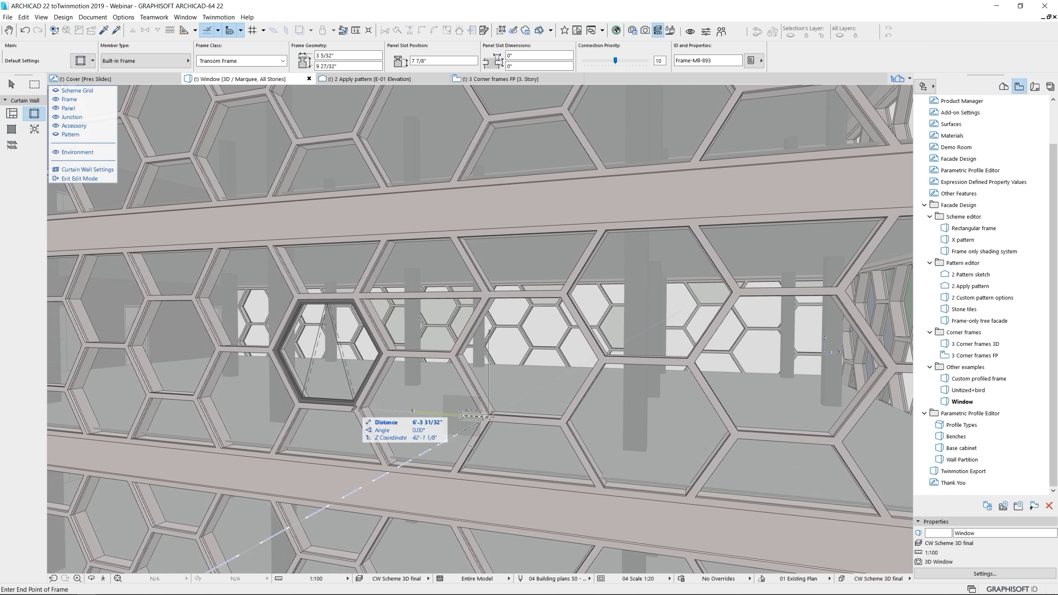
click(359, 405)
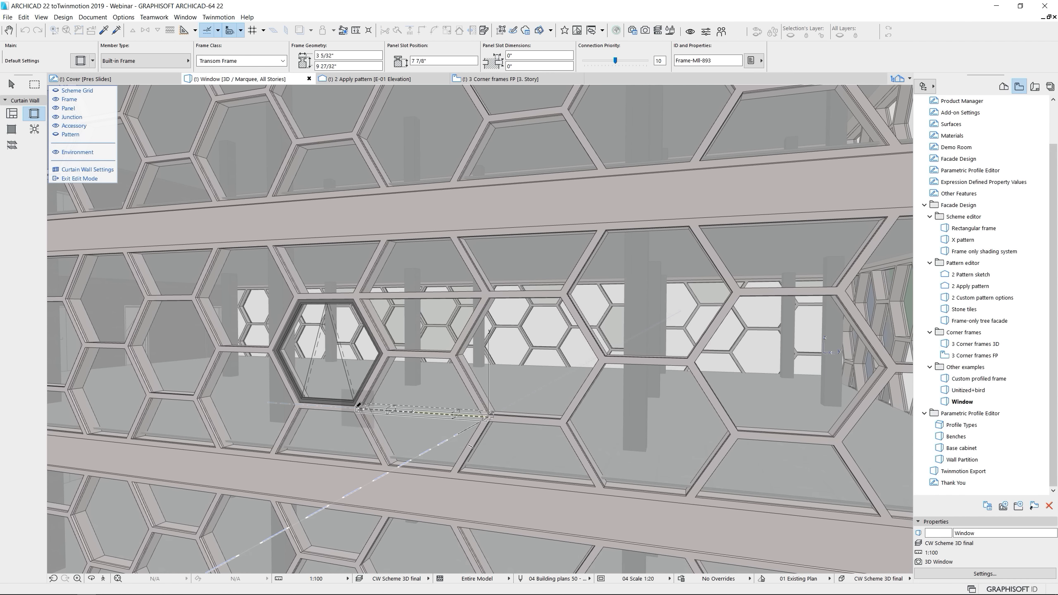
Delete the five hexagon frames between the two new transoms so the polygonal window merges with the adjoining panels
shift+click(370, 383)
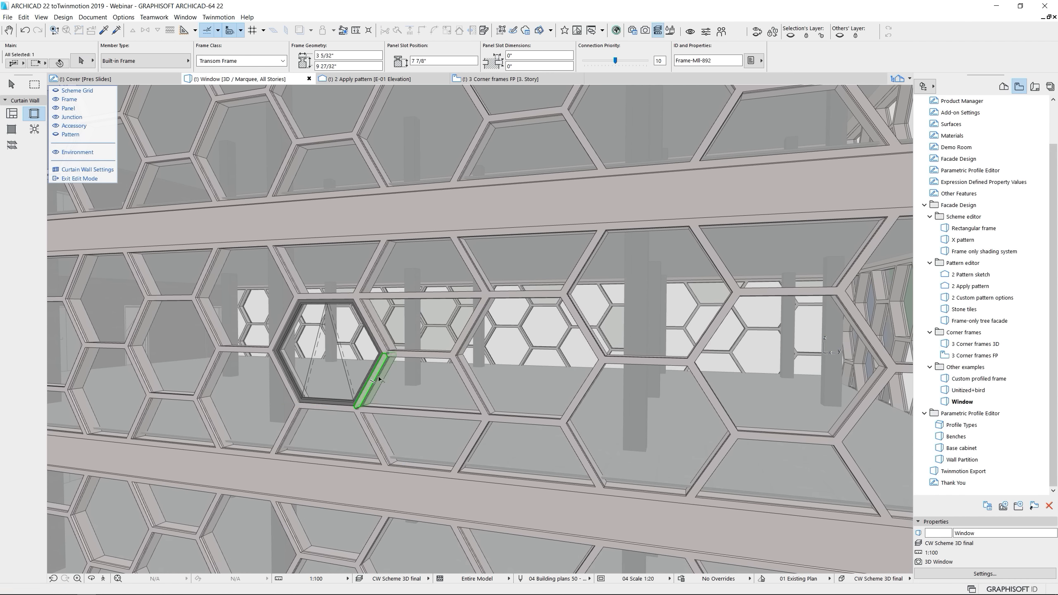
shift+click(383, 340)
shift+click(421, 355)
shift+click(469, 333)
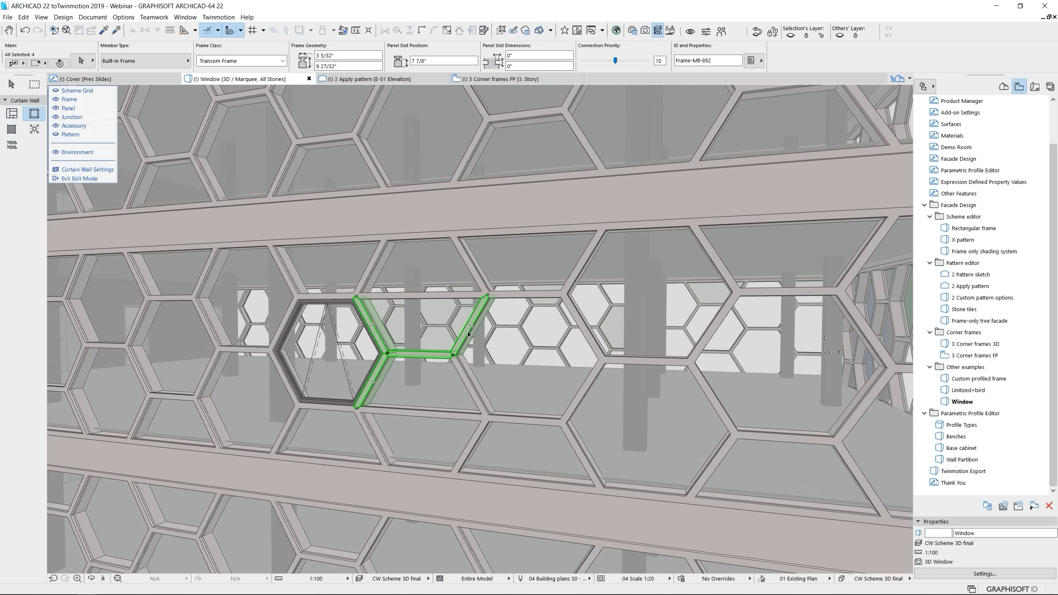
shift+click(473, 381)
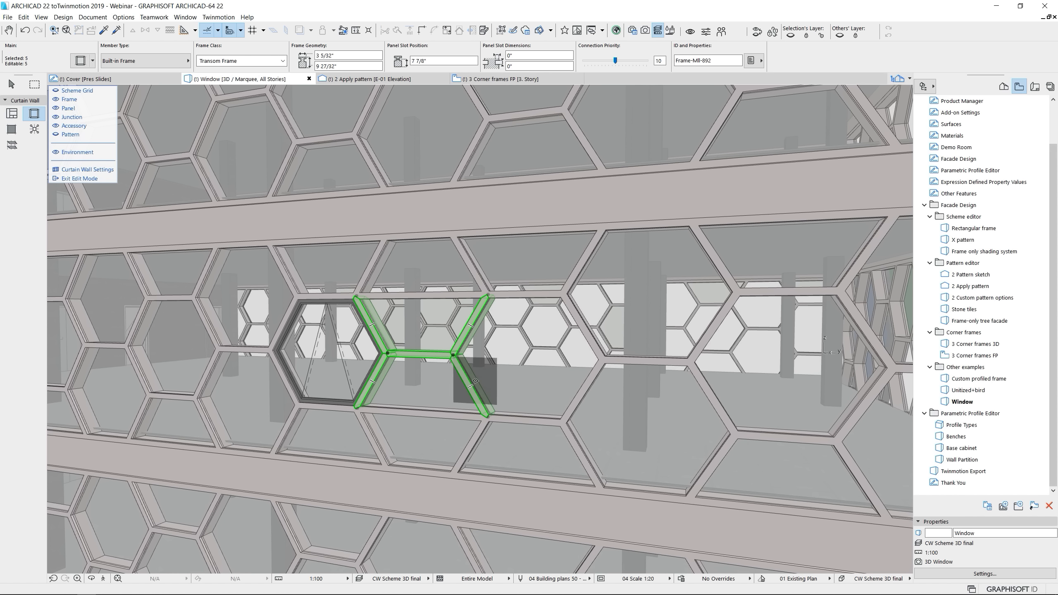
key(Delete)
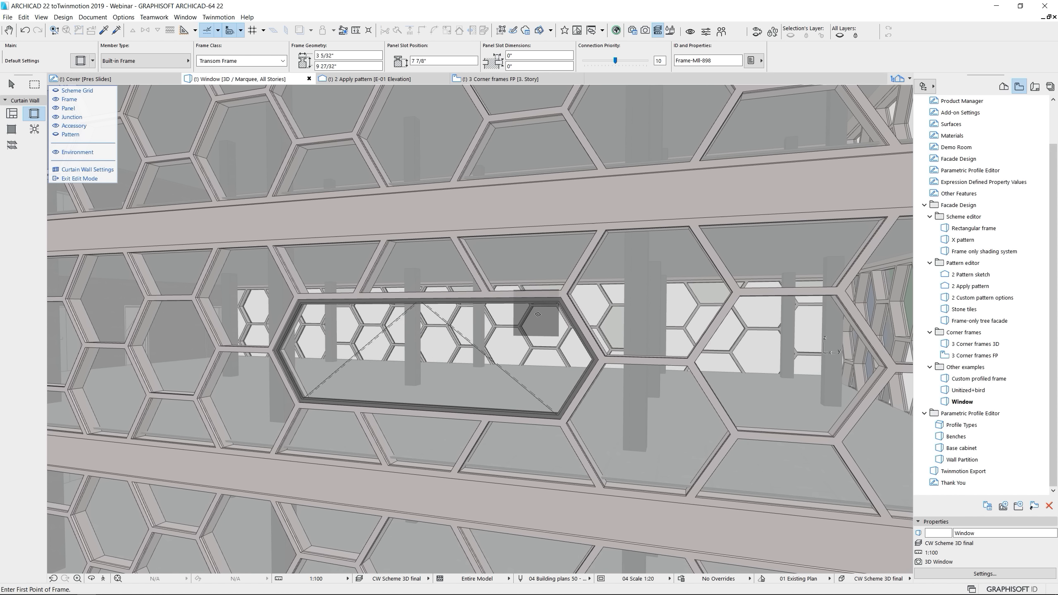
Set the enlarged polygonal window's opening direction to Outside
click(427, 381)
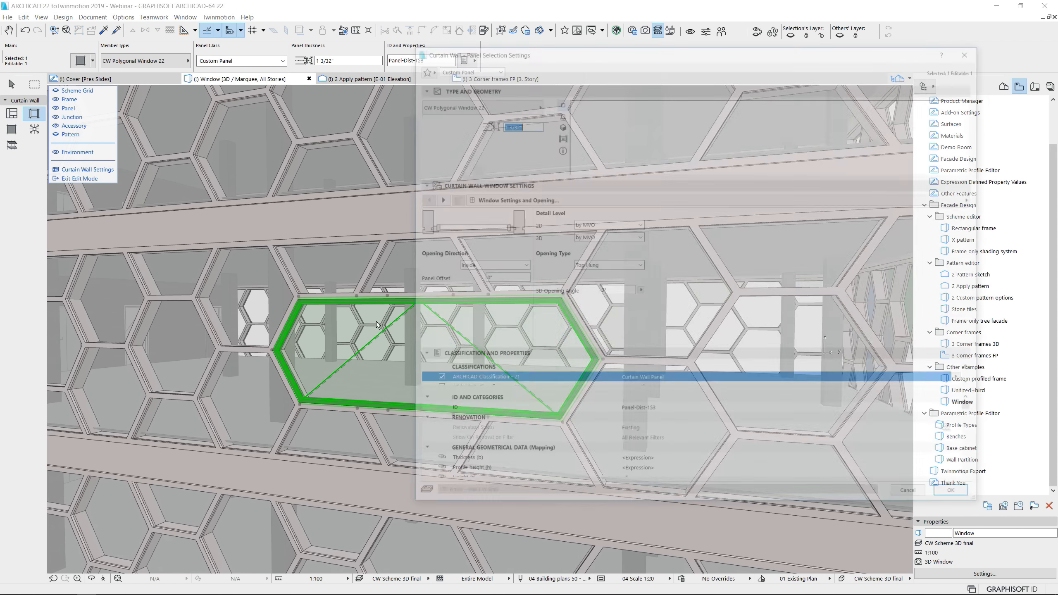
click(81, 61)
click(511, 270)
click(485, 283)
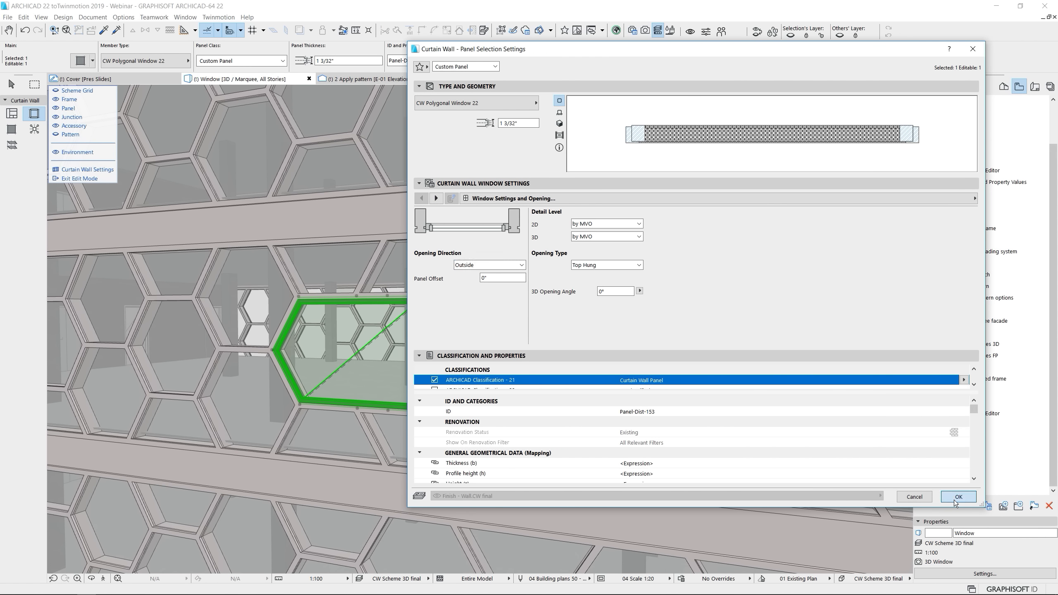
click(957, 497)
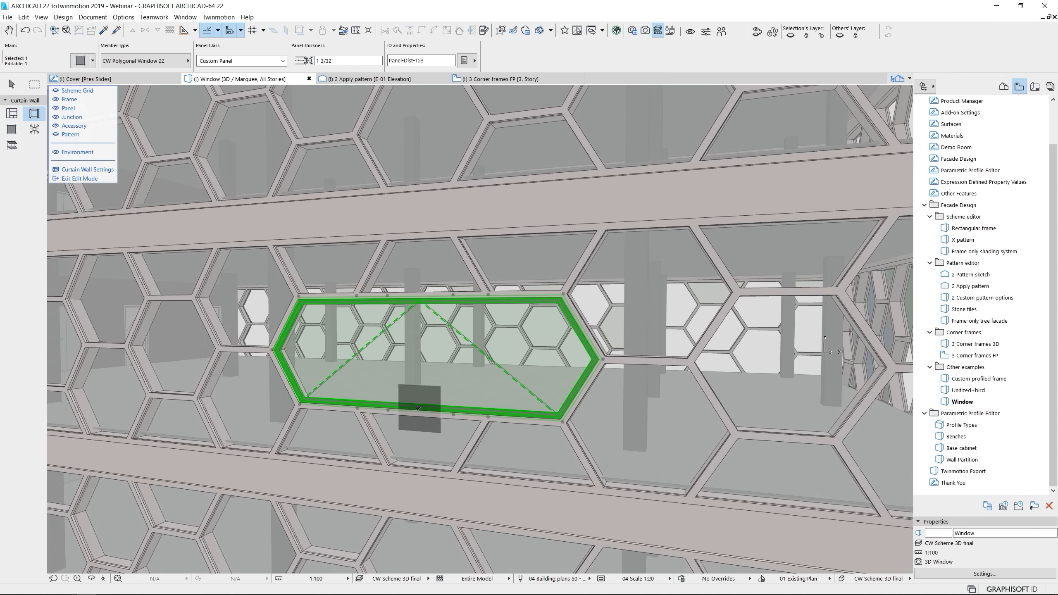
Swing the top-hung sash open graphically from its lower edge and view the window from the side
click(420, 408)
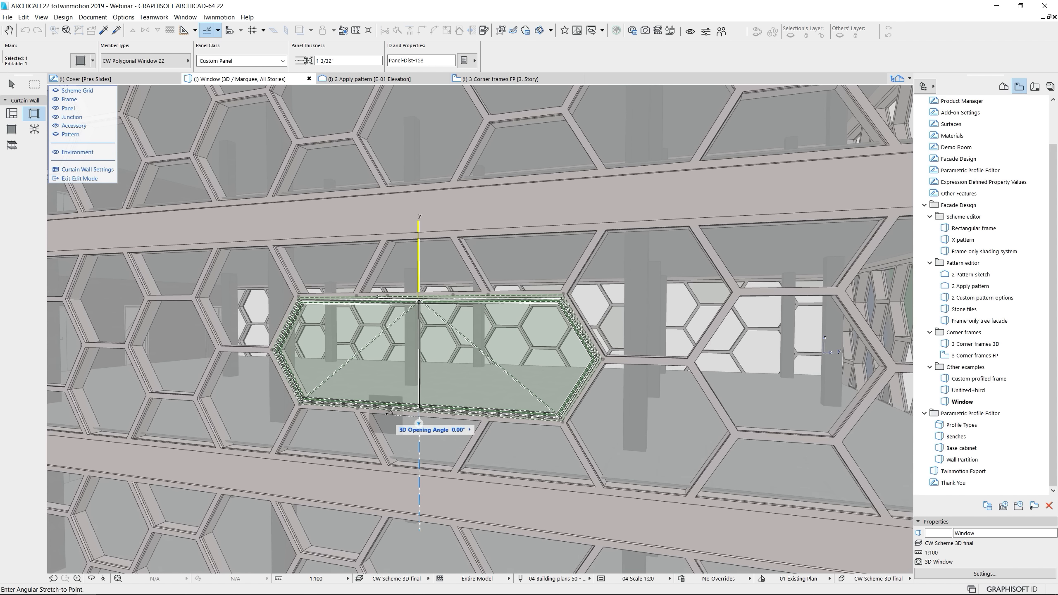
click(382, 387)
key(Escape)
shift+middle_drag(387, 435, 479, 438)
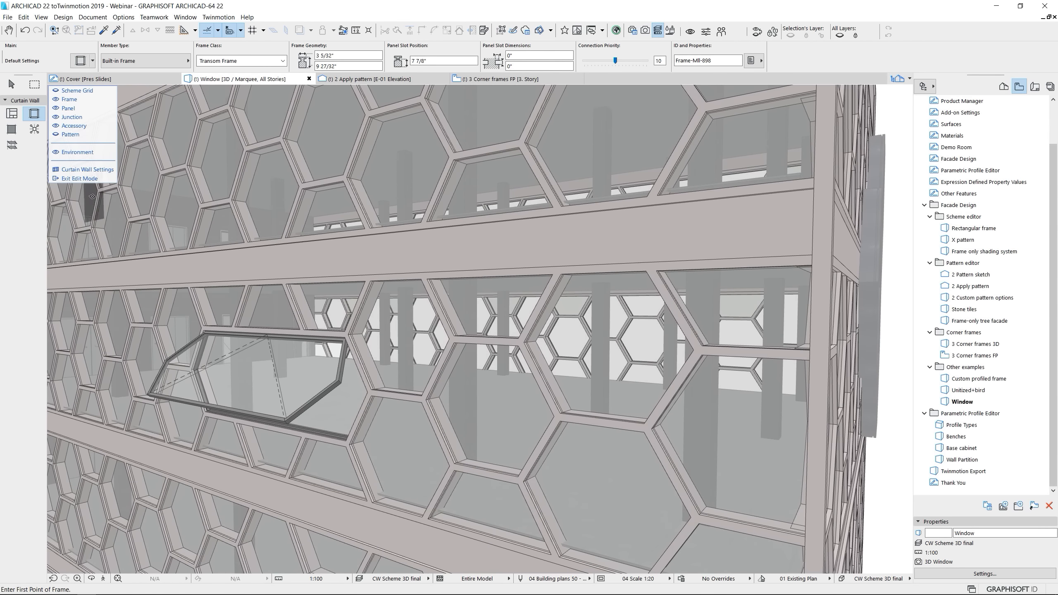
Exit curtain wall edit mode, deselect the wall and review the opened window within the whole building facade
click(85, 179)
click(393, 399)
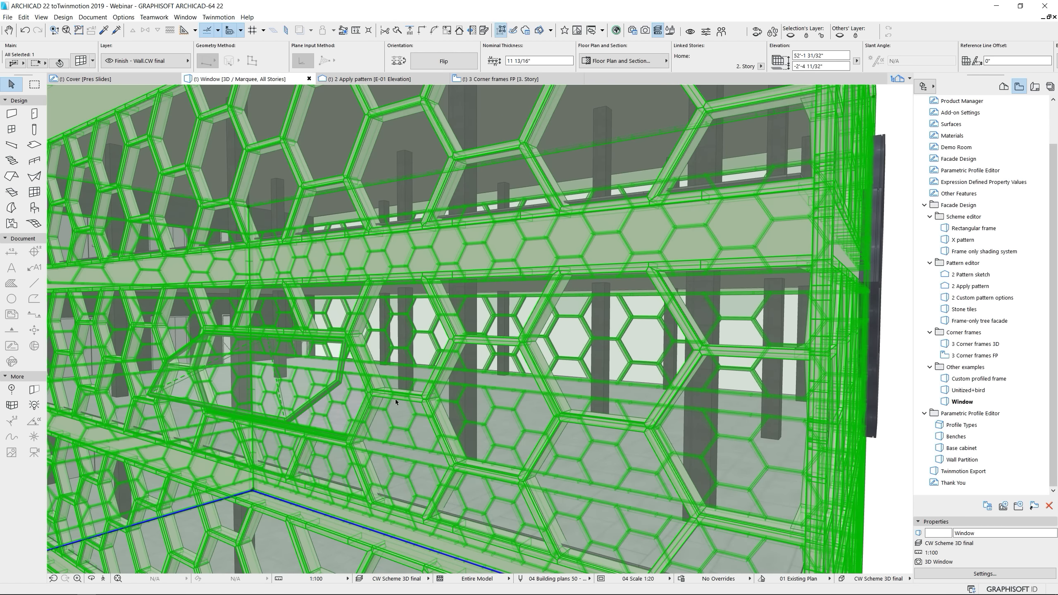
scroll(395, 400, down, 6)
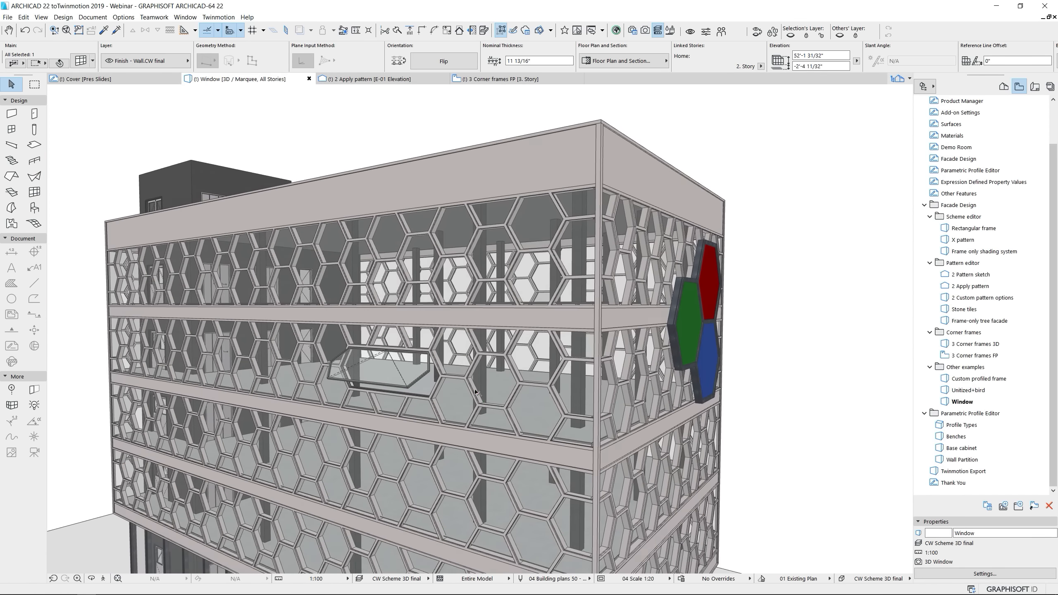
scroll(476, 393, down, 1)
middle_drag(476, 393, 418, 310)
click(121, 170)
scroll(465, 357, down, 1)
scroll(418, 310, down, 1)
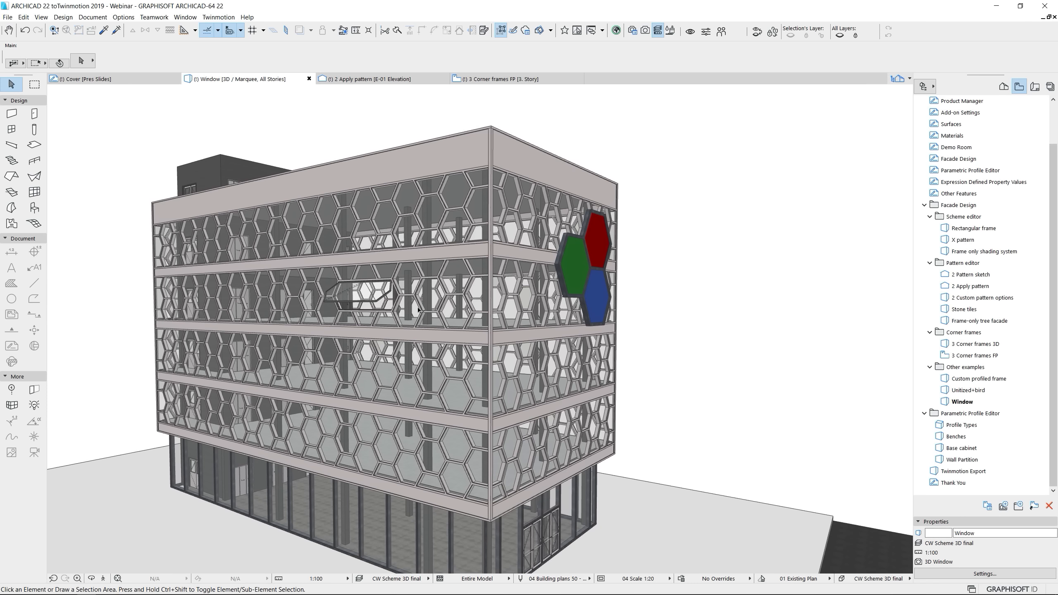
Open the Profile Types view, select the lower Complex column and inspect the upper Standard column's information
click(972, 428)
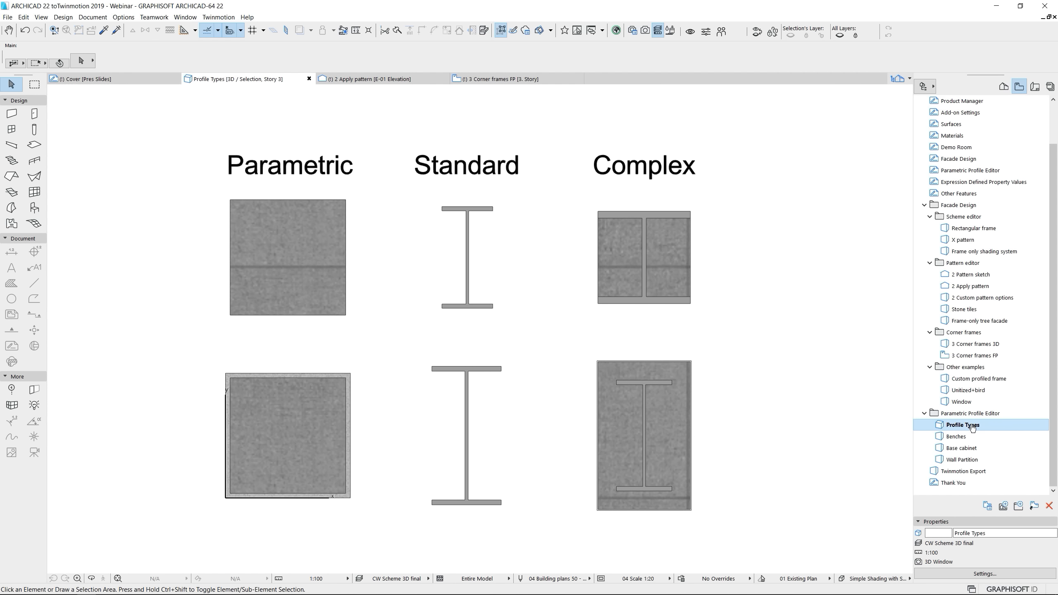
click(687, 366)
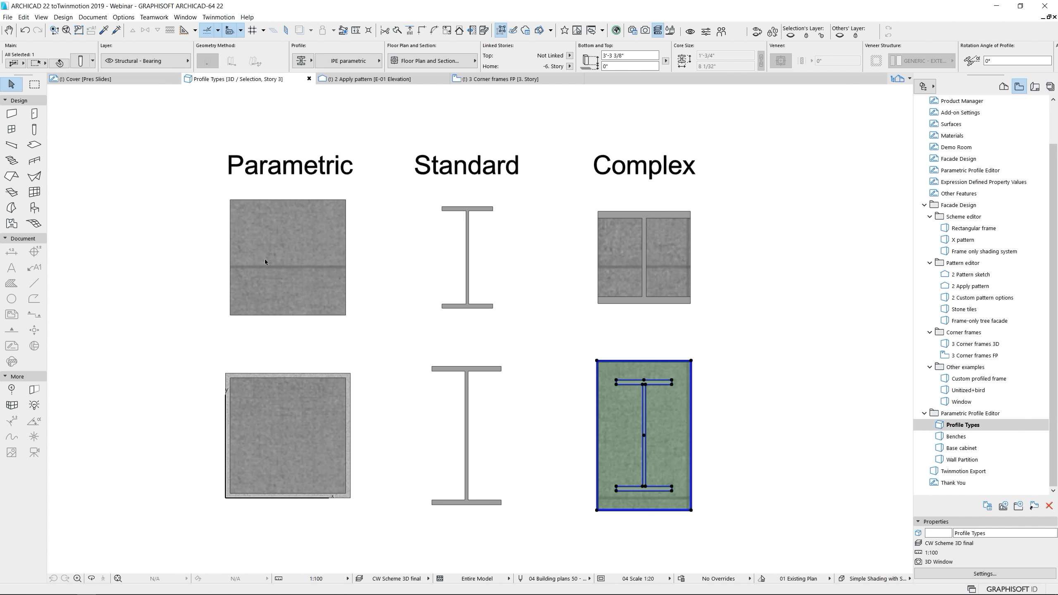
mouse_move(469, 289)
mouse_move(493, 309)
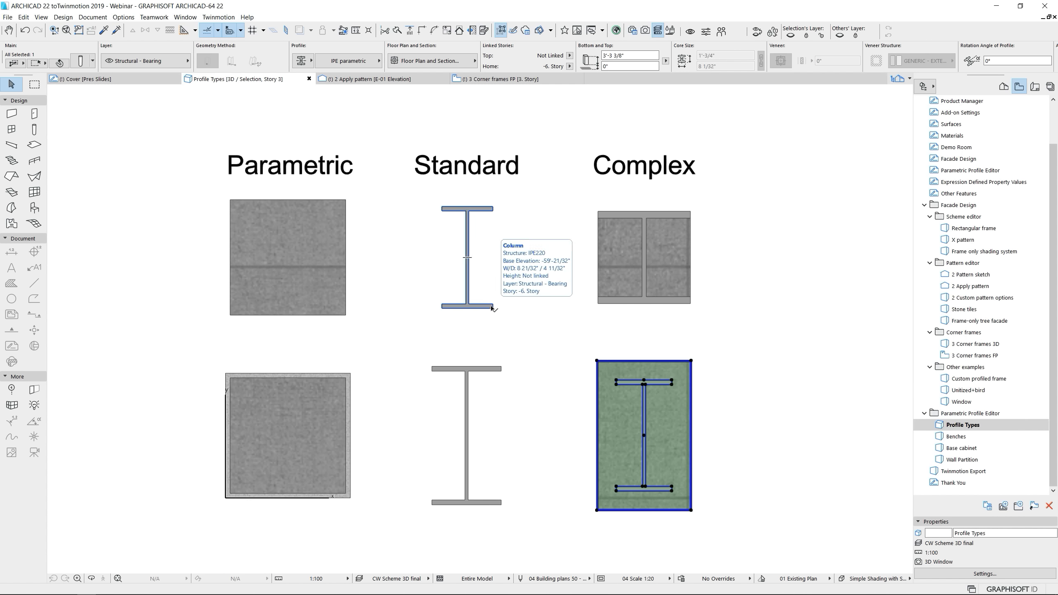
middle_drag(744, 382, 644, 345)
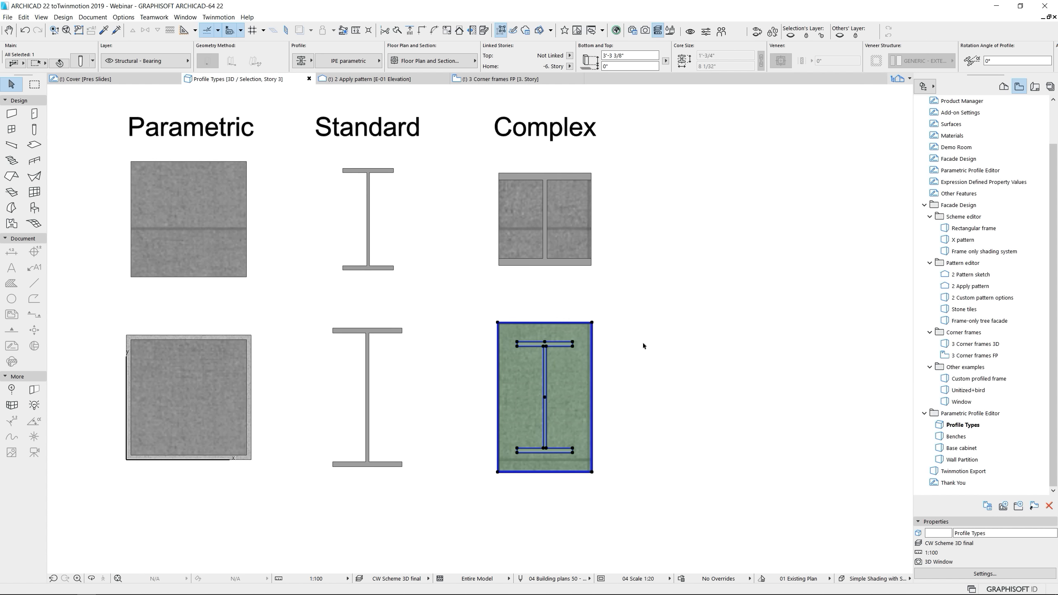
Stretch the lower Complex column's concrete casing outward at its right edge and upward at its top edge, leaving its steel I-section alone
click(593, 336)
click(643, 389)
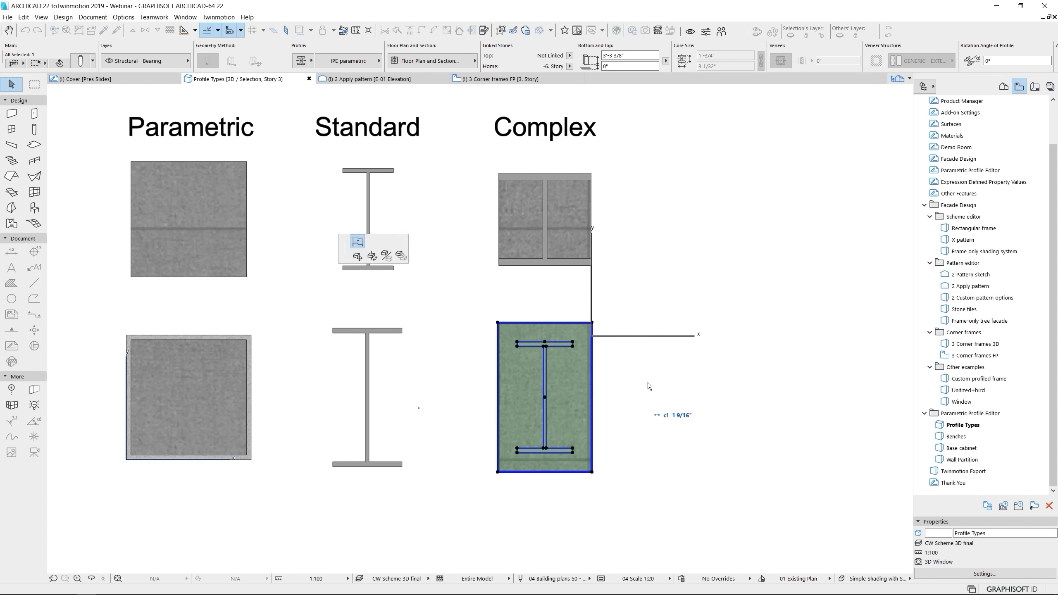
click(651, 350)
click(679, 349)
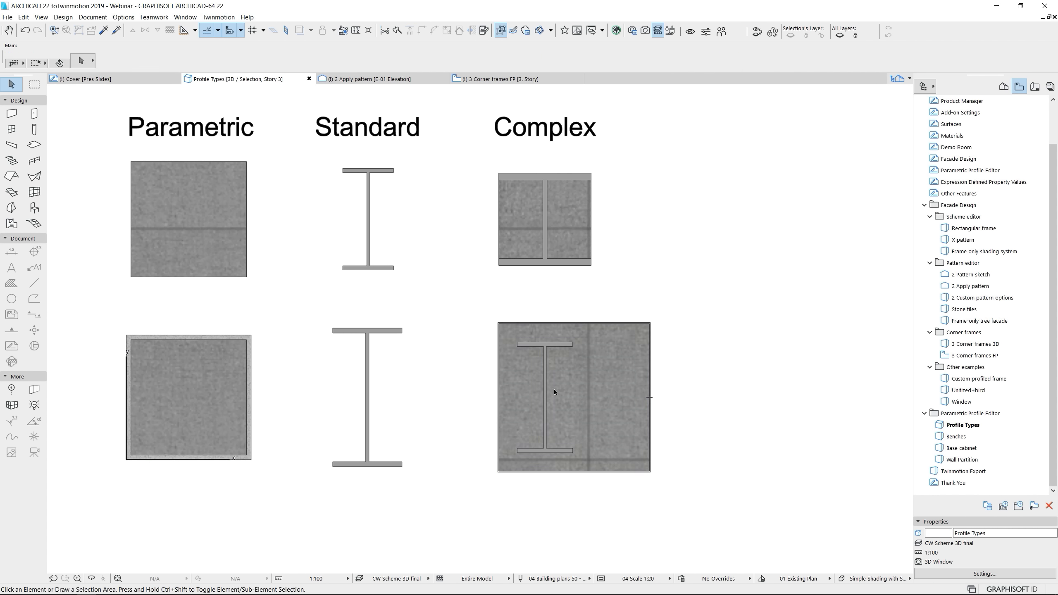
click(546, 398)
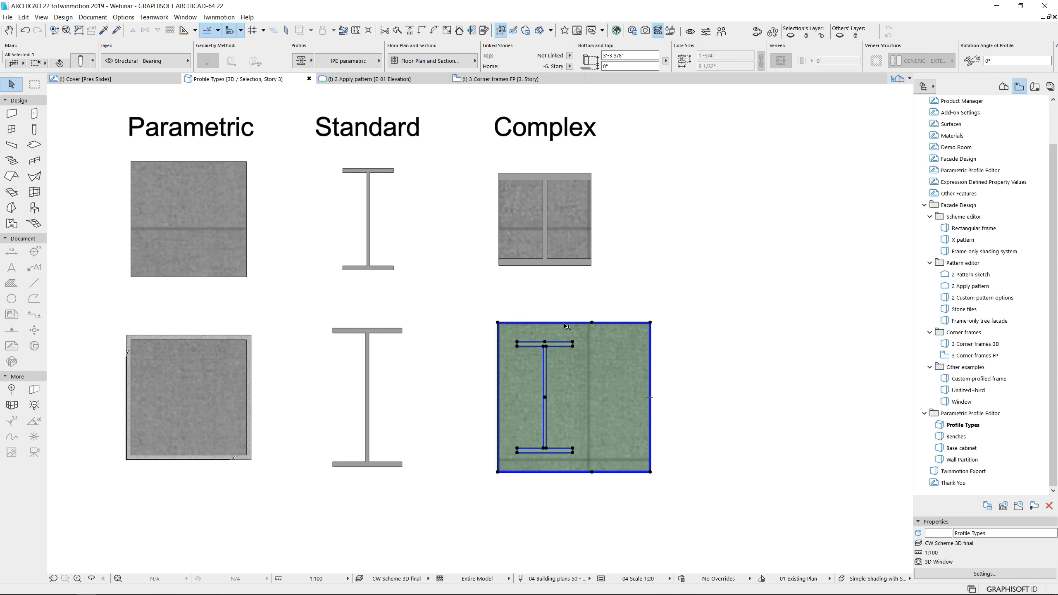
click(565, 323)
click(567, 289)
click(715, 321)
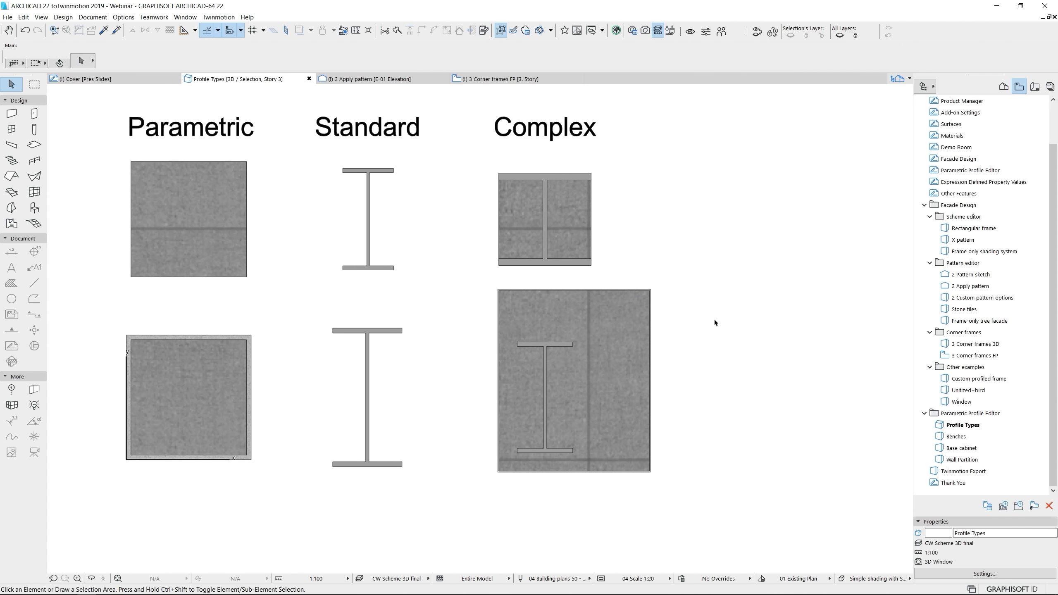
Open the Benches view and collapse the leftmost curved bench segment's backrest into a flat seat by moving its Top-left offset edge
double_click(956, 437)
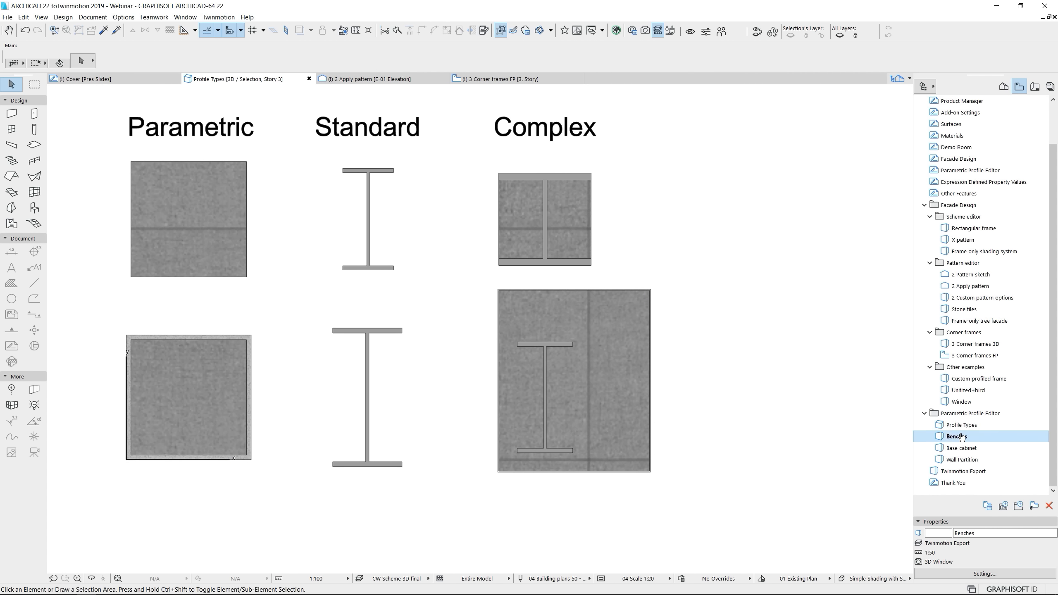
shift+middle_drag(290, 438, 267, 340)
click(269, 335)
scroll(269, 335, up, 6)
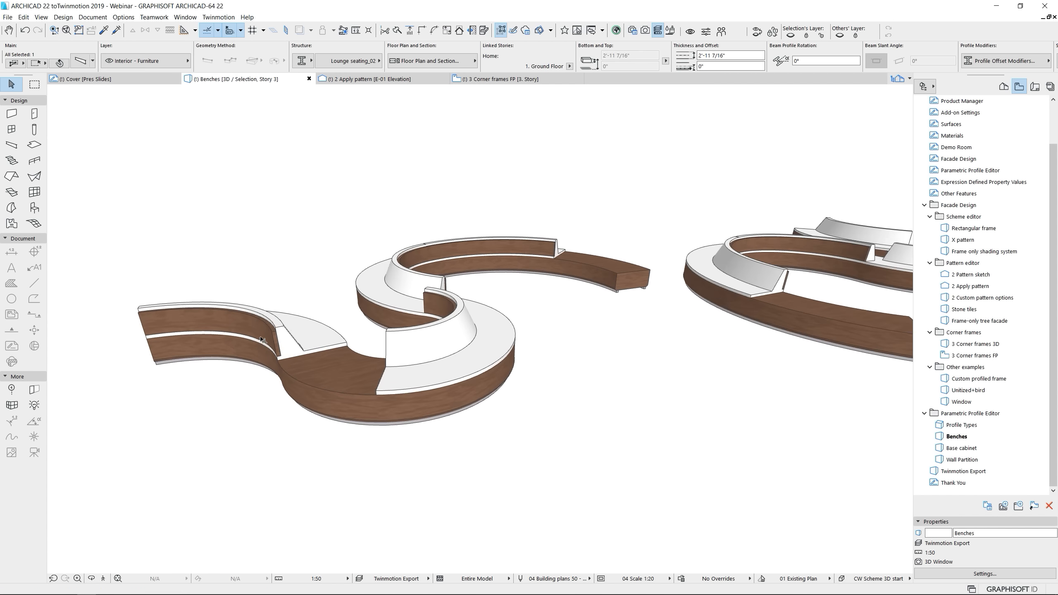
click(310, 346)
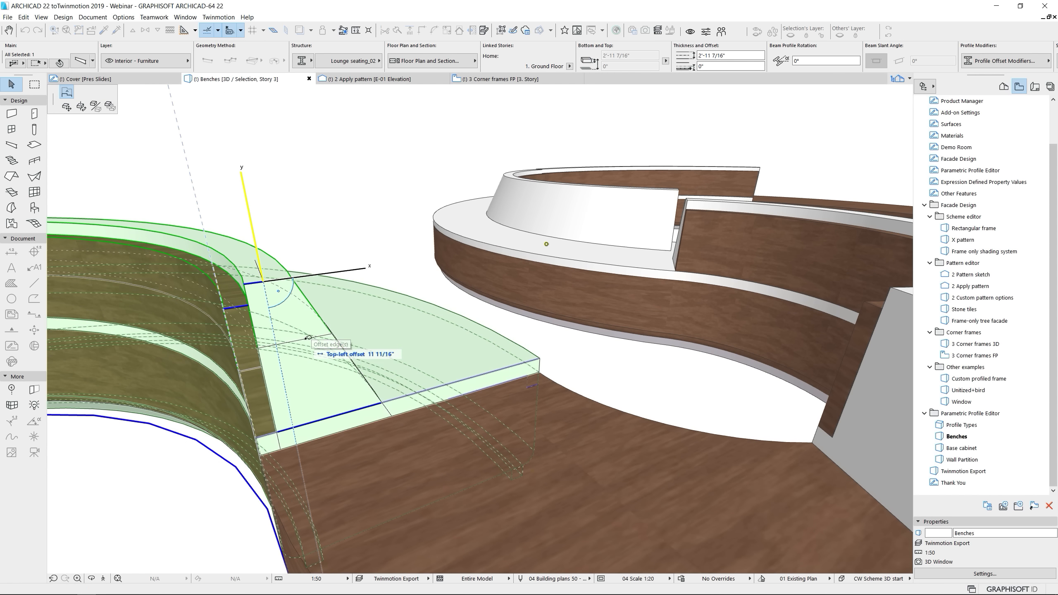
click(278, 431)
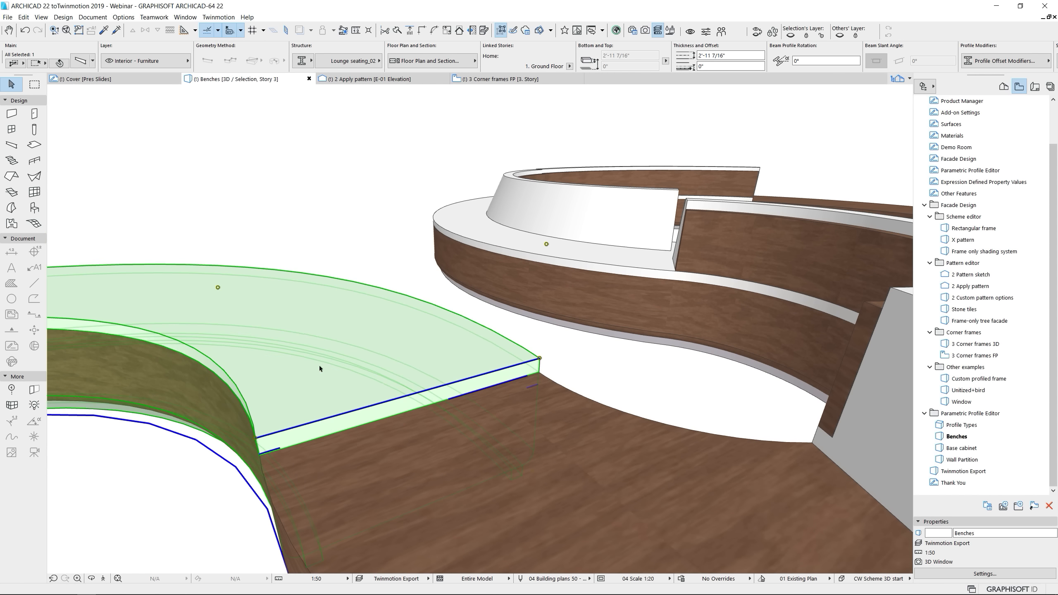
key(Escape)
scroll(353, 326, down, 6)
Flip the middle curved bench segment's backrest to its outer side by moving the Top-right offset edge to the seat's inner edge, and review the benches
scroll(432, 336, up, 2)
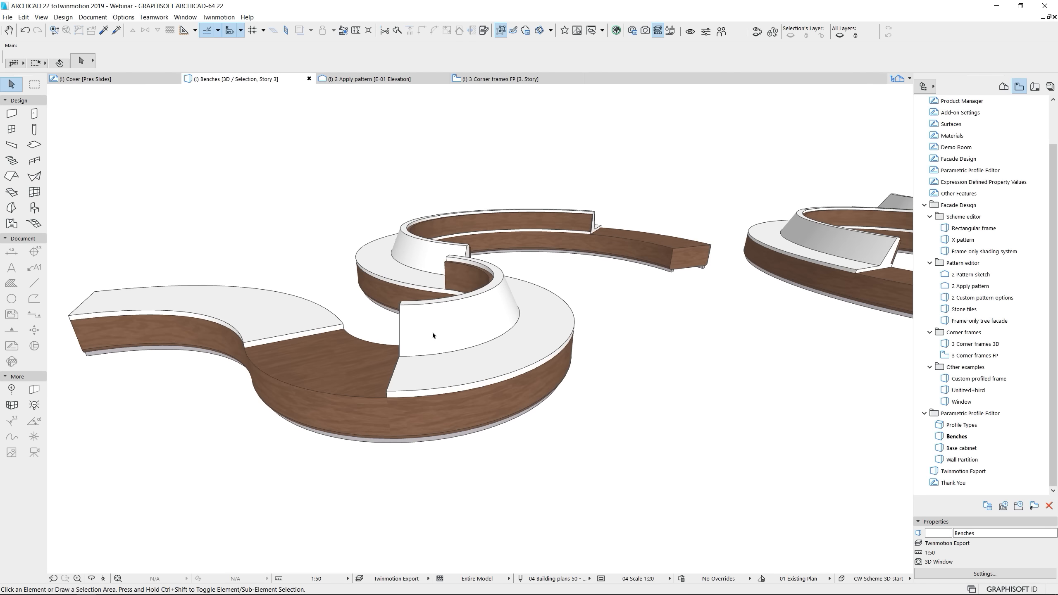
click(401, 303)
scroll(410, 327, up, 2)
shift+middle_drag(410, 329, 502, 290)
click(505, 289)
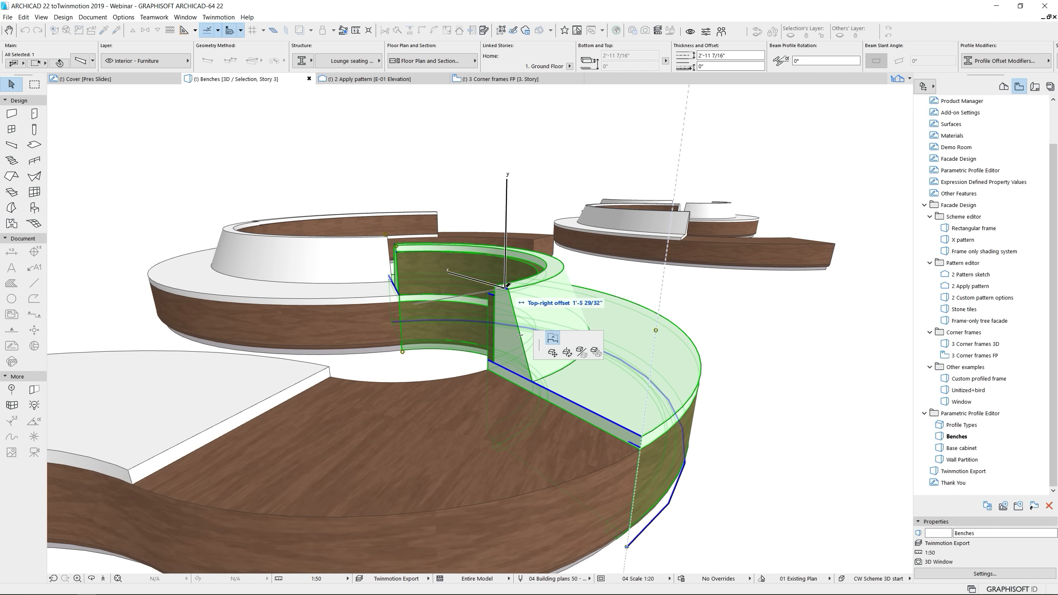
click(495, 361)
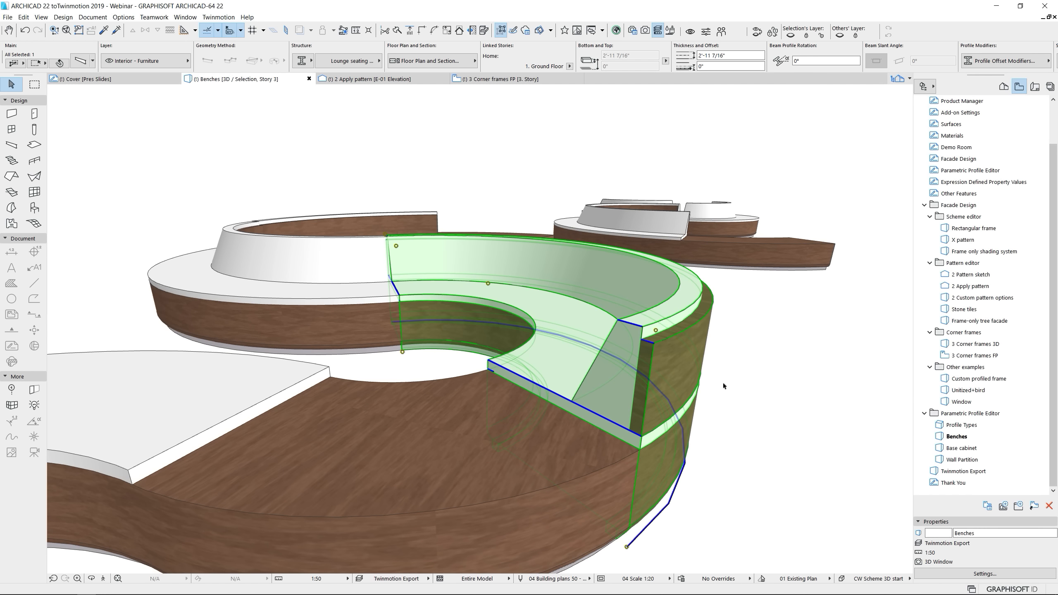
click(723, 385)
scroll(522, 381, down, 2)
shift+middle_drag(522, 380, 519, 335)
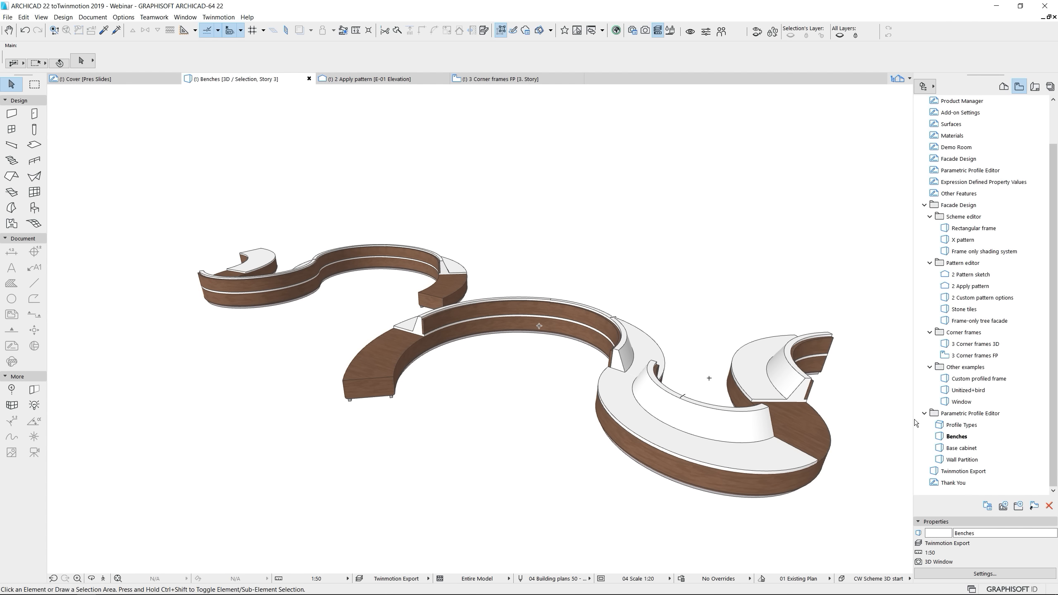
Open the Base cabinet view, place a Millwork cabinet profile wall along the back wall from corner to corner, and select it
double_click(964, 449)
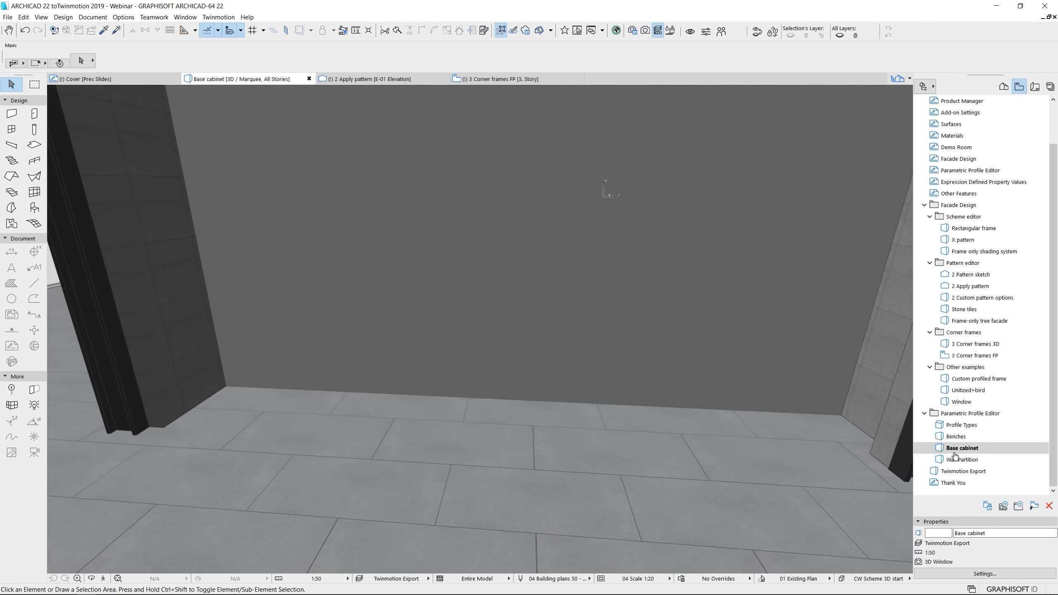
click(12, 114)
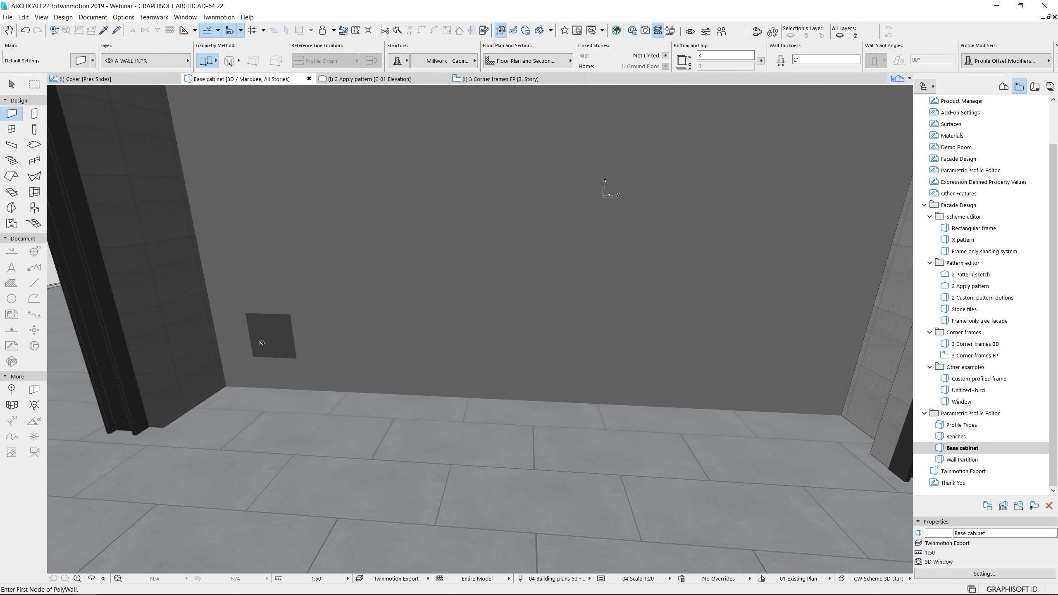
click(227, 387)
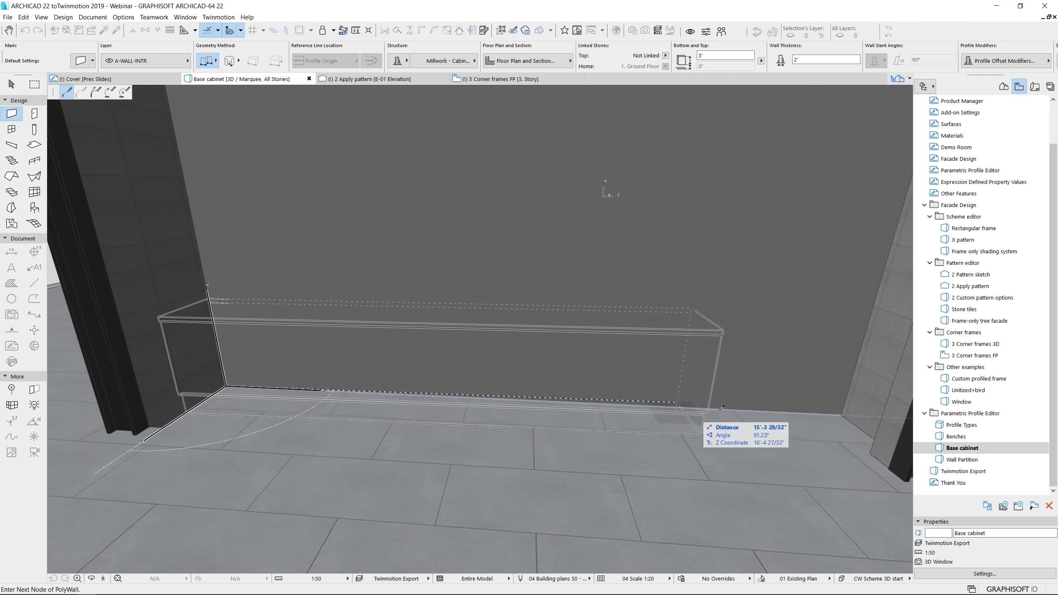
double_click(842, 411)
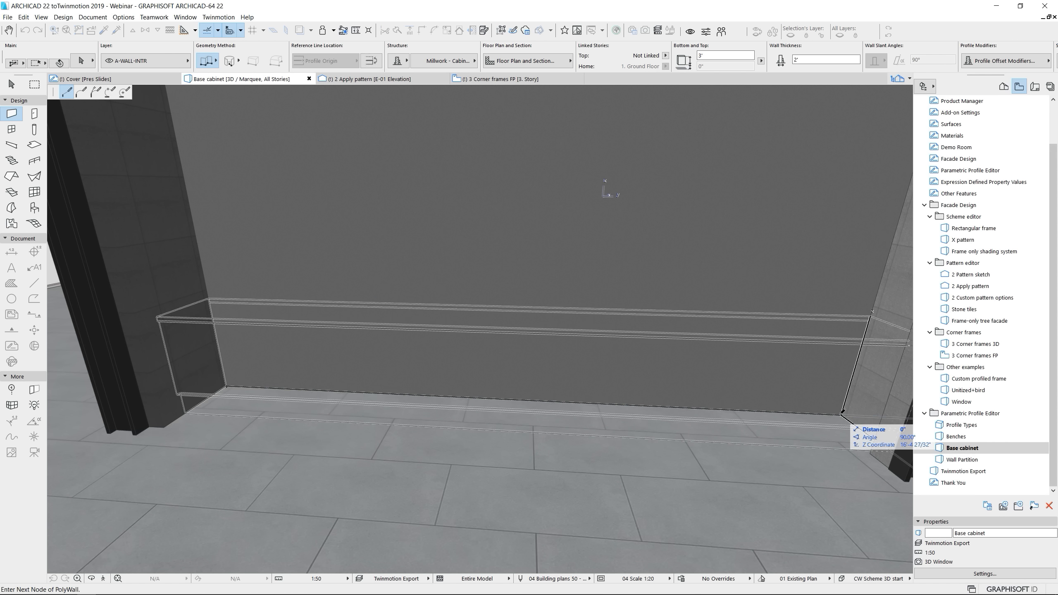
shift+click(412, 376)
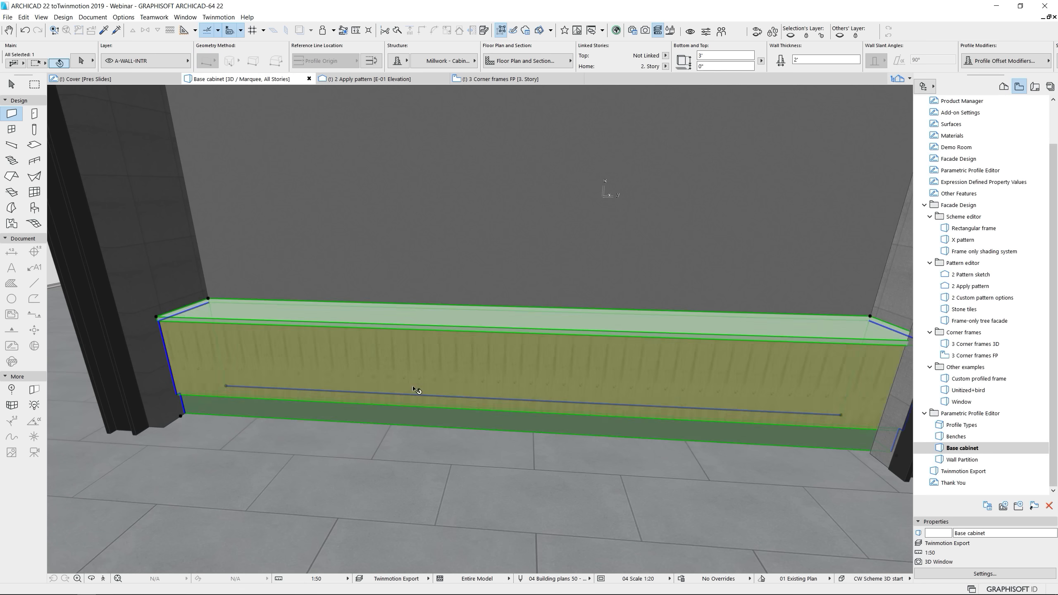
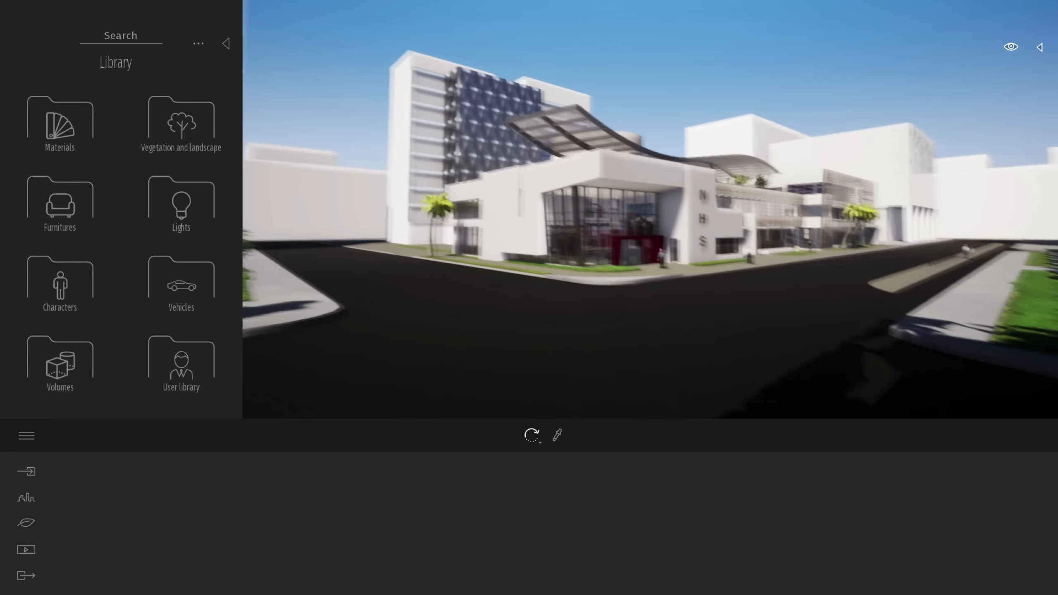
In Twinmotion, apply the Asphalt 4 material from the Manmade ground materials to the road in front of the building
click(68, 138)
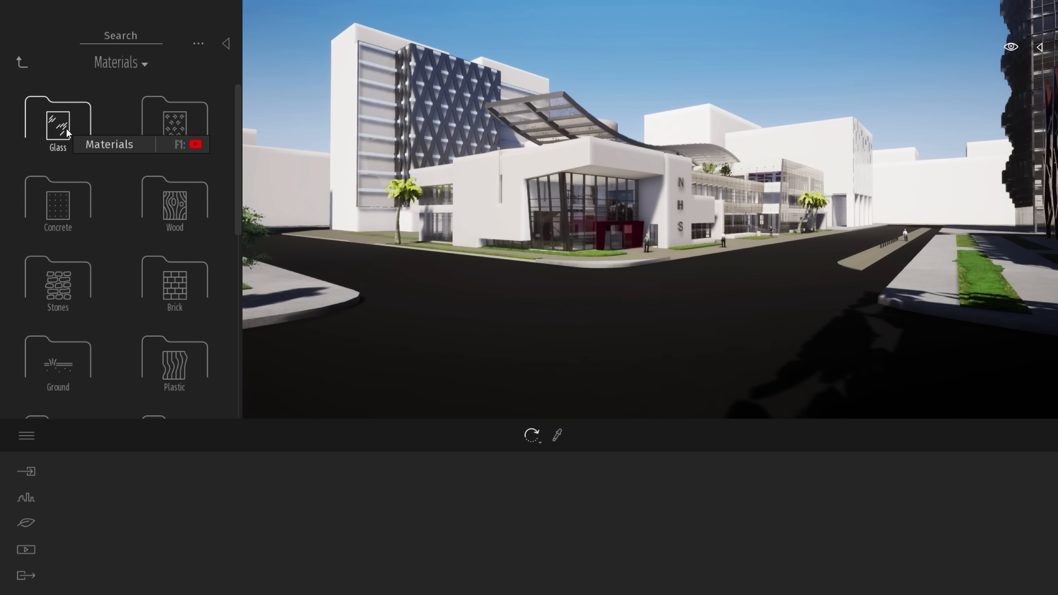
click(74, 368)
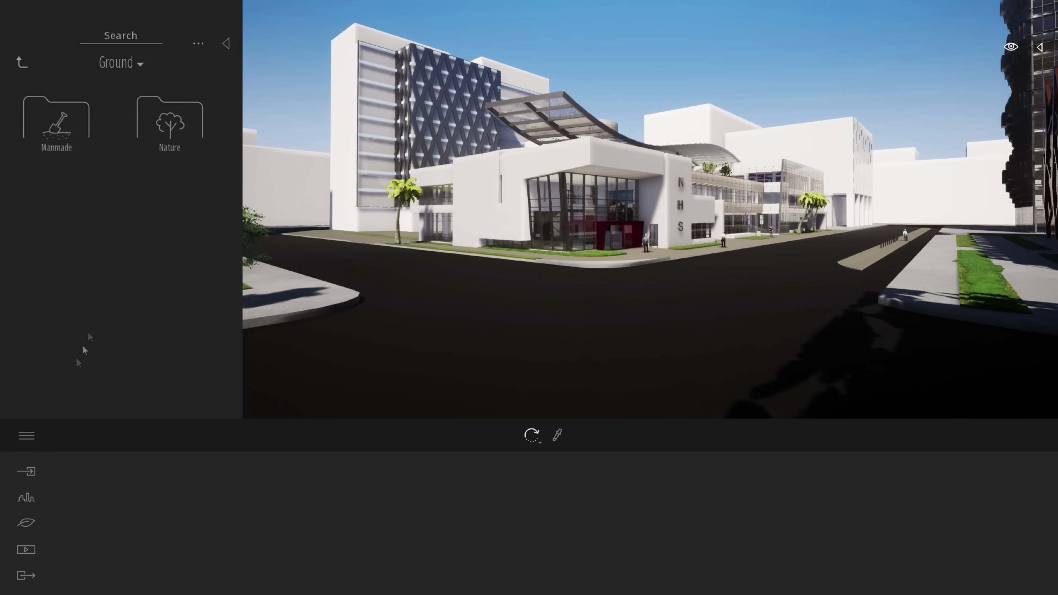
click(76, 137)
click(164, 204)
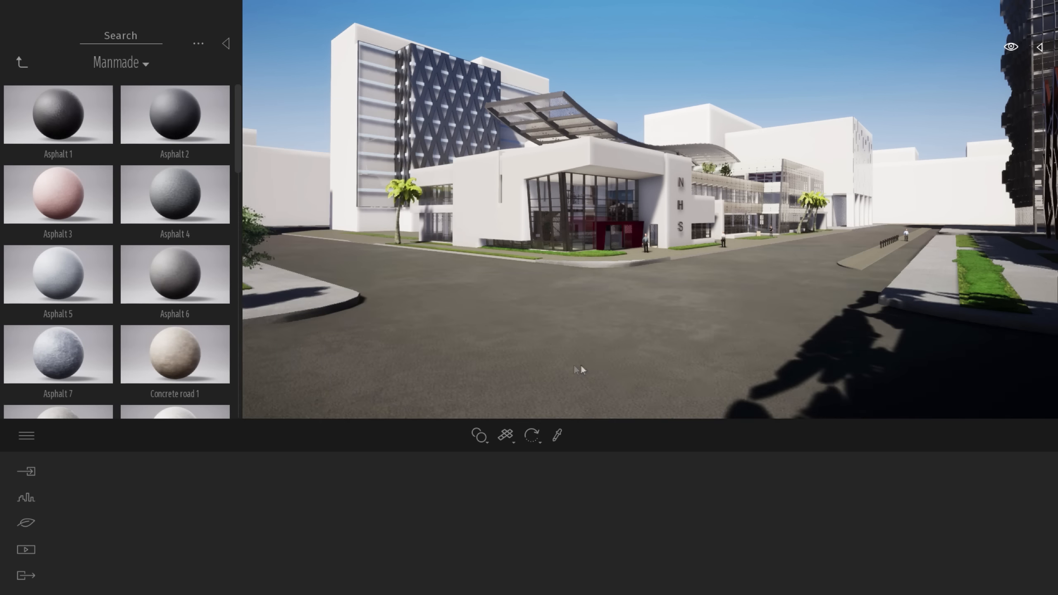
Apply the Concrete road 3 material from the Manmade ground materials to the sidewalk in the foreground
right_drag(787, 280, 866, 282)
key(q)
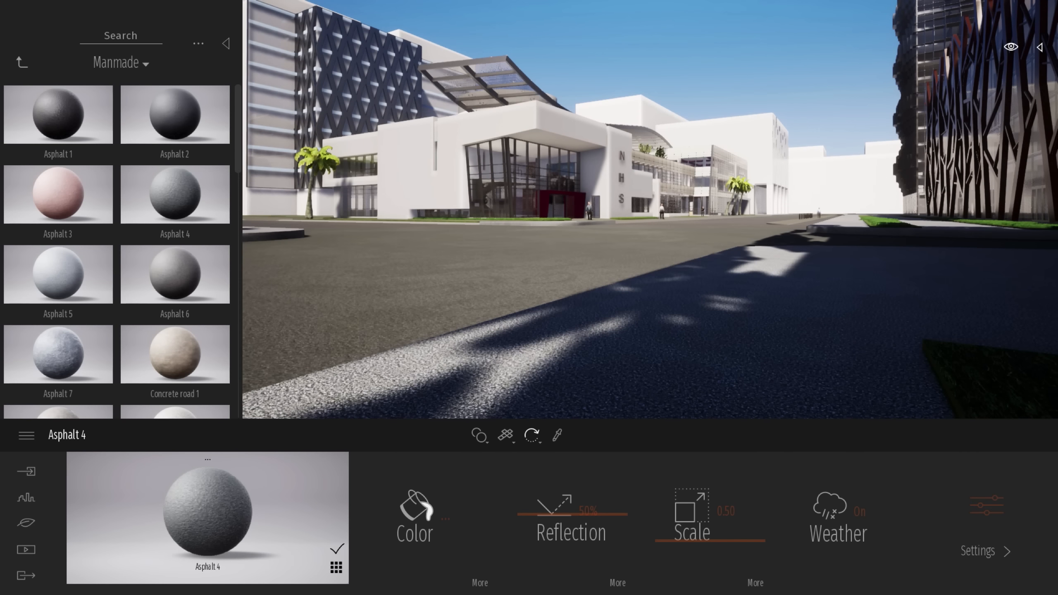
scroll(188, 333, down, 2)
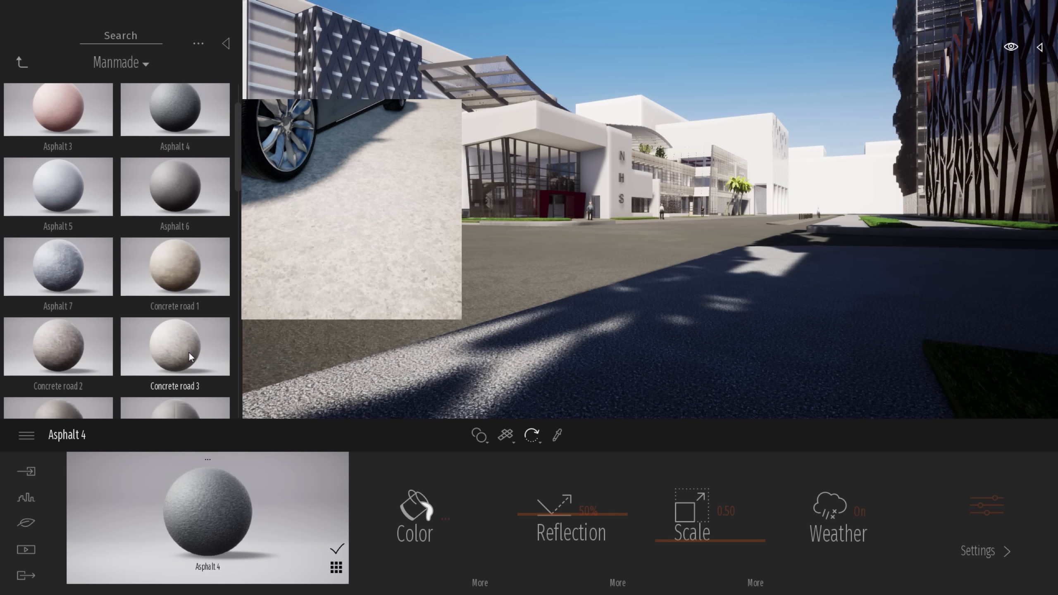
click(699, 381)
Apply the Bare concrete 03 material from the Concrete library to the exterior walls of the NHS building
key(w)
right_drag(788, 237, 704, 227)
key(e)
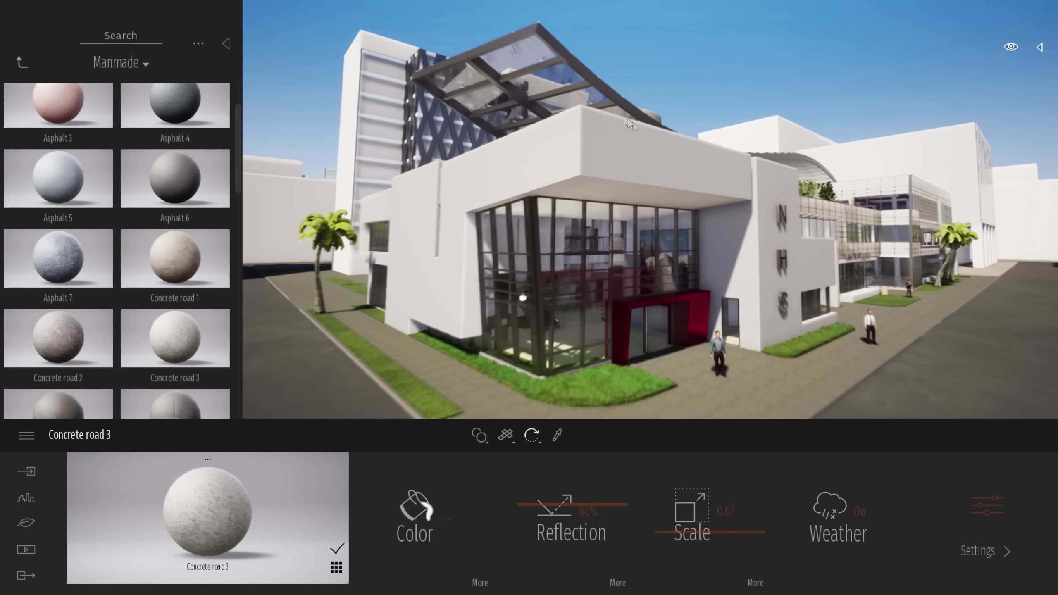
key(w)
click(20, 61)
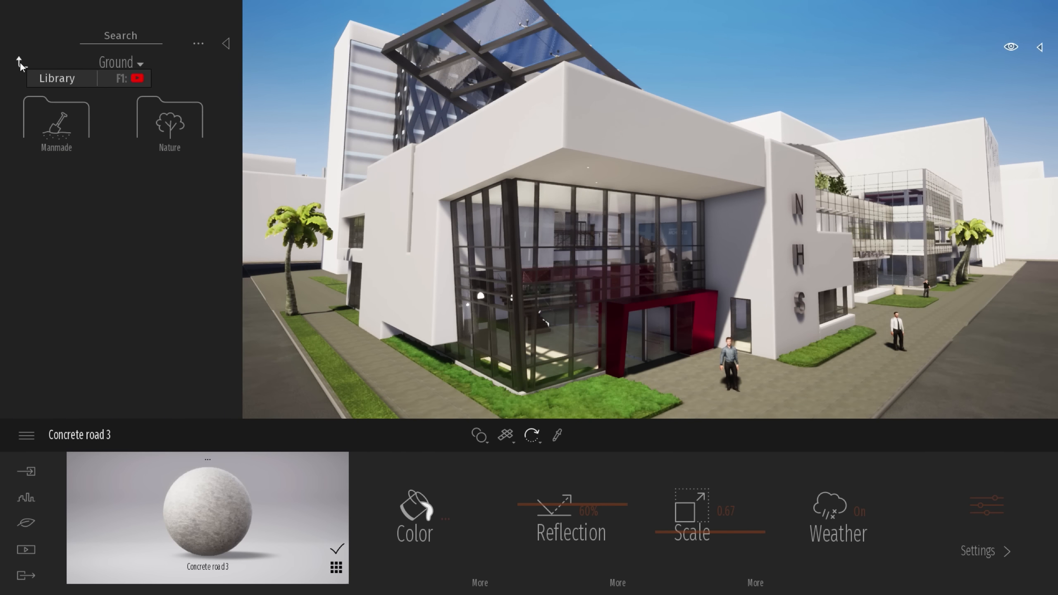
click(64, 186)
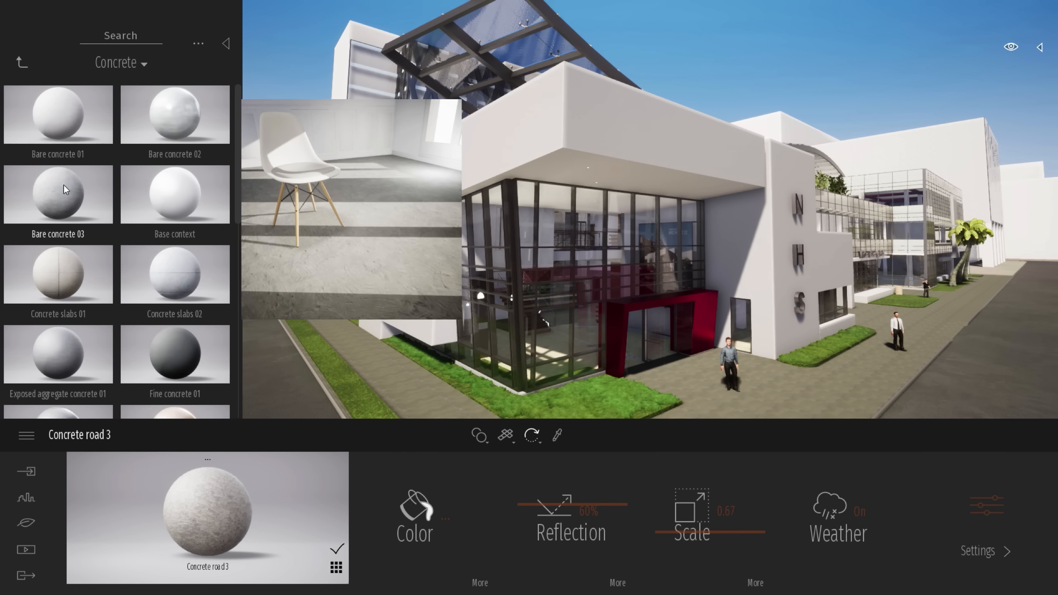
key(w)
drag(65, 192, 617, 147)
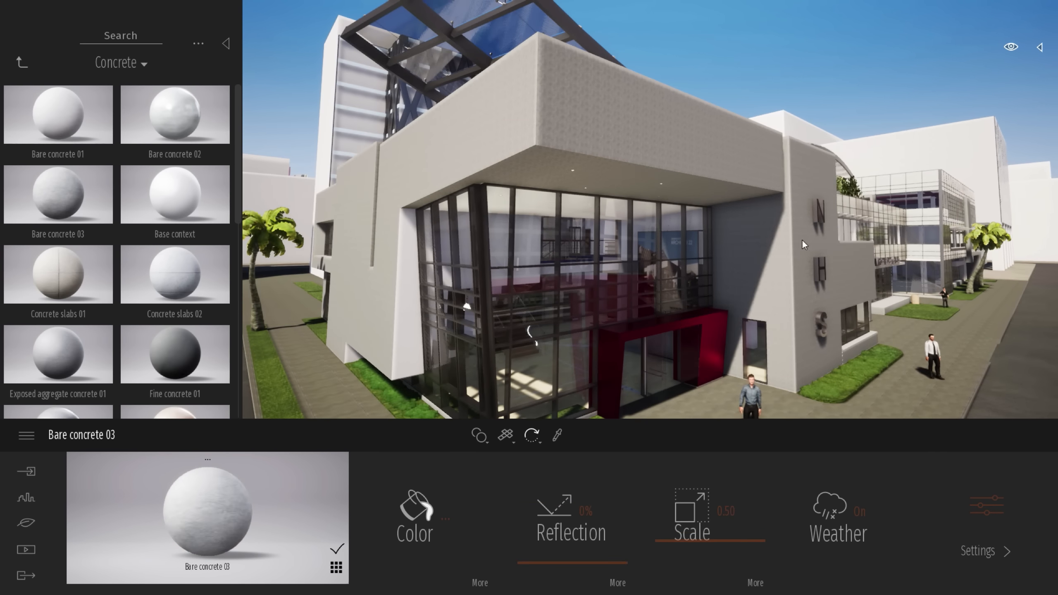
Set the facade concrete's scale to about 4.48 and its reflection to about 66%
key(w)
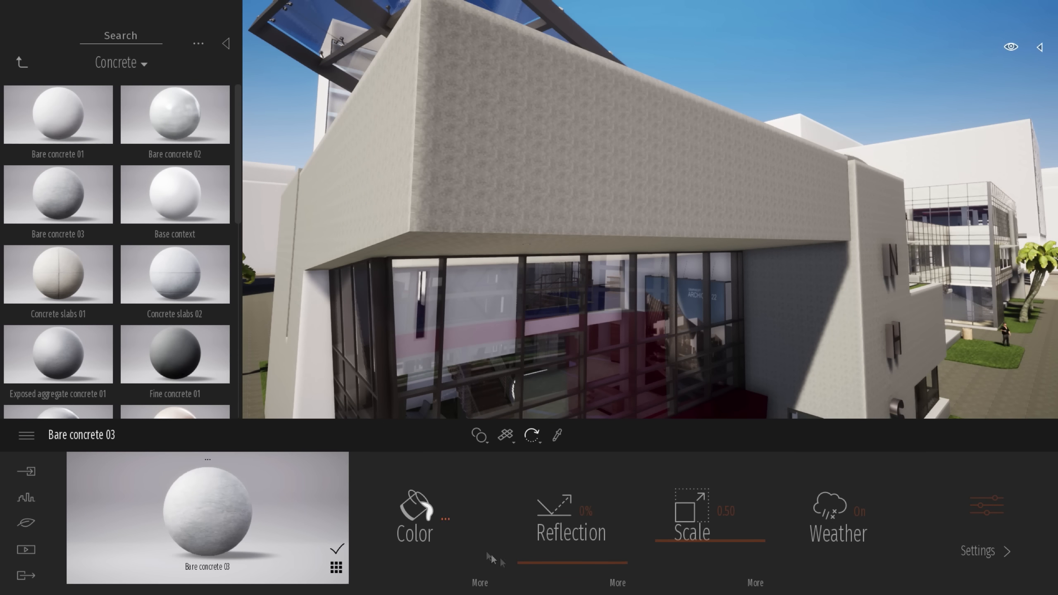
drag(679, 547, 678, 500)
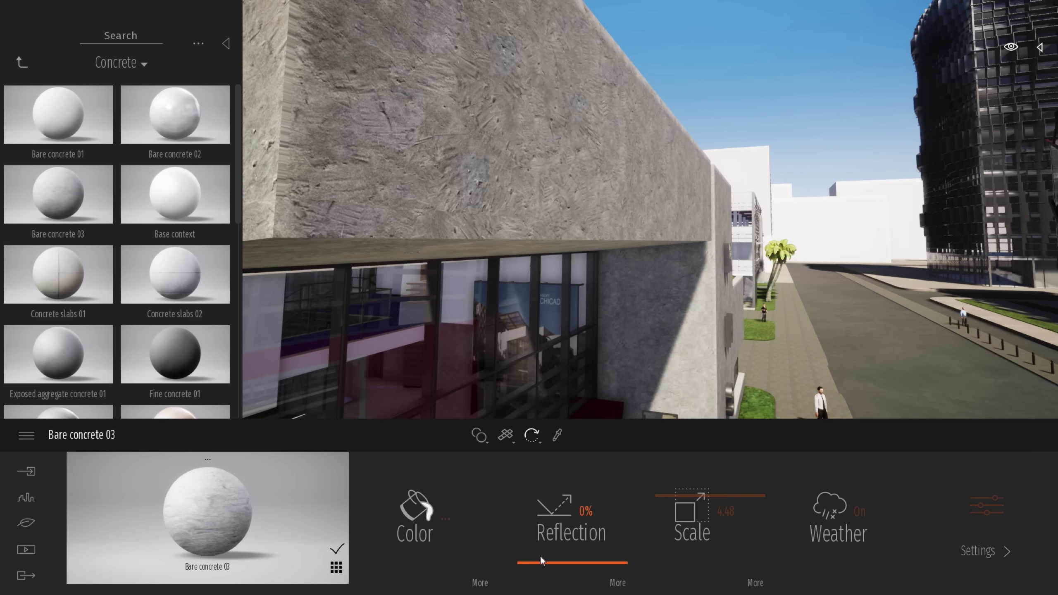
drag(543, 560, 565, 499)
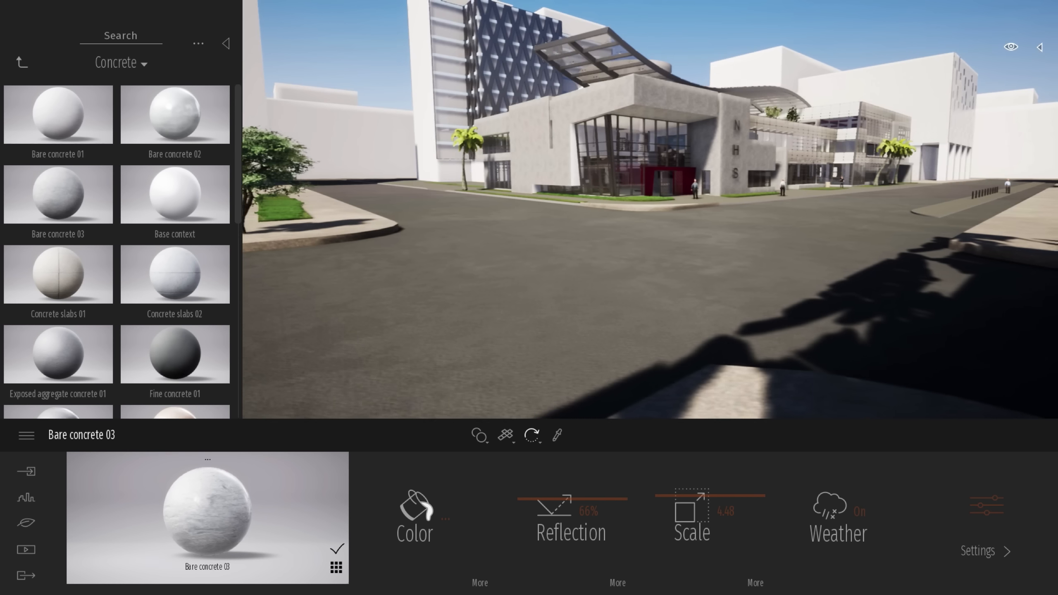
Place the Asphalt patch 07 and Asphalt patch 06 decals from the Furnitures library on the road
click(22, 62)
click(22, 61)
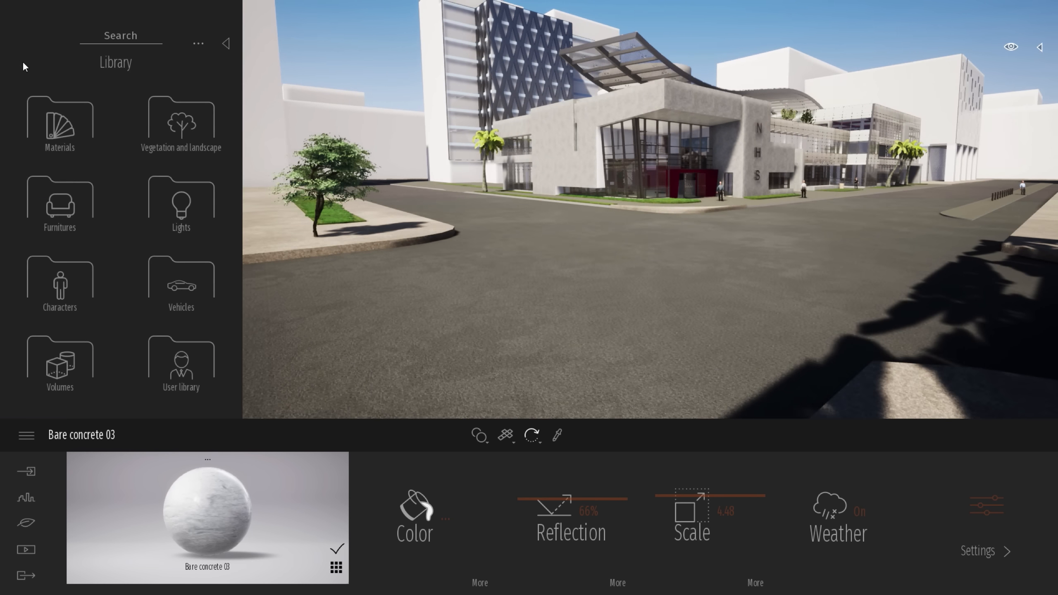
click(64, 215)
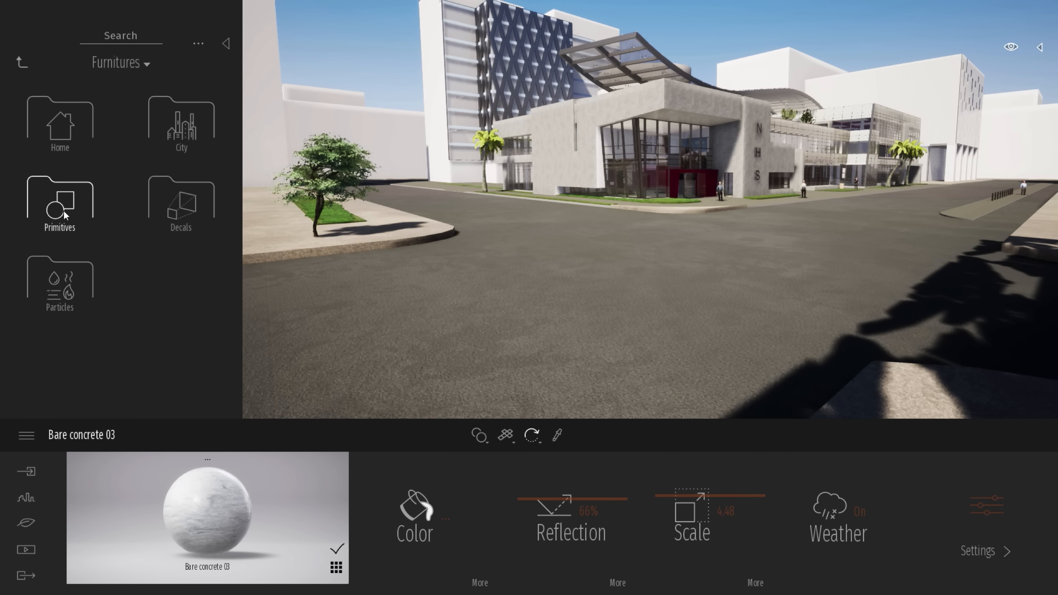
click(177, 206)
drag(237, 107, 238, 288)
right_drag(416, 250, 333, 283)
drag(191, 161, 469, 308)
drag(69, 168, 550, 267)
Add the Road damage 01 and Road damage 03 decals to the road beside the asphalt patches
key(s)
drag(169, 248, 524, 331)
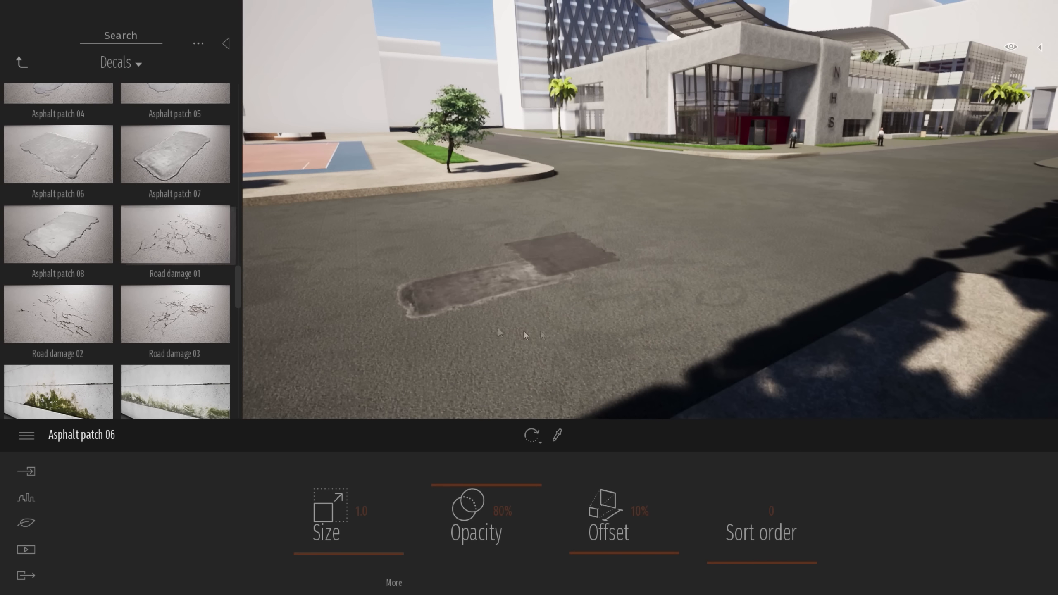
drag(167, 333, 733, 345)
Turn on the visibility of the Decals folder in the Scenegraph to display the prepared road markings
drag(240, 290, 256, 108)
click(663, 180)
right_drag(663, 190, 708, 162)
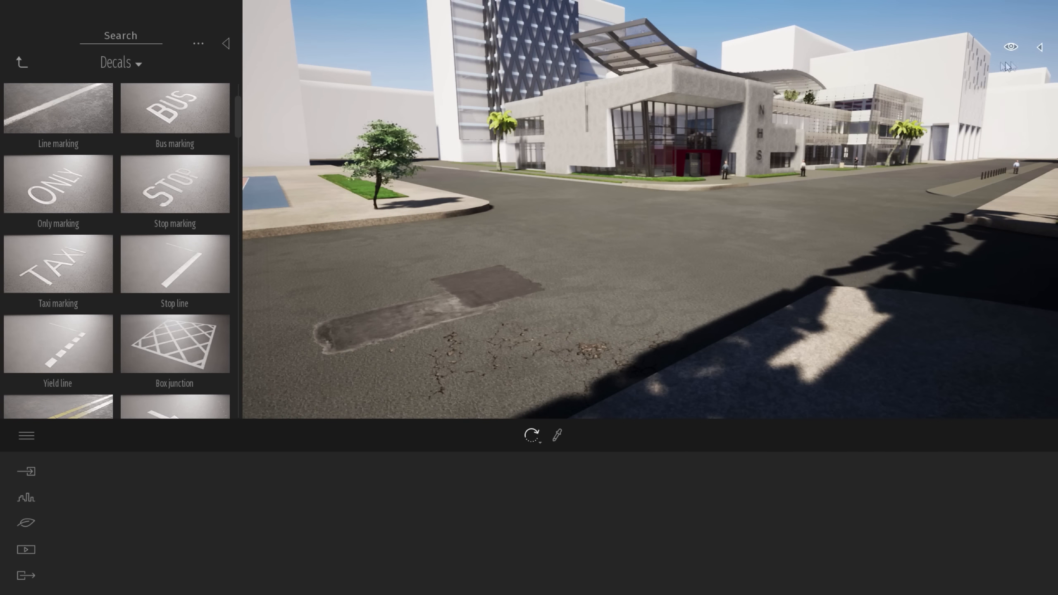
click(1040, 47)
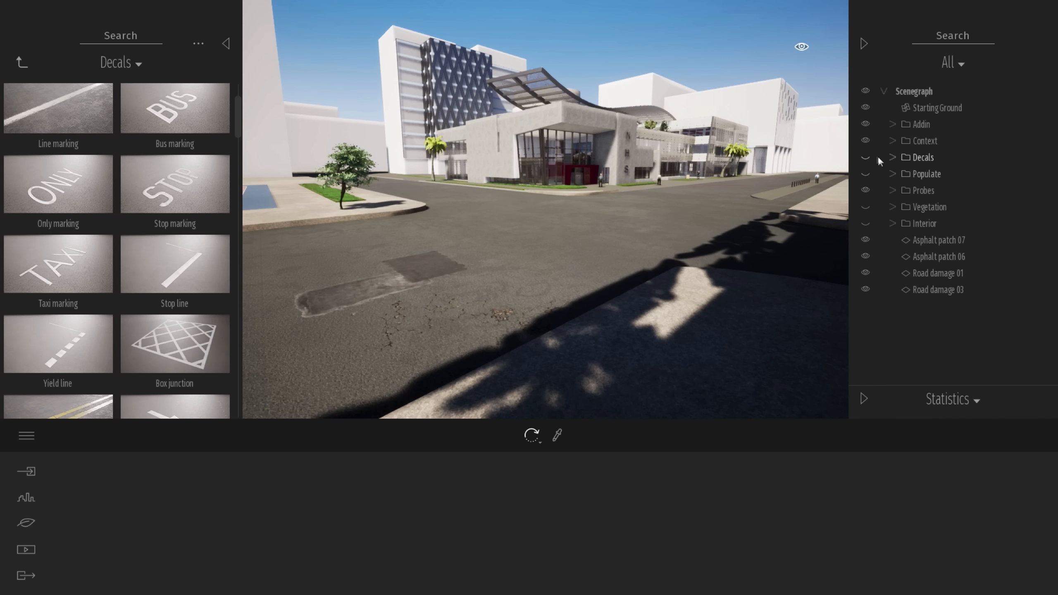
click(865, 158)
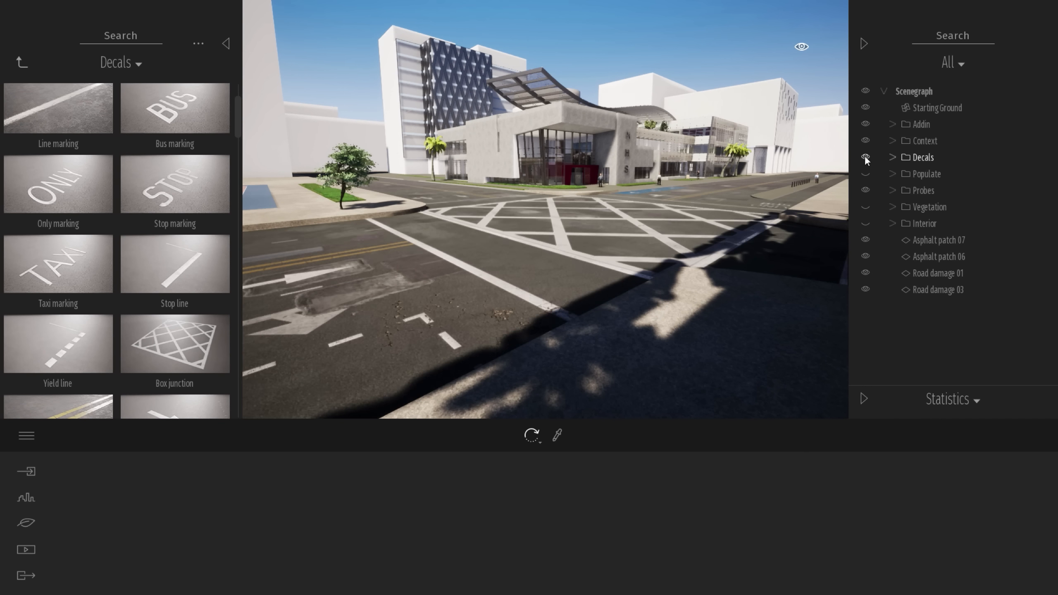
click(863, 43)
Travel across the junction towards the building entrance to examine the road markings and disabled parking bays
key(w)
right_drag(729, 205, 750, 180)
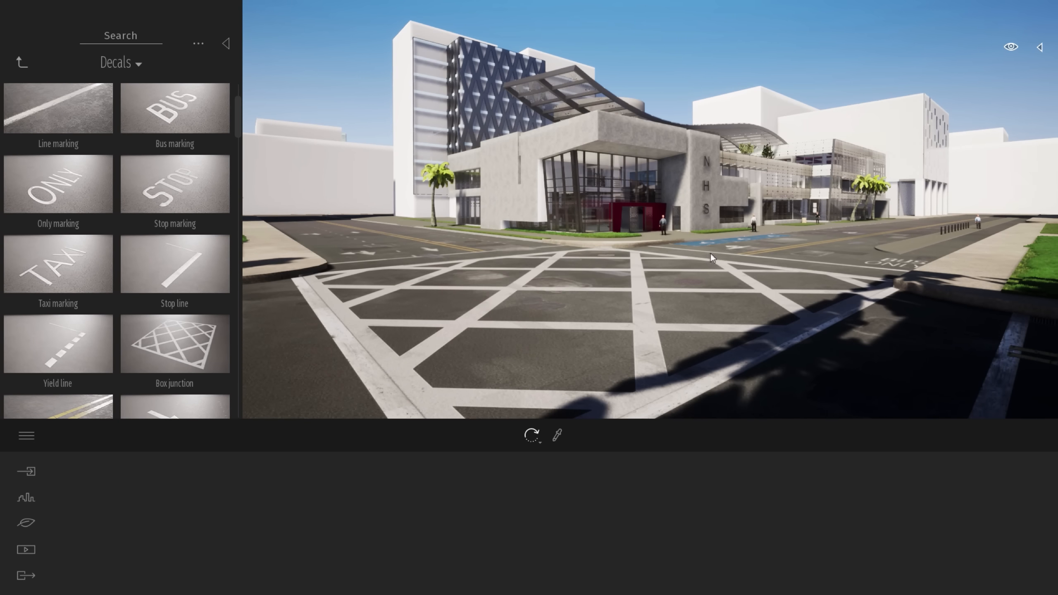
key(w)
right_drag(711, 253, 731, 240)
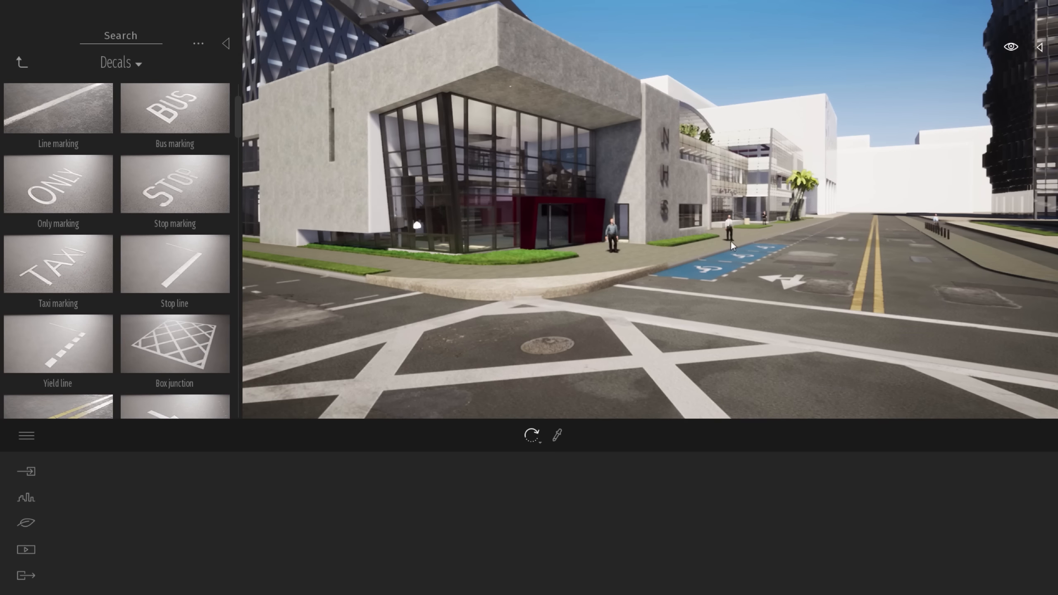
key(w)
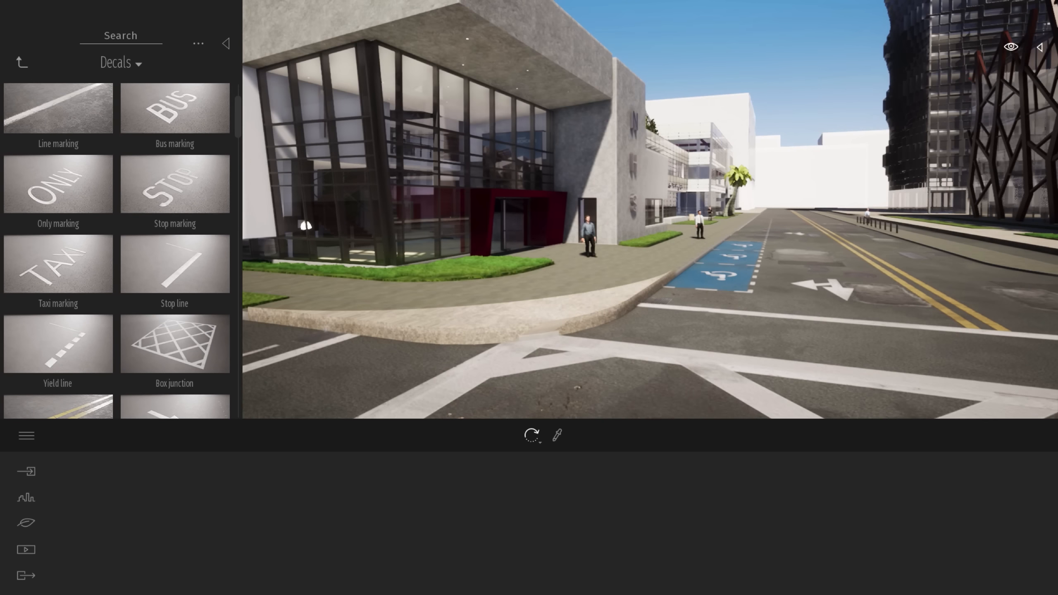
key(w)
key(d)
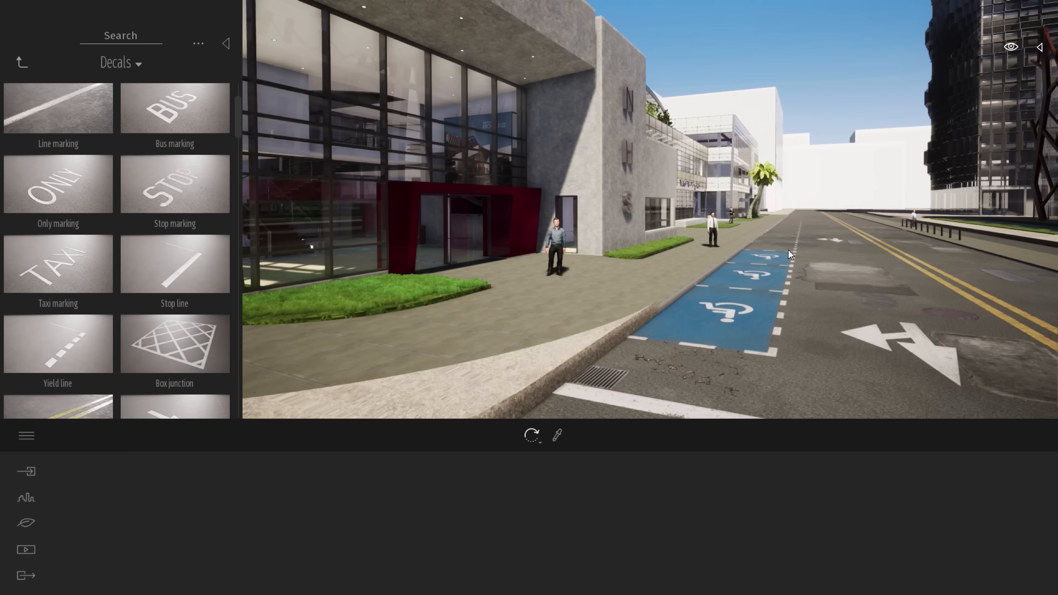
key(w)
key(a)
right_drag(788, 250, 782, 256)
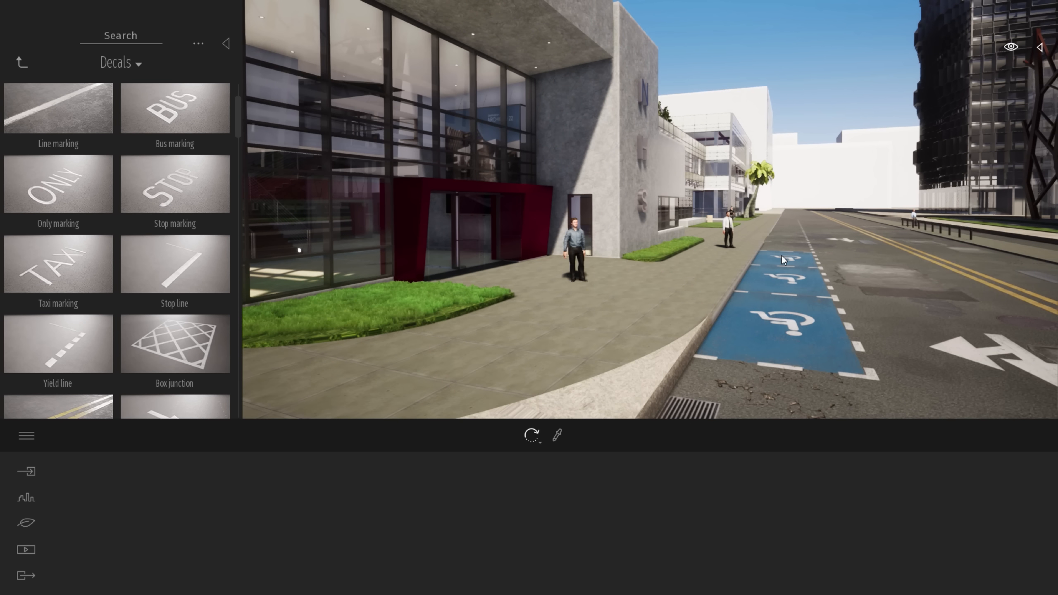
Place the Alex character from the Humans library on the sidewalk in front of the red entrance
click(21, 63)
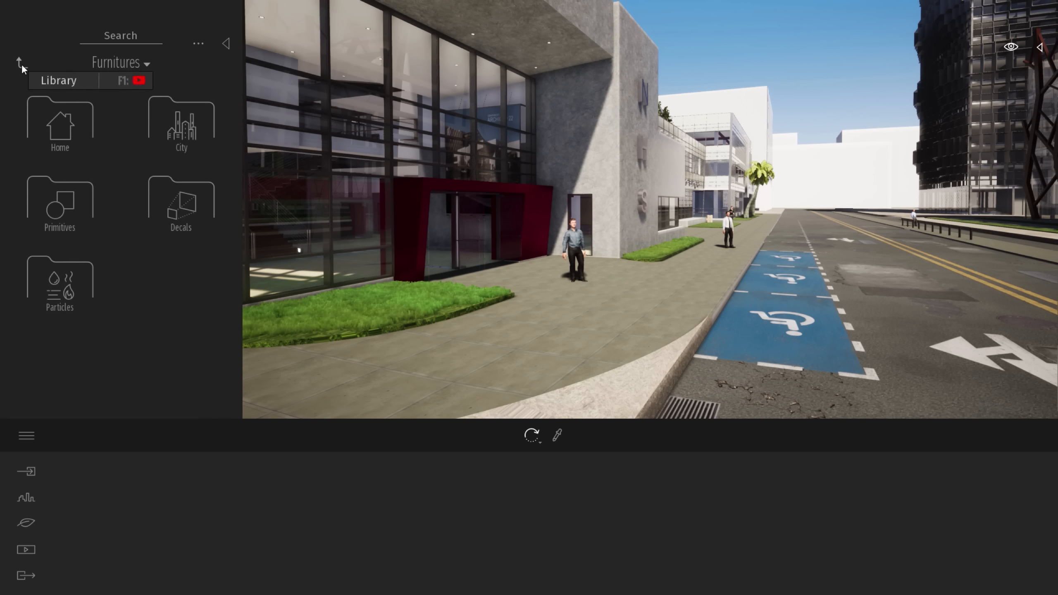
click(21, 64)
key(w)
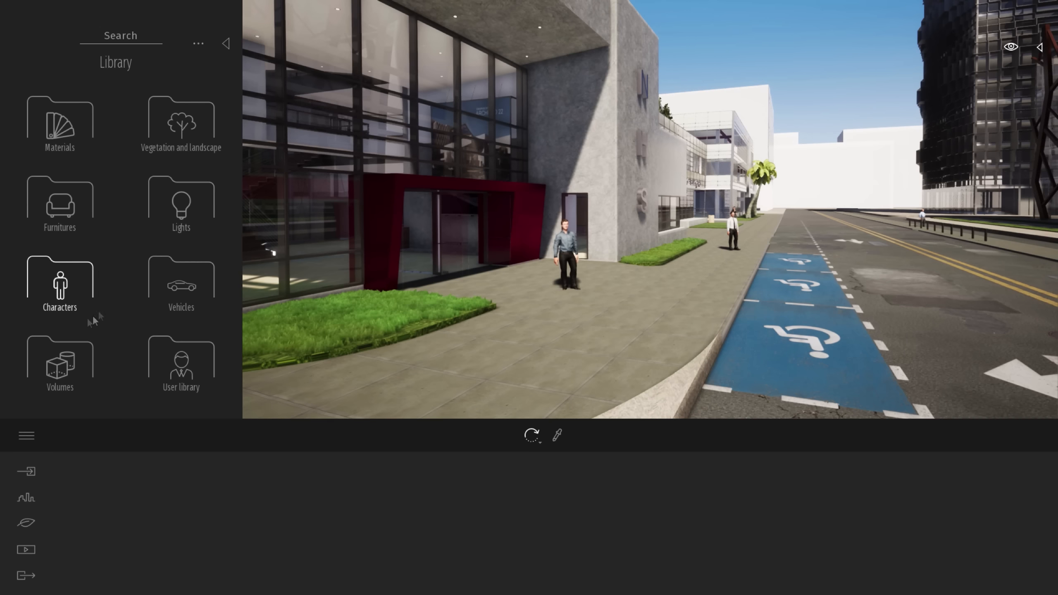
click(62, 283)
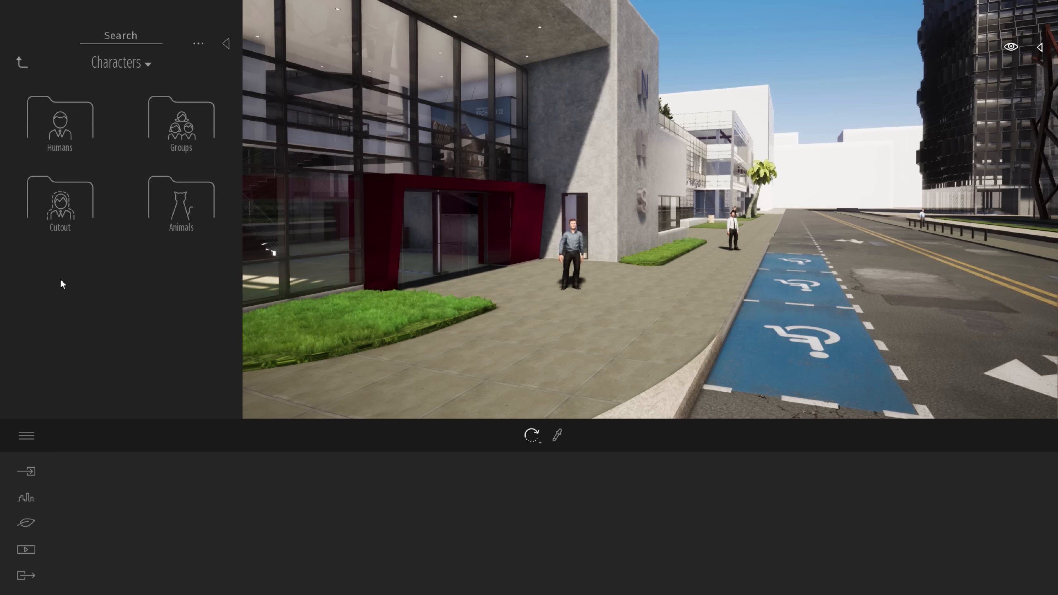
click(73, 118)
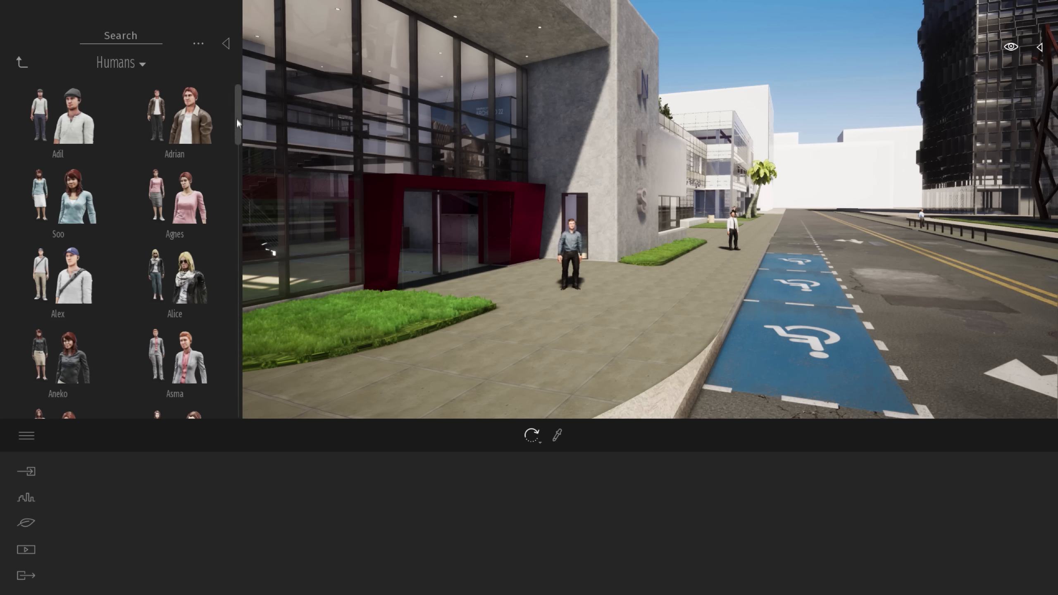
mouse_move(236, 110)
mouse_down()
mouse_move(240, 125)
mouse_move(240, 98)
mouse_up()
key(w)
drag(74, 282, 527, 328)
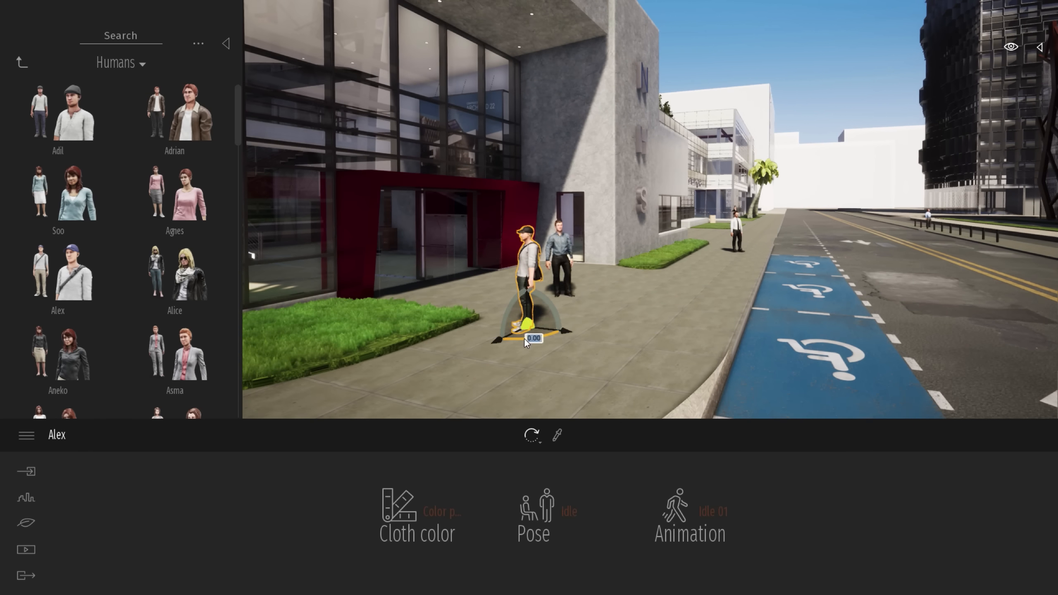
Change the placed character's cloth color preset and seat him in a wheelchair using the Special pose with the Disable 02 animation
click(442, 511)
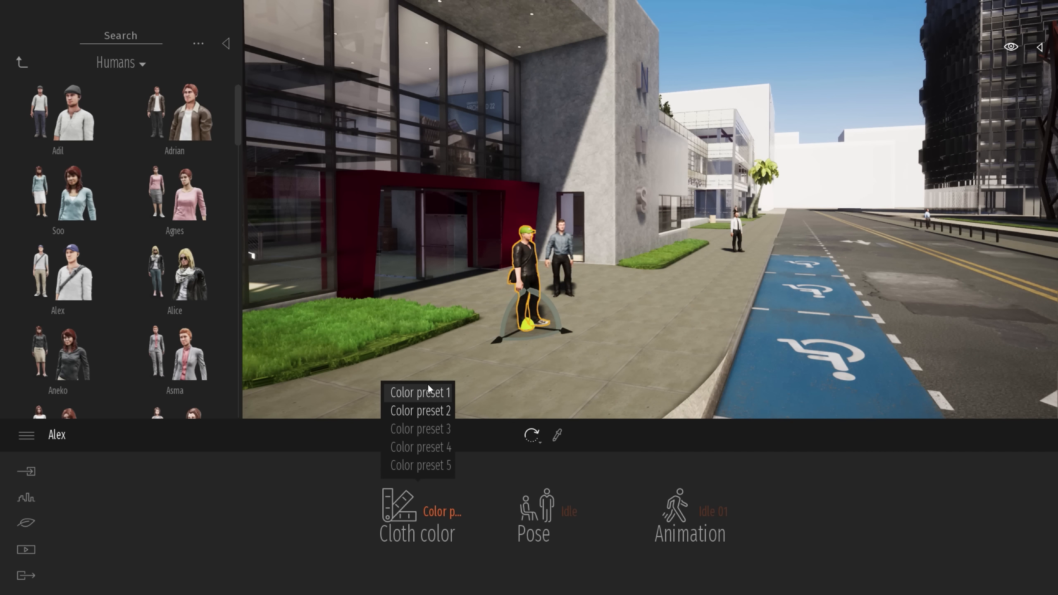
click(537, 516)
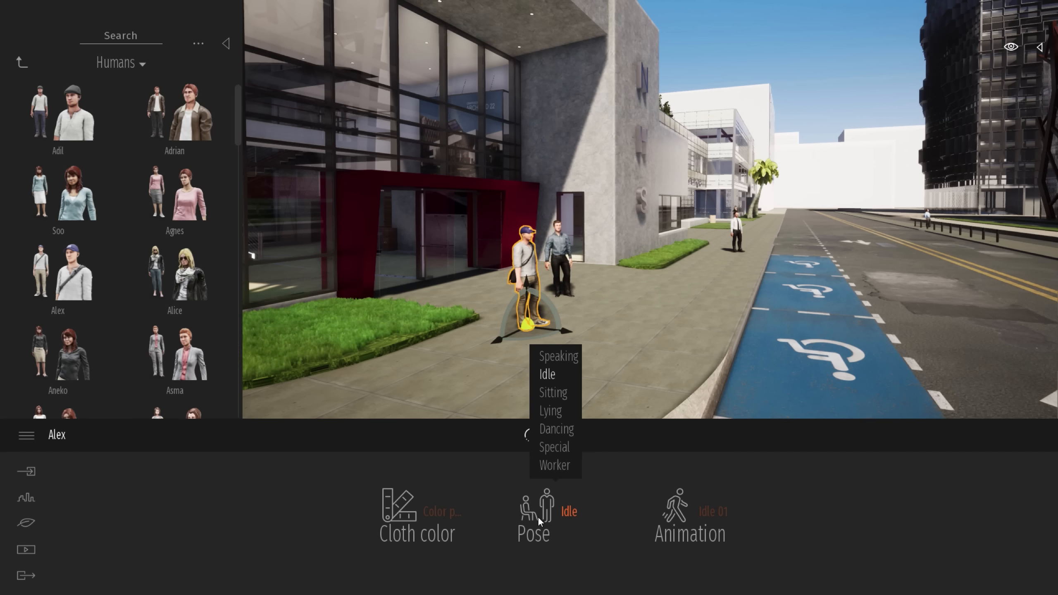
click(554, 447)
click(683, 510)
click(687, 464)
Rotate the wheelchair character about 5 degrees on the sidewalk and deselect him
mouse_move(543, 336)
mouse_down()
mouse_move(495, 342)
mouse_move(565, 352)
mouse_move(542, 352)
mouse_up()
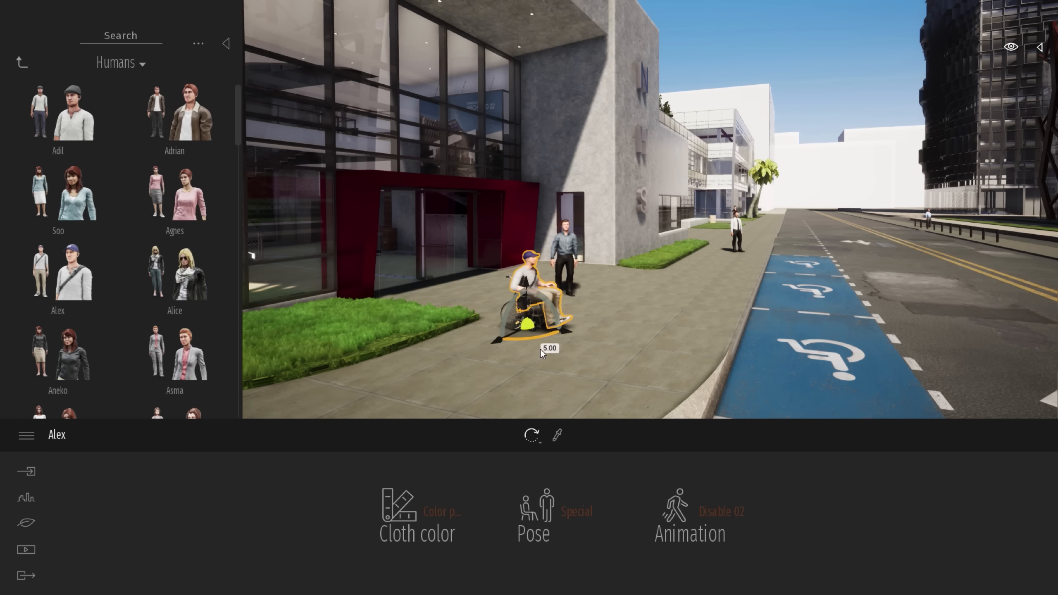
click(601, 338)
key(s)
right_drag(614, 320, 614, 314)
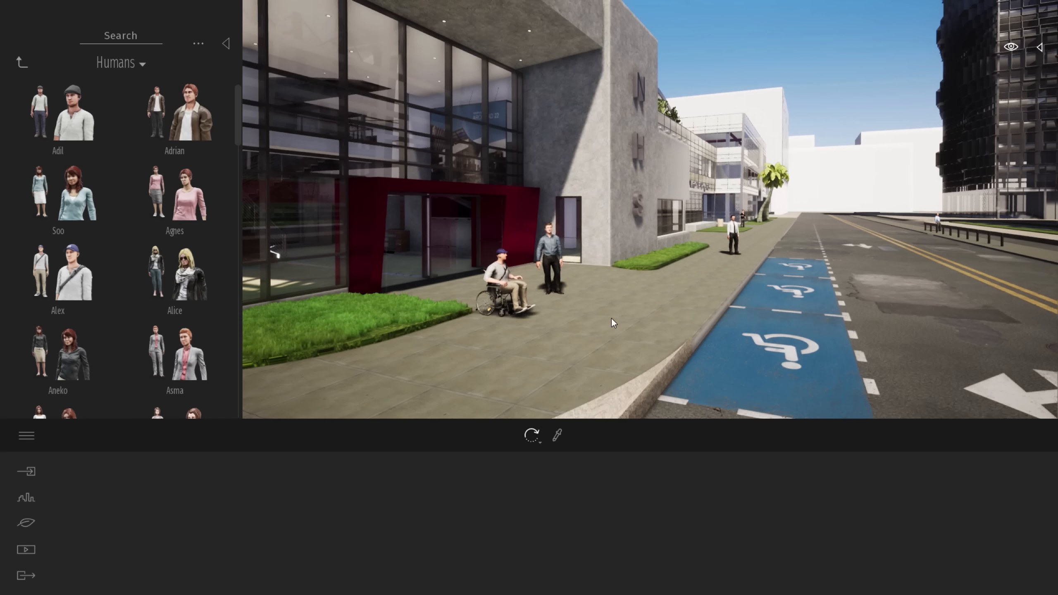
Place Group02 from the character Groups library on the sidewalk in front of the building entrance
key(d)
right_drag(649, 301, 630, 290)
key(s)
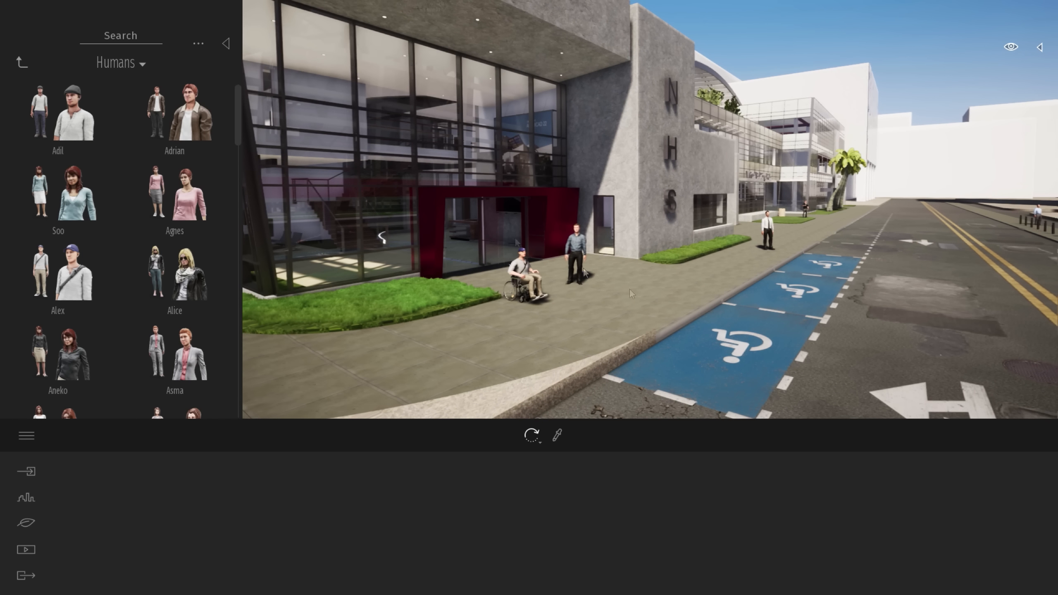
click(22, 65)
click(183, 120)
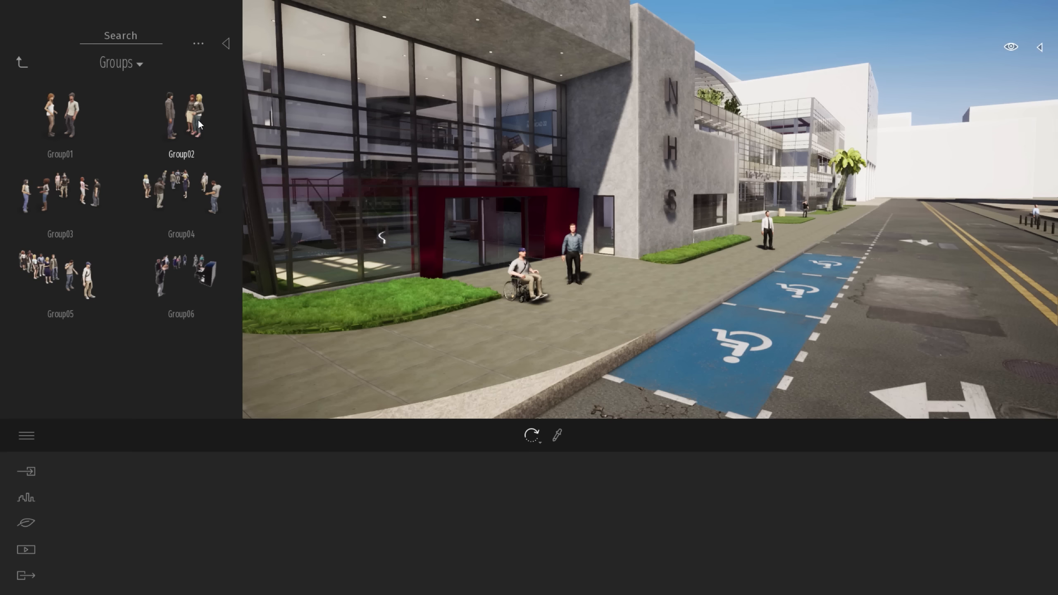
click(197, 123)
click(592, 266)
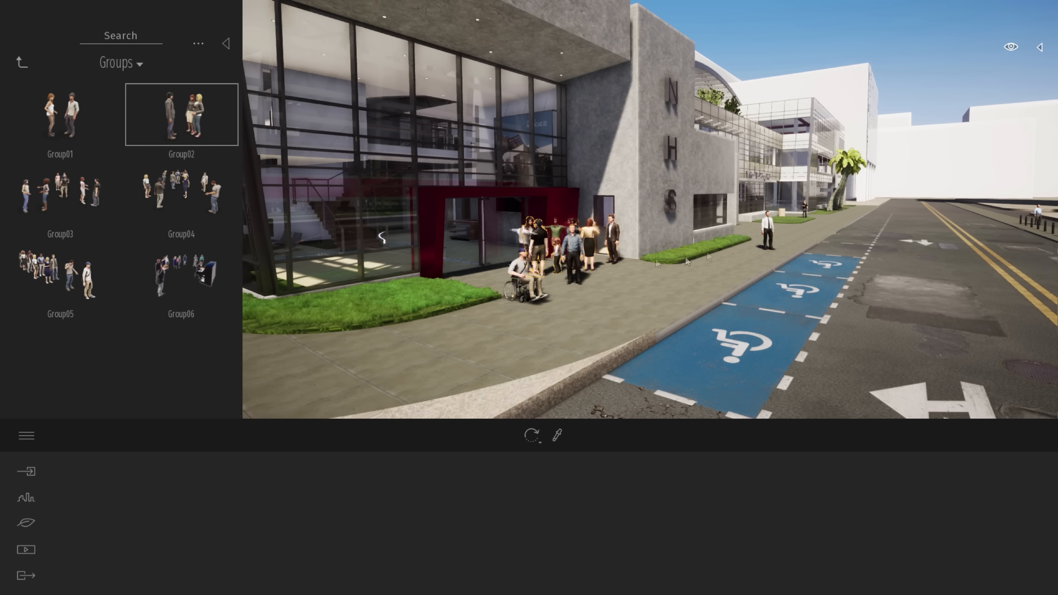
Place more copies of Group02 on the sidewalk past the accessible parking bays and on the sidewalk along the building's other side
click(750, 233)
click(848, 214)
click(823, 221)
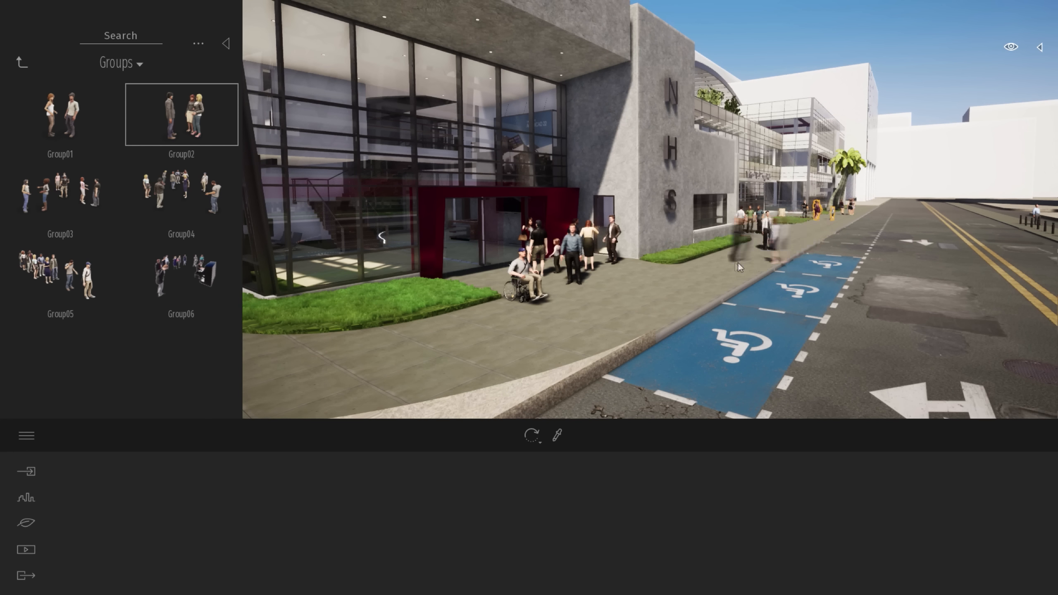
right_drag(733, 262, 583, 255)
click(269, 221)
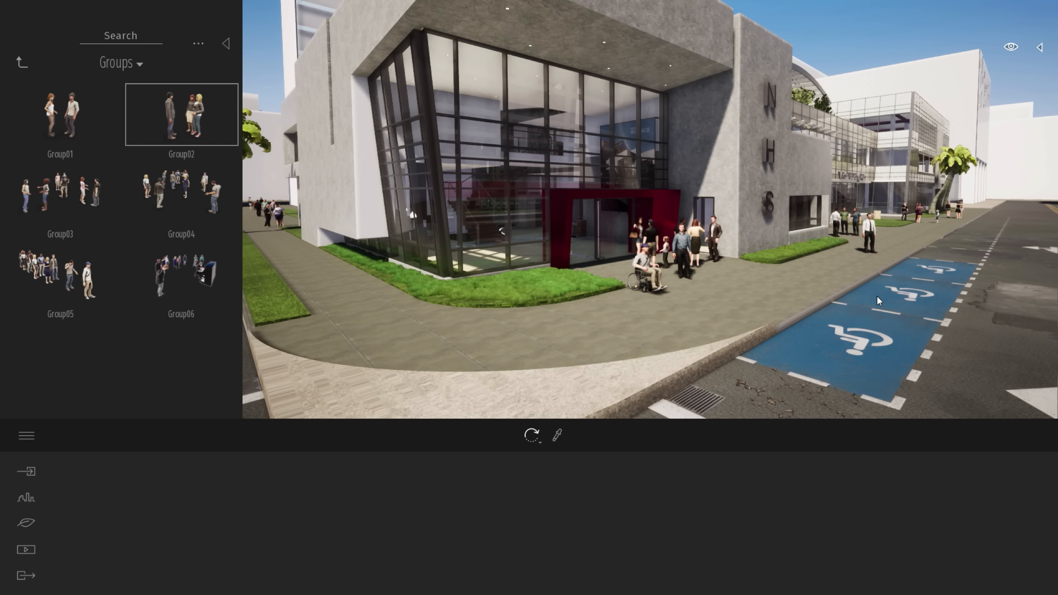
right_drag(874, 308, 866, 291)
scroll(867, 291, down, 2)
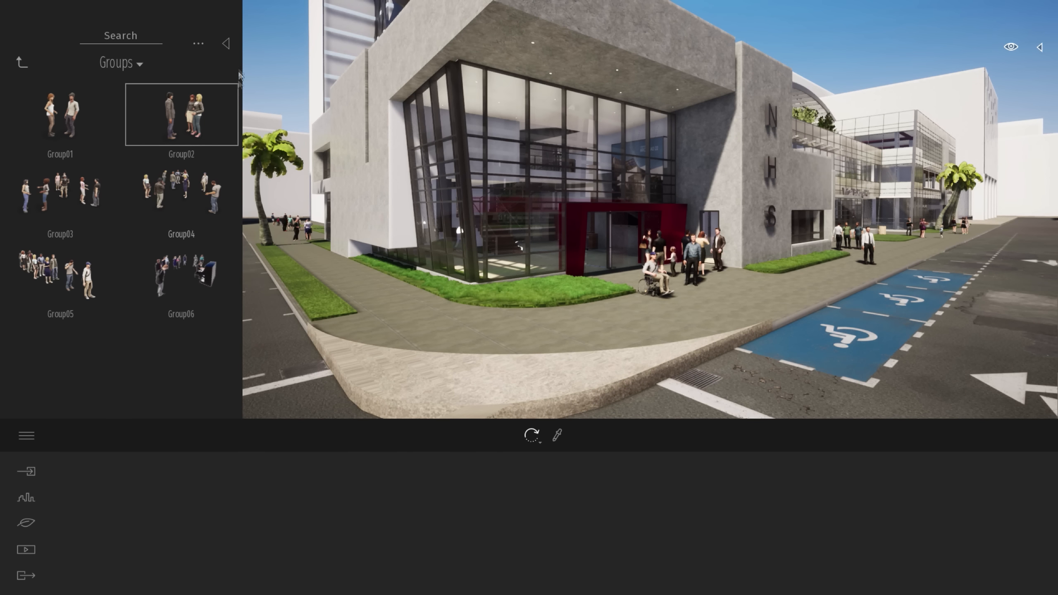
click(226, 43)
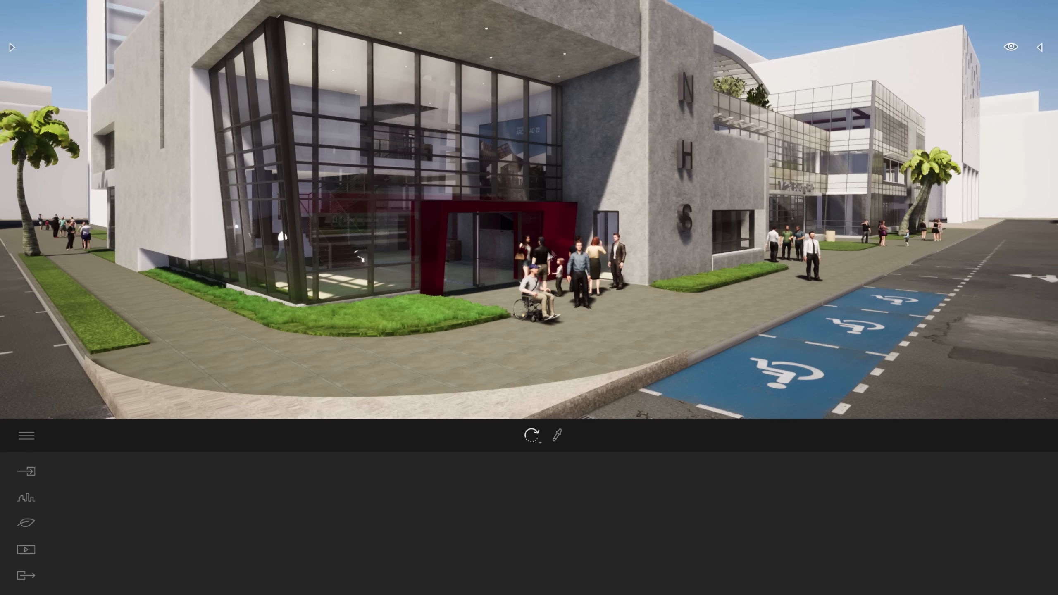
Draw a character path along the sidewalk past the parking bays, around the street corner and down the building's other side
click(21, 499)
click(488, 503)
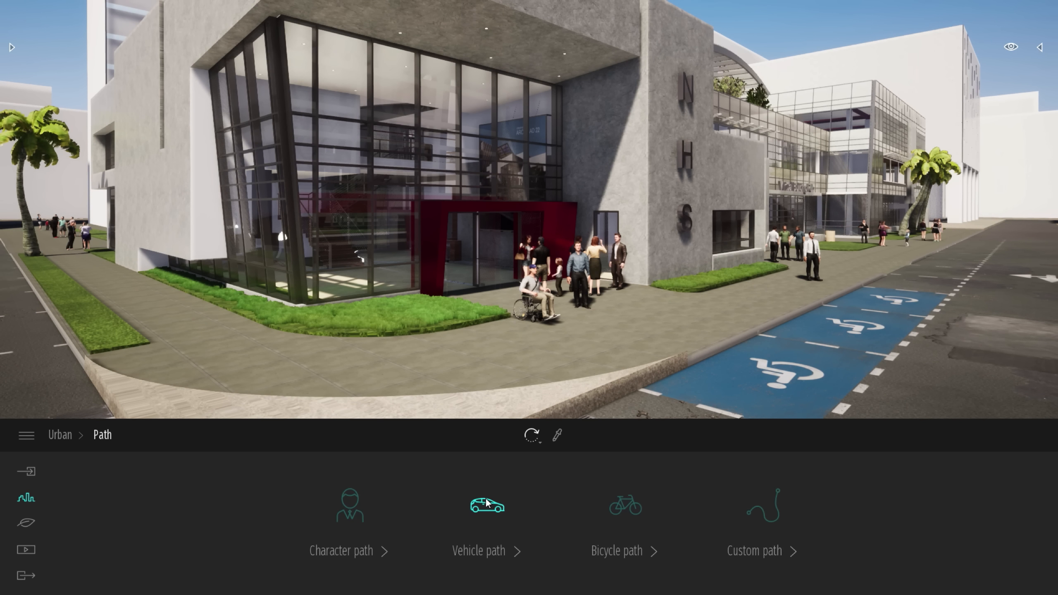
click(357, 517)
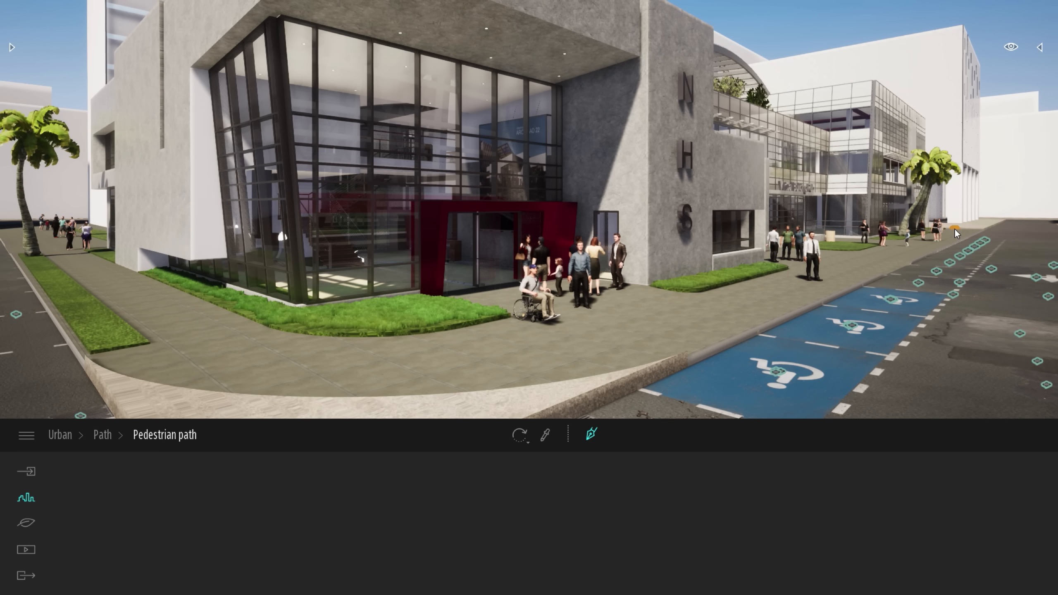
click(878, 269)
click(661, 340)
click(355, 375)
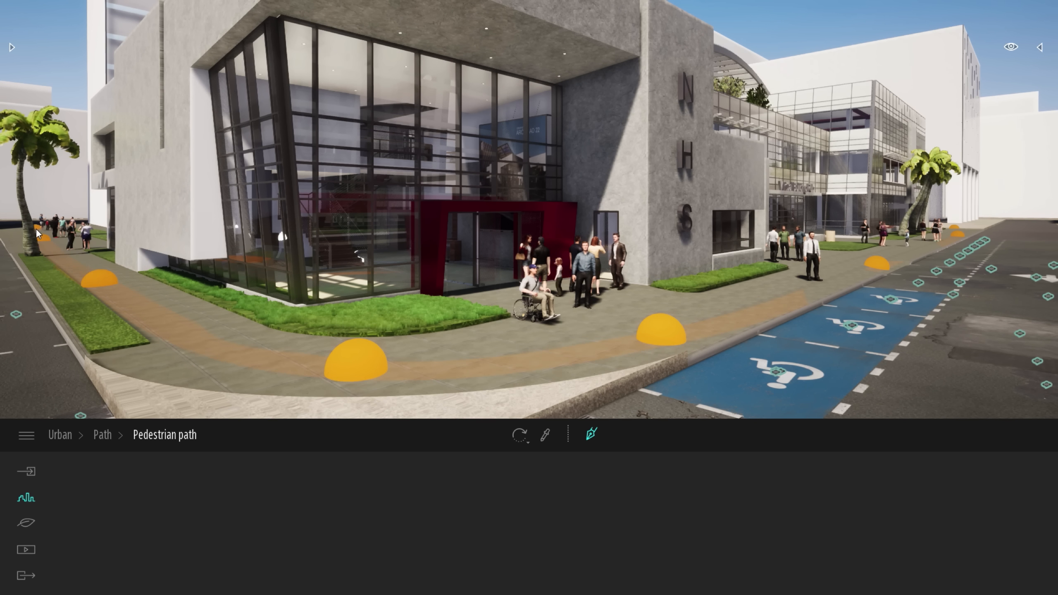
key(Escape)
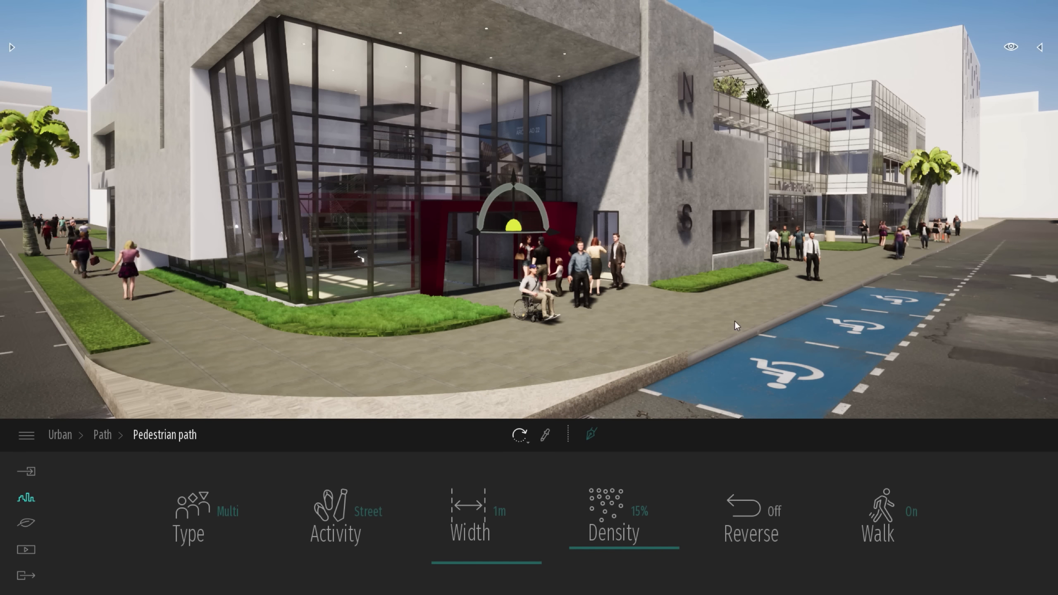
scroll(736, 321, down, 5)
scroll(736, 325, down, 8)
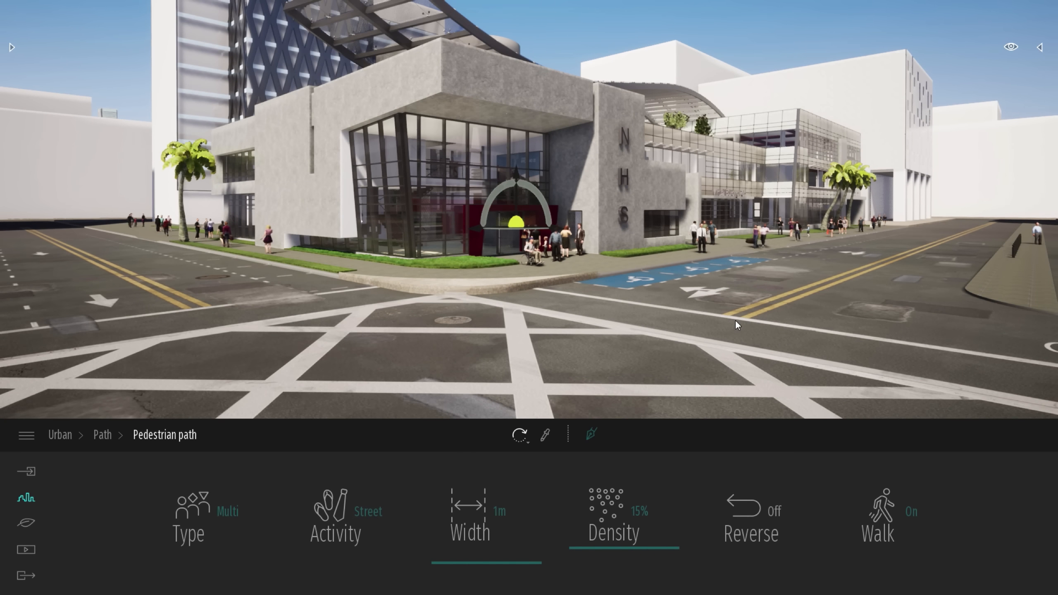
key(Escape)
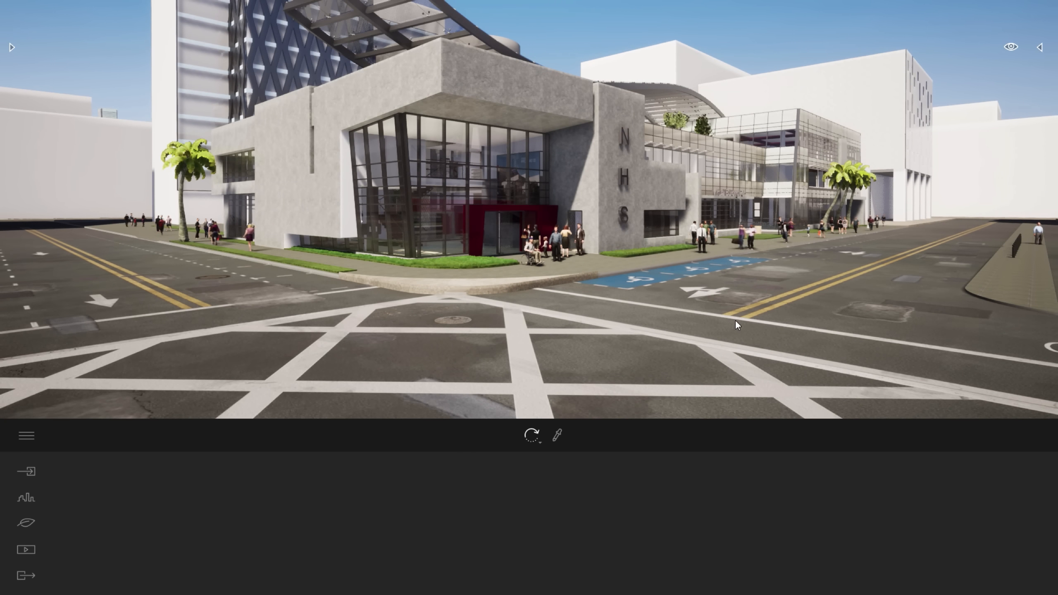
click(735, 319)
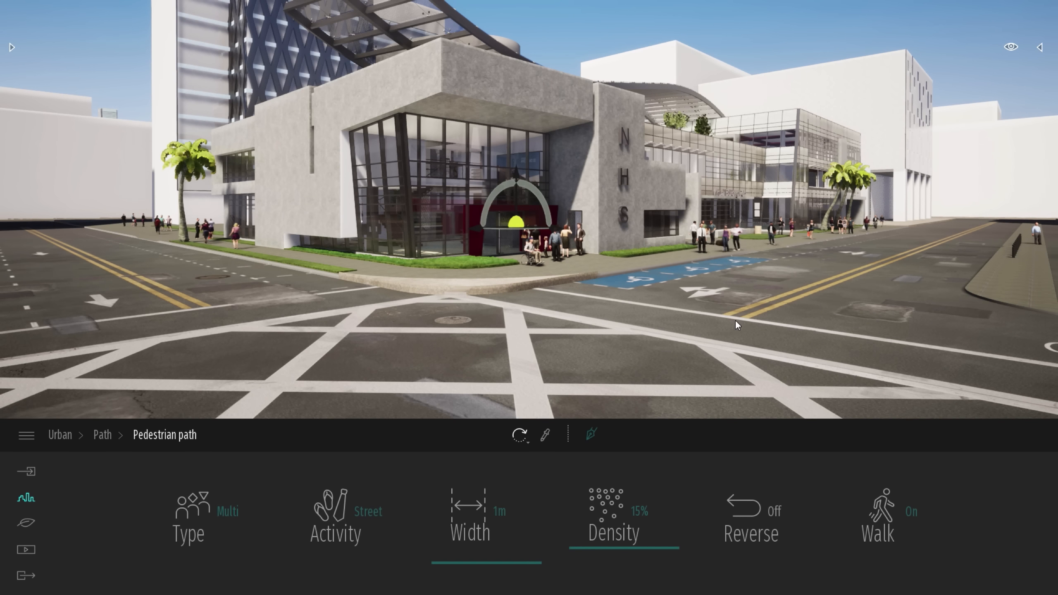
scroll(735, 320, down, 3)
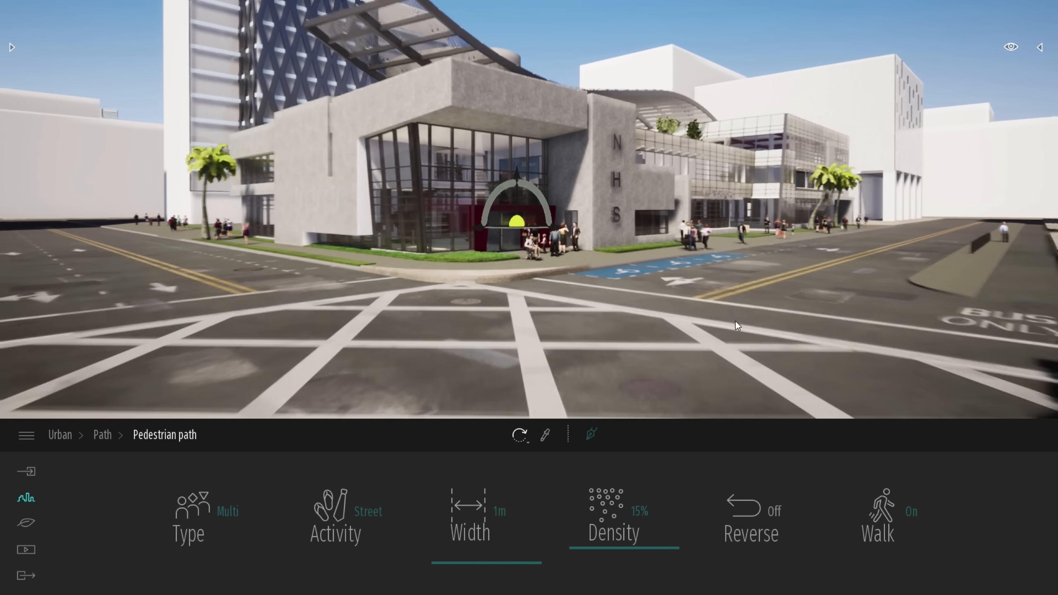
click(158, 136)
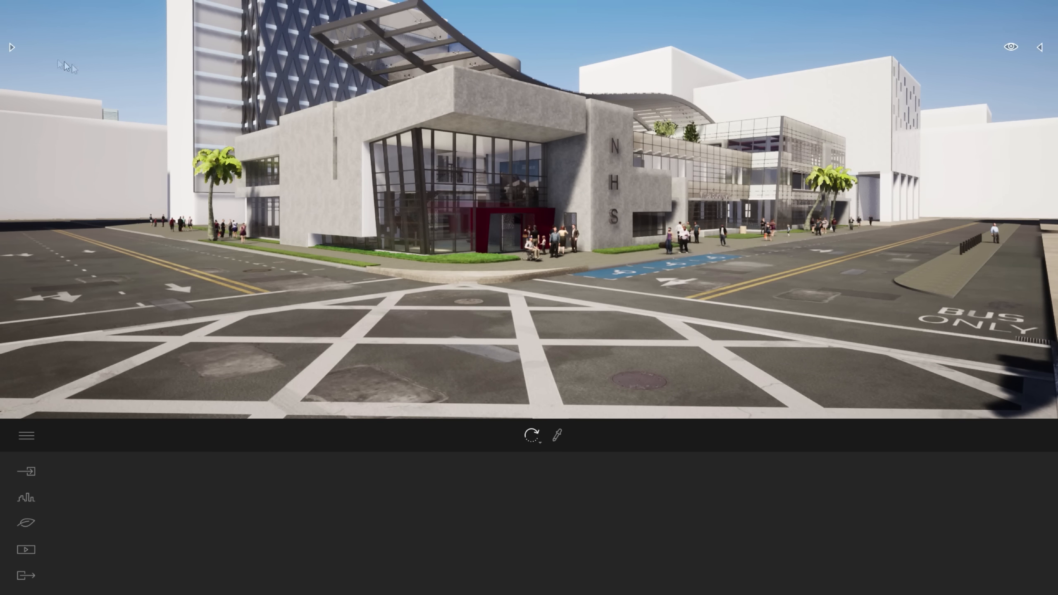
click(12, 47)
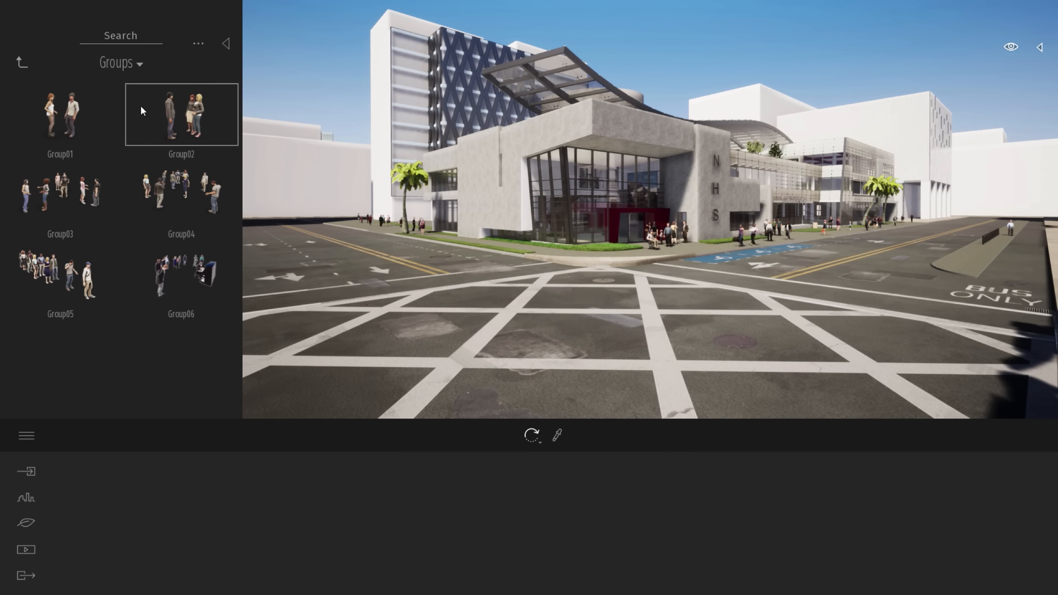
click(21, 63)
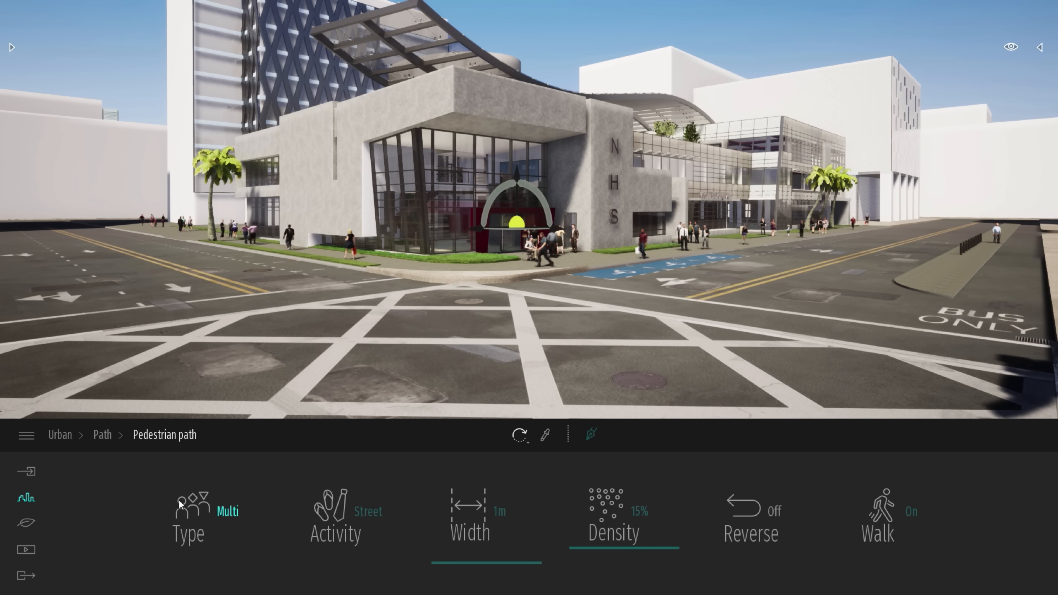
Set the pedestrian path's width to 2 m and its density to 24%
key(w)
mouse_move(471, 333)
right_down()
mouse_move(441, 325)
mouse_move(466, 335)
right_up()
right_drag(633, 254, 644, 286)
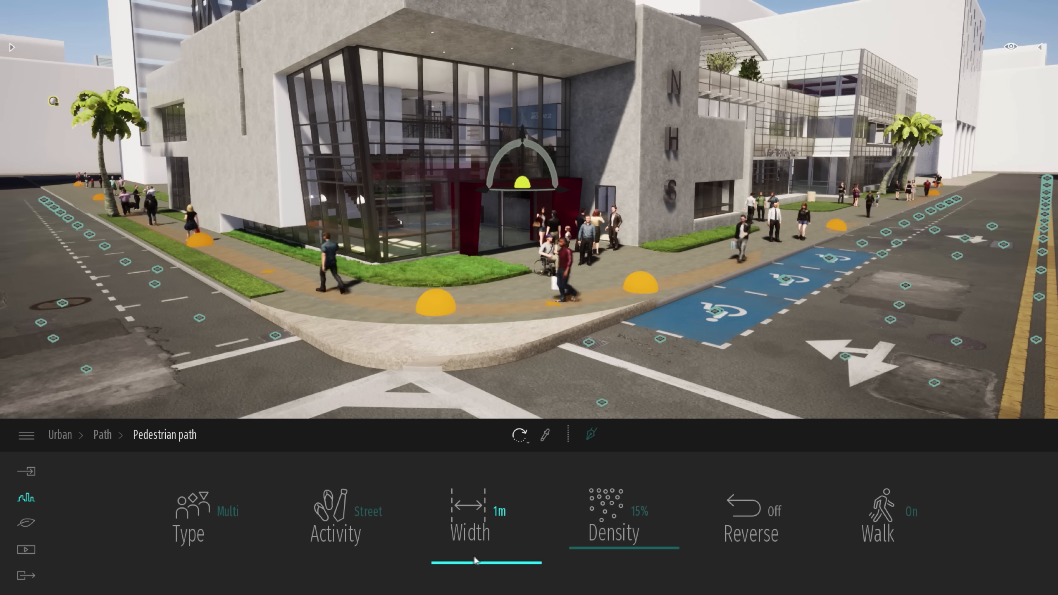
mouse_move(474, 558)
mouse_down()
mouse_move(477, 531)
mouse_move(479, 539)
mouse_up()
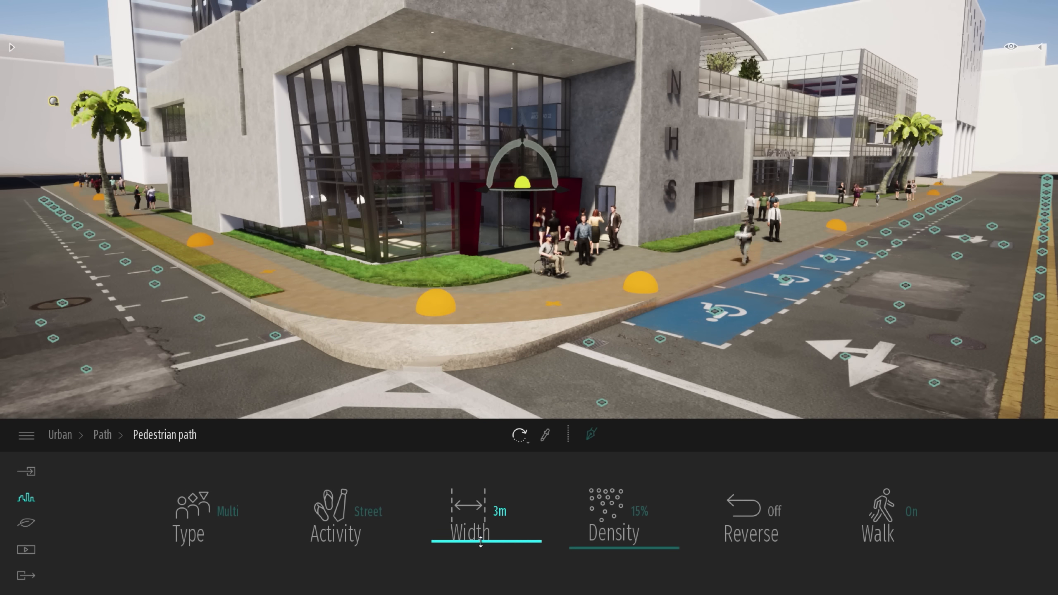
drag(598, 538, 600, 510)
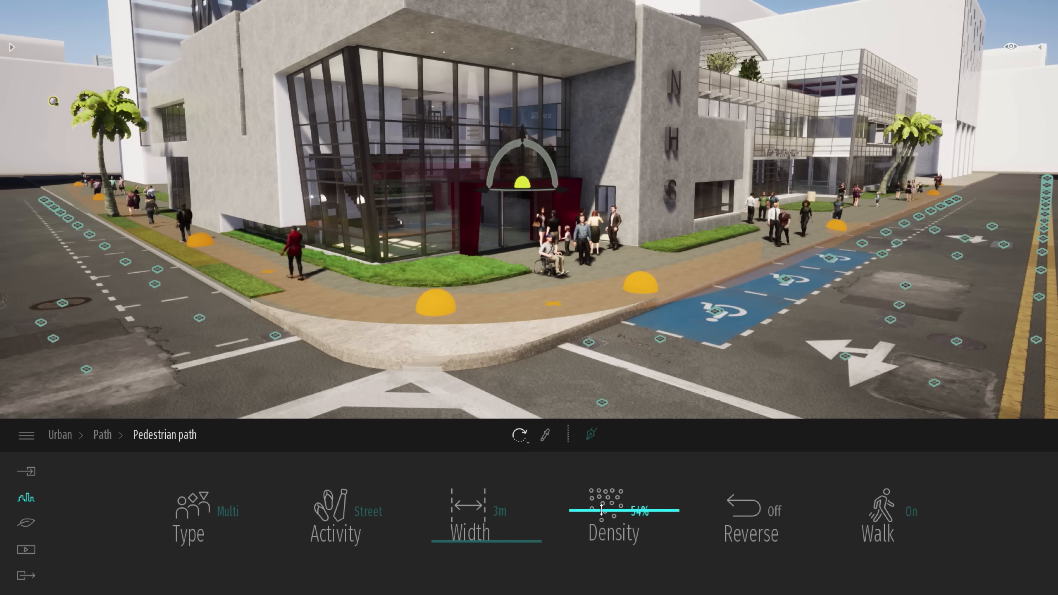
drag(600, 510, 601, 535)
drag(471, 542, 471, 549)
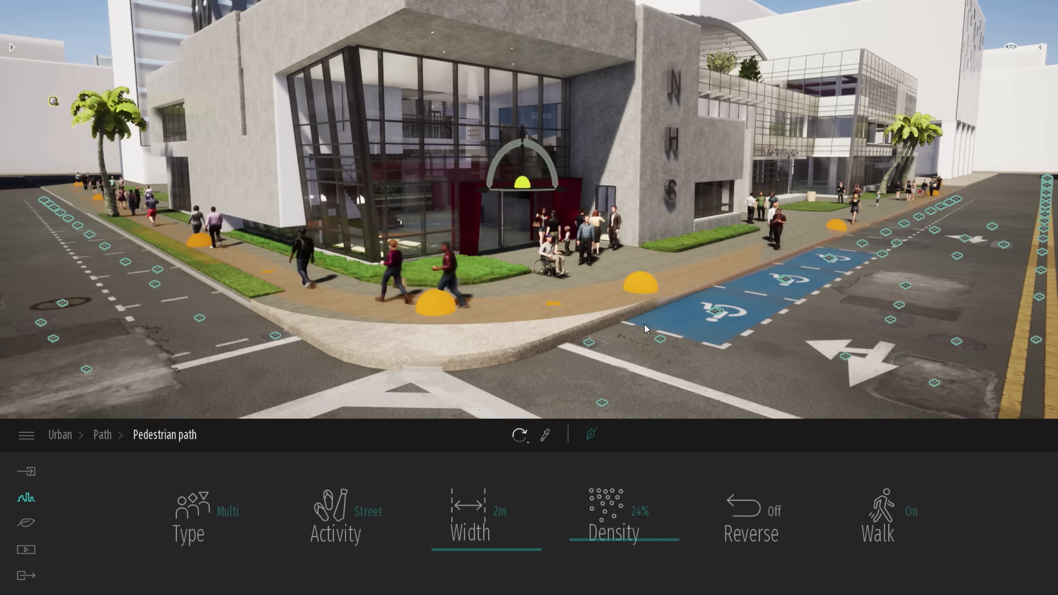
key(Escape)
Make the Populate folder visible in the scenegraph
key(s)
mouse_move(716, 353)
right_down()
mouse_move(699, 304)
mouse_move(717, 357)
right_up()
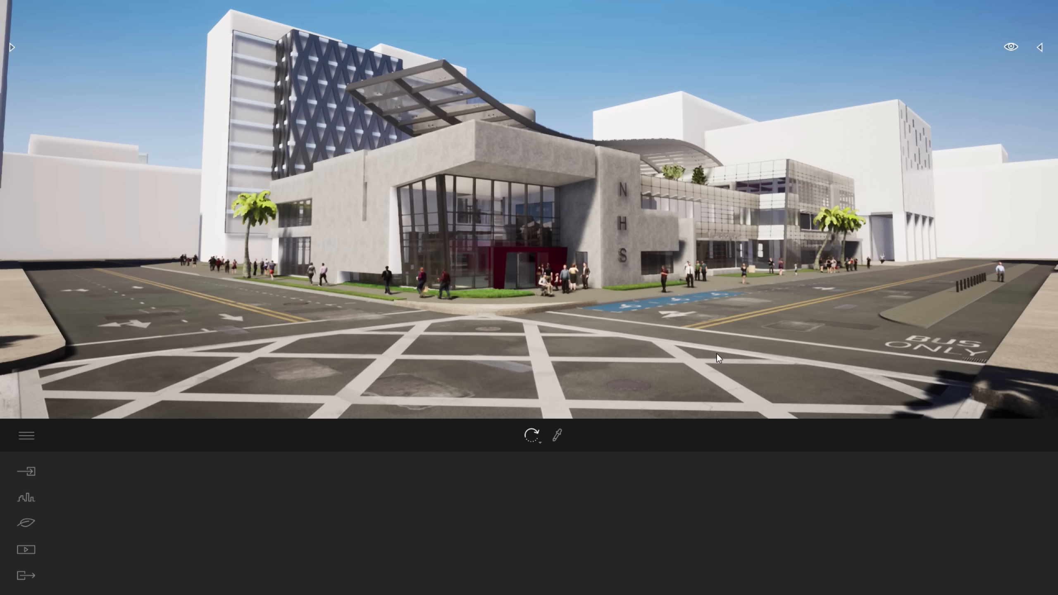
click(1040, 47)
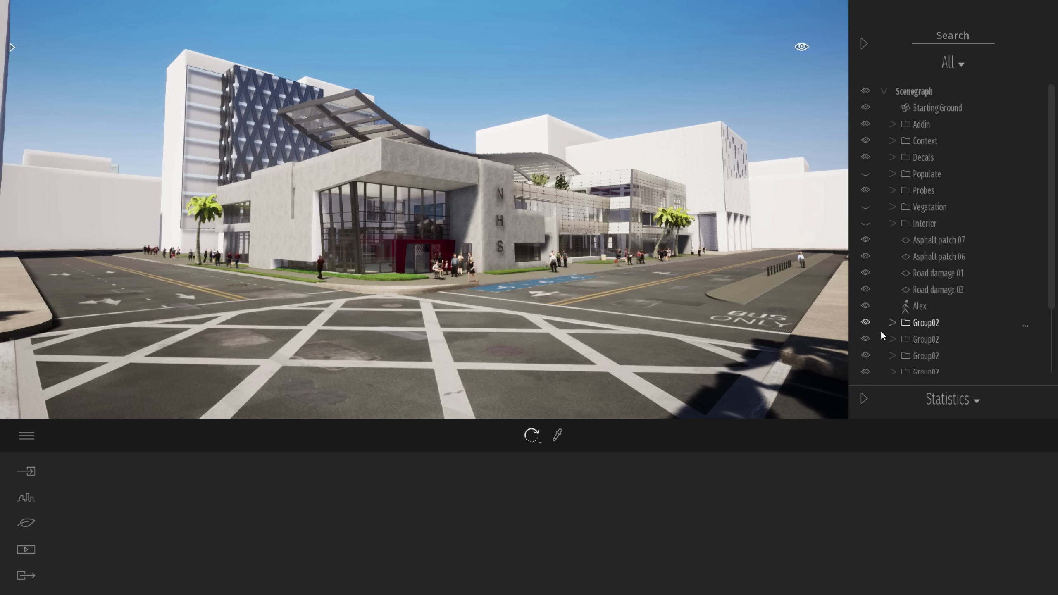
key(s)
right_drag(771, 266, 799, 277)
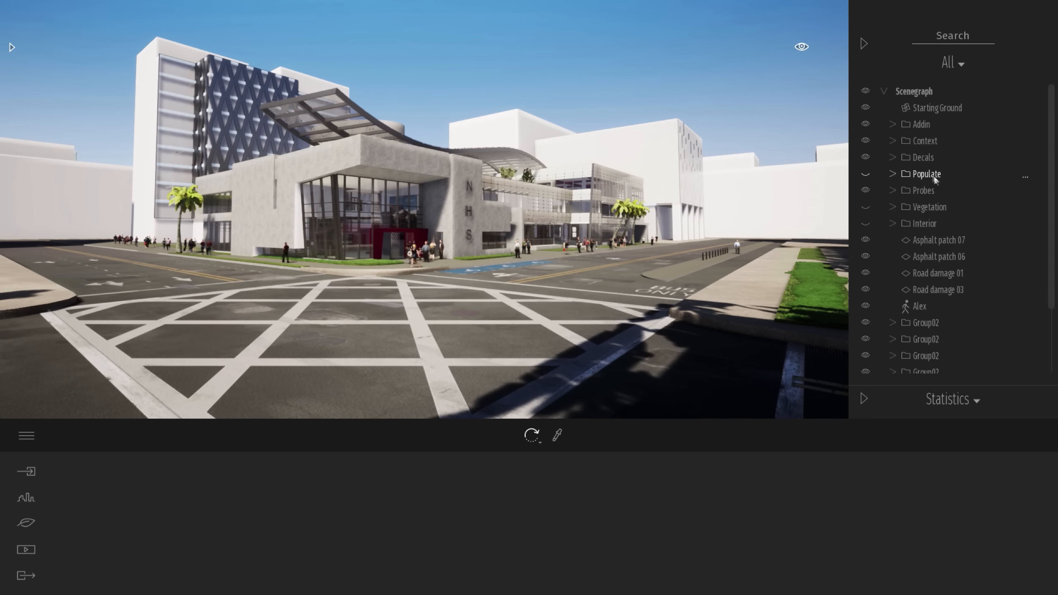
click(865, 174)
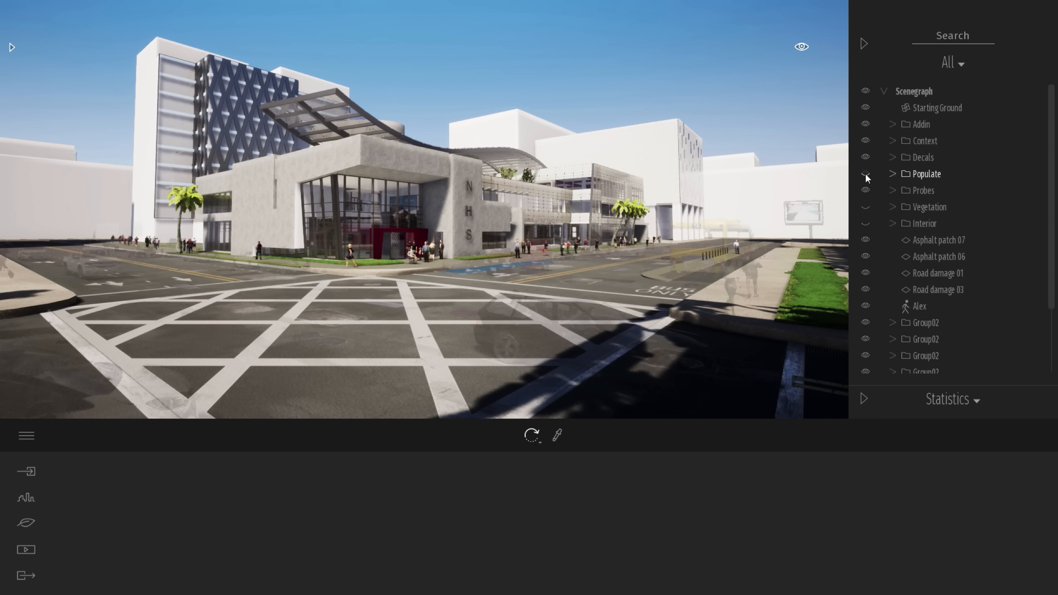
click(862, 43)
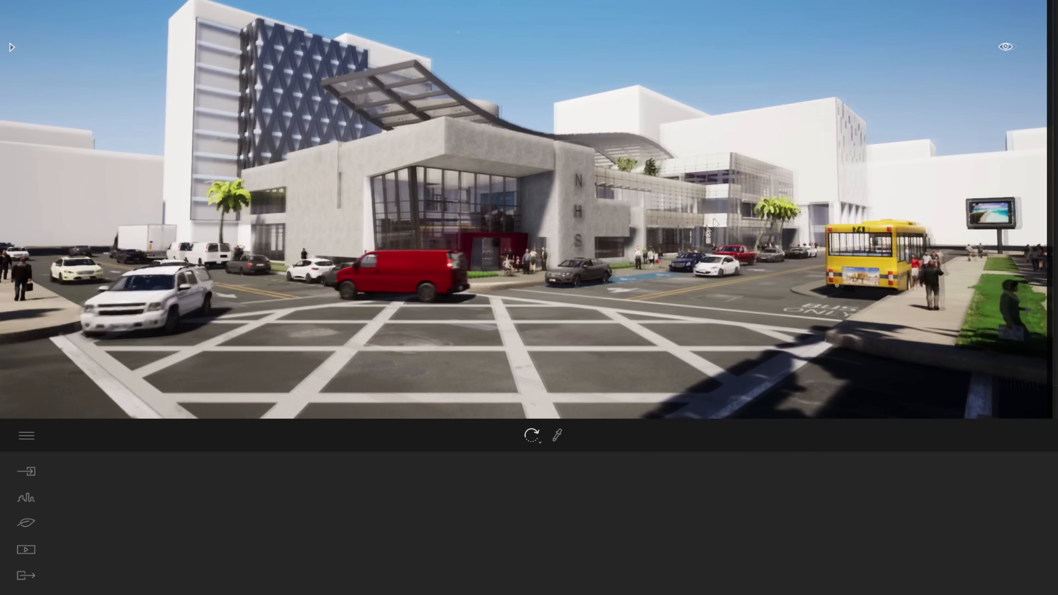
Place a Hook thorn 1 tree from the Trees library on the lawn near the white building wall
key(w)
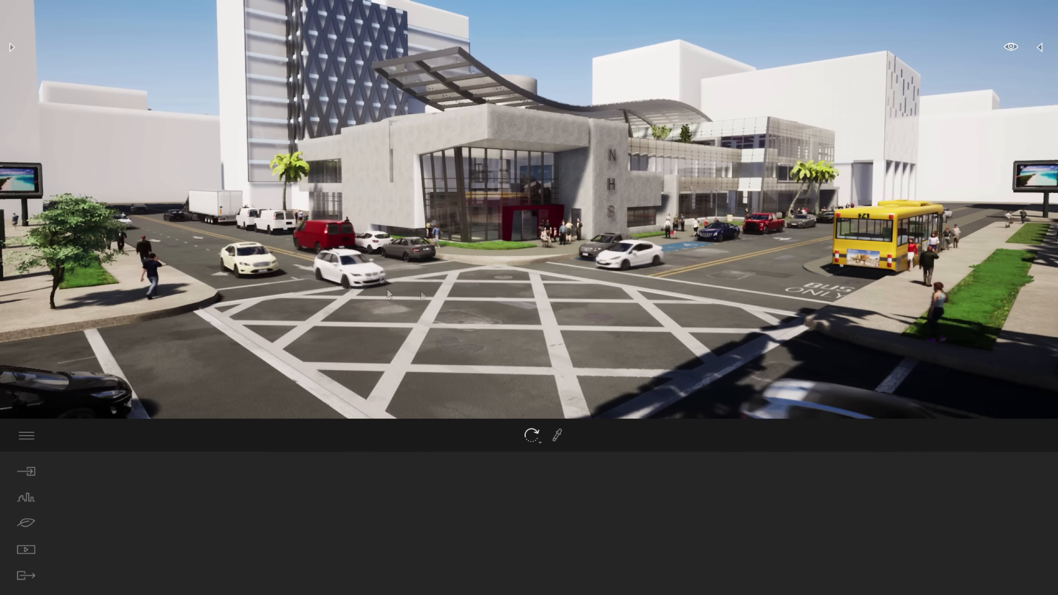
right_drag(574, 283, 370, 306)
key(d)
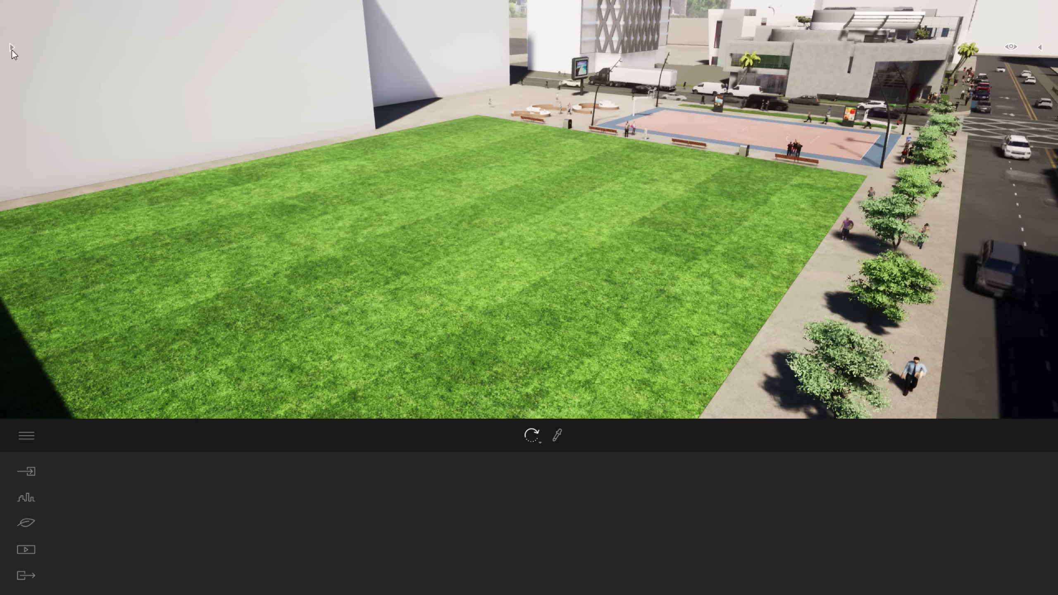
click(11, 48)
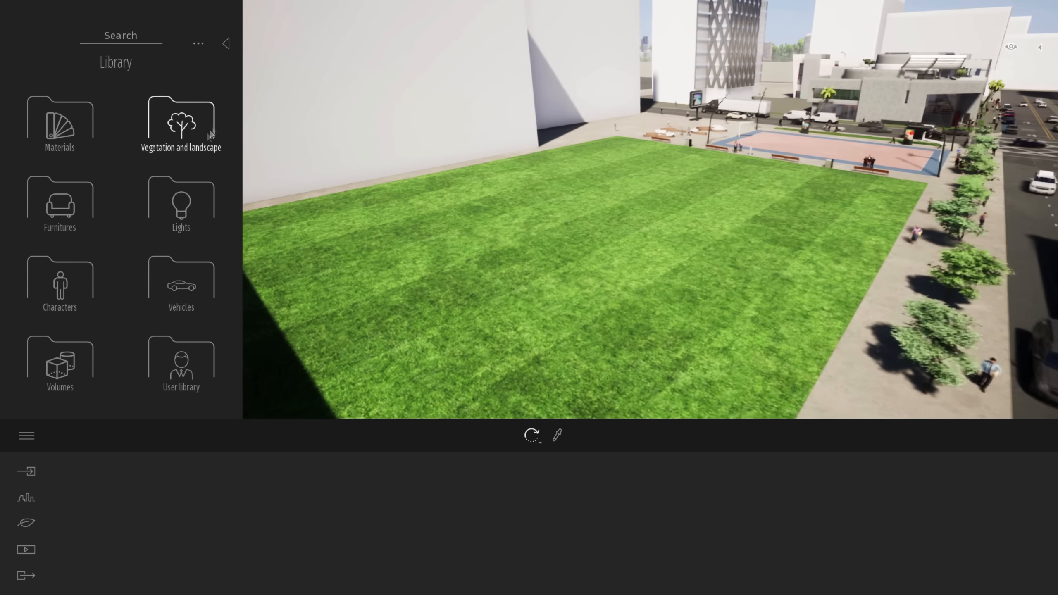
click(164, 109)
click(180, 123)
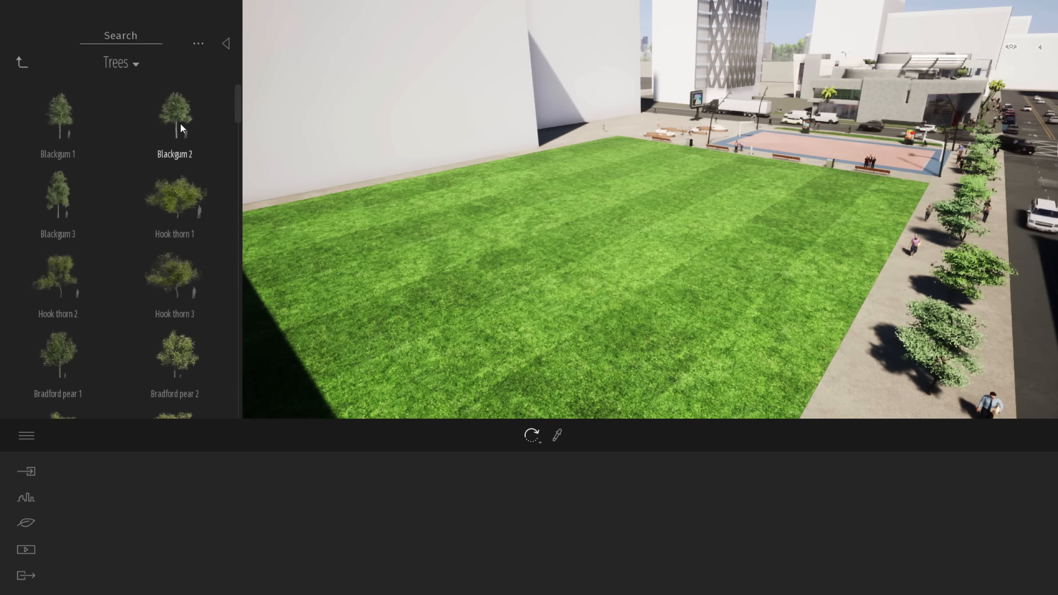
click(326, 227)
Place a Hook thorn 2 tree beside the first tree on the lawn and set its size to 65%
click(61, 283)
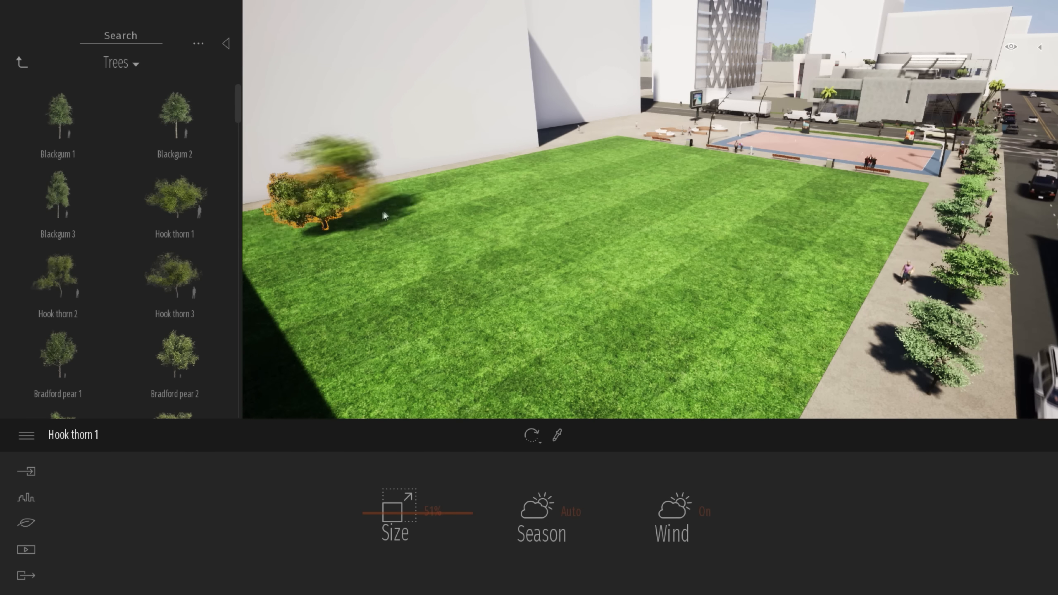
click(414, 212)
drag(405, 227, 519, 228)
drag(389, 508, 392, 498)
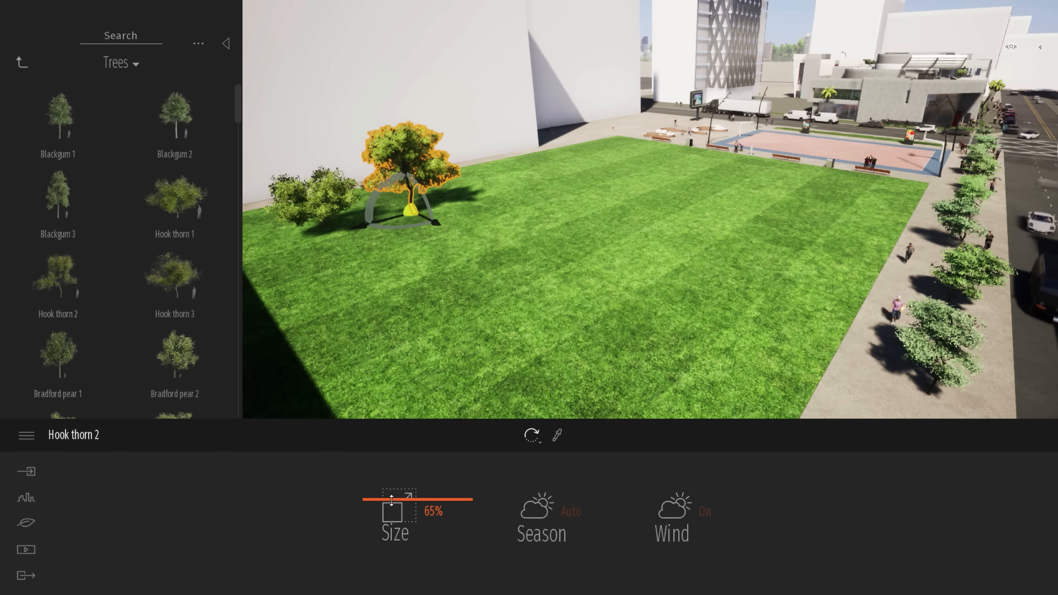
click(418, 320)
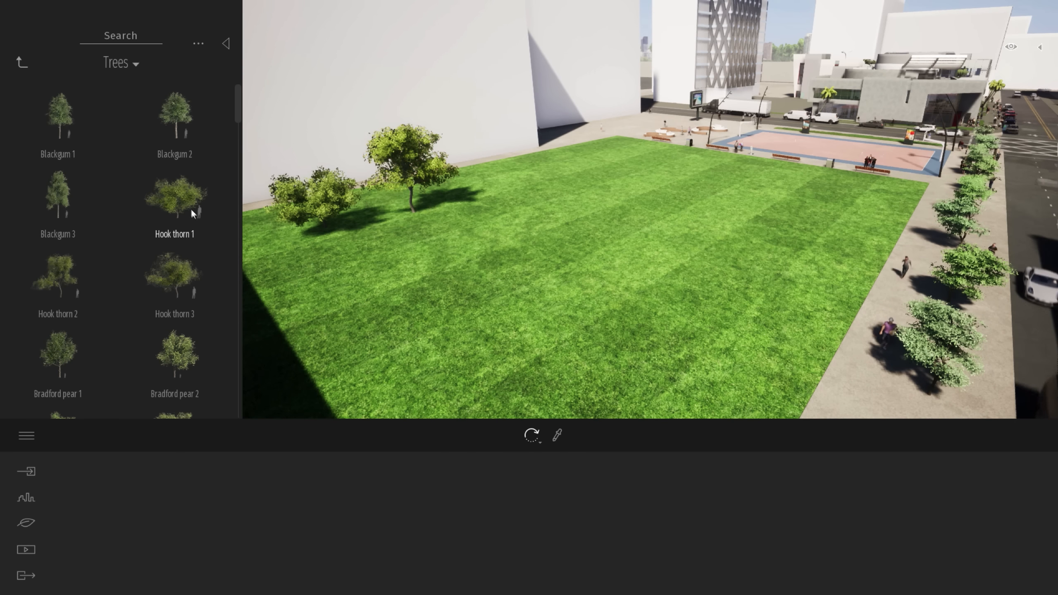
Place another Hook thorn 1 tree on the lawn in front of the first two trees
drag(190, 209, 313, 287)
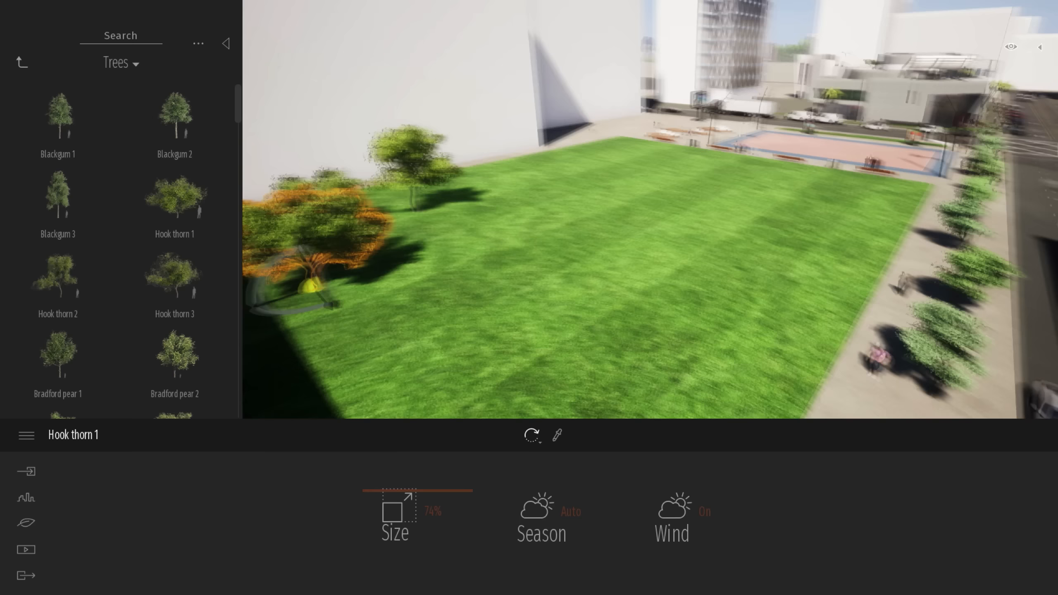
click(452, 275)
right_drag(451, 275, 488, 290)
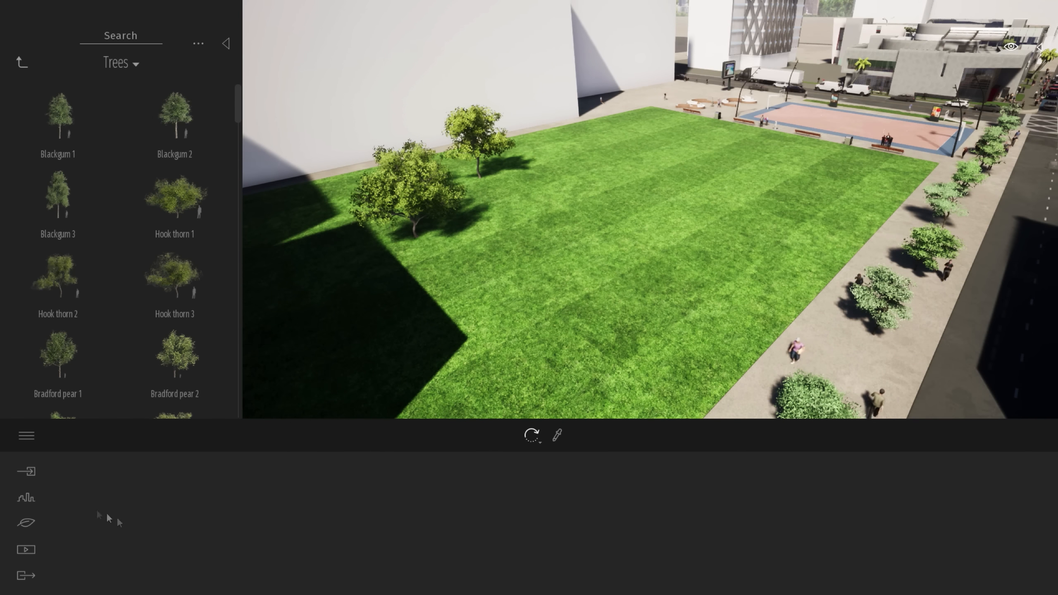
Add the Blackgum 3 tree to the vegetation painting palette
click(25, 525)
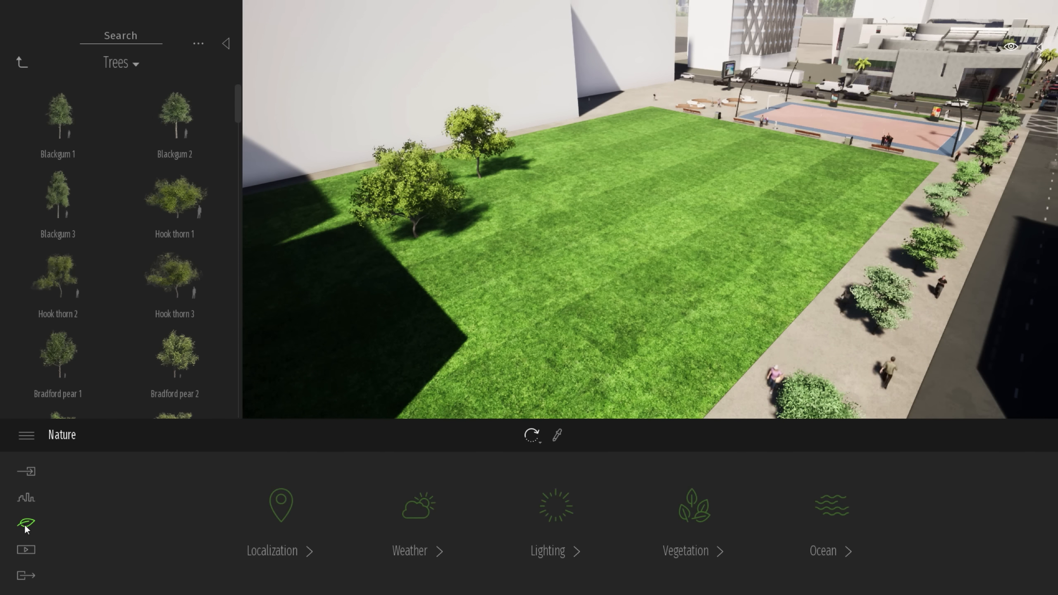
click(724, 528)
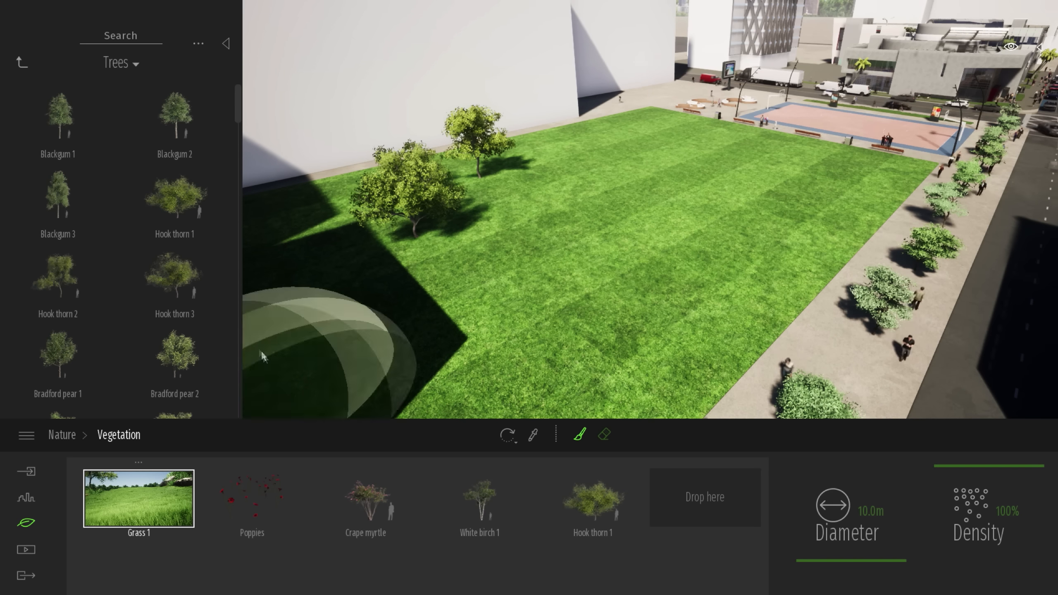
drag(58, 196, 292, 554)
Paint White birch 1 and Hook thorn 1 trees across the lawn with a 10.0 m brush at 100% density
click(474, 489)
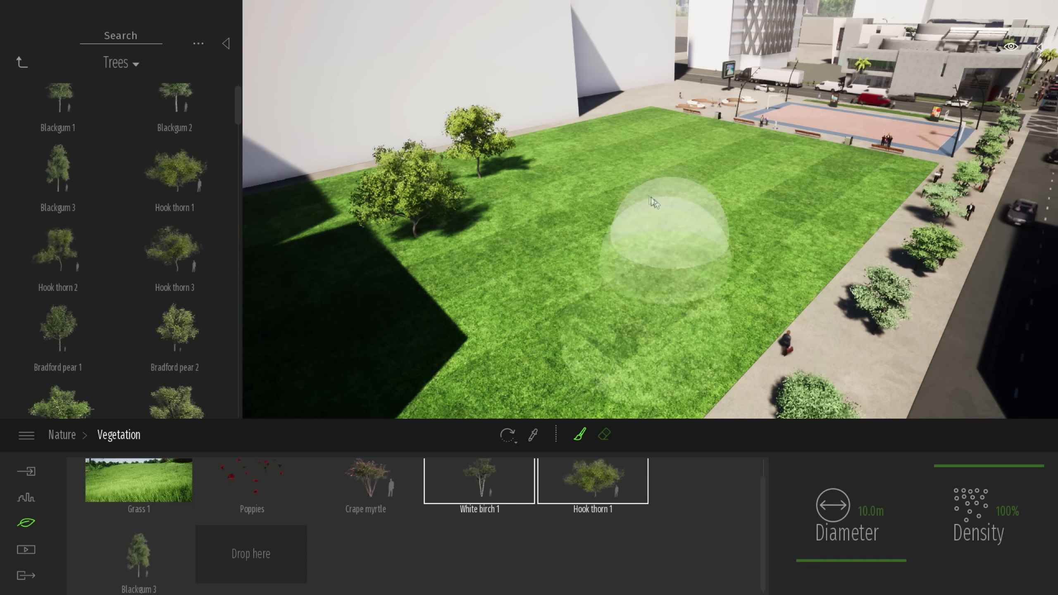
mouse_move(653, 141)
mouse_down()
mouse_move(583, 172)
mouse_move(756, 192)
mouse_move(589, 317)
mouse_up()
right_drag(637, 290, 619, 294)
mouse_move(507, 166)
mouse_down()
mouse_move(485, 354)
mouse_move(664, 177)
mouse_up()
right_drag(753, 190, 787, 193)
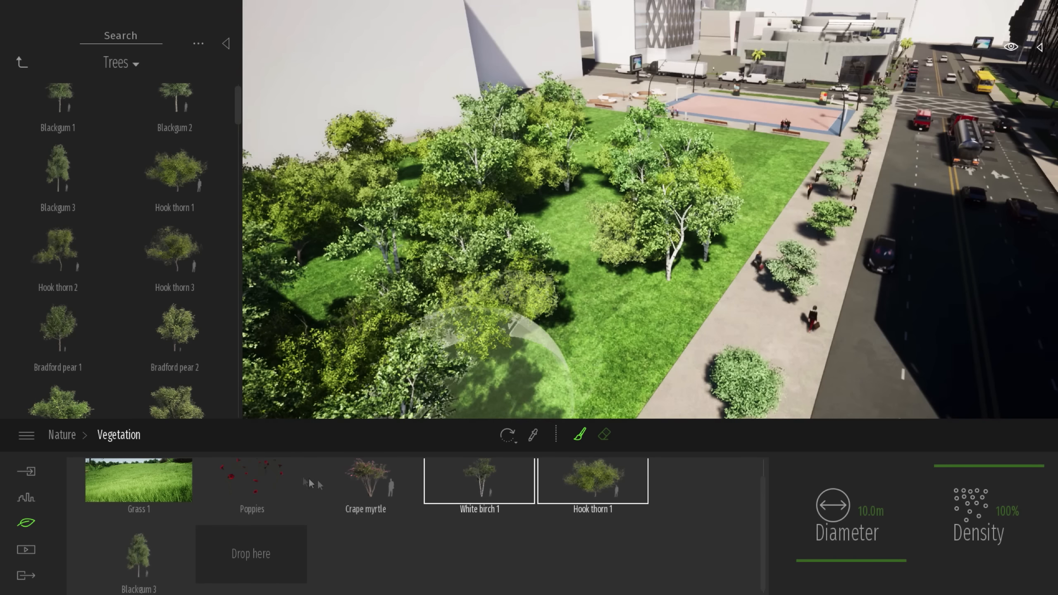
Paint Grass 1 over the lawn between the trees with the 10.0 m brush and view it at ground level
click(146, 481)
mouse_move(557, 227)
mouse_down()
mouse_move(637, 150)
mouse_move(543, 198)
mouse_move(610, 261)
mouse_move(769, 173)
mouse_up()
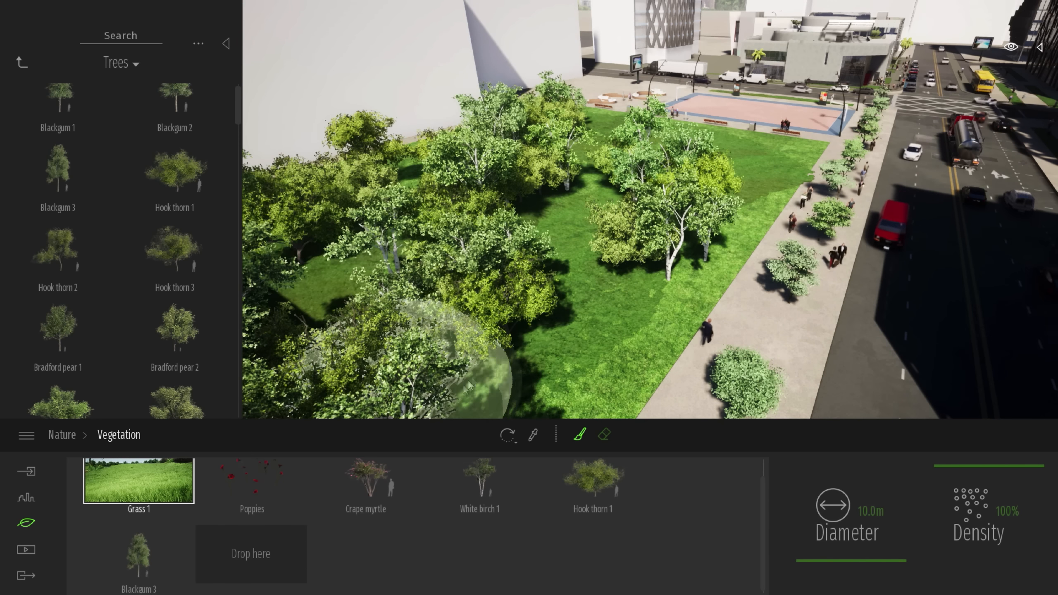
key(Escape)
right_drag(598, 259, 541, 259)
key(w)
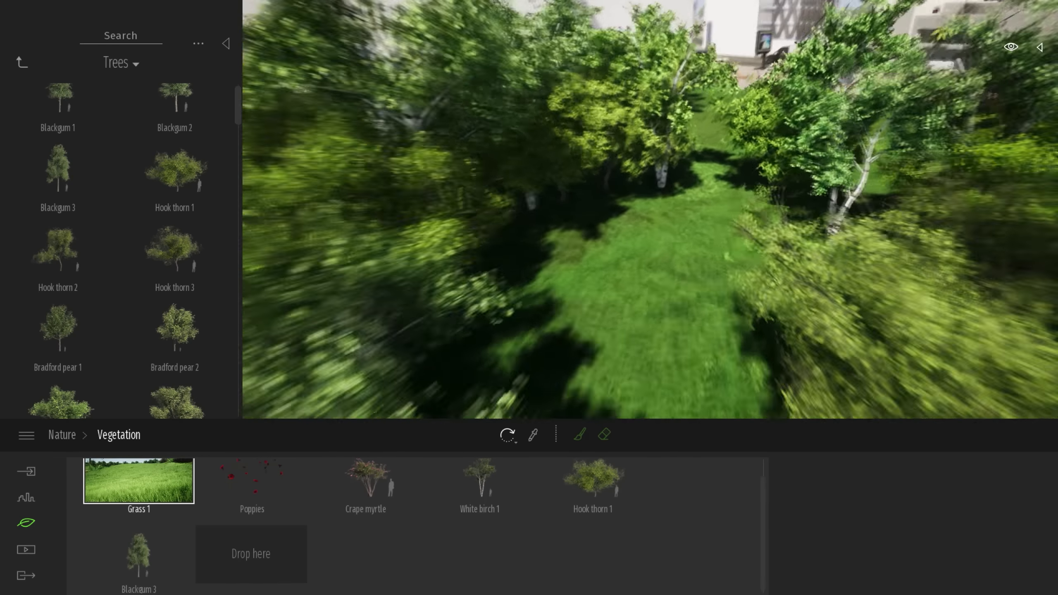
key(w)
right_drag(541, 259, 579, 169)
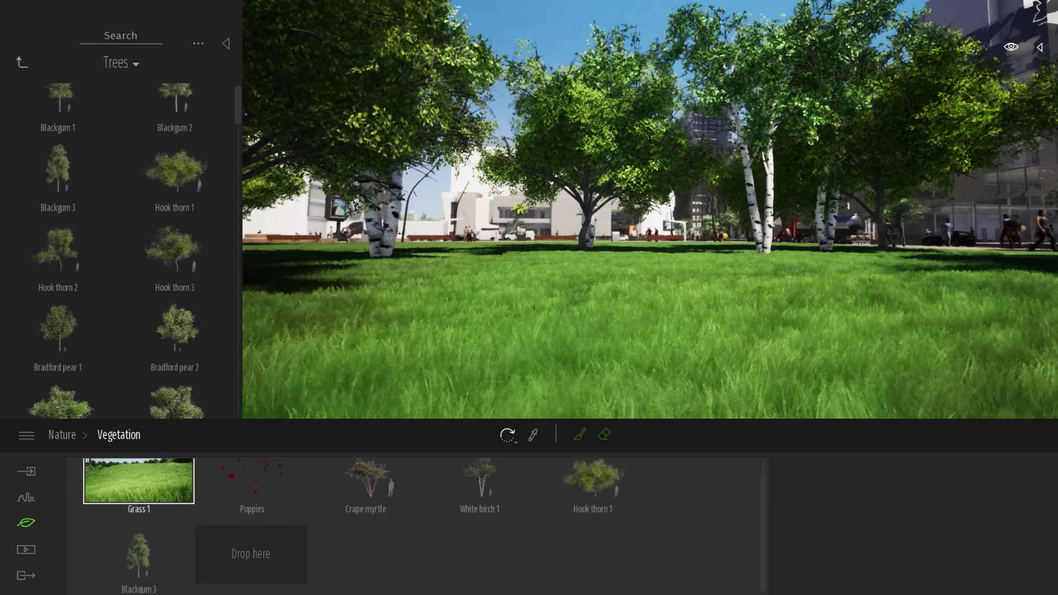
Scatter Poppies over the grass with a 10.0 m brush at 1% density
click(261, 489)
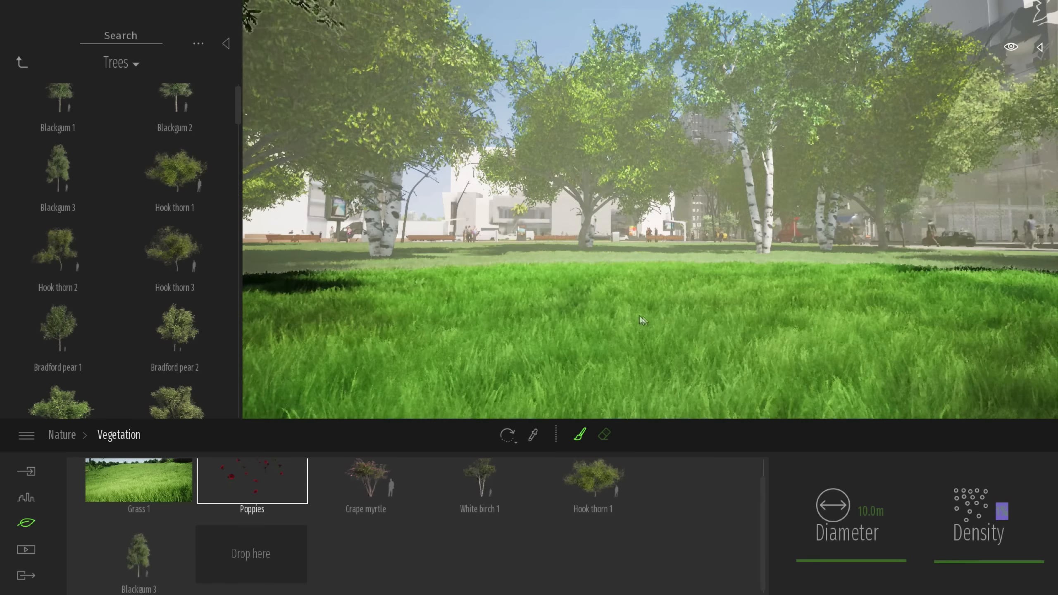
click(640, 320)
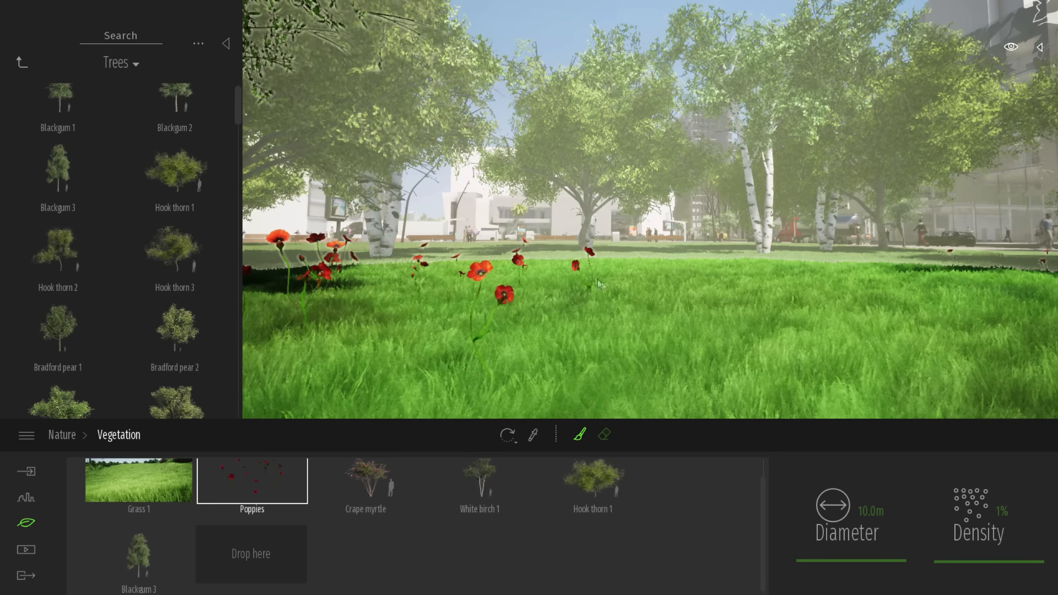
key(e)
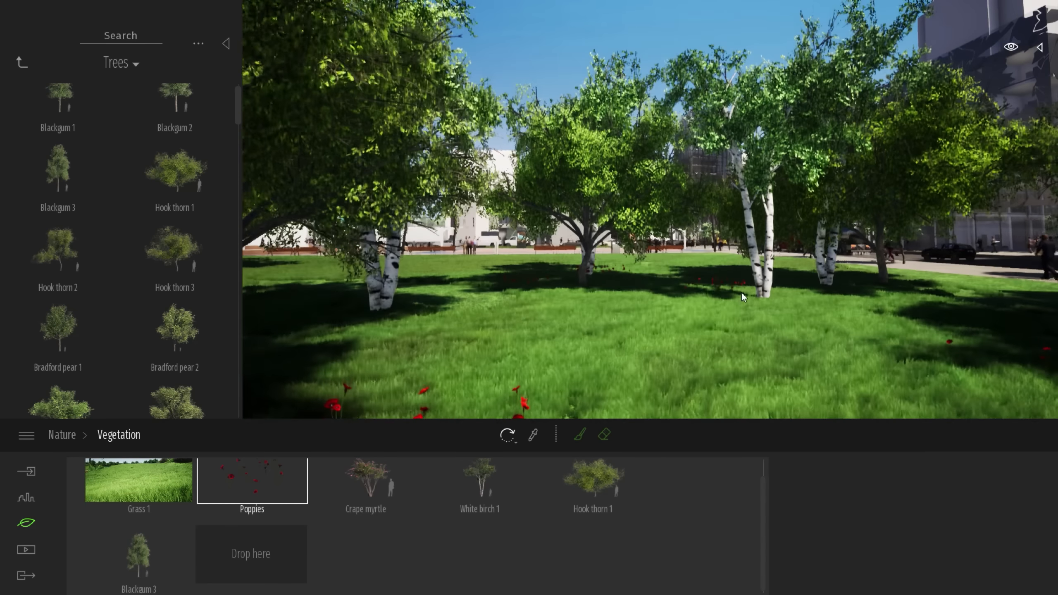
key(w)
mouse_move(709, 281)
right_down()
mouse_move(748, 287)
mouse_move(719, 287)
mouse_move(732, 282)
right_up()
key(w)
key(w)
Make the Vegetation folder visible in the scenegraph
click(1040, 48)
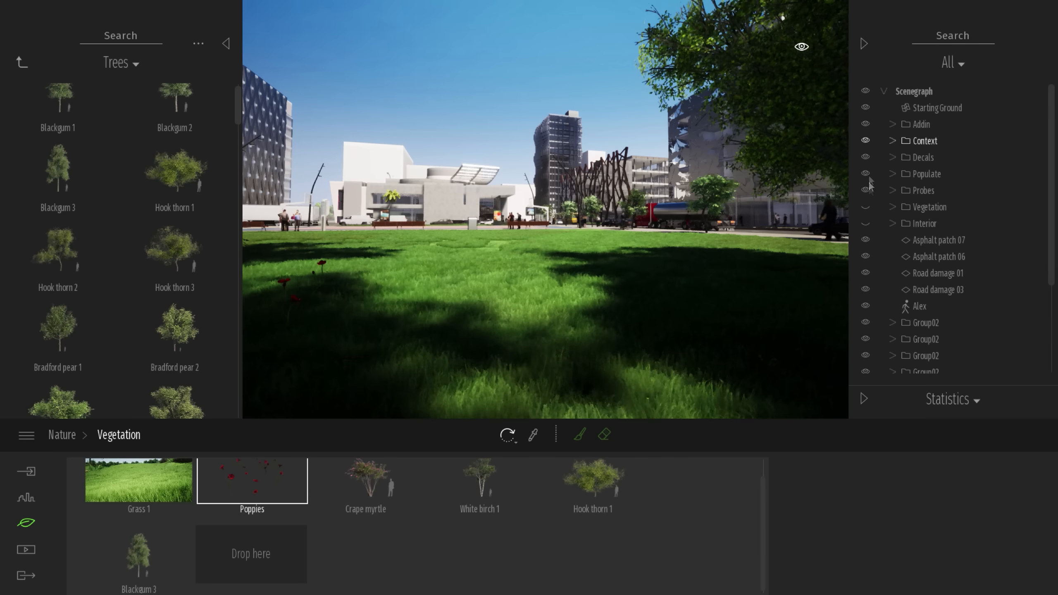
click(865, 207)
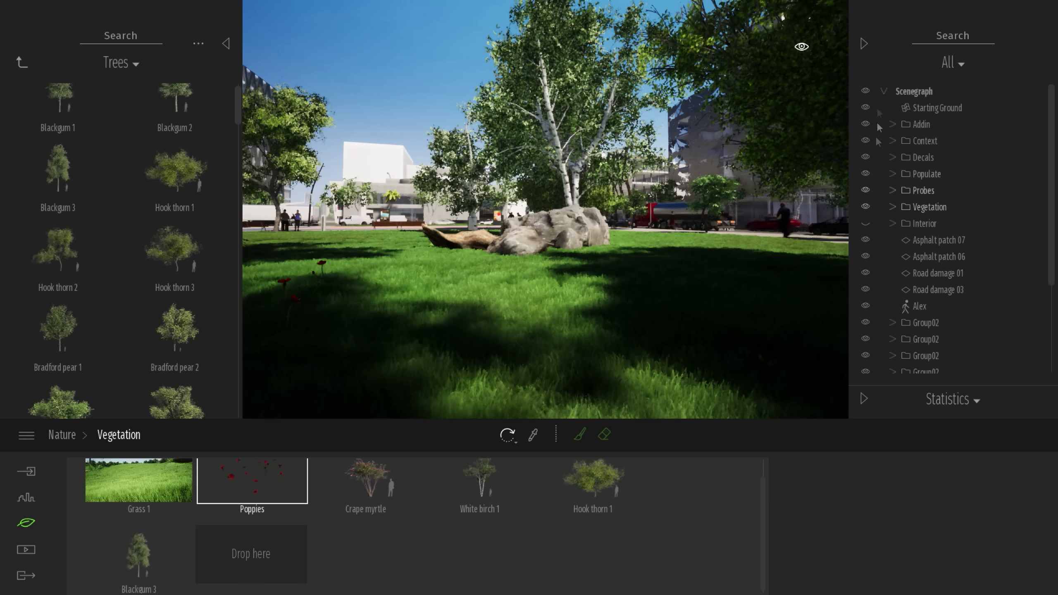
click(864, 44)
Move through the park to the street corner, hide the asset library and examine the NHS building from across the intersection
key(w)
right_drag(667, 233, 578, 233)
key(w)
key(w)
key(w)
key(d)
right_drag(744, 197, 717, 199)
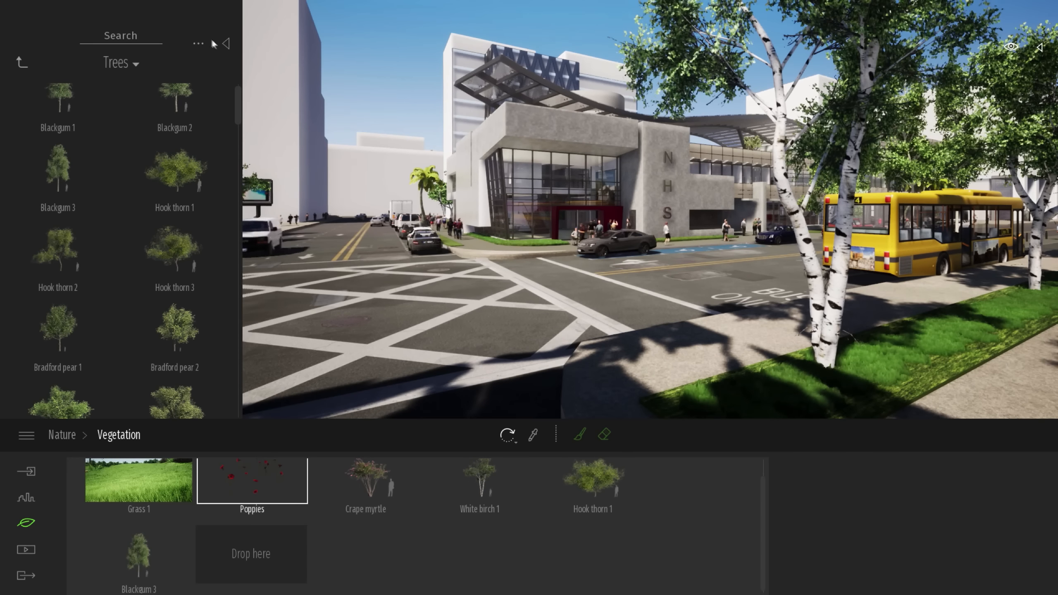
click(228, 44)
right_drag(559, 208, 520, 208)
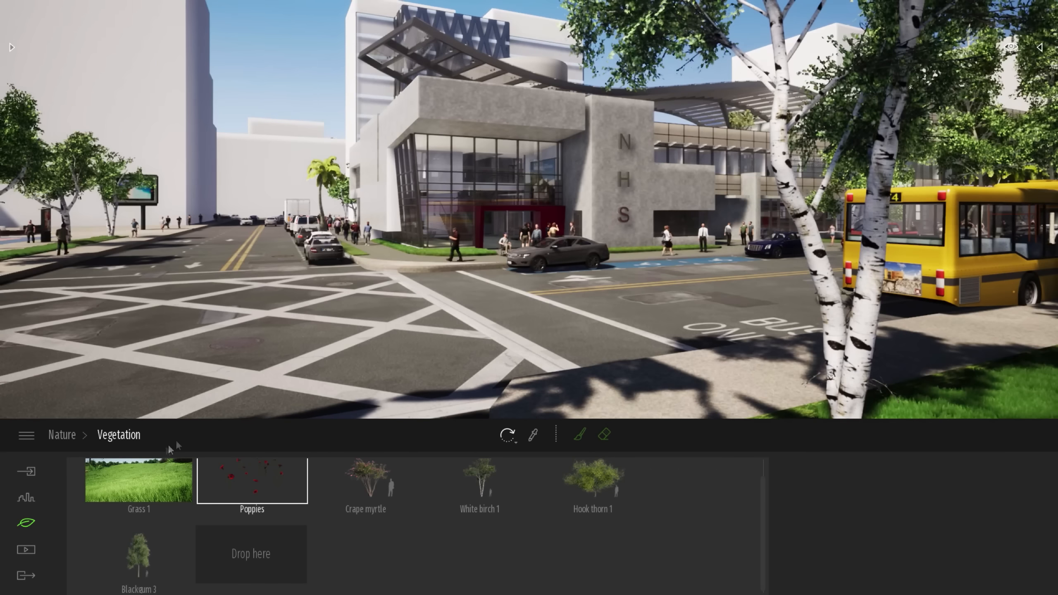
Move the weather from rain to between the sun-with-showers and clear-sun stages, keeping the season at summer
click(62, 436)
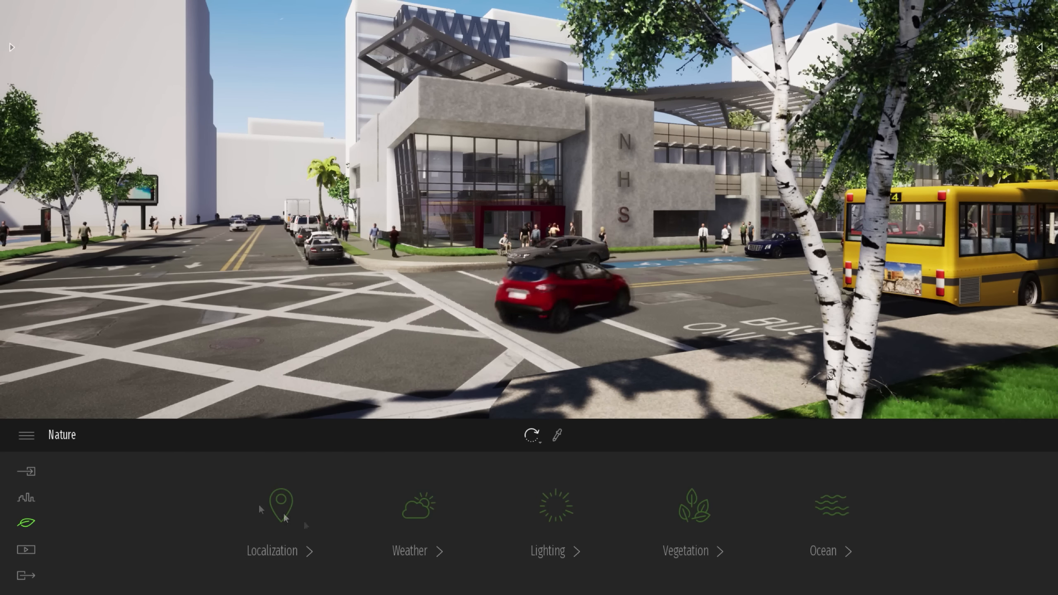
click(410, 510)
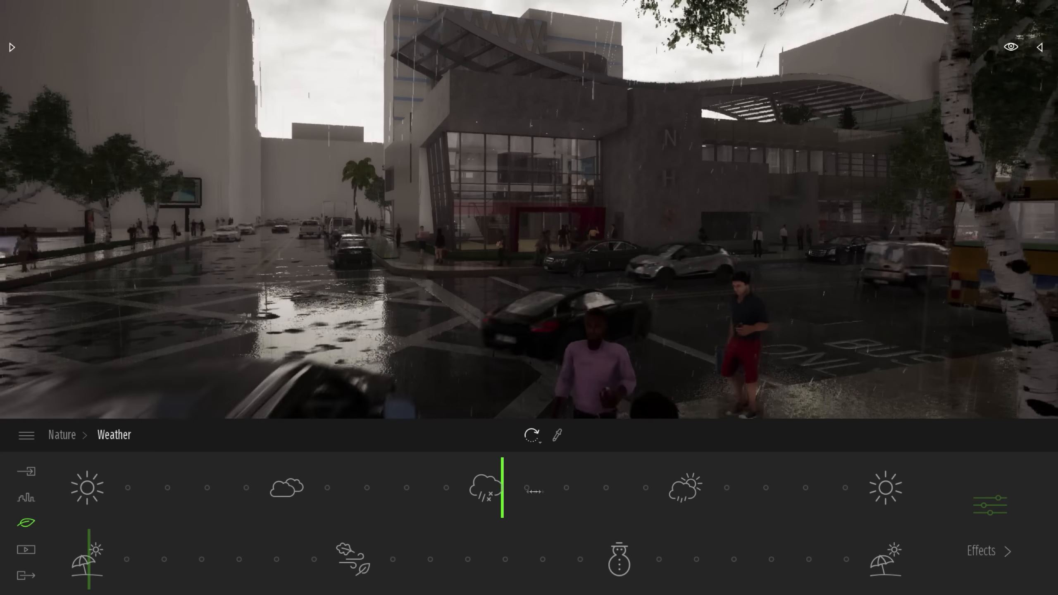
drag(535, 492, 754, 491)
right_drag(537, 313, 544, 266)
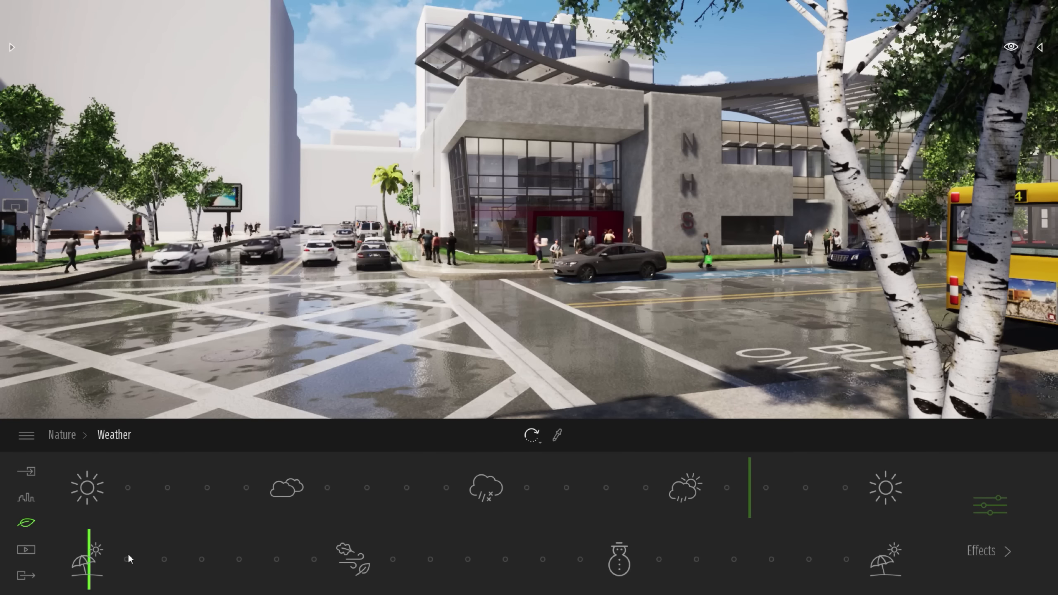
key(s)
right_drag(530, 309, 629, 303)
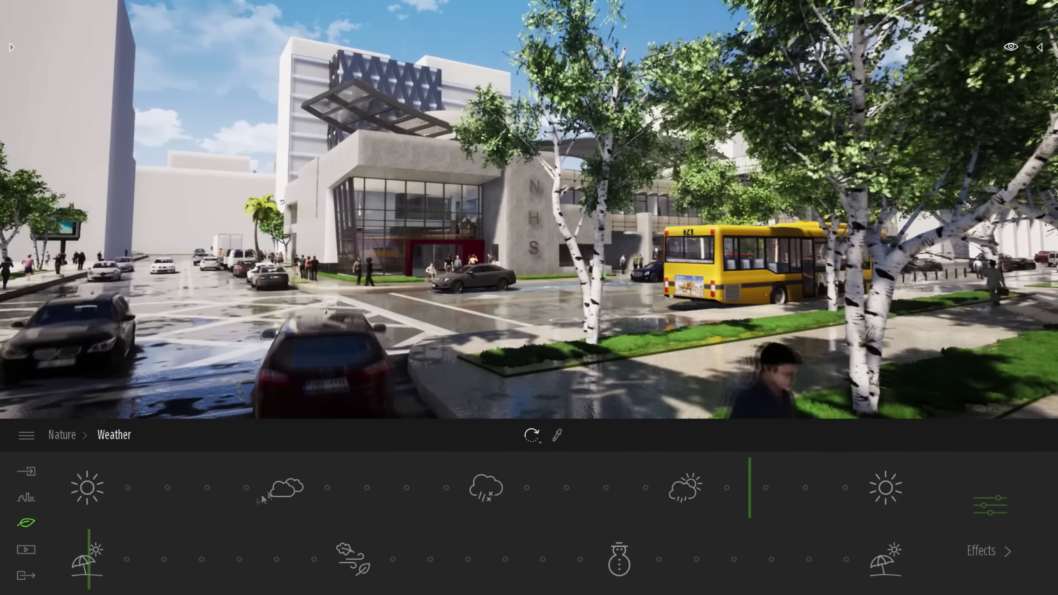
Try the autumn season, then winter with the weather at full precipitation
drag(91, 557, 122, 561)
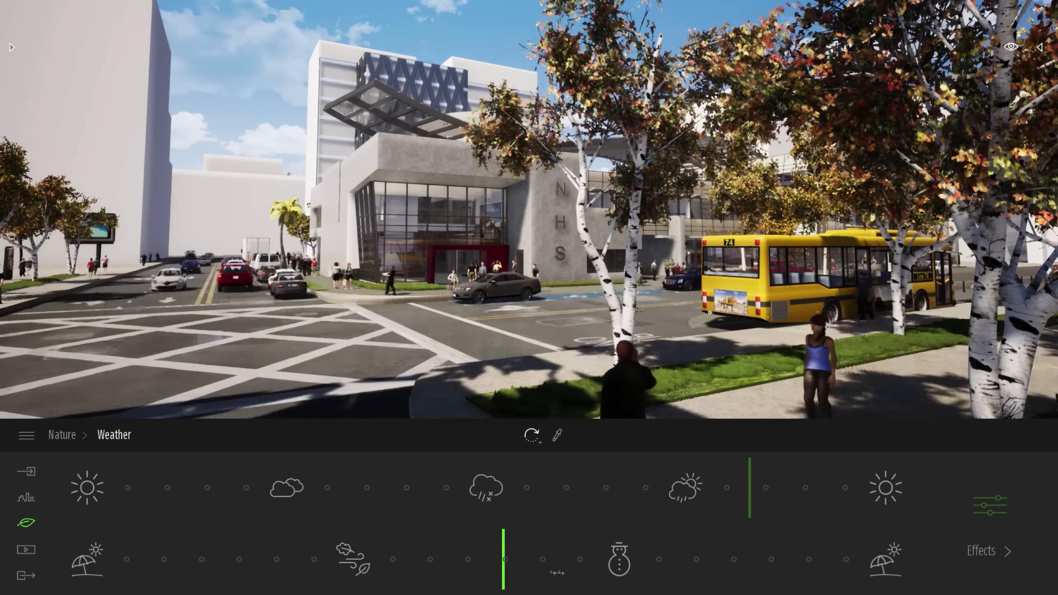
drag(557, 573, 620, 575)
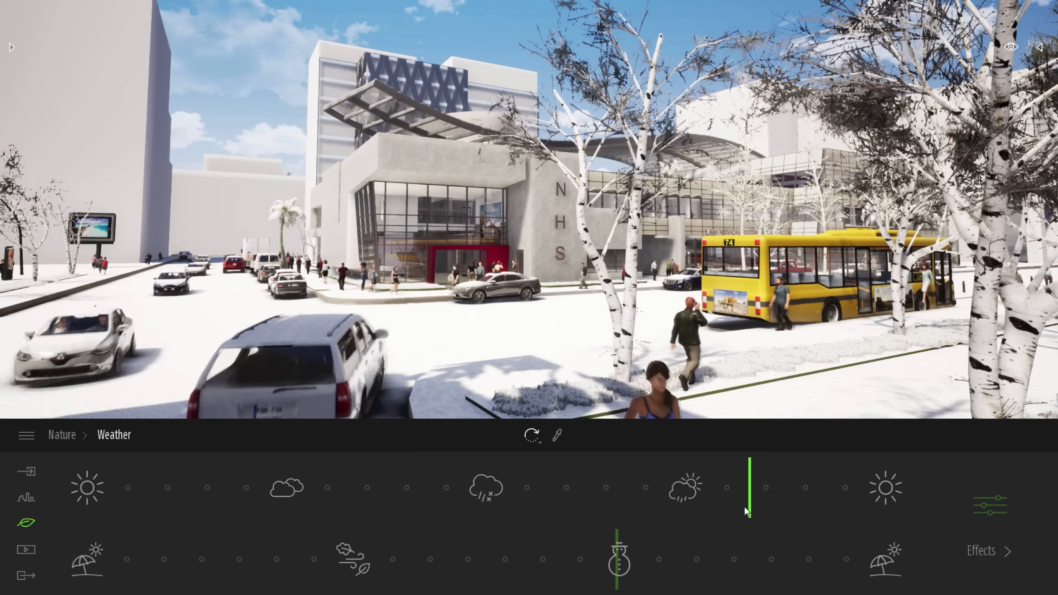
drag(751, 502, 492, 499)
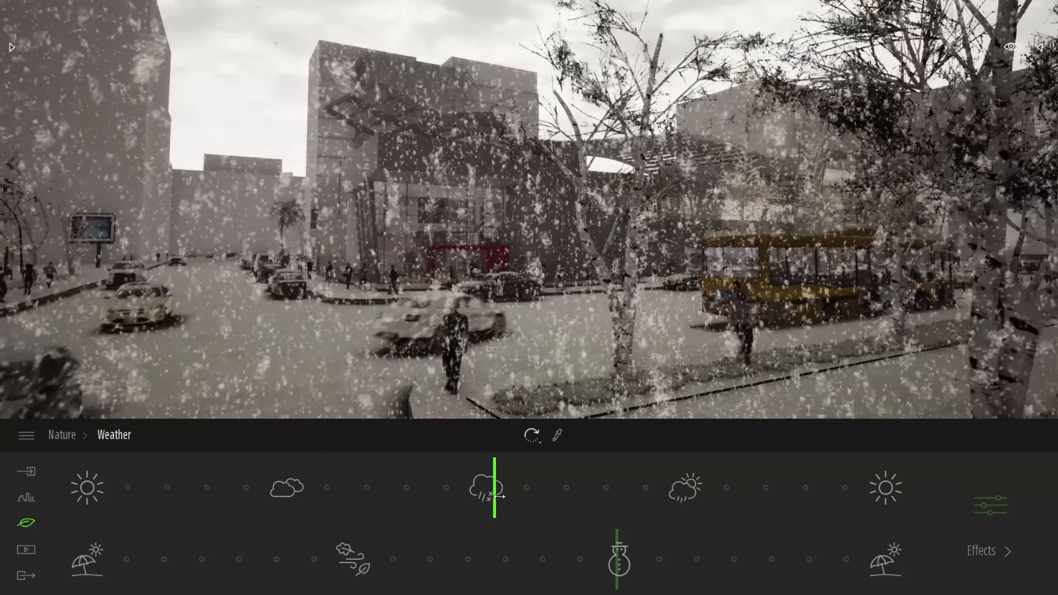
Set the season to autumn and the weather to clear sun
drag(616, 565, 353, 557)
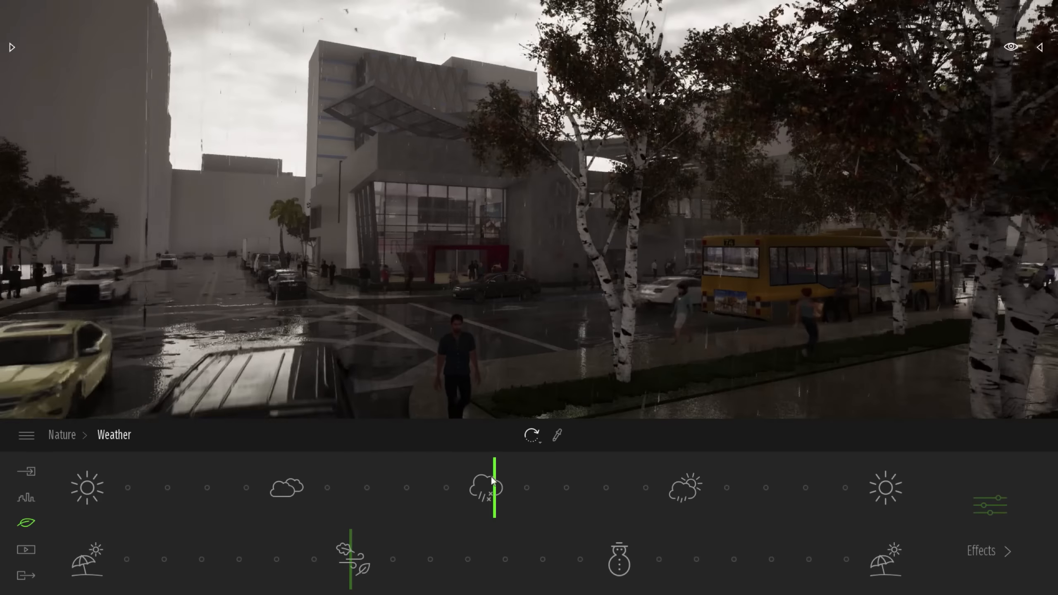
drag(577, 488, 821, 489)
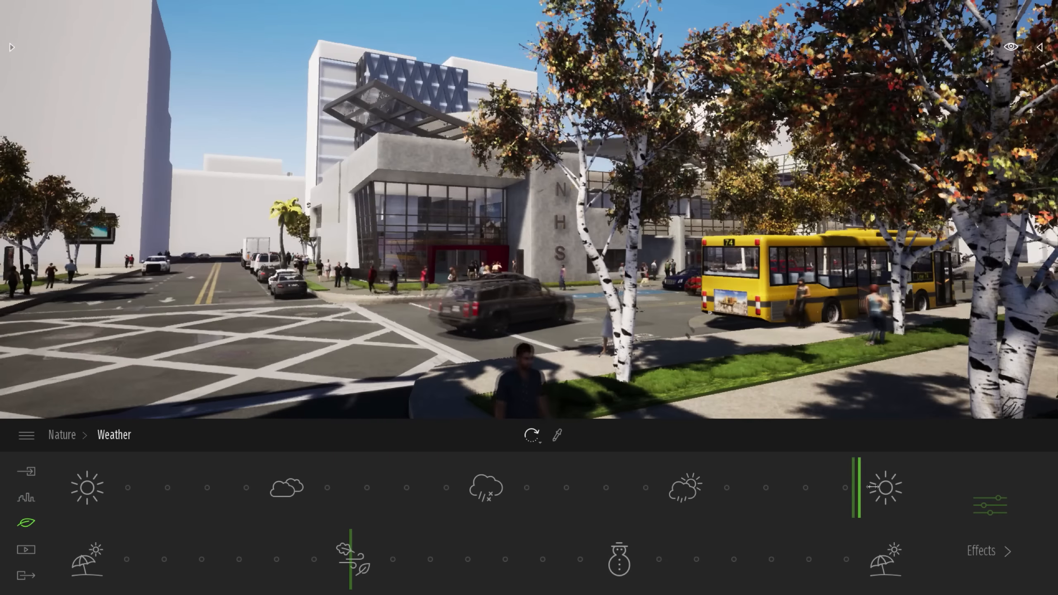
Walk across the street through the NHS building's red entrance and examine the lobby interior
right_drag(692, 246, 571, 258)
key(w)
key(w)
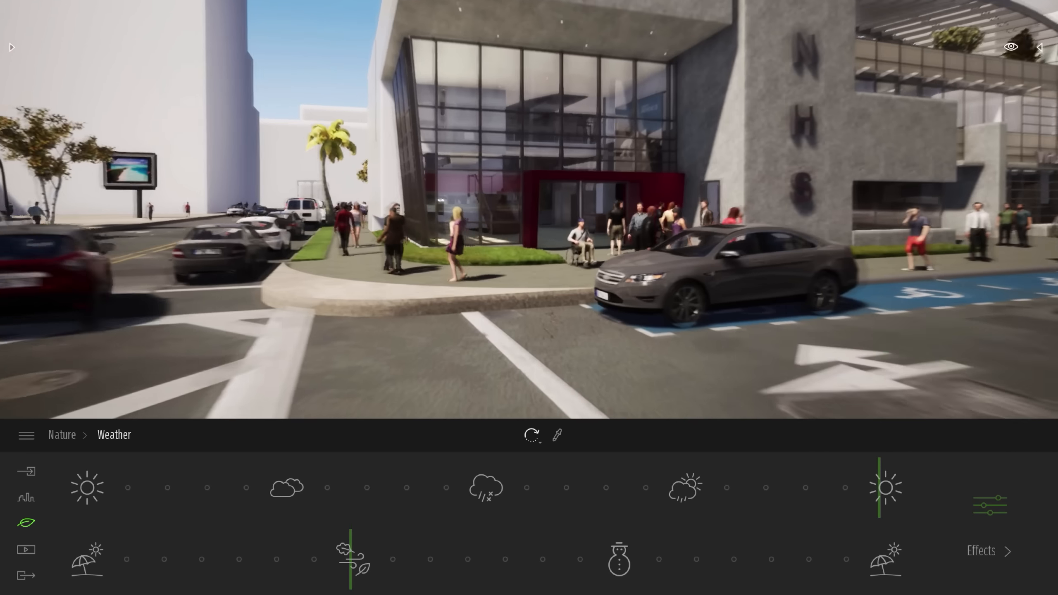
key(w)
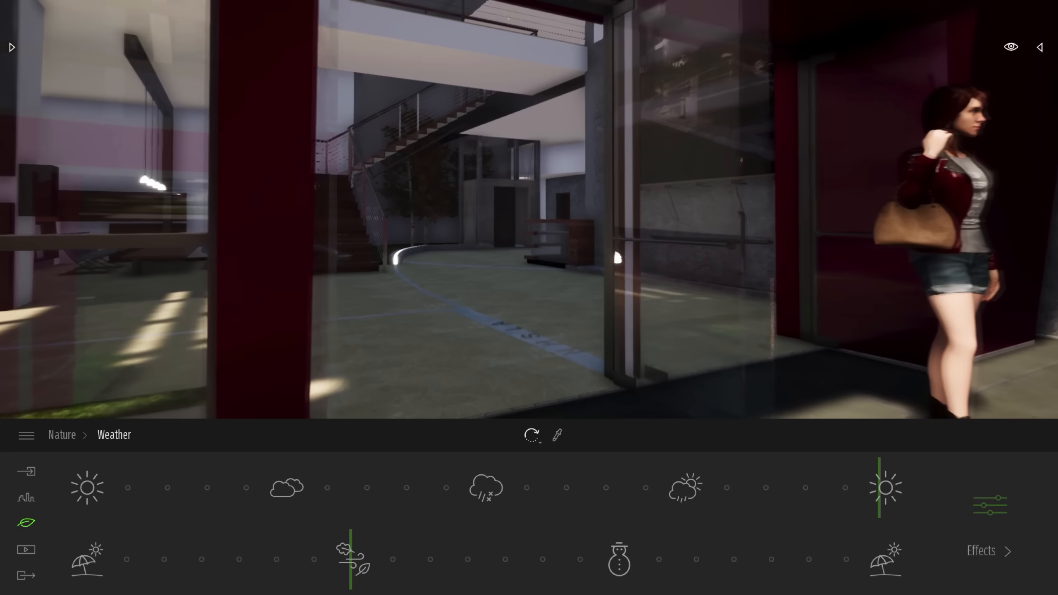
key(w)
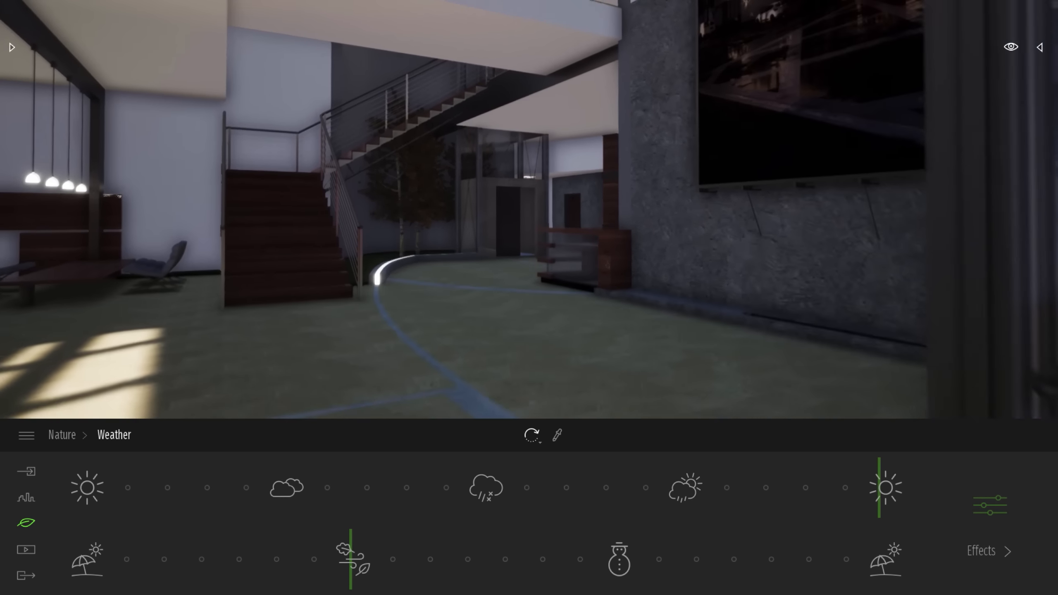
key(w)
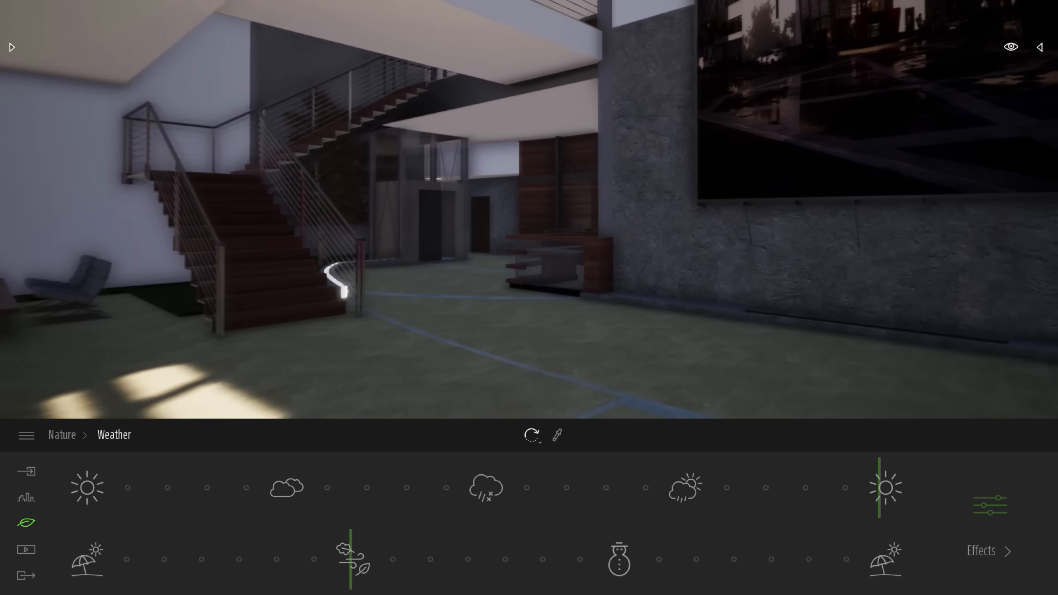
key(s)
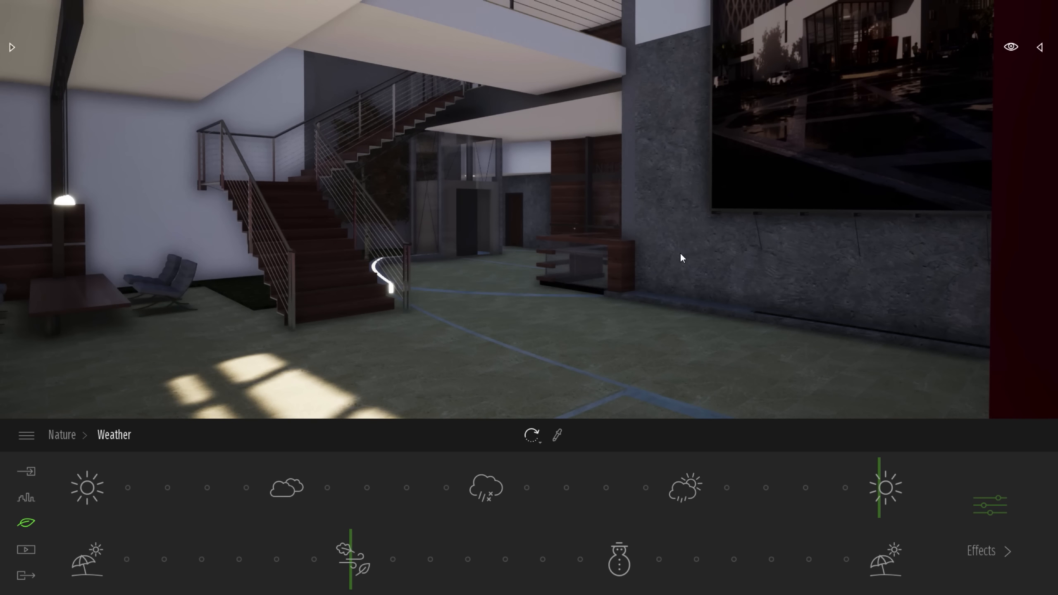
right_drag(681, 254, 687, 253)
key(w)
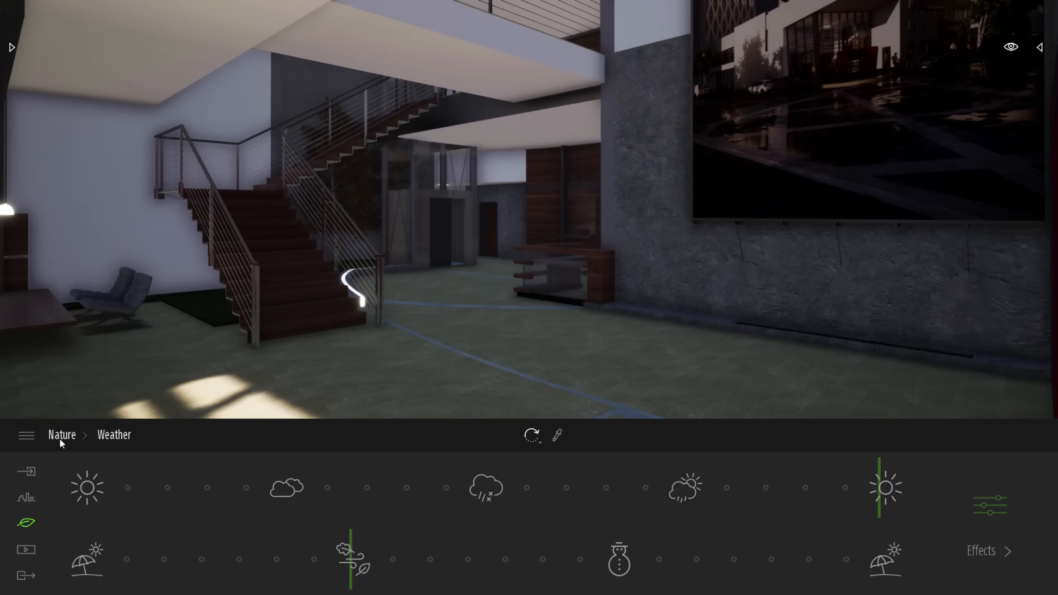
Raise the global illumination (GI) to 4.00 in the lighting settings and check the lobby towards the glazed facade
click(59, 438)
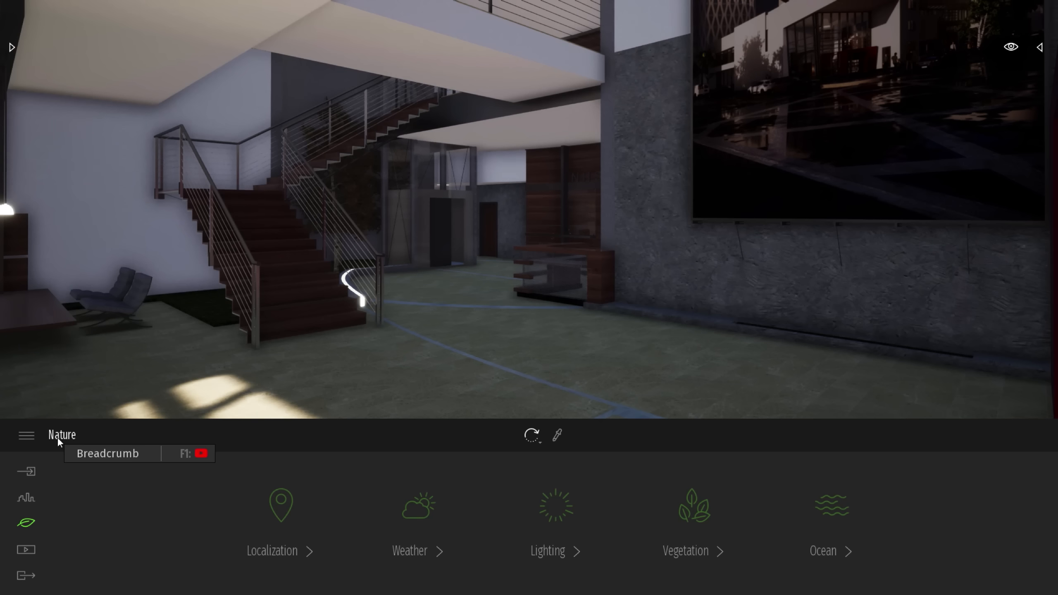
click(547, 509)
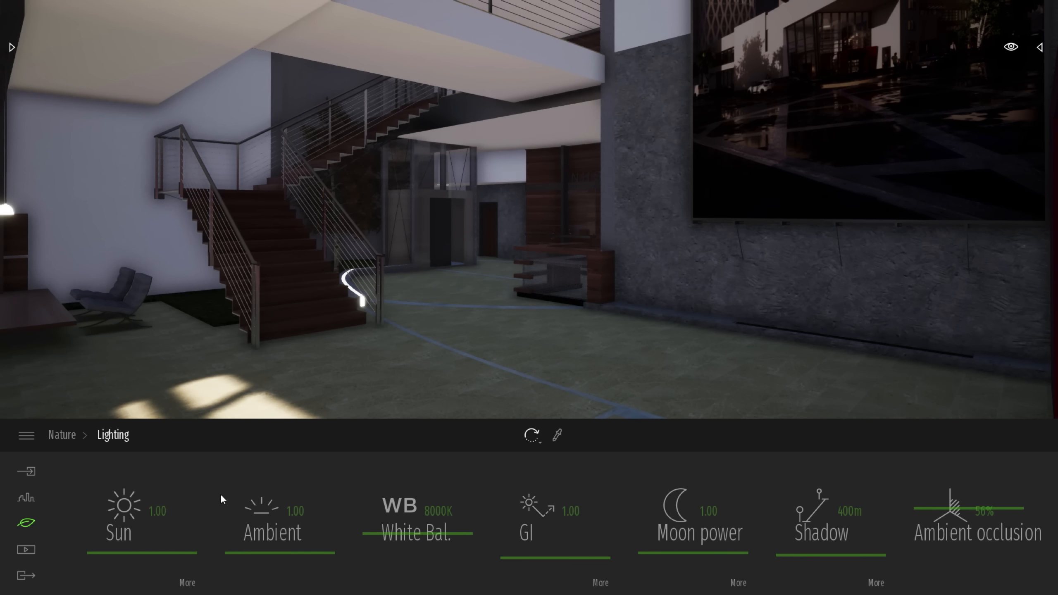
drag(543, 554, 537, 544)
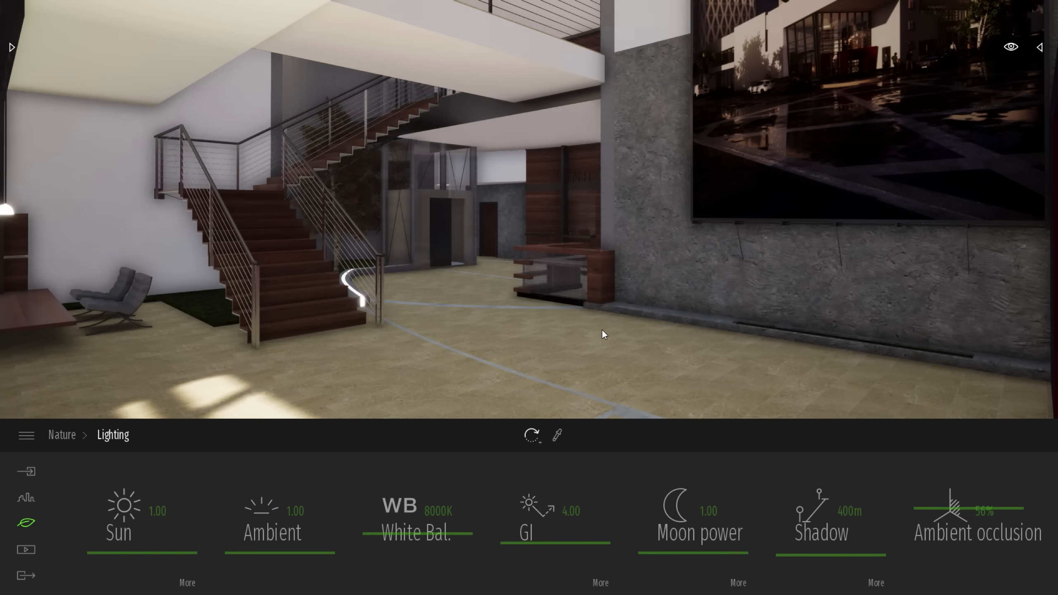
right_drag(682, 273, 271, 271)
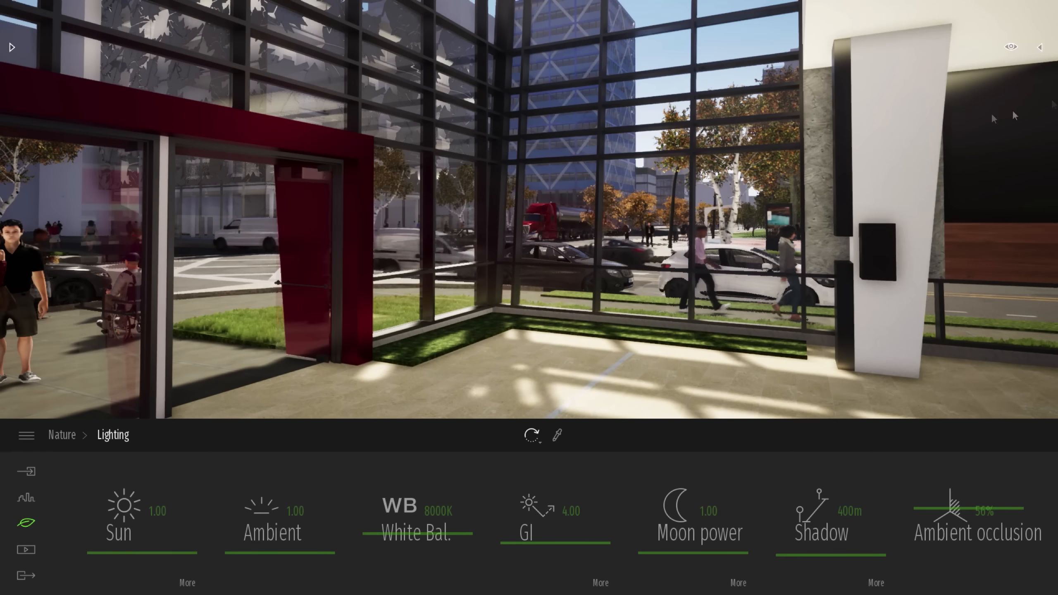
Apply the Polished concrete 01 material from the Concrete library to the lobby floor
click(1011, 48)
mouse_move(933, 234)
mouse_down()
mouse_move(953, 200)
mouse_move(955, 249)
mouse_move(953, 234)
mouse_move(946, 242)
mouse_up()
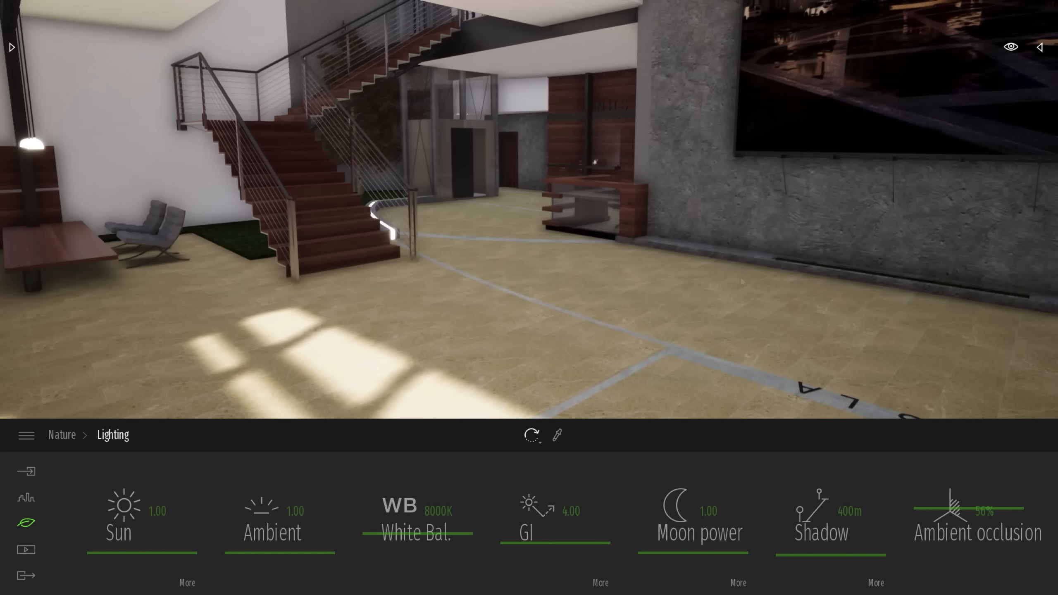
click(11, 46)
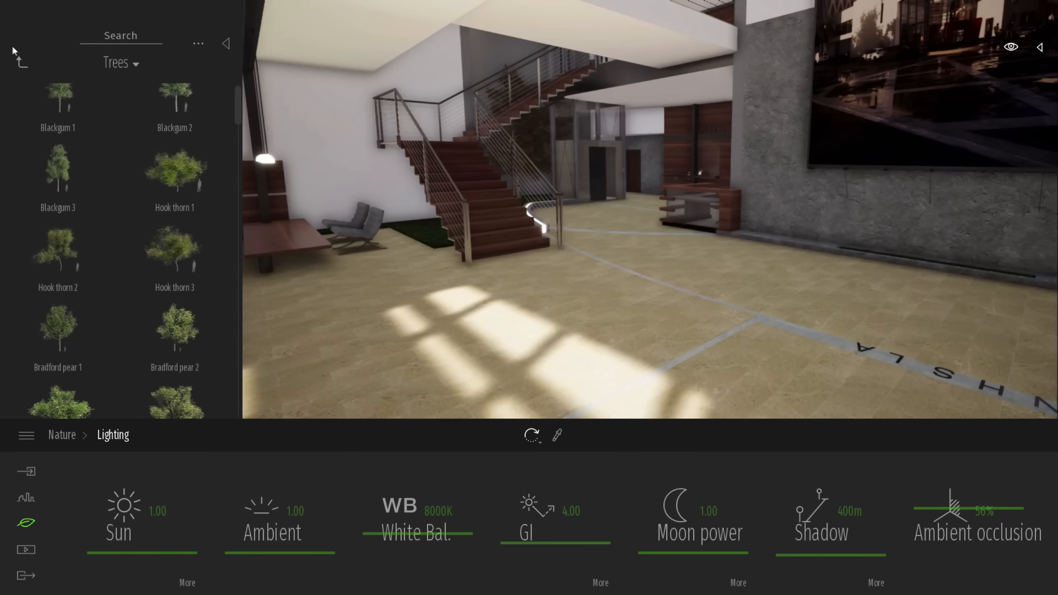
click(17, 63)
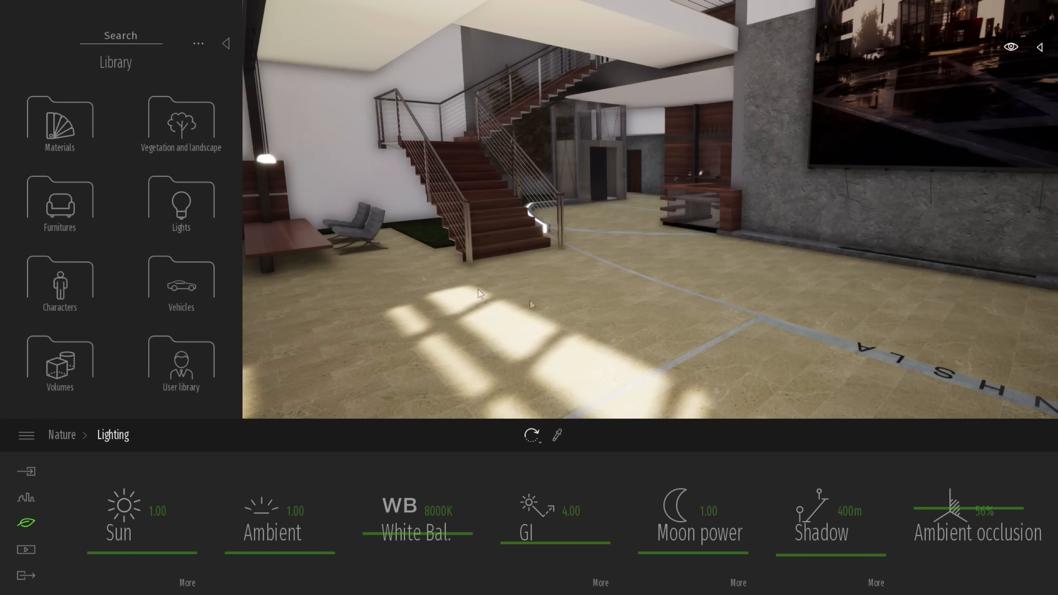
click(66, 130)
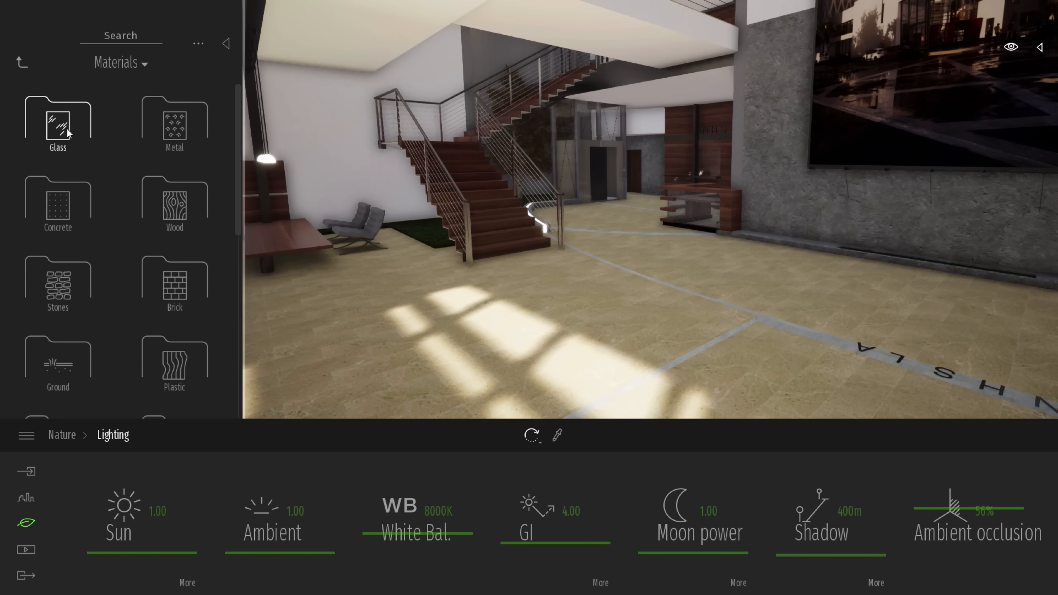
click(69, 213)
mouse_move(69, 215)
scroll(69, 214, down, 3)
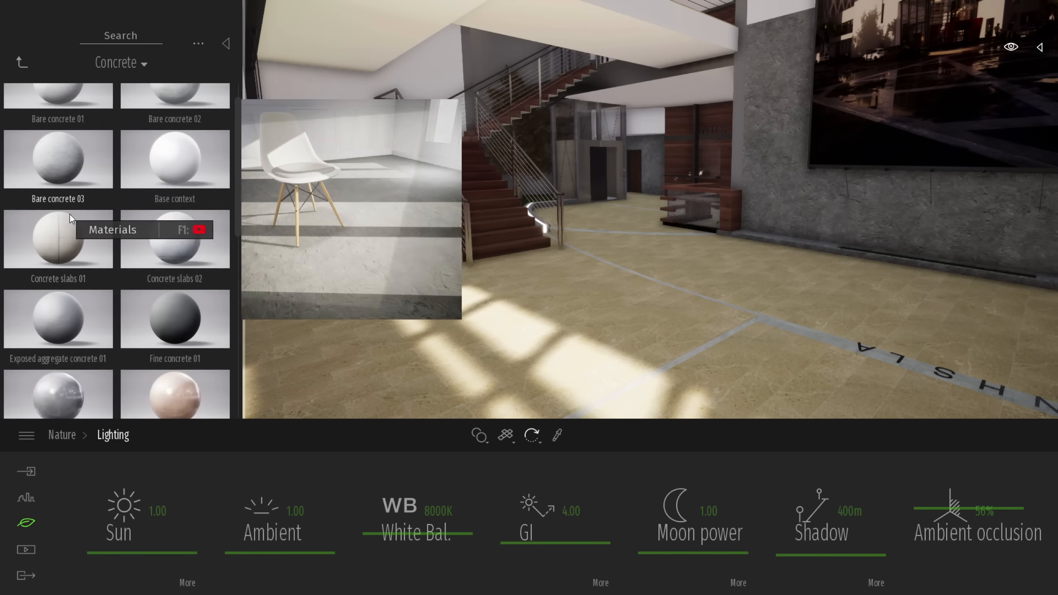
drag(57, 298, 475, 342)
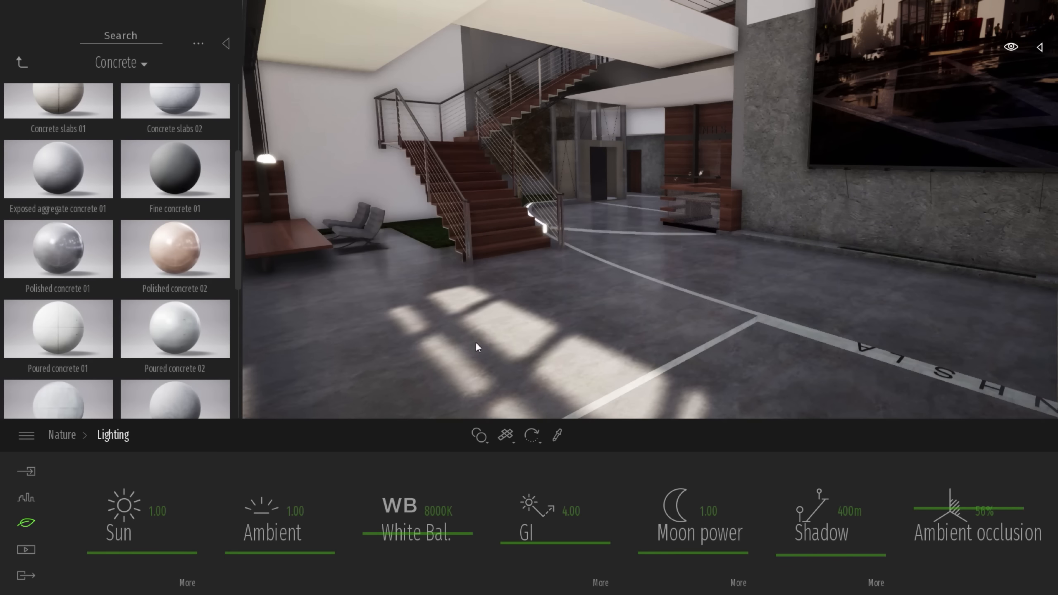
right_drag(475, 342, 469, 336)
Make the Interior folder visible in the scenegraph to show the lobby's plants and furnishings
right_drag(707, 288, 729, 276)
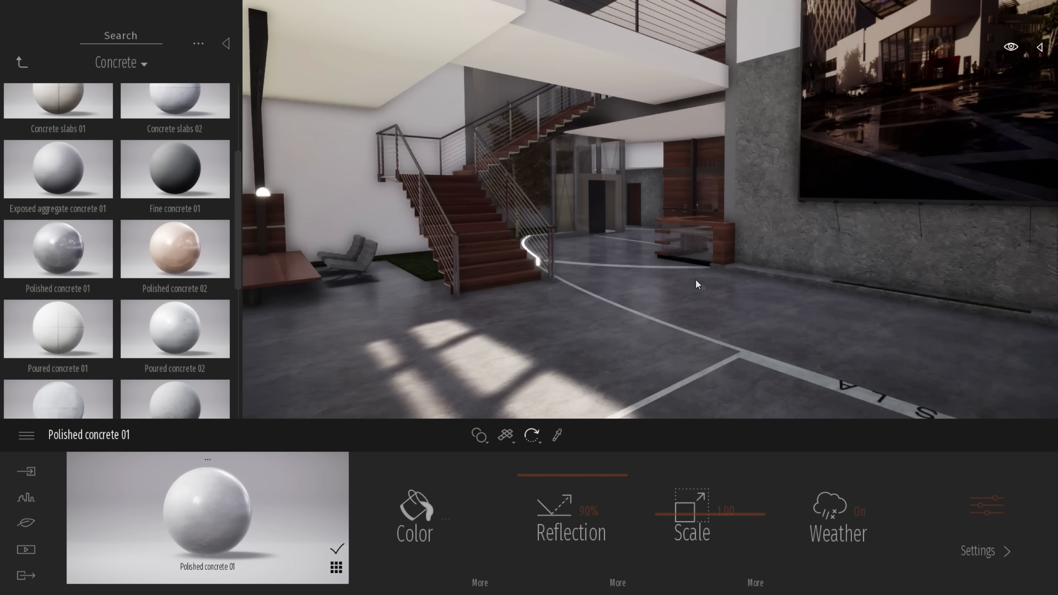
click(1040, 47)
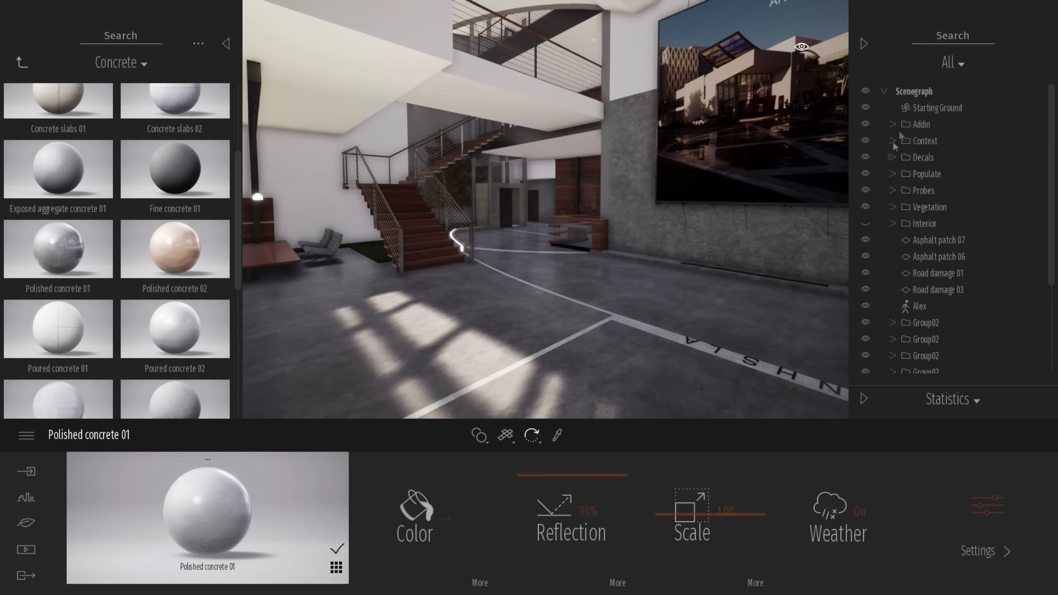
right_drag(791, 250, 670, 243)
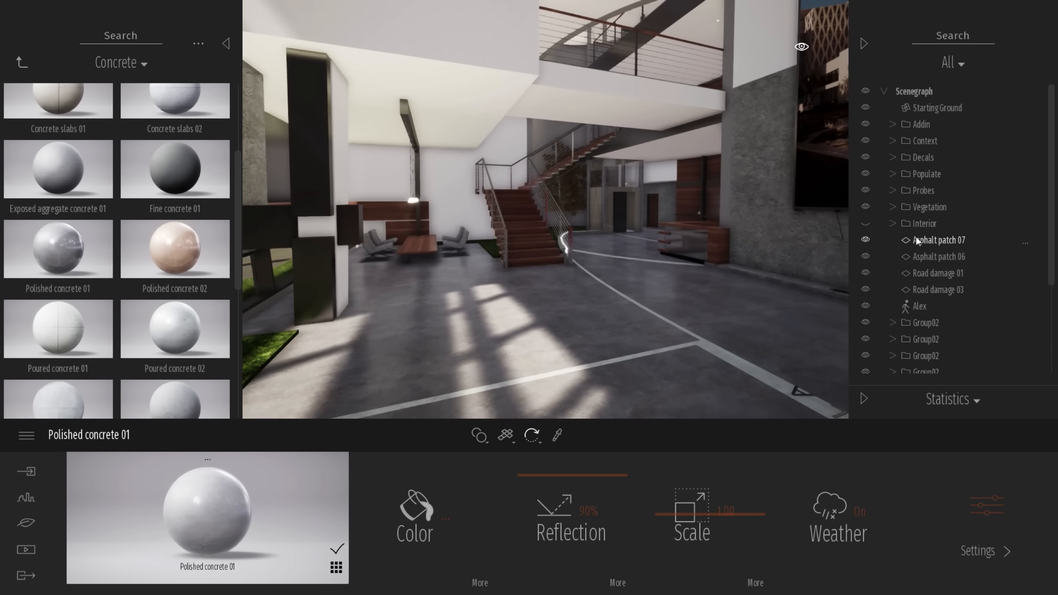
click(865, 224)
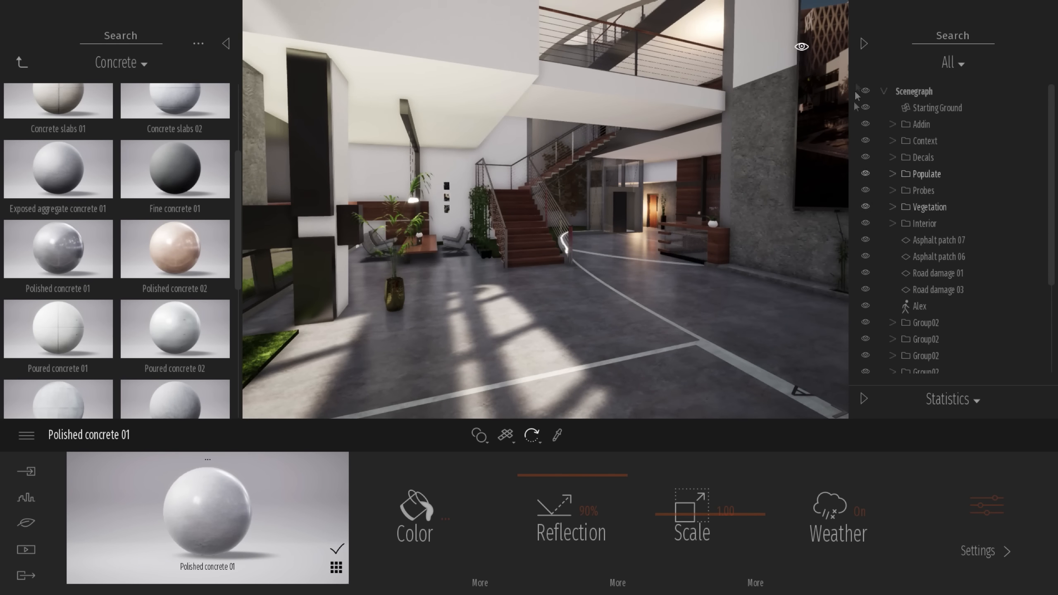
click(863, 49)
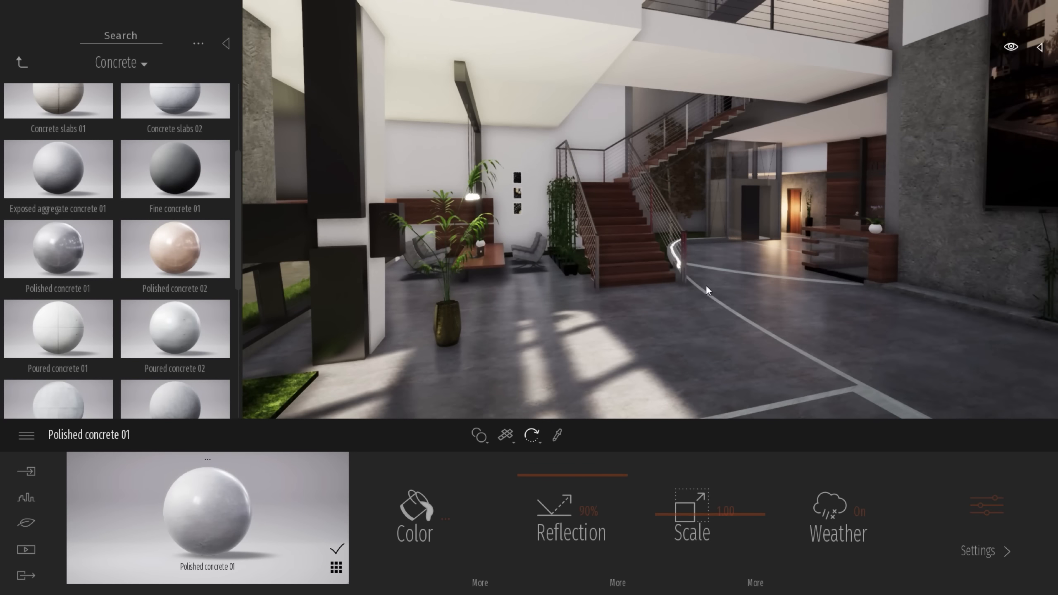
right_drag(666, 250, 808, 204)
Place an IES 04 light on the ceiling above the large poster, with 5682 lm intensity, 19.2 m attenuation and a cooler colour
click(21, 63)
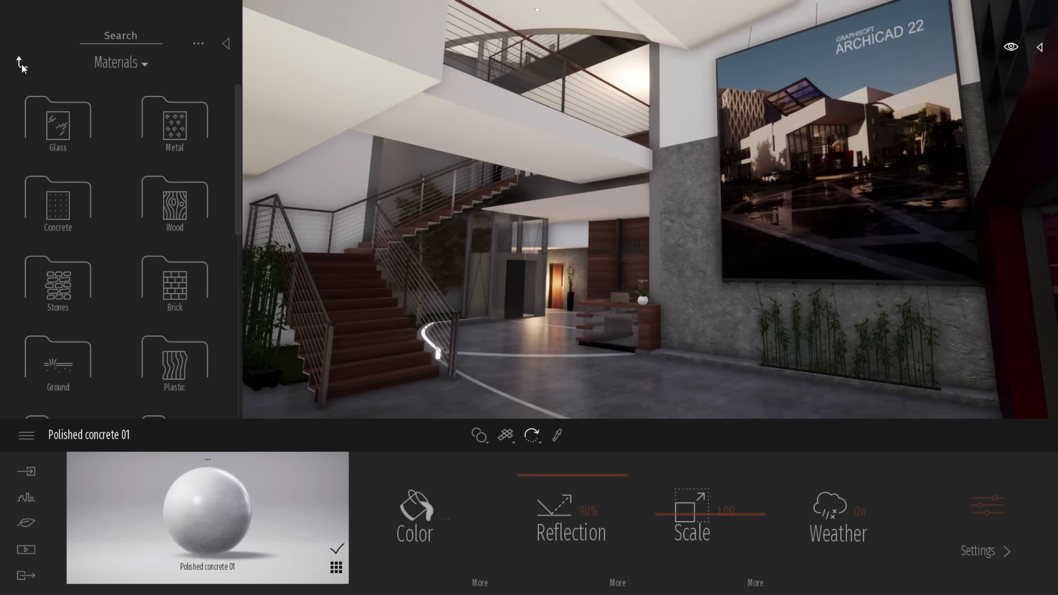
click(22, 66)
click(196, 189)
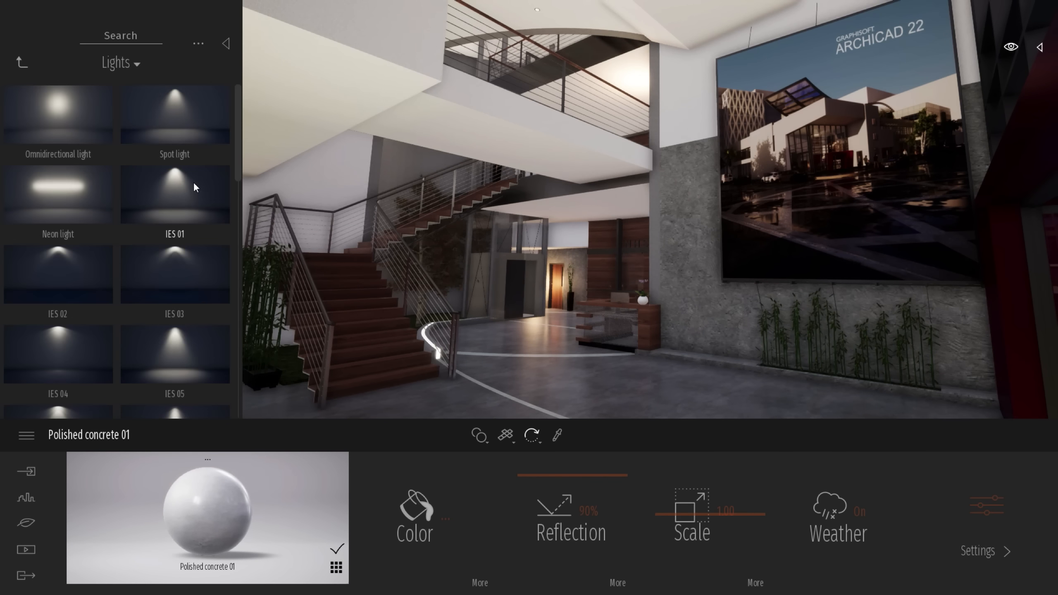
right_drag(751, 261, 823, 202)
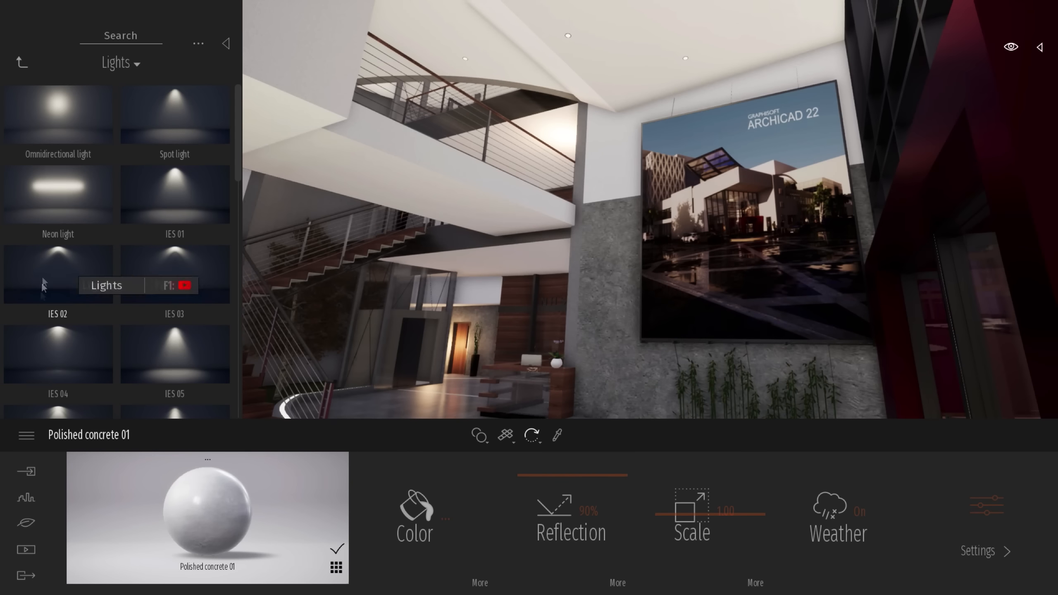
drag(72, 363, 703, 92)
click(690, 64)
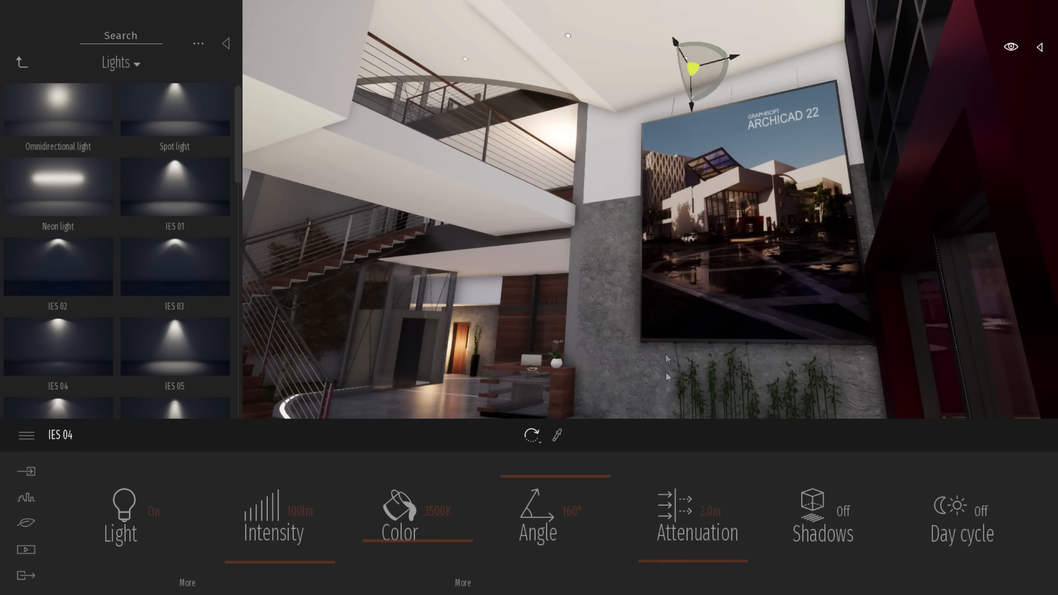
drag(265, 564, 264, 562)
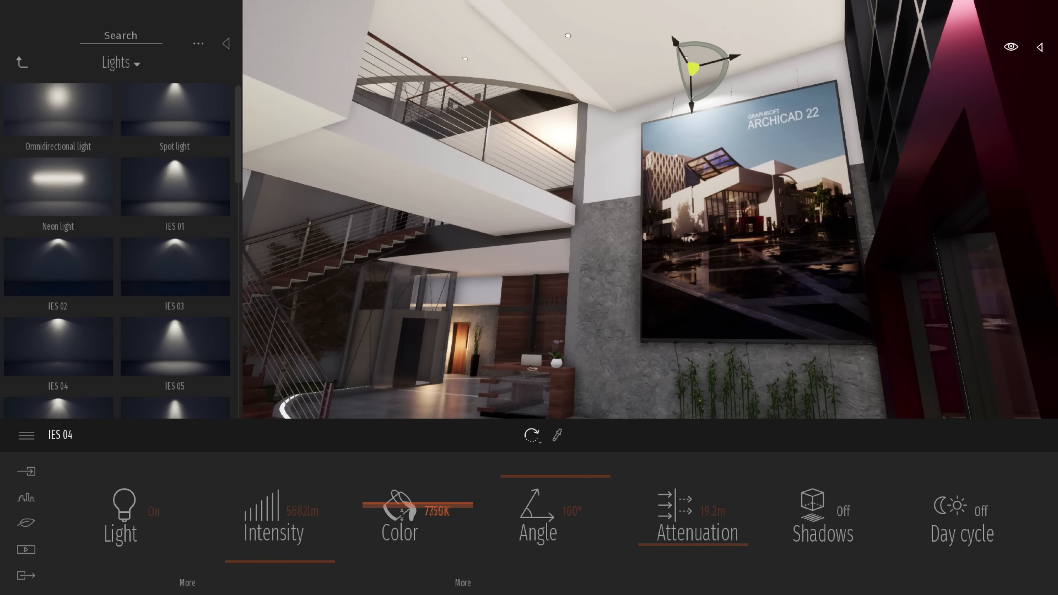
key(Escape)
Collapse the library, frame the lobby with the staircase and reception desk, and switch to walk mode
right_drag(583, 300, 470, 384)
right_drag(458, 134, 449, 144)
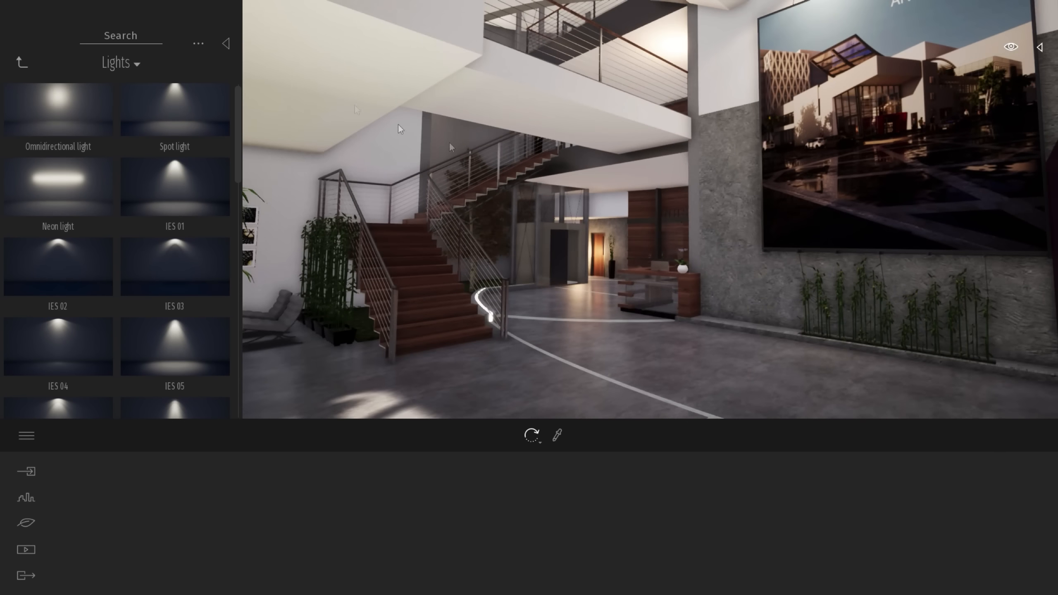
click(227, 43)
right_drag(541, 176, 475, 194)
click(1010, 47)
click(1005, 82)
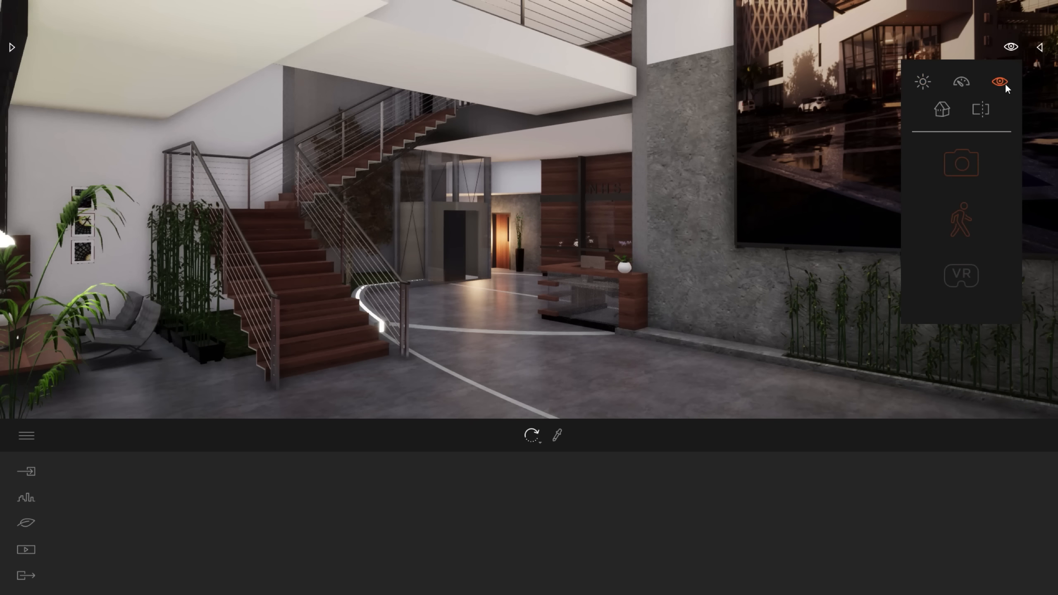
click(960, 210)
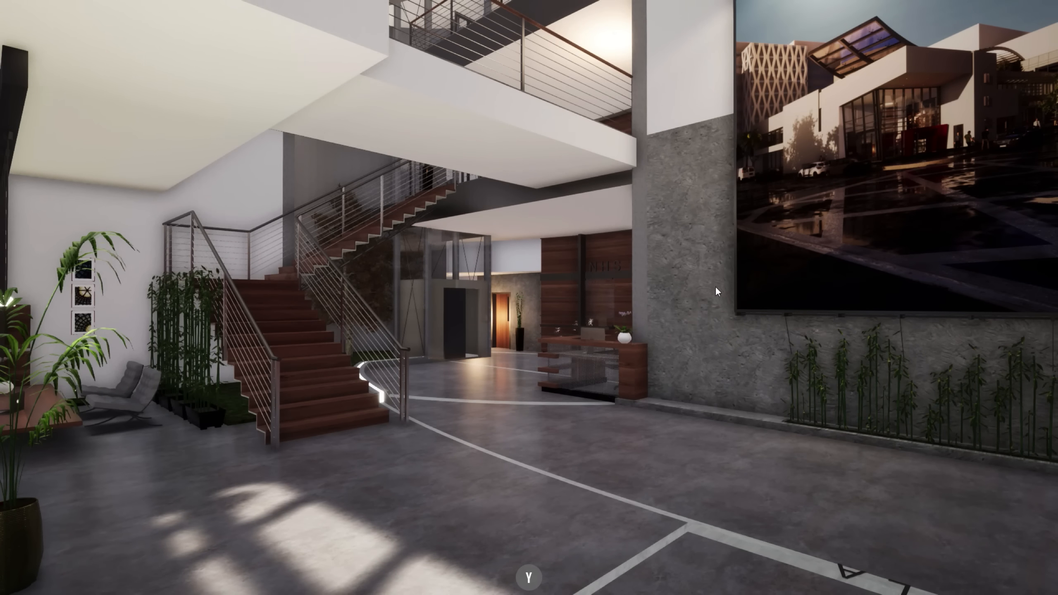
Walk through the furnished lobby and examine the lounge, staircase and reception area
key(w)
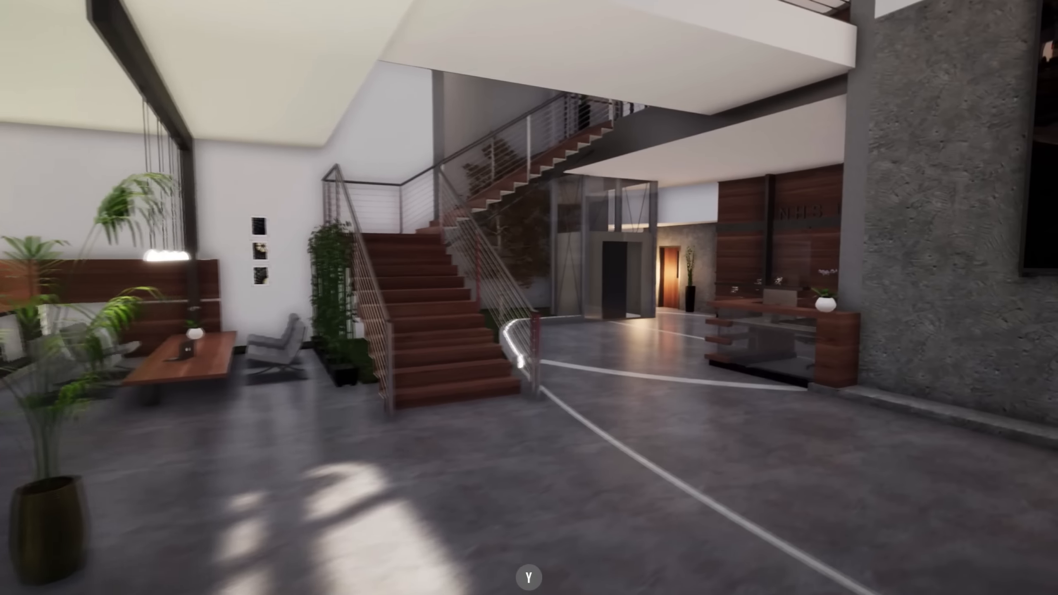
key(w)
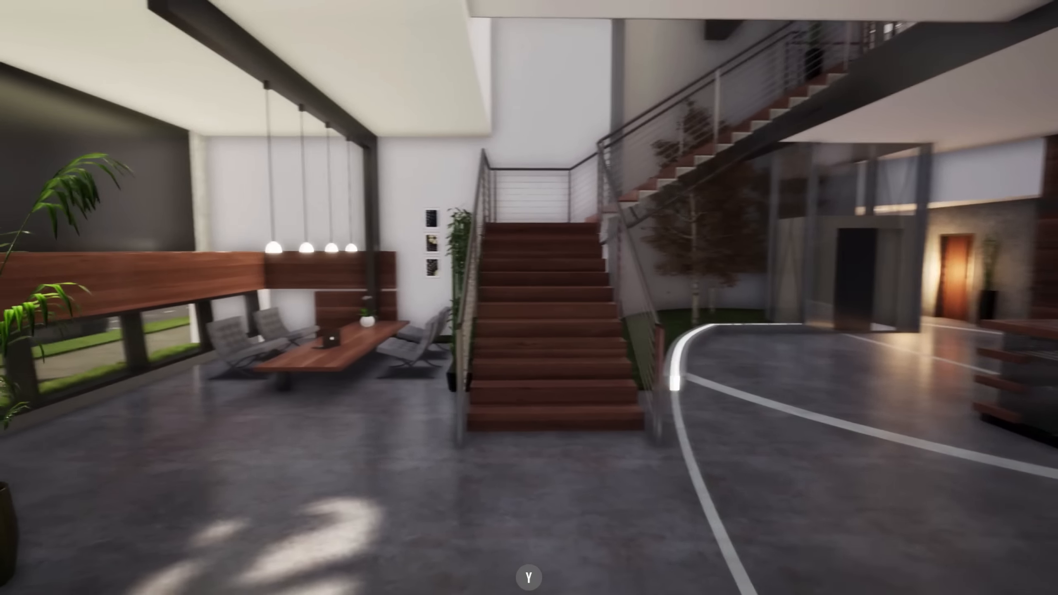
key(w)
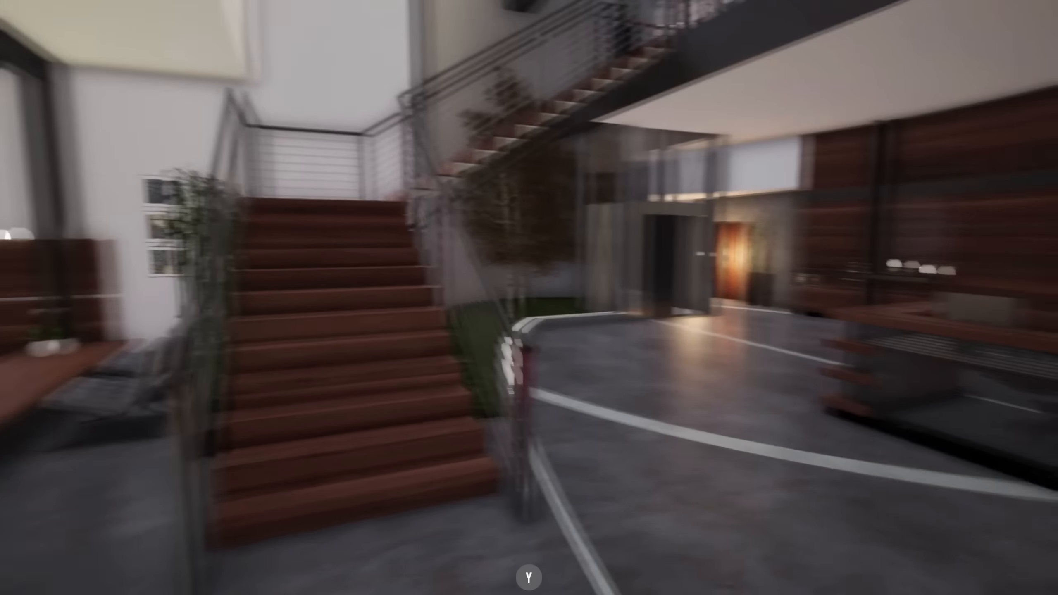
key(w)
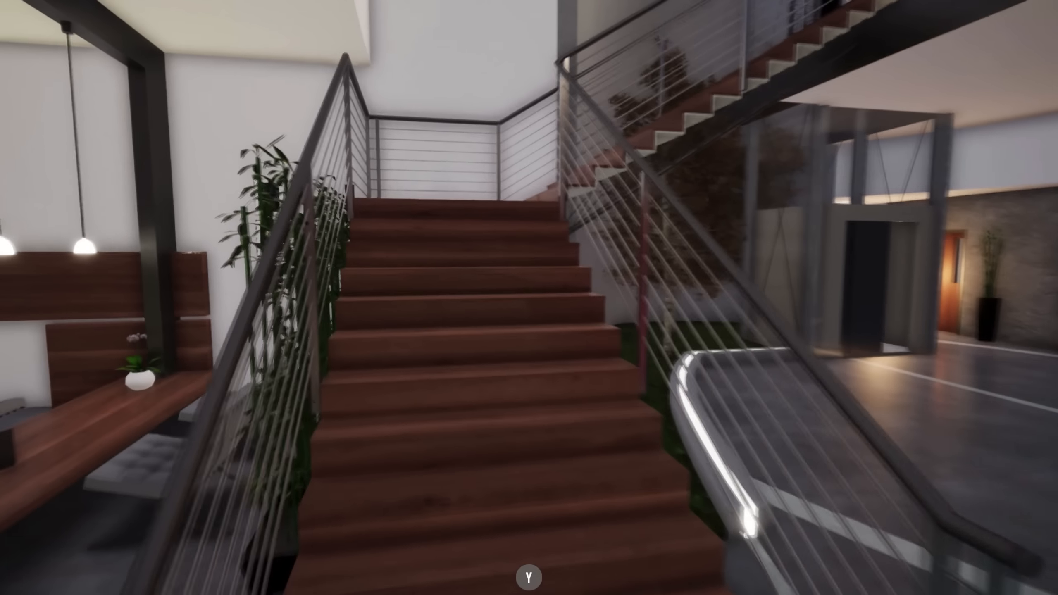
key(w)
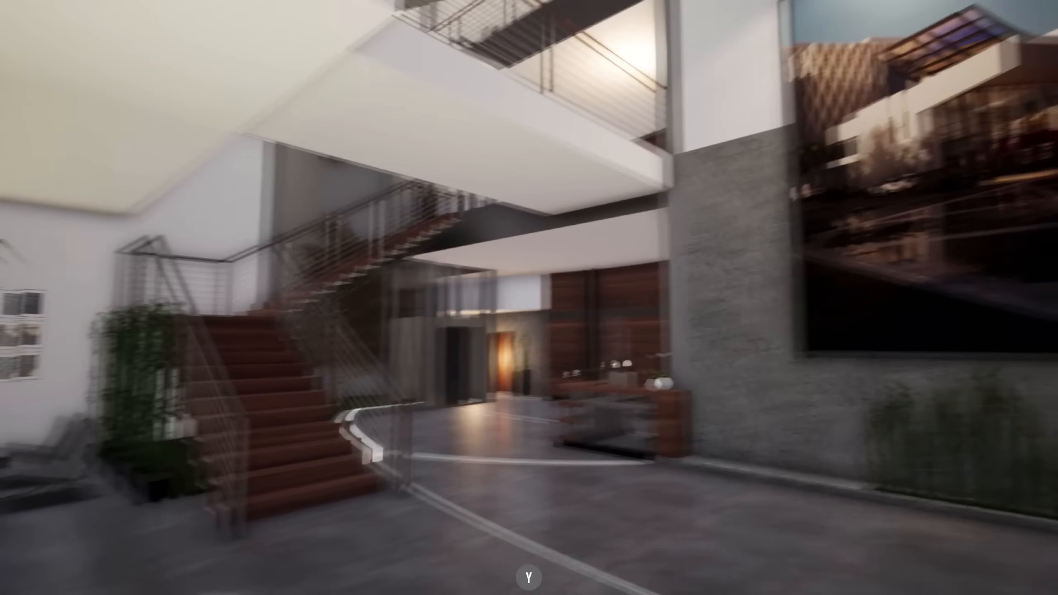
key(Tab)
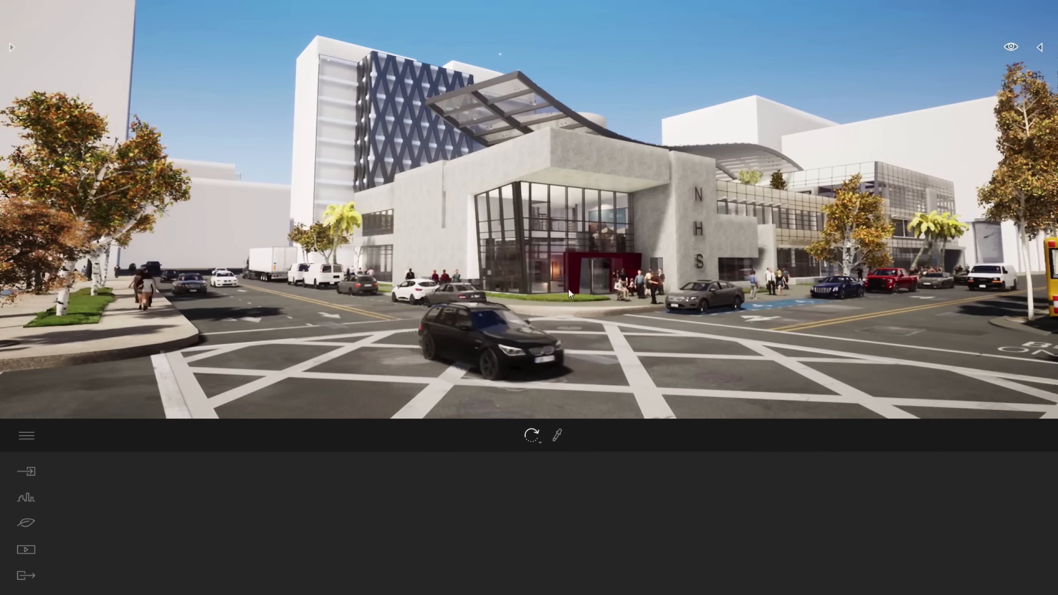
Create a media image of the NHS building seen from the street crossing, and reframe the view around its entrance corner
click(25, 548)
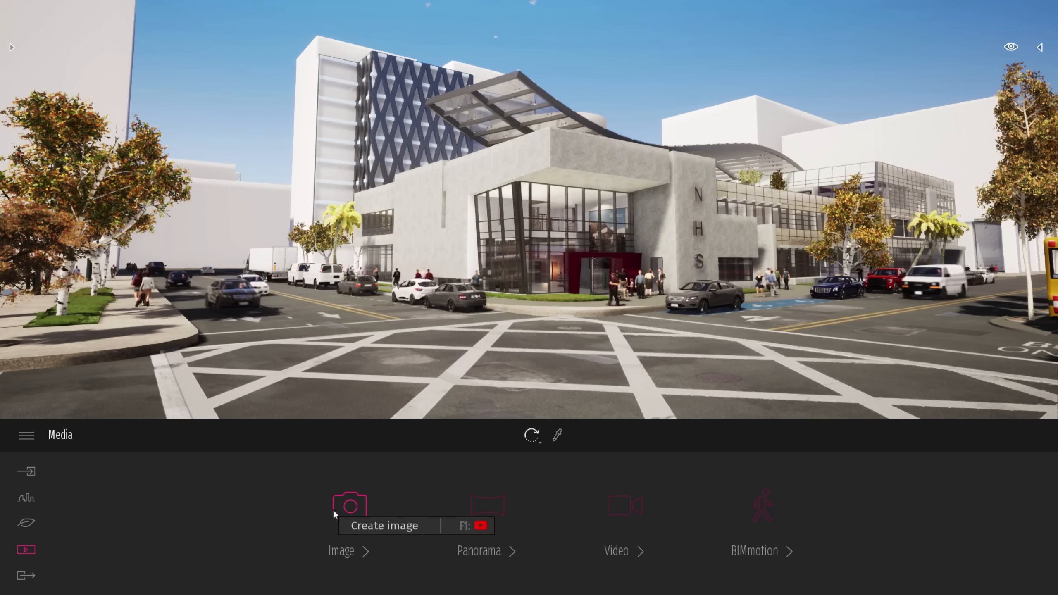
click(343, 506)
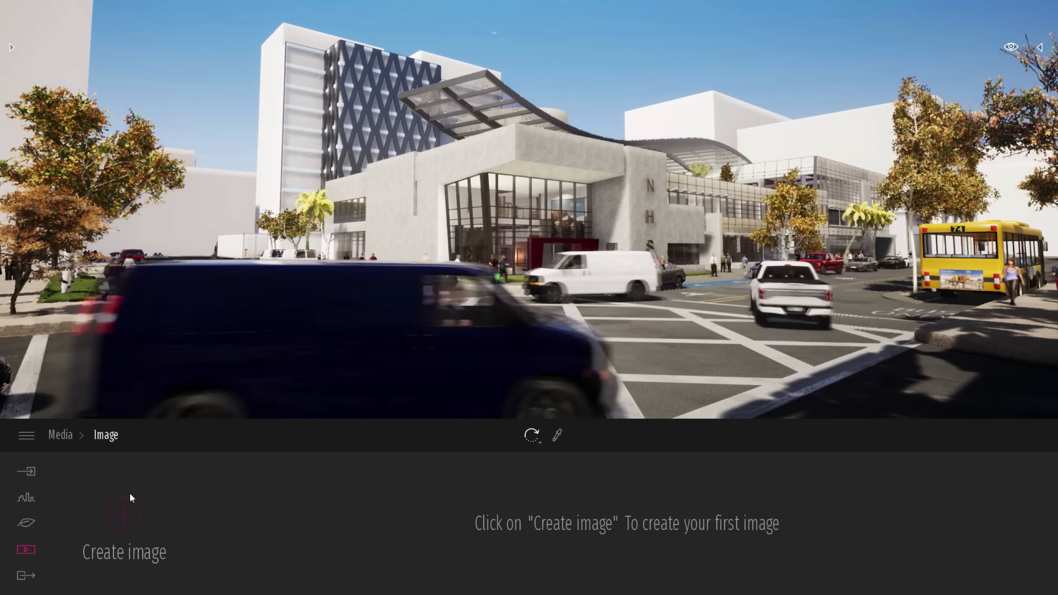
click(133, 512)
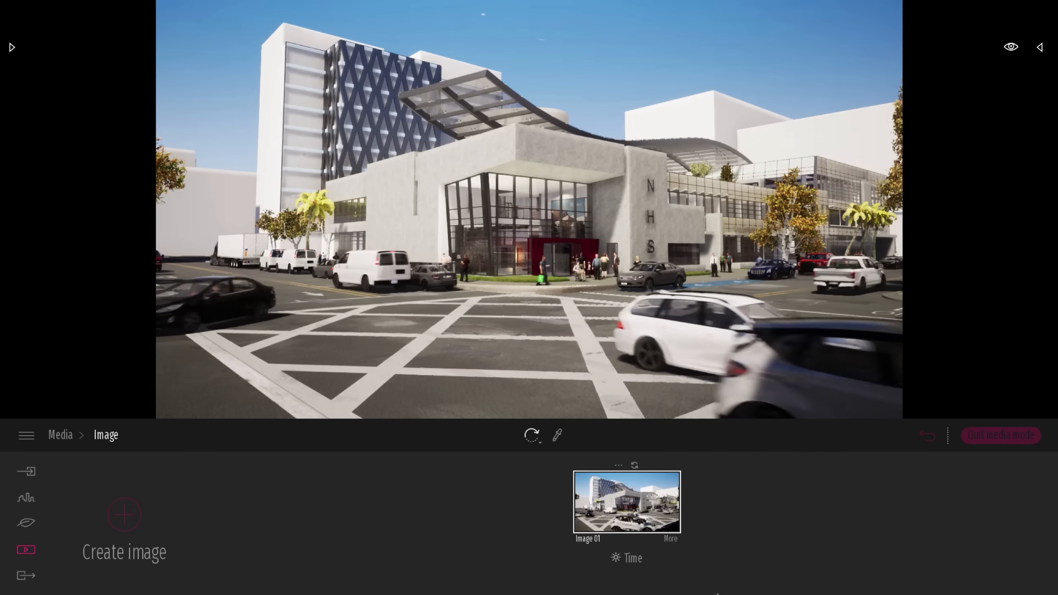
shift+middle_drag(657, 348, 708, 346)
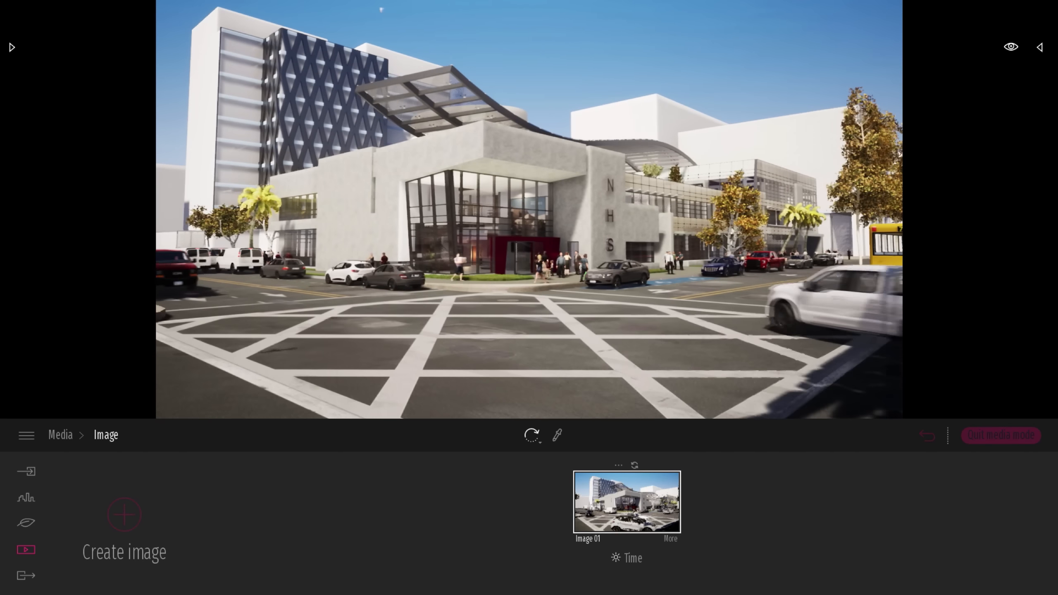
right_drag(708, 346, 717, 348)
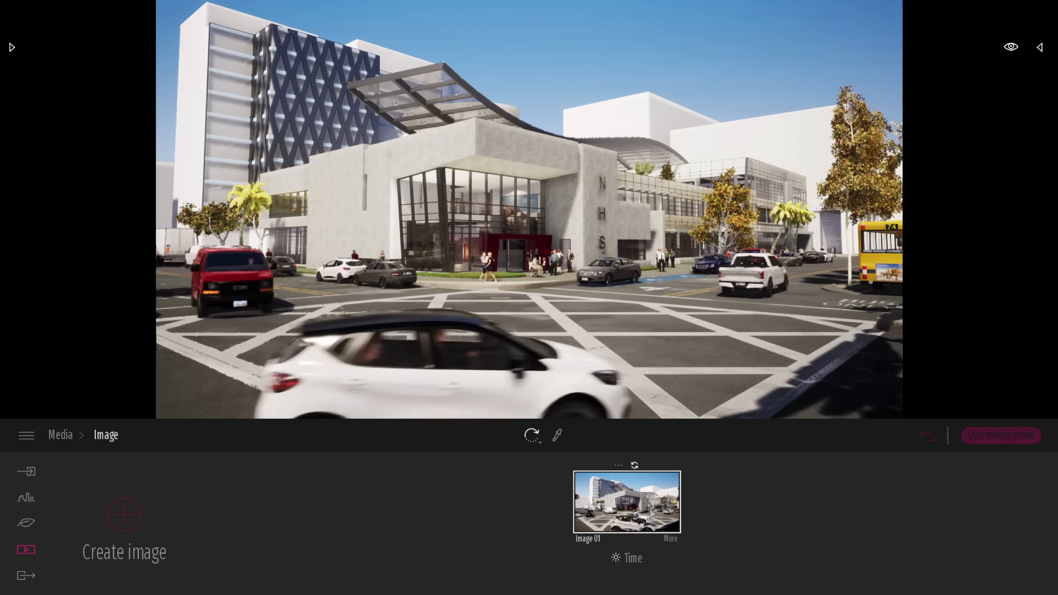
Turn on perspective correction and narrow the field of view in Image 01's camera settings, and update its saved view
click(669, 539)
click(139, 502)
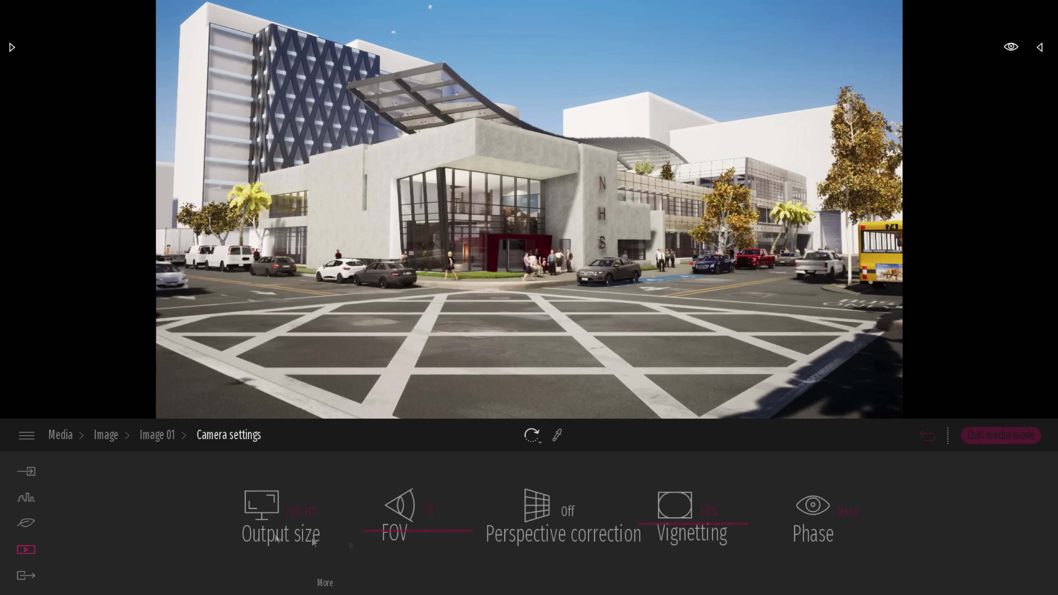
click(550, 513)
drag(424, 528, 418, 543)
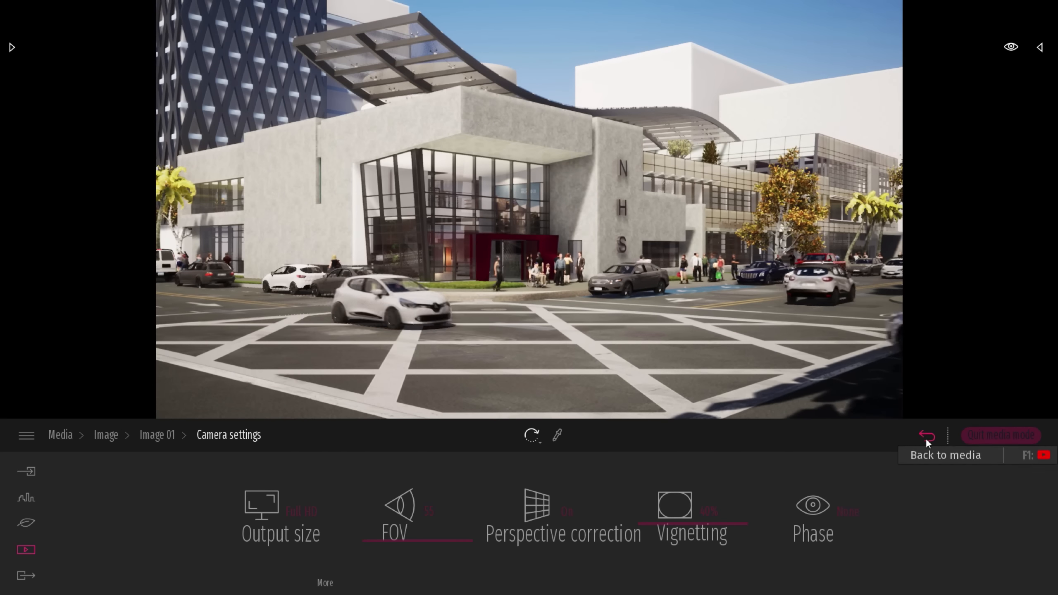
click(927, 436)
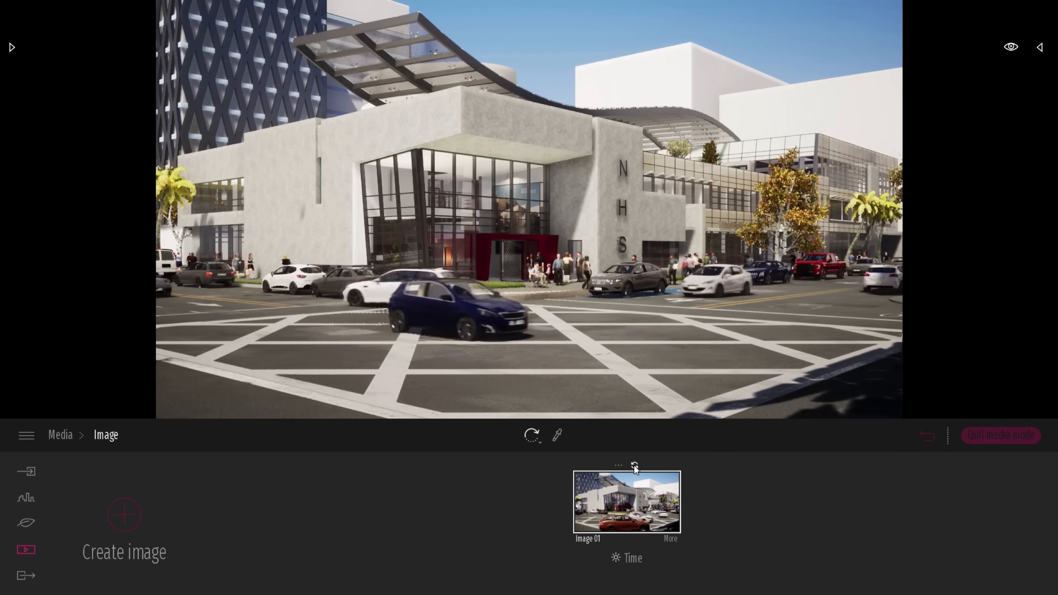
Export Image 01 with the desktop folder (Bureau) as its destination
click(25, 577)
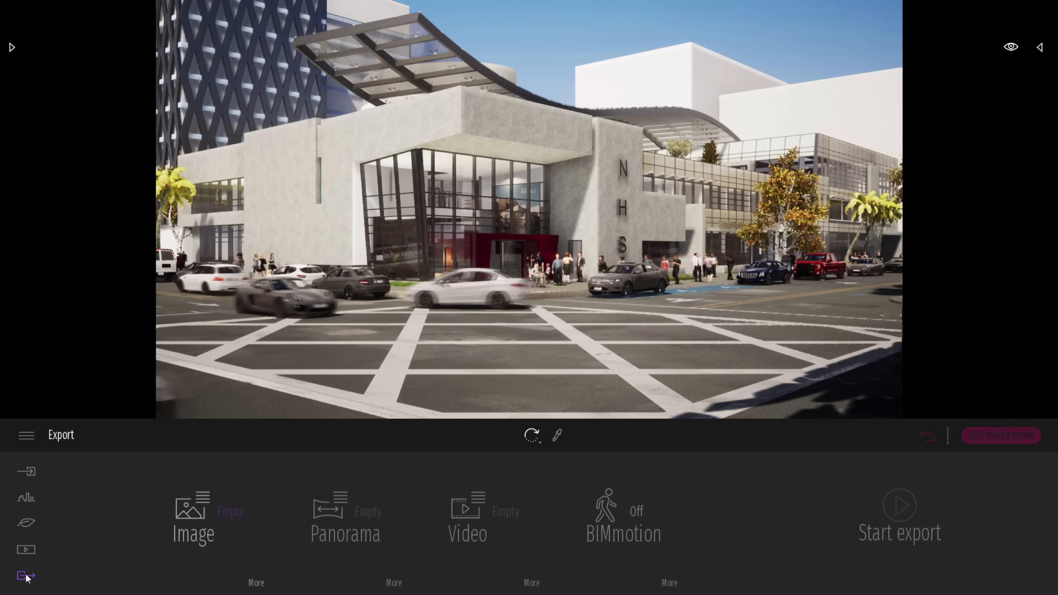
mouse_move(214, 516)
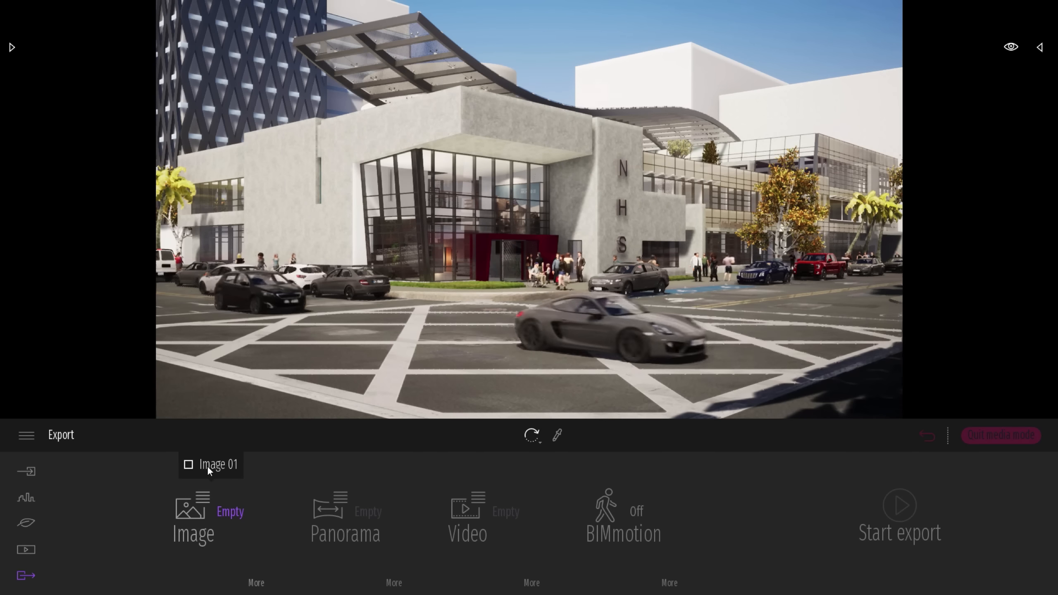
click(207, 467)
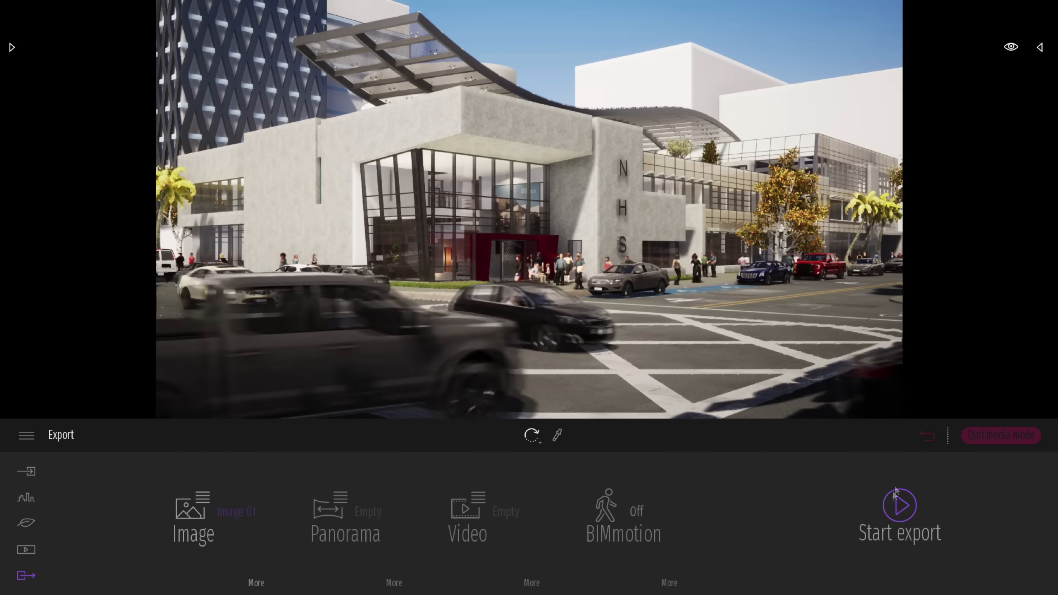
click(897, 505)
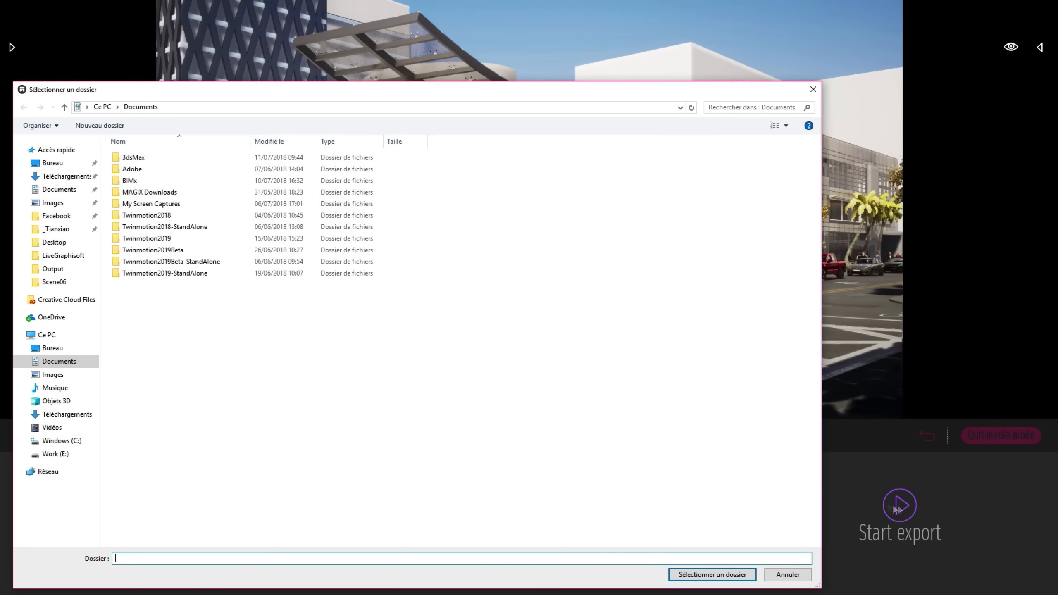
click(53, 352)
click(706, 577)
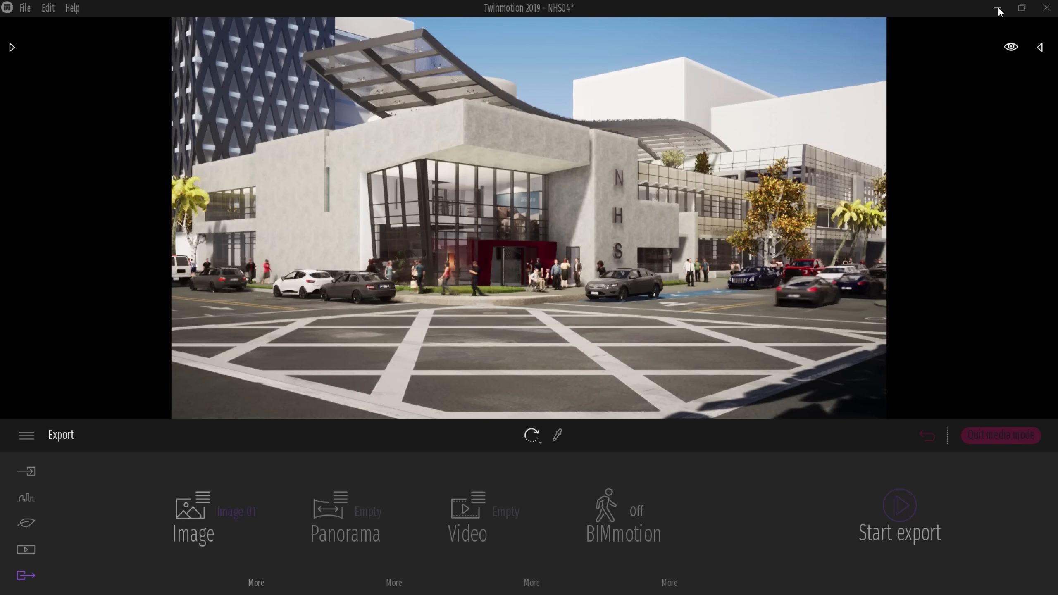
Open the exported Image 01.png from the desktop to check the render, close it and return to Twinmotion
click(997, 9)
double_click(41, 138)
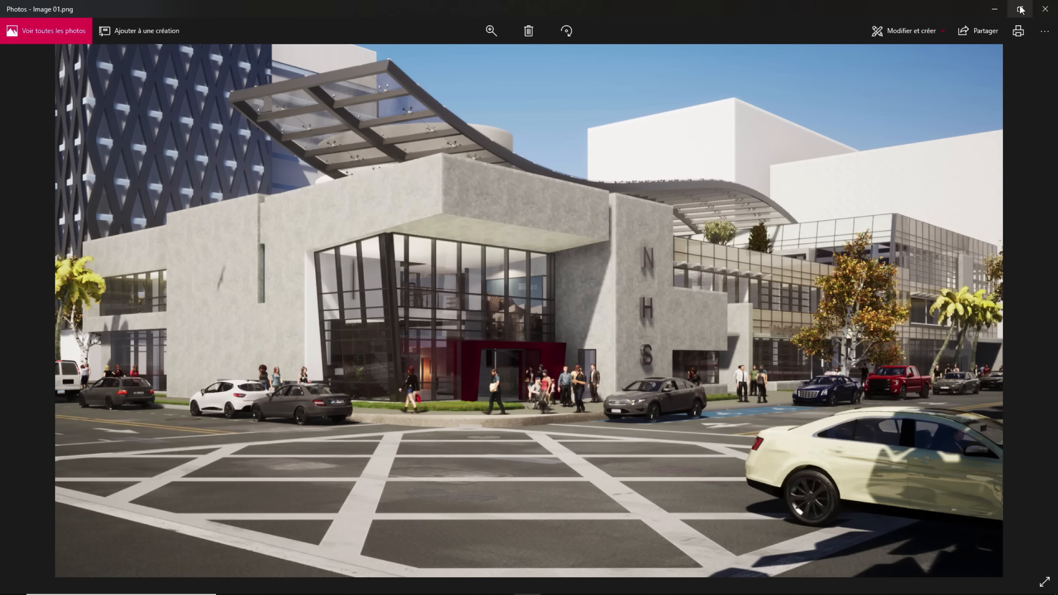
click(1045, 9)
key(alt+Tab)
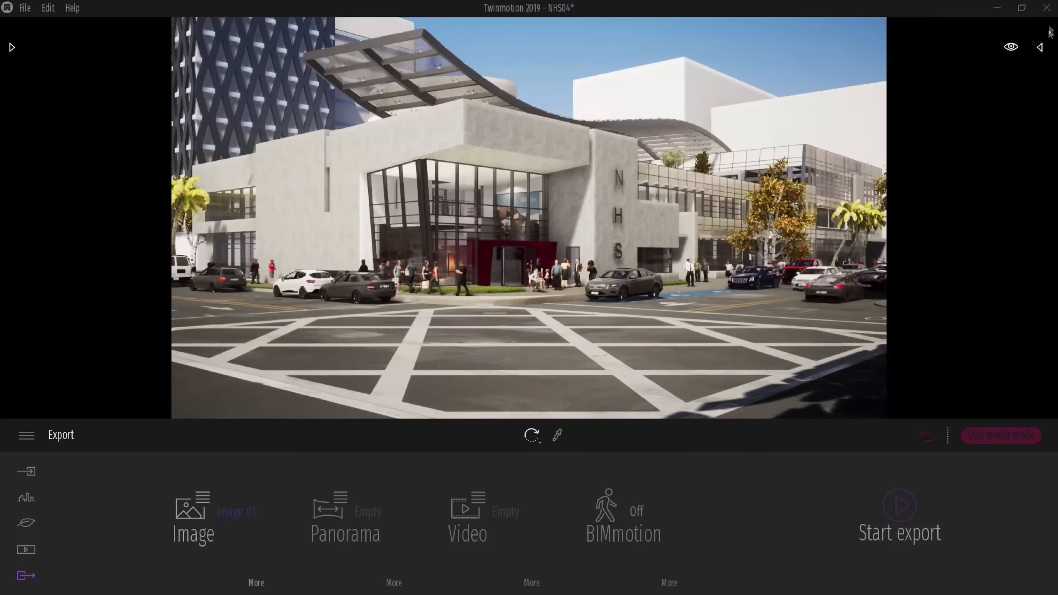
Return to the media overview, quit media mode and reframe the building from the street crossing
click(926, 437)
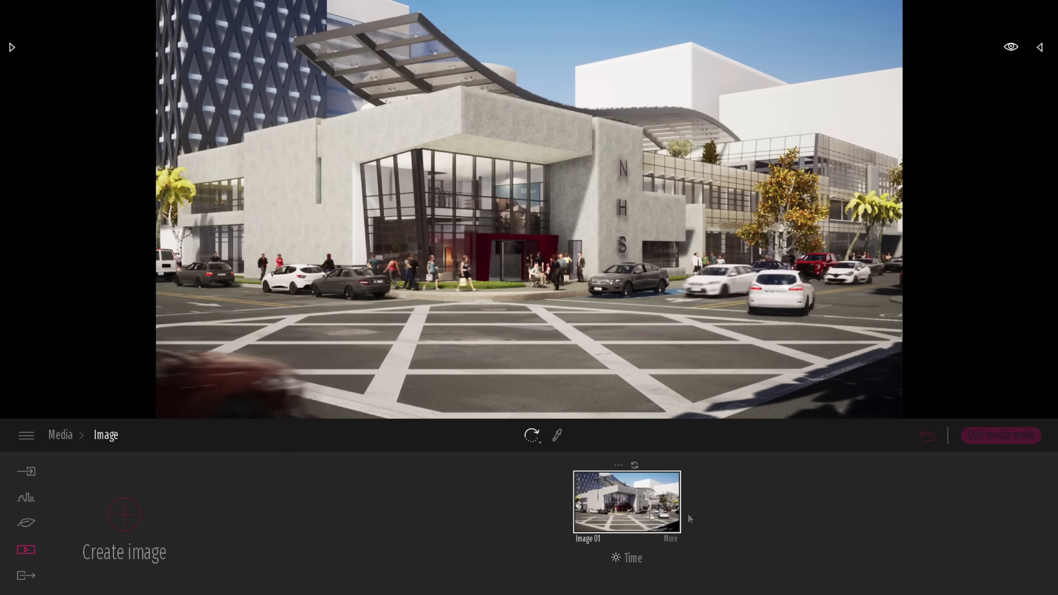
click(63, 436)
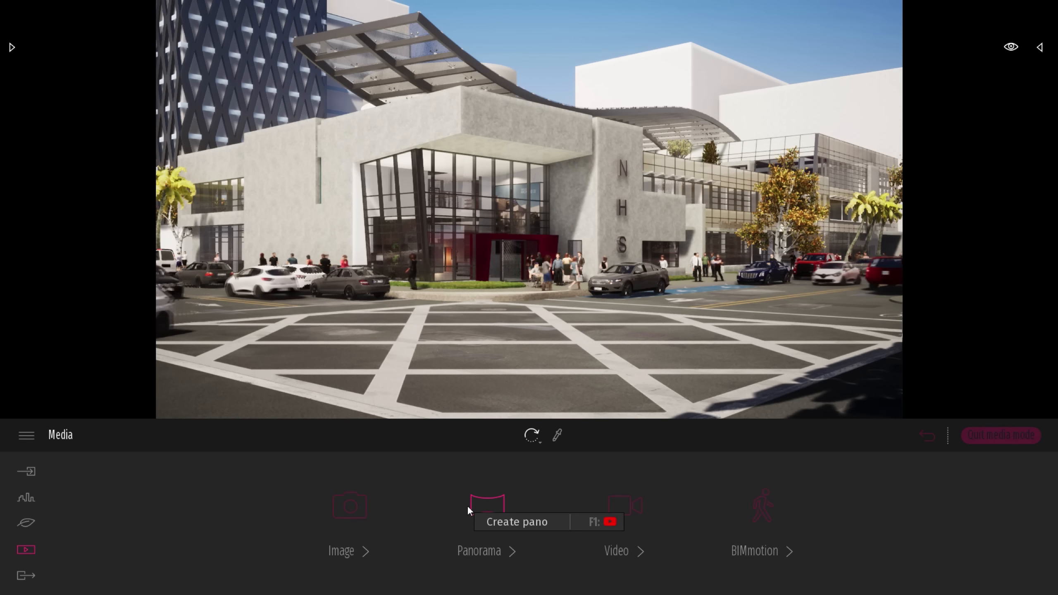
click(996, 437)
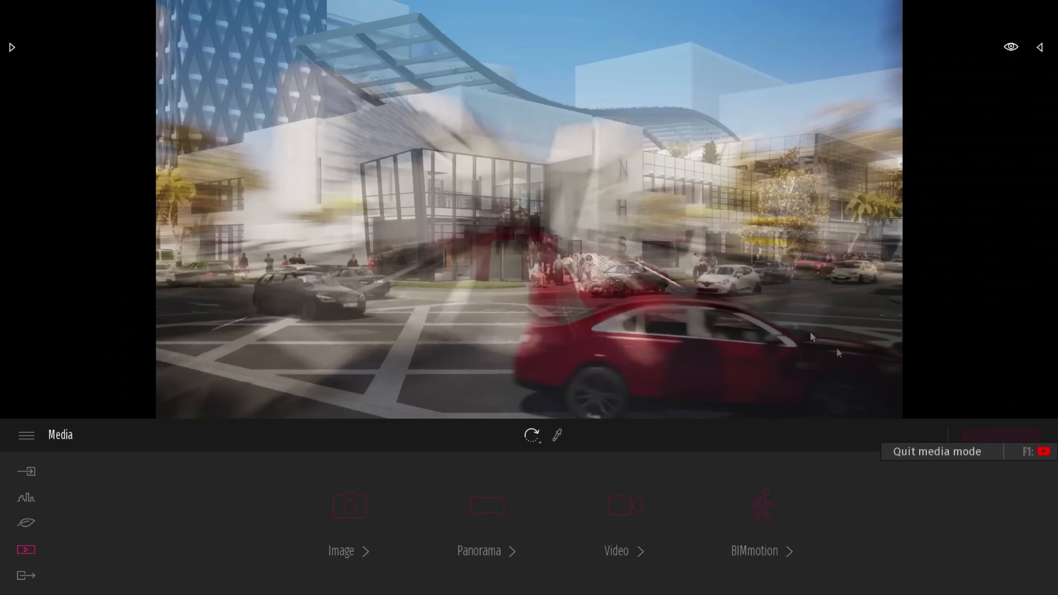
key(w)
mouse_move(773, 269)
right_down()
mouse_move(698, 258)
mouse_move(769, 263)
right_up()
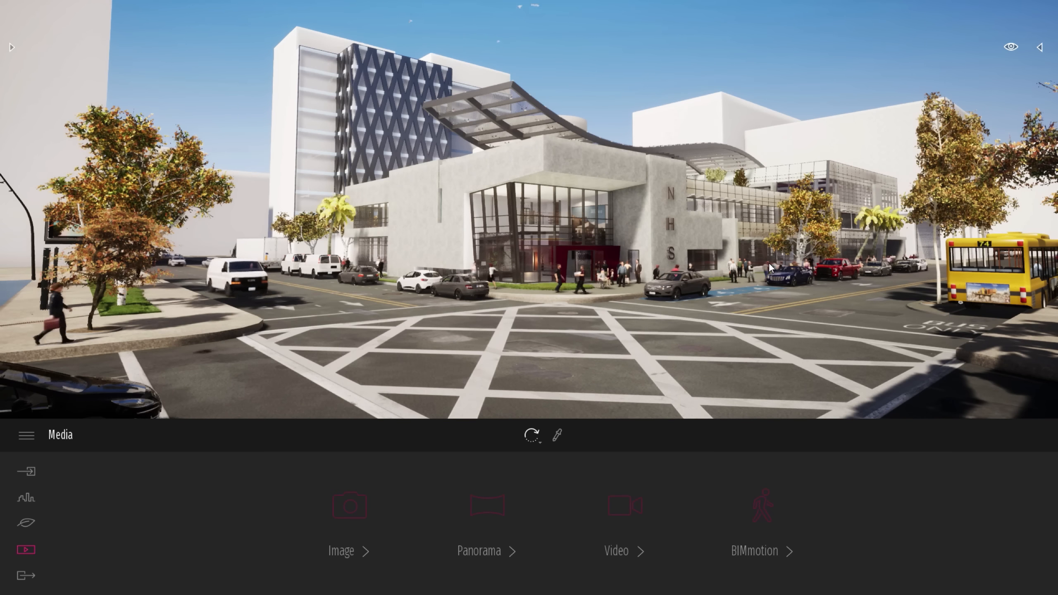
Switch to the Twinlinker page in the browser, maximize it and look around the crossing in Panorama 01
key(alt+Tab)
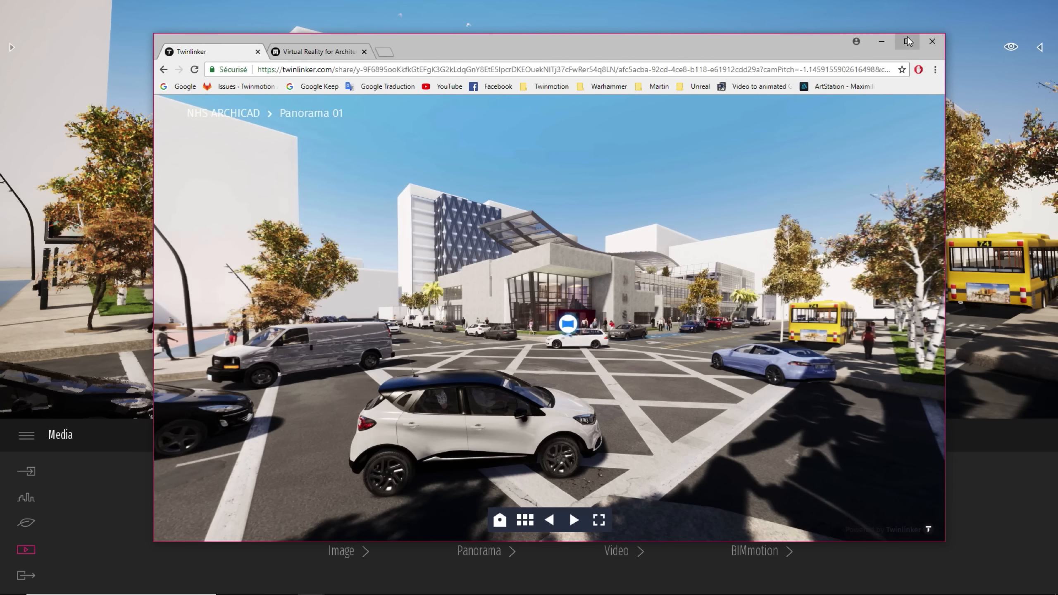
click(908, 39)
drag(521, 417, 775, 399)
drag(388, 365, 333, 380)
drag(637, 439, 495, 422)
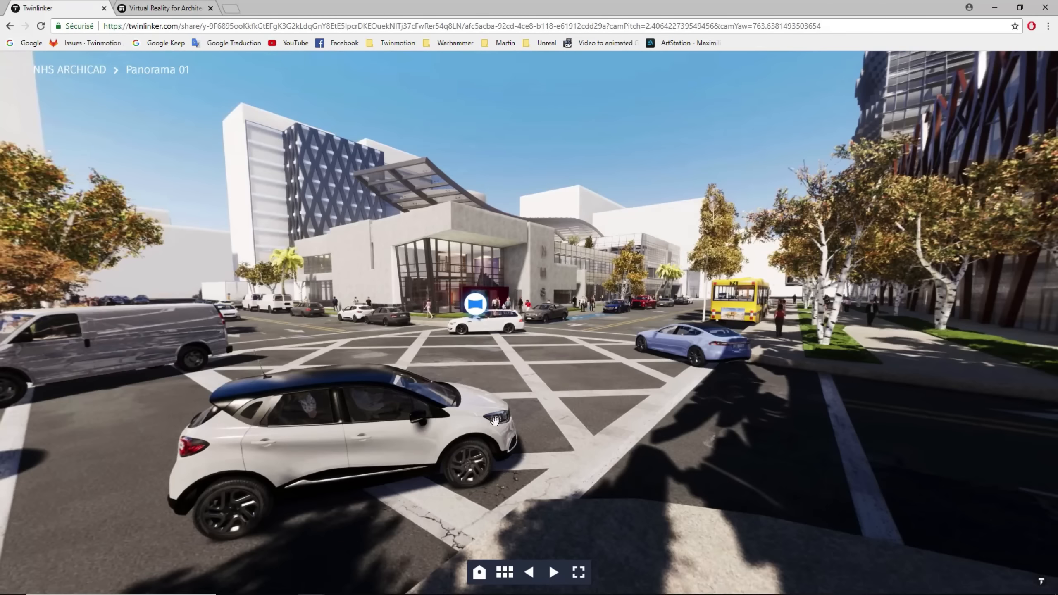
Move on to Panorama 02 and look around the street corner and the building entrance
click(481, 309)
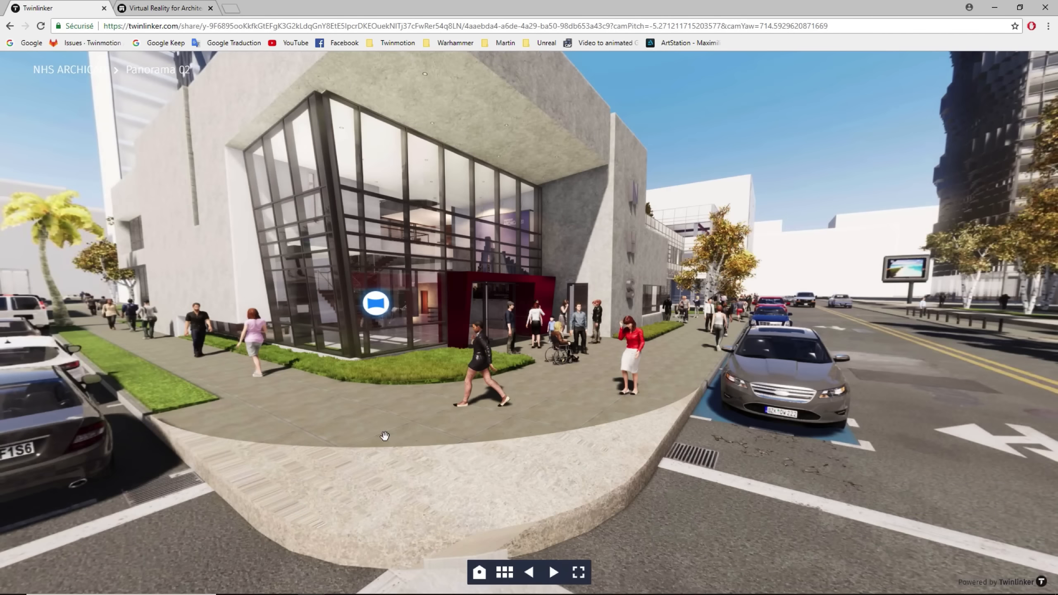
drag(819, 395, 425, 420)
drag(916, 450, 494, 427)
drag(981, 472, 523, 436)
drag(899, 431, 582, 296)
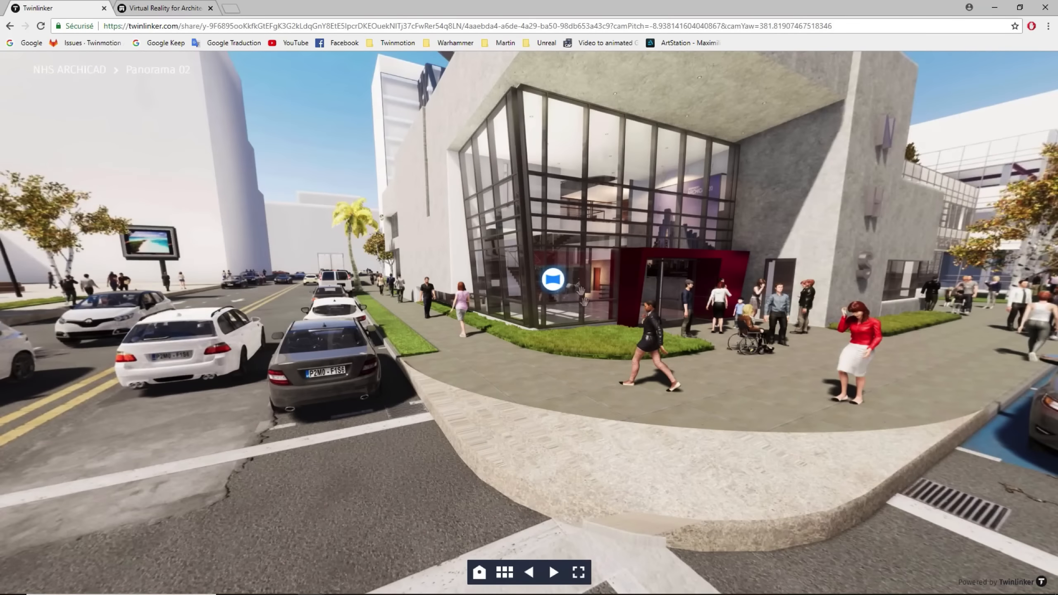
Enter the lobby in Panorama 03, continue to Panorama 04 and look around the upper floor by the staircase
click(552, 287)
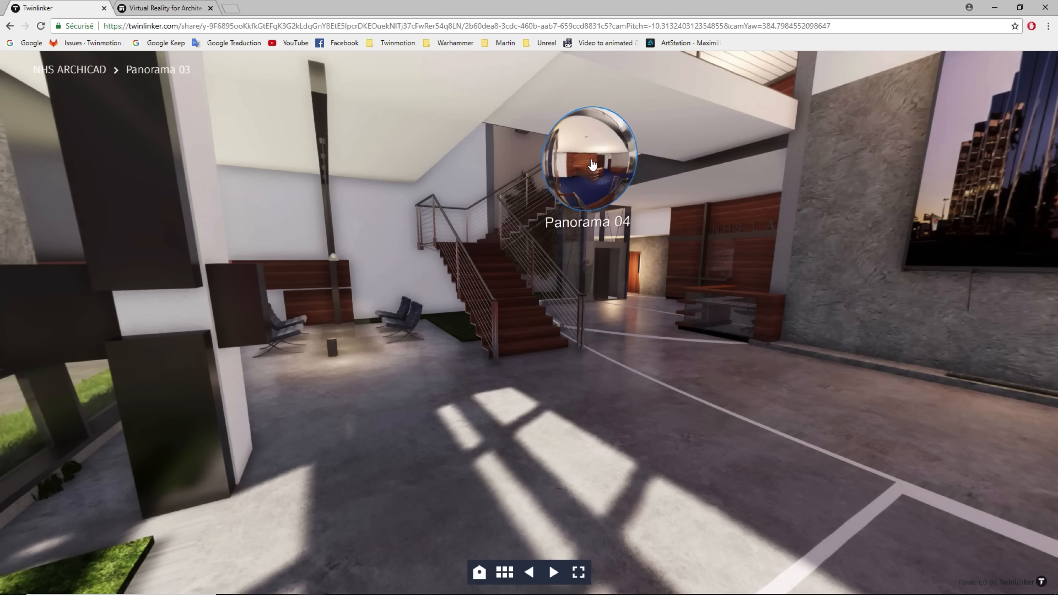
click(592, 165)
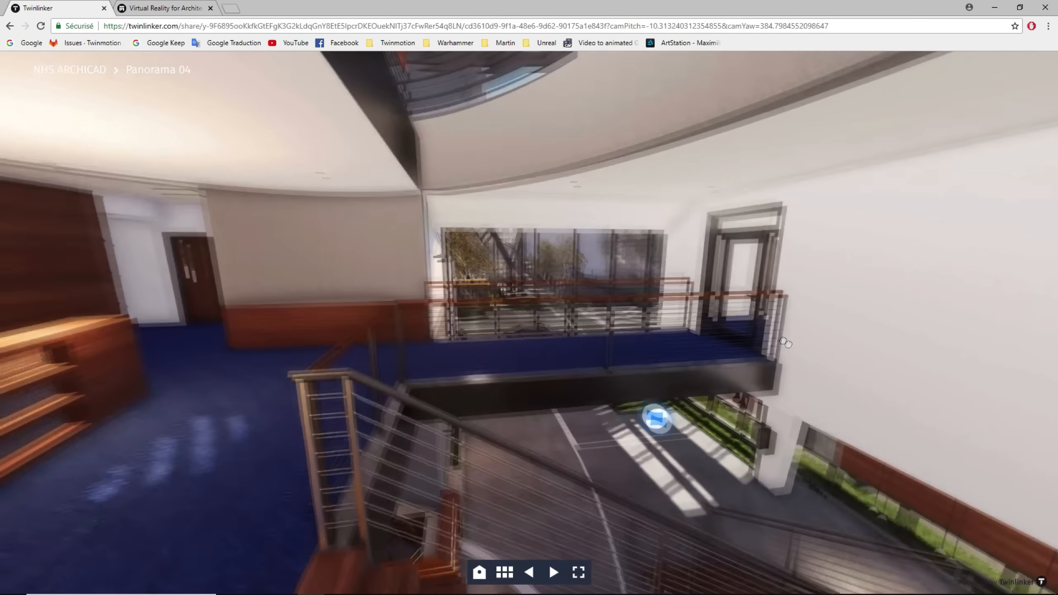
drag(785, 343, 749, 328)
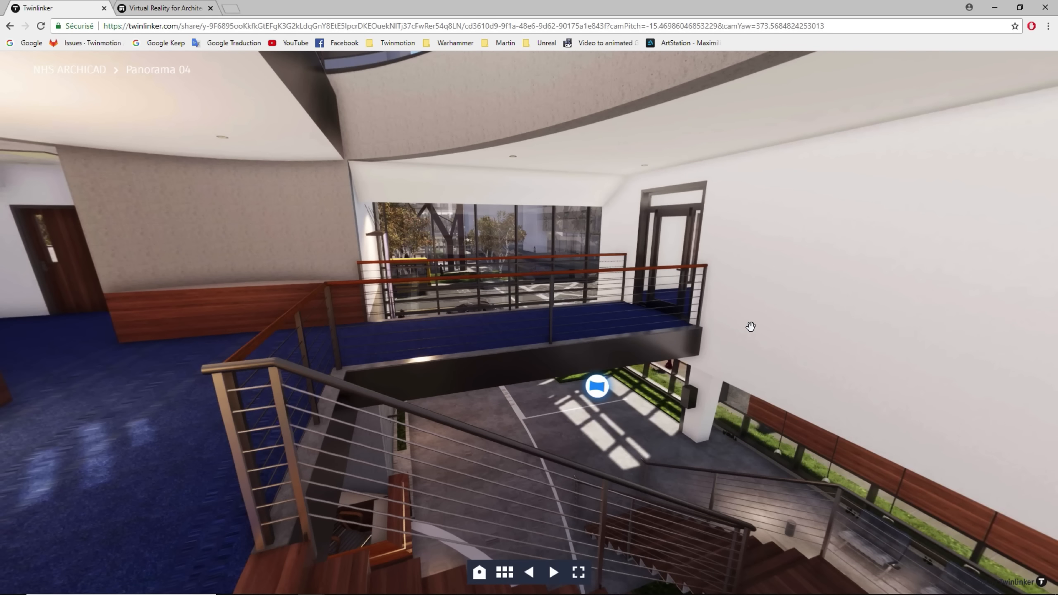
drag(750, 327, 732, 287)
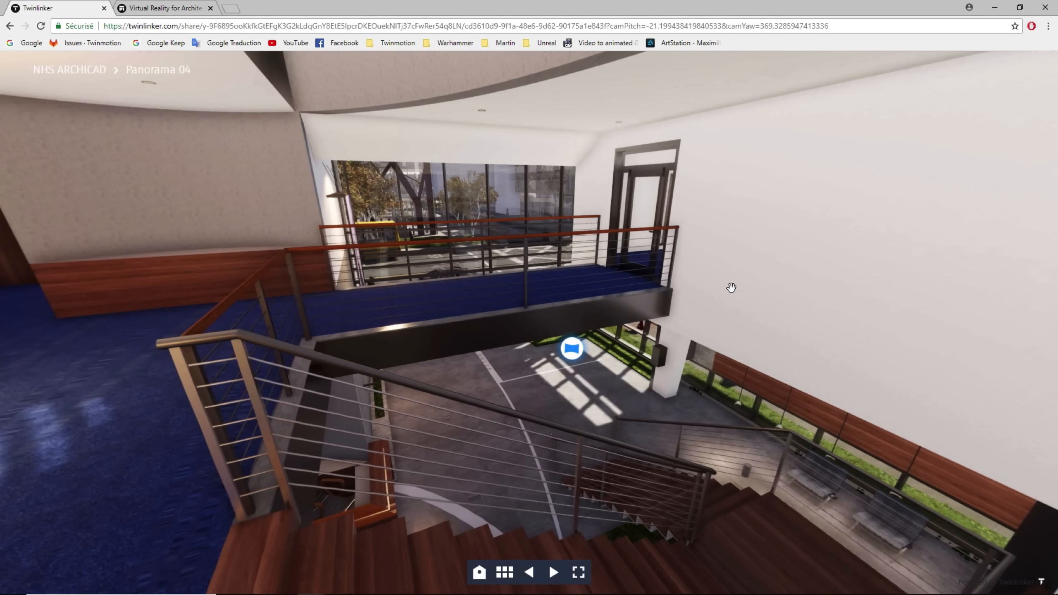
Switch back to Twinmotion and create a video clip of the NHS building seen from the street crossing
key(alt+Tab)
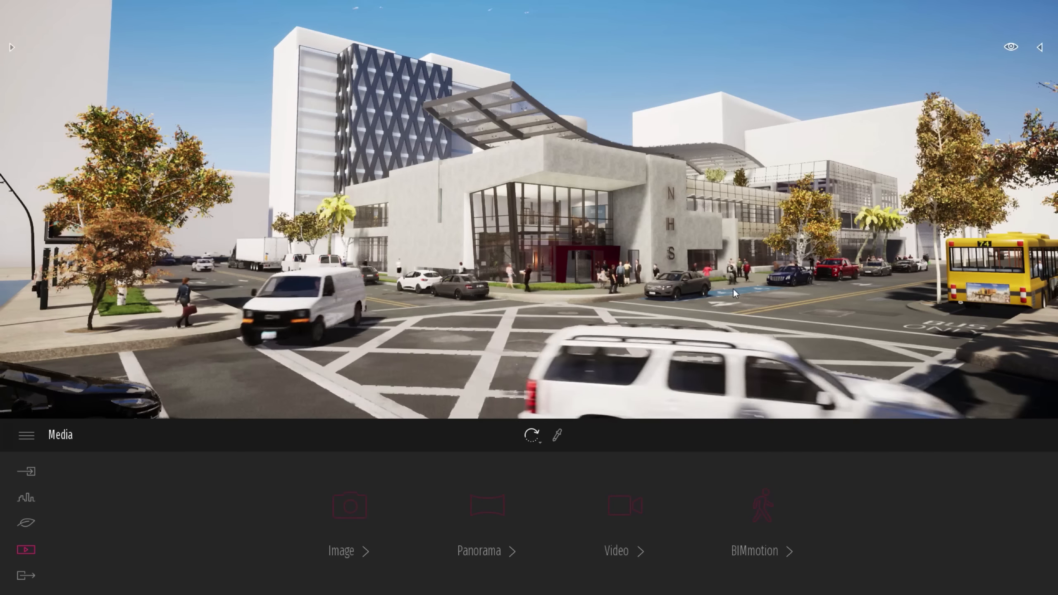
click(626, 498)
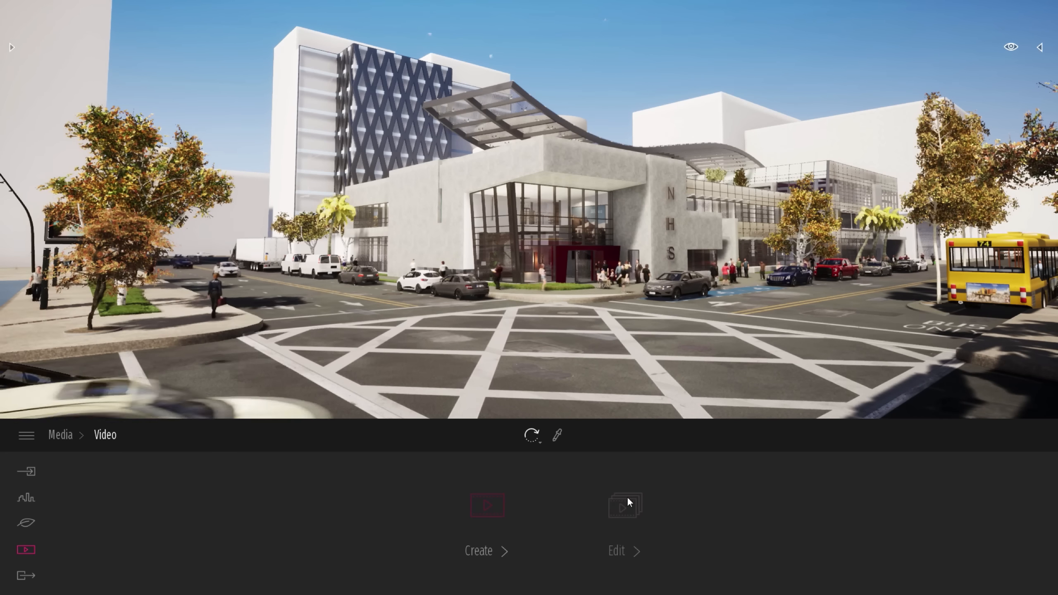
click(487, 513)
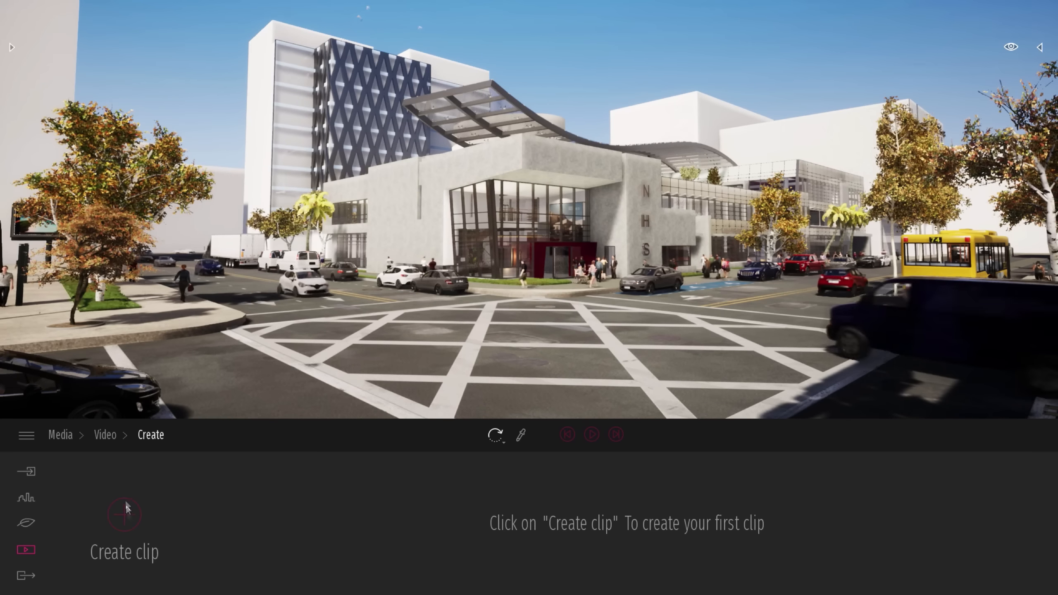
click(125, 509)
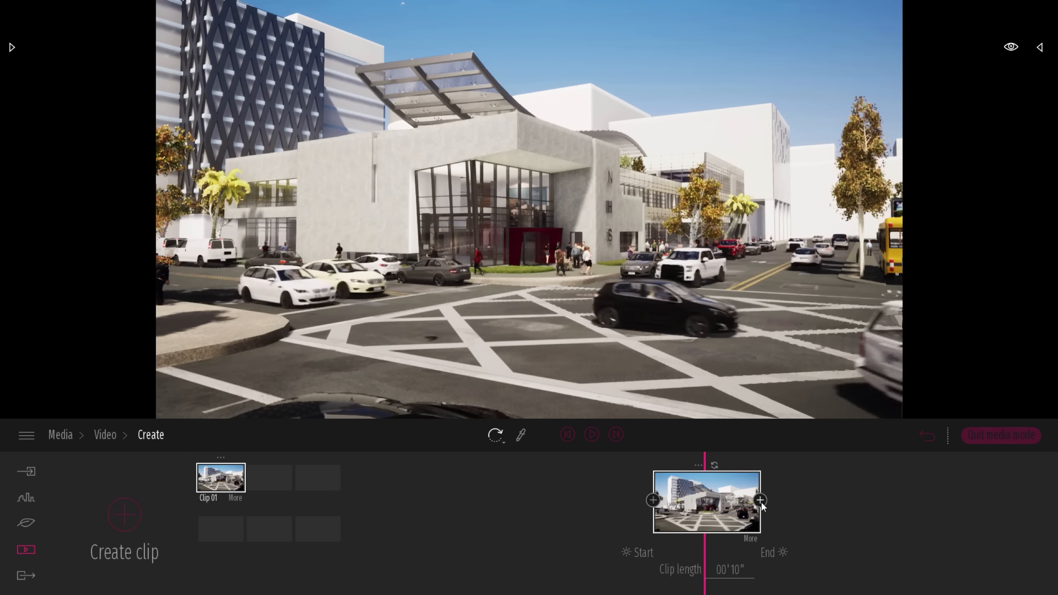
Add a second keyframe after the first one in Clip 01 and play the clip
click(760, 500)
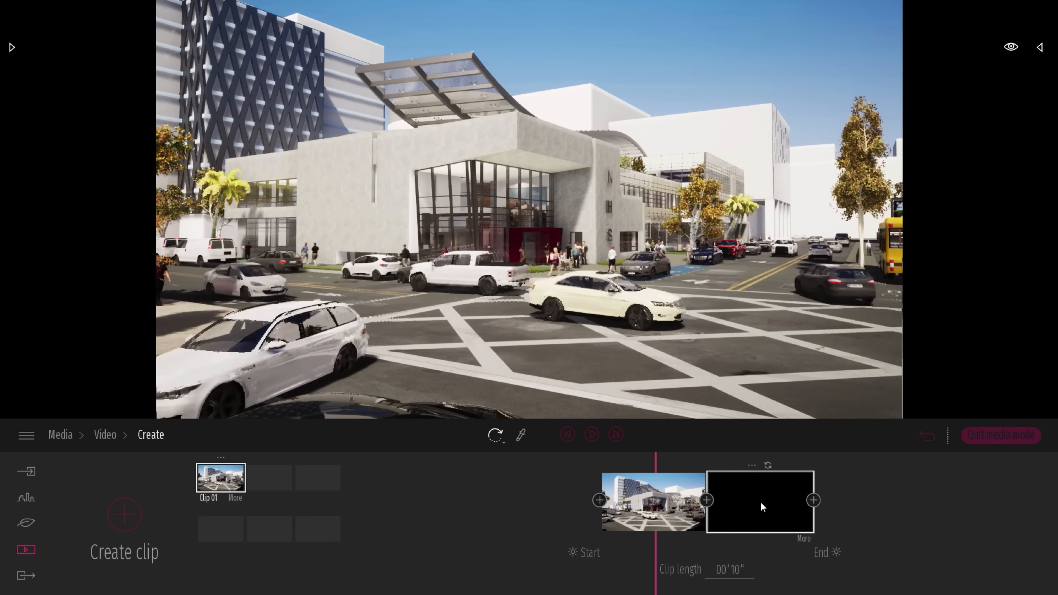
click(645, 504)
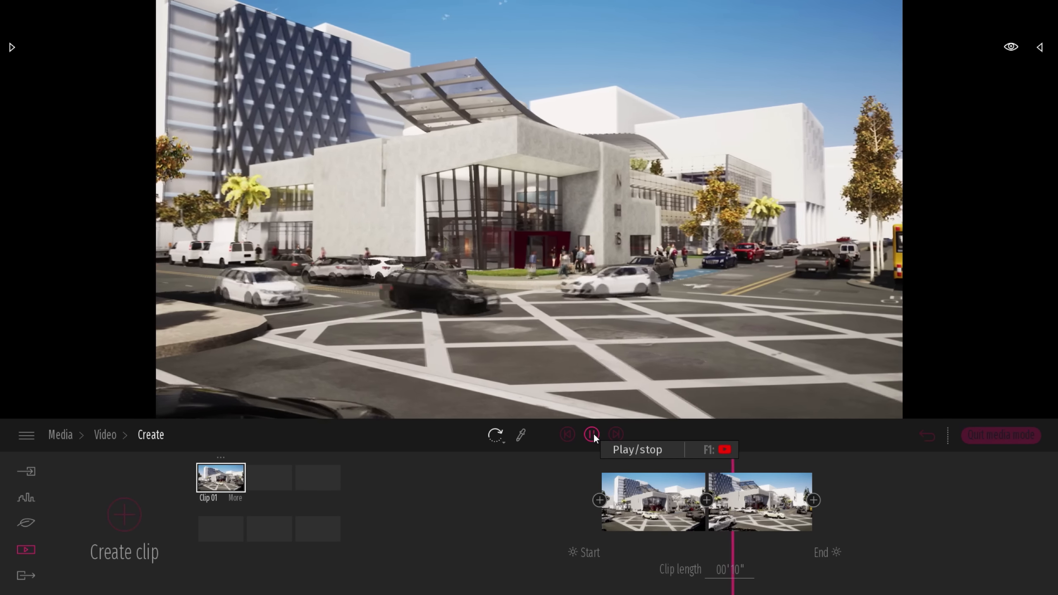
click(592, 434)
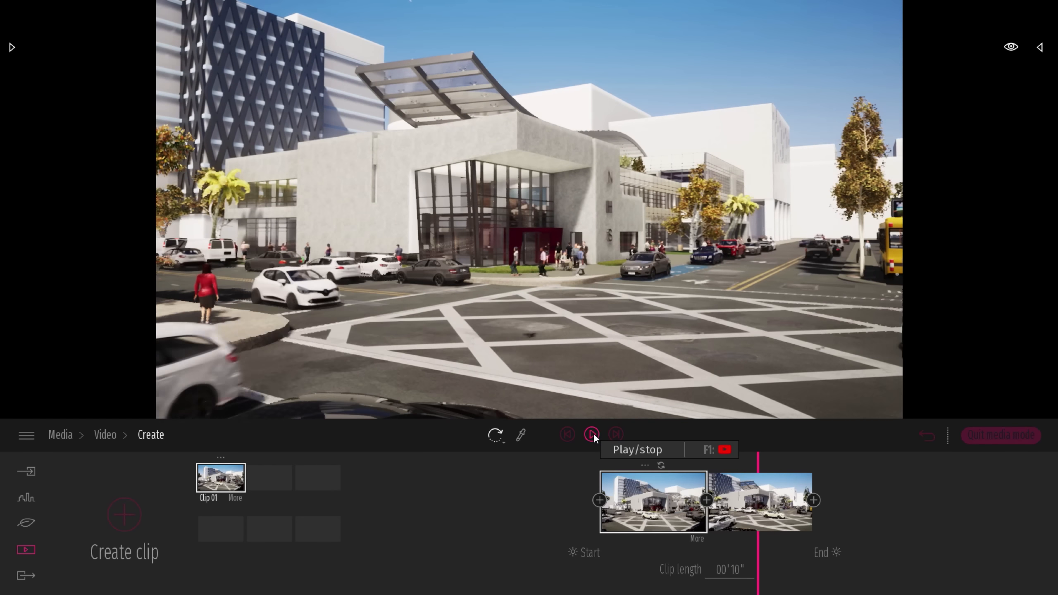
Return from the clip to the media overview and quit media mode
click(107, 436)
click(71, 435)
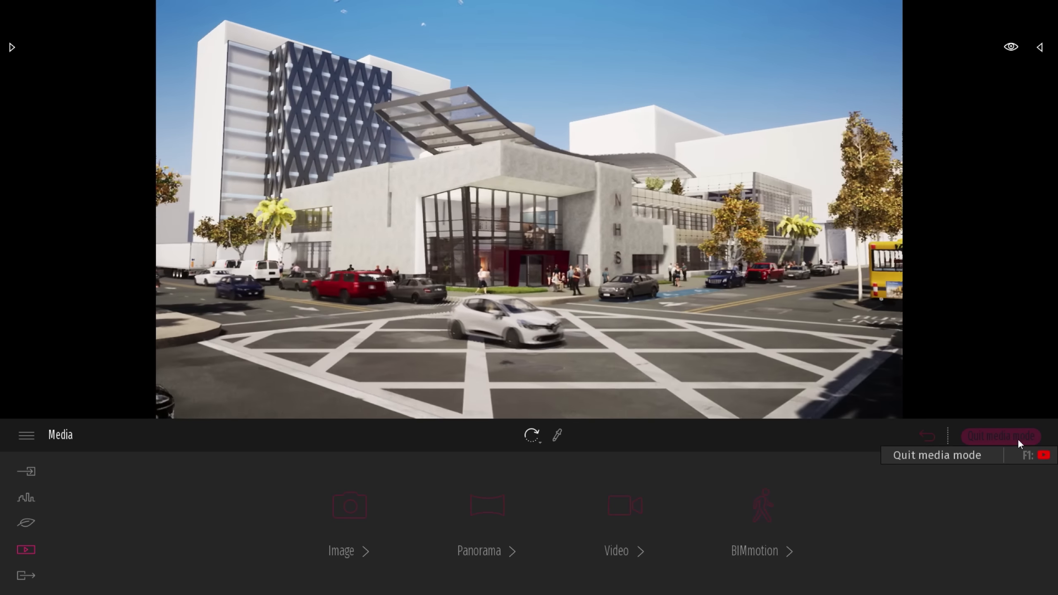
click(1016, 438)
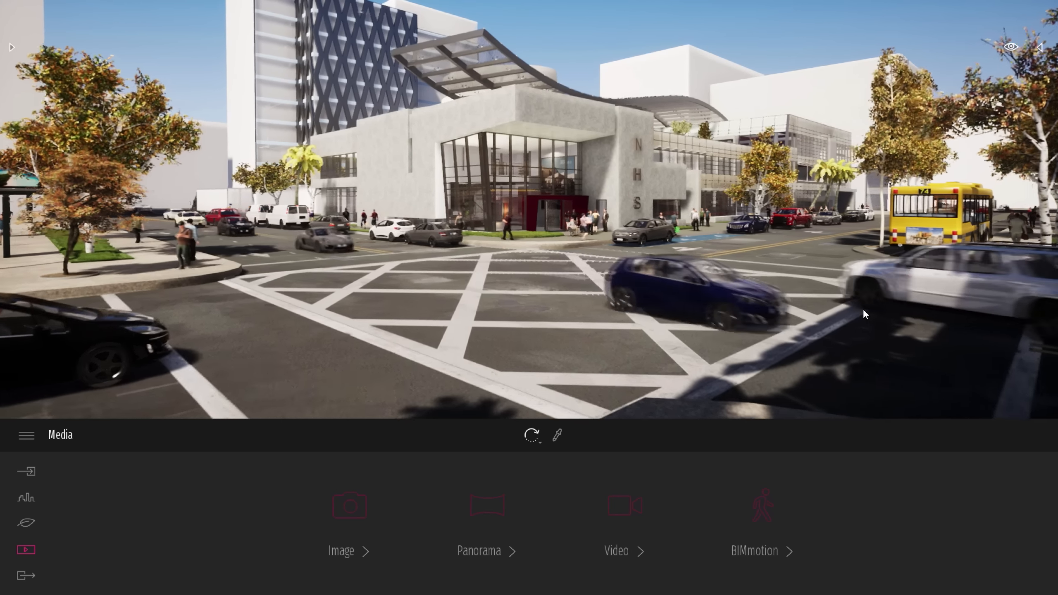
Show the scene in the full-screen presentation view, set the time of day to 14:33, and return to the media overview
key(y)
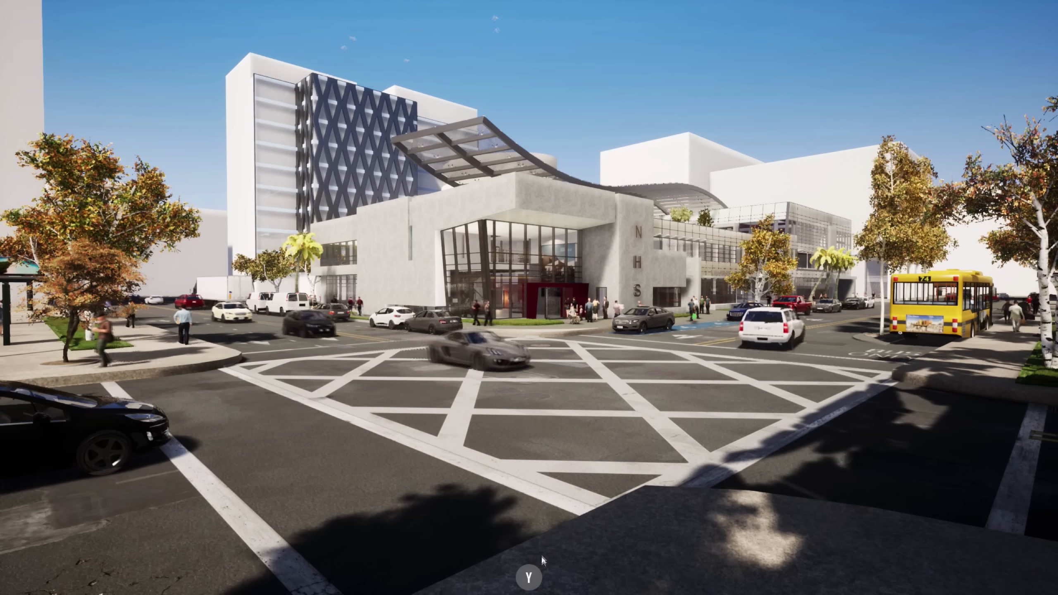
mouse_move(531, 572)
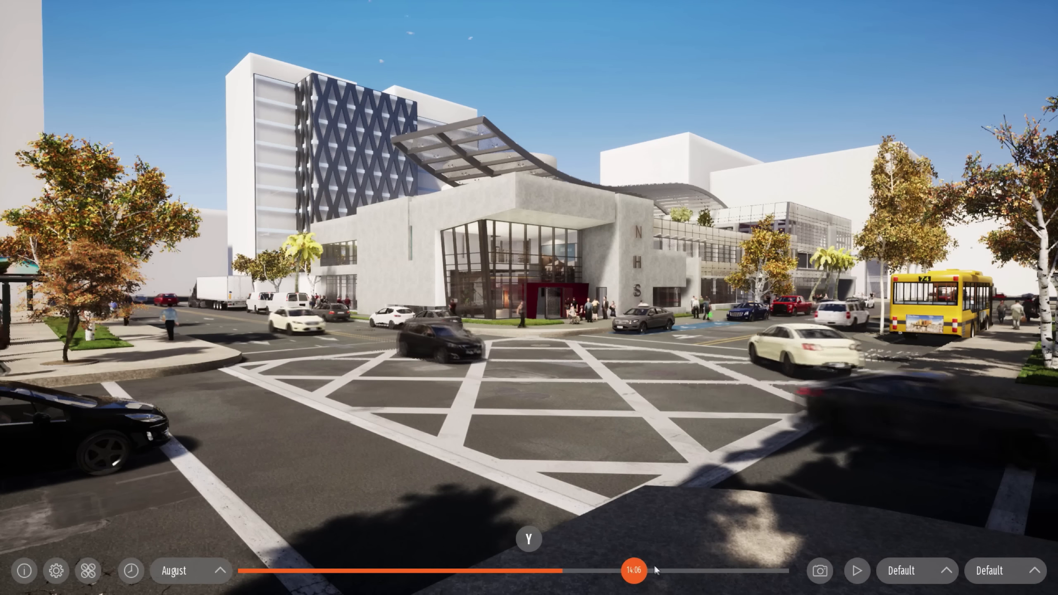
drag(633, 570, 571, 569)
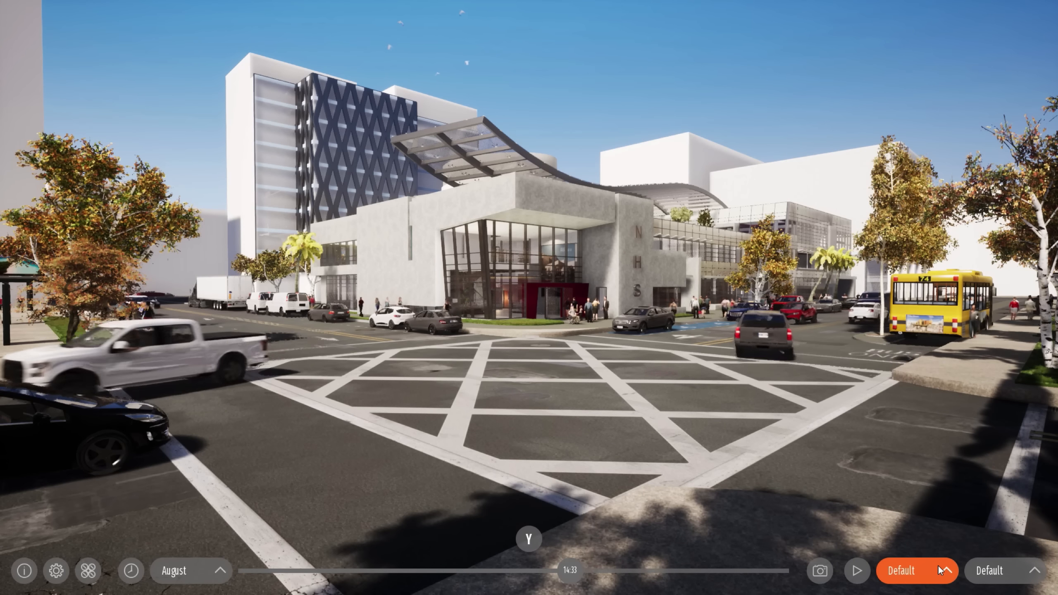
mouse_move(775, 400)
right_down()
mouse_move(79, 396)
mouse_move(858, 396)
mouse_move(770, 393)
right_up()
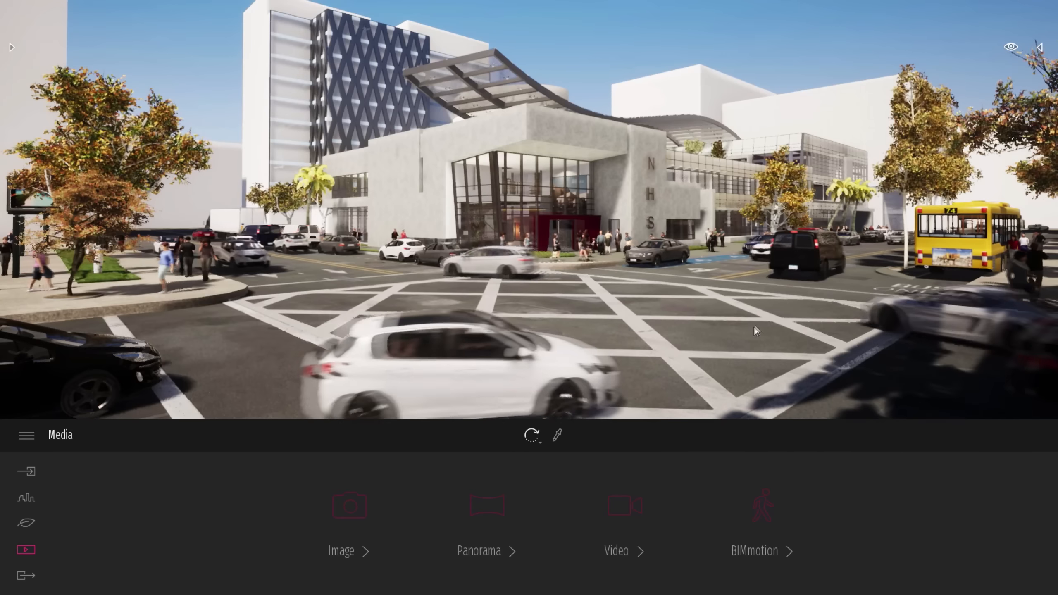
Open the viewport's display options, switch to the browser article on virtual reality with Twinmotion 2019 and read to its interactive VR menu section
click(1009, 48)
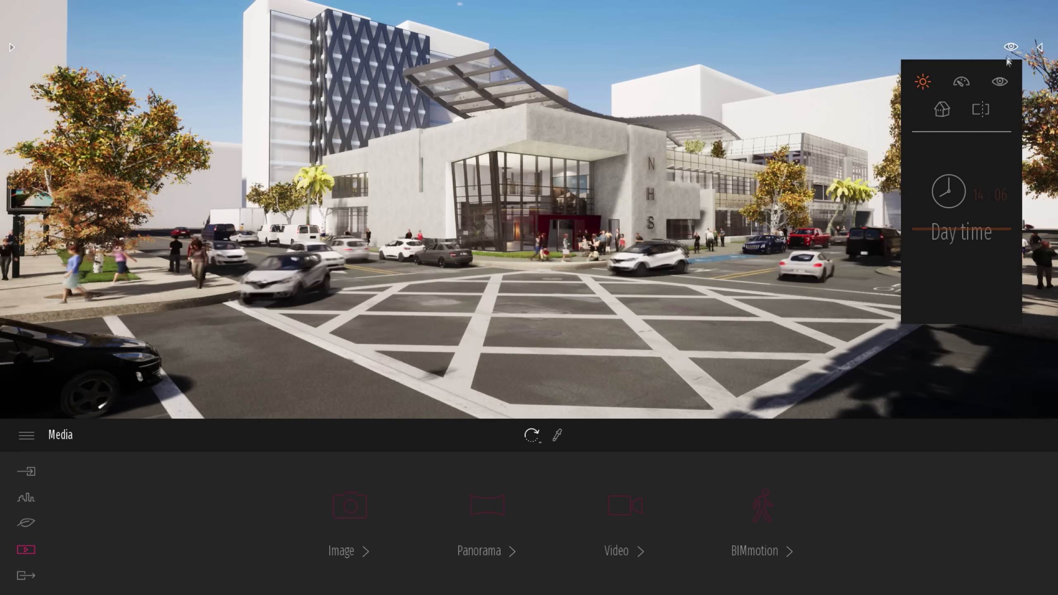
click(999, 82)
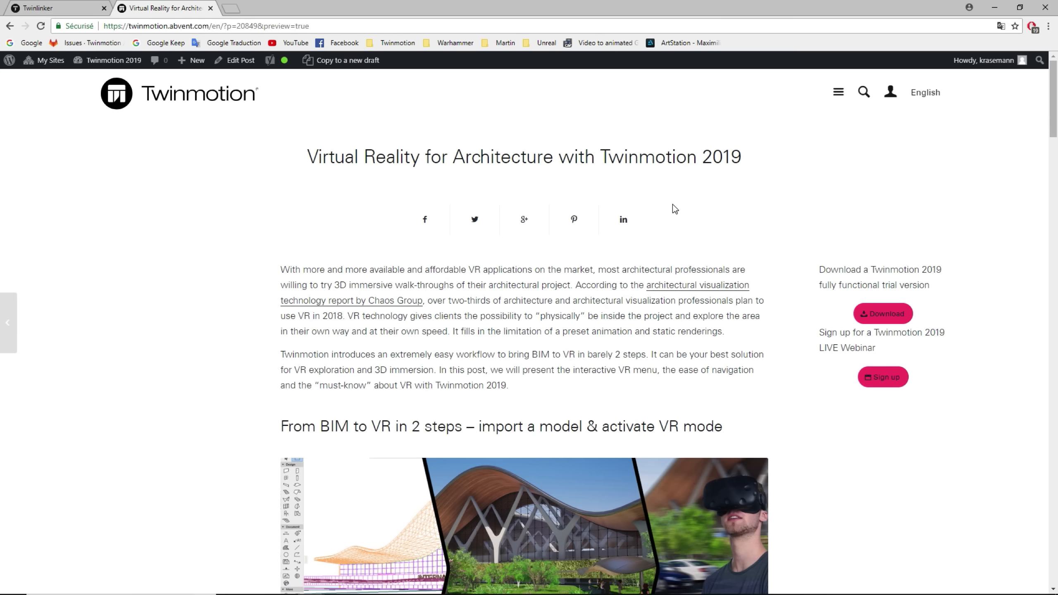
scroll(649, 248, down, 3)
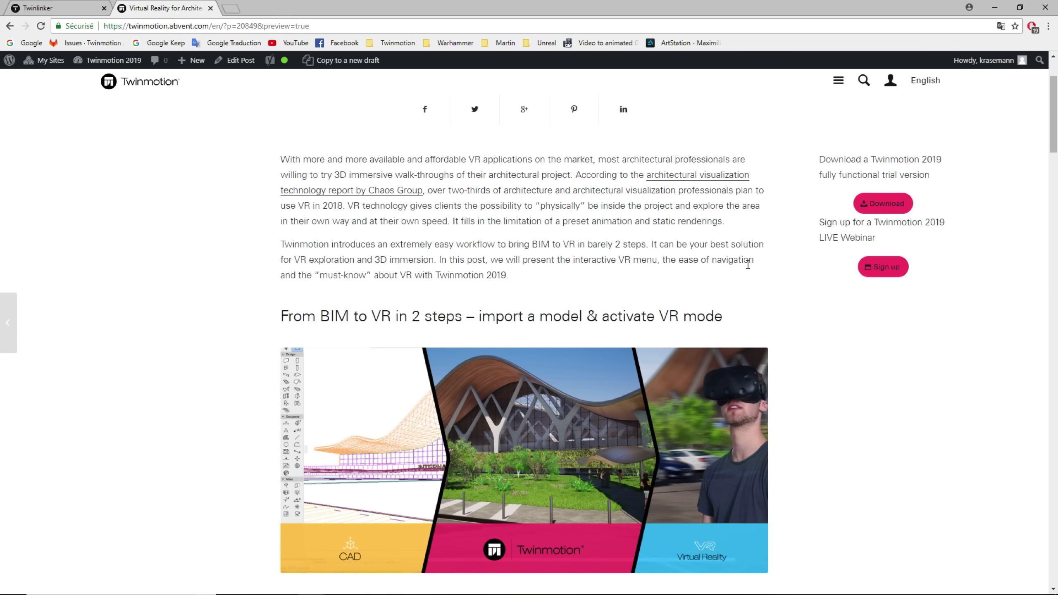
scroll(790, 262, down, 13)
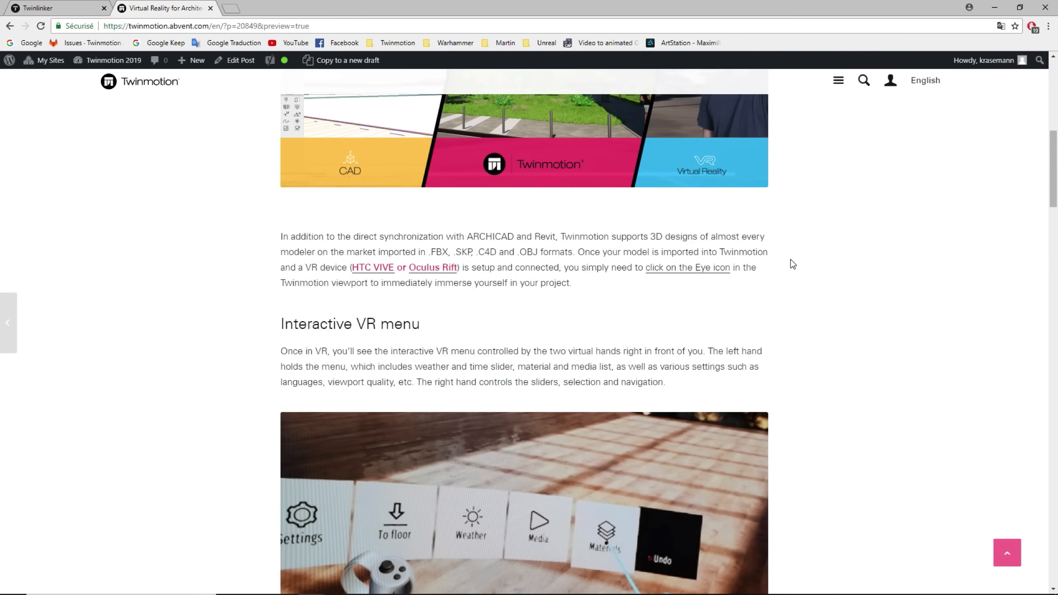
Read on past the interactive VR menu section, watch the Twinmotion 2019 VR time/weather/season video in full screen, and return to the article
scroll(844, 347, down, 1)
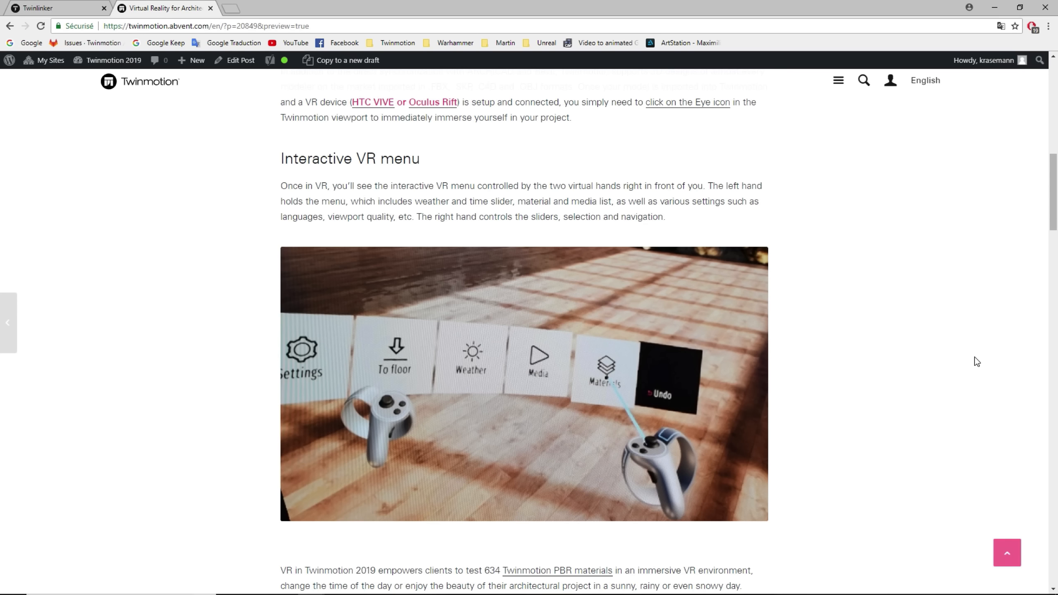
scroll(928, 308, down, 8)
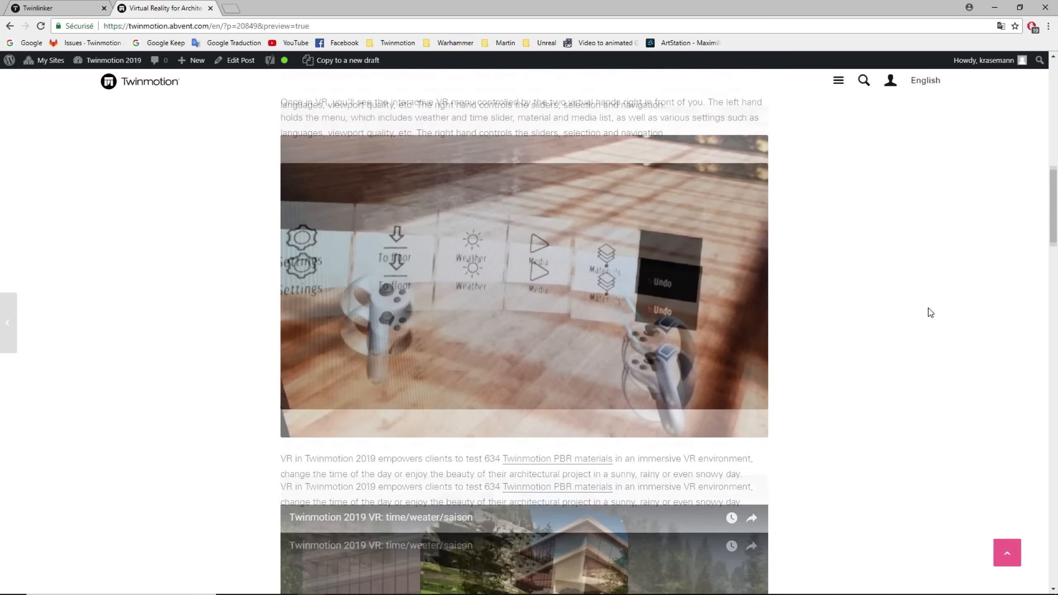
click(541, 358)
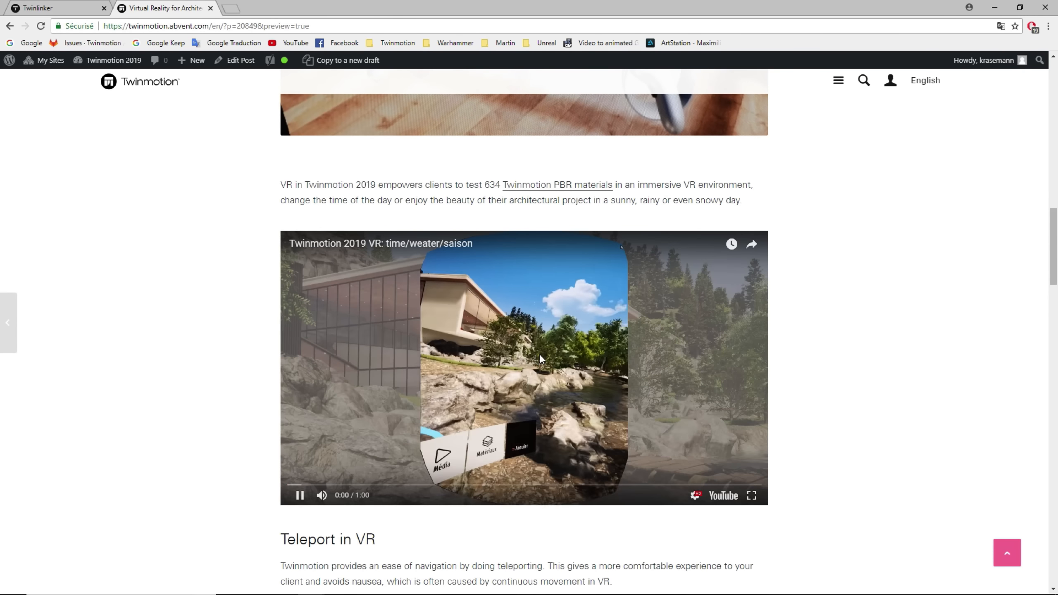
click(752, 495)
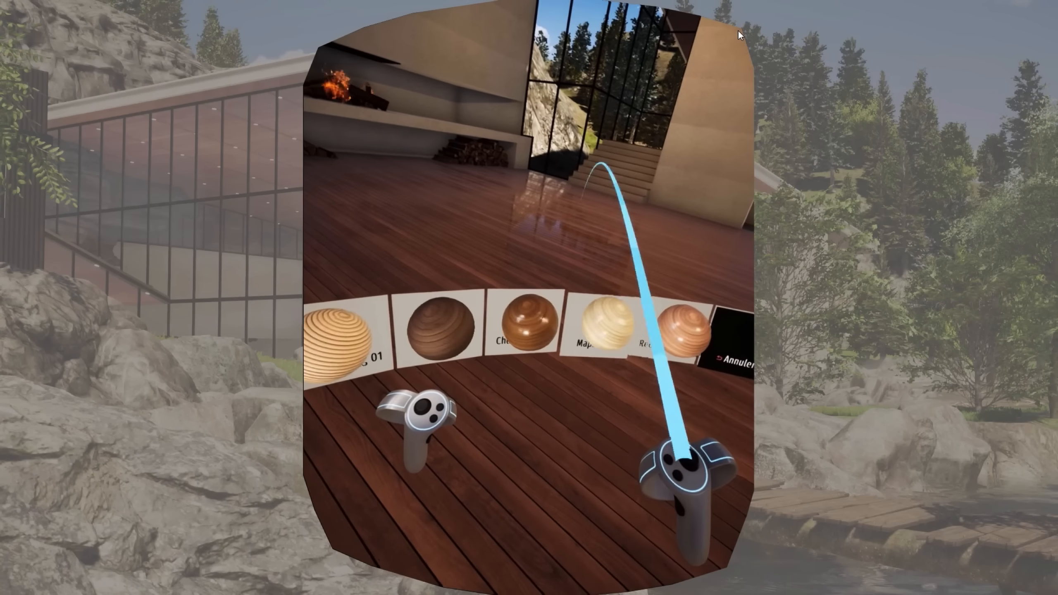
key(Escape)
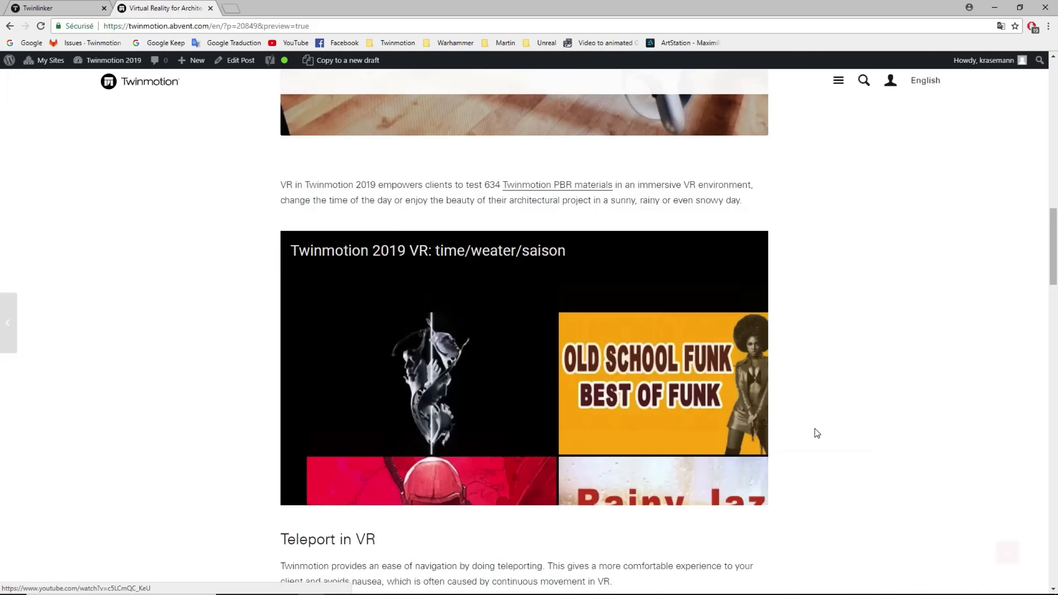
Play the Twinmotion 2019 VR teleport video in the article's Teleport in VR section
scroll(782, 382, down, 8)
click(537, 346)
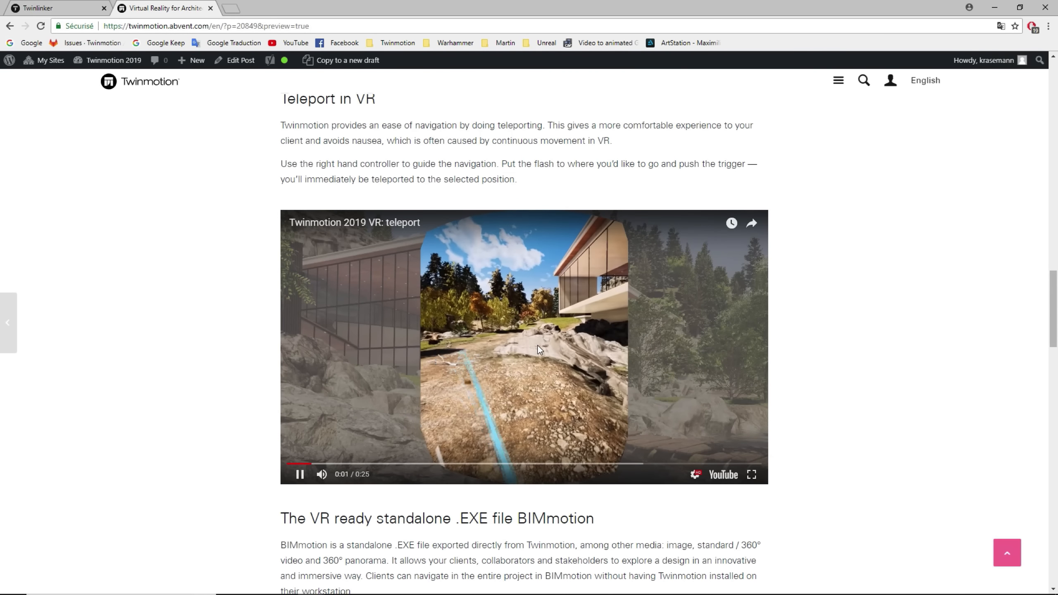